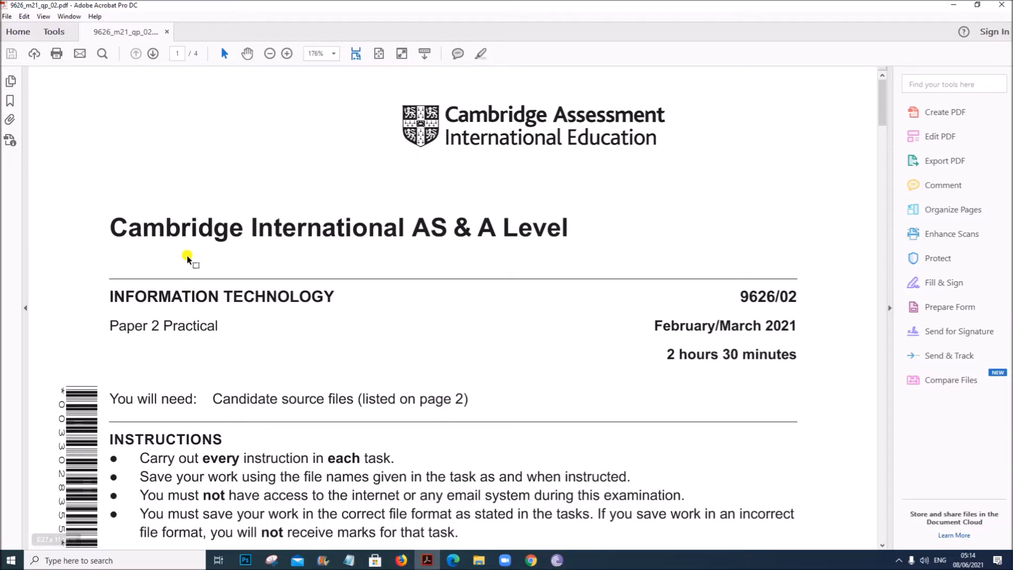
- Read through the exam paper's cover page and tasks, down to task 6 on page 4
drag(112, 228, 501, 242)
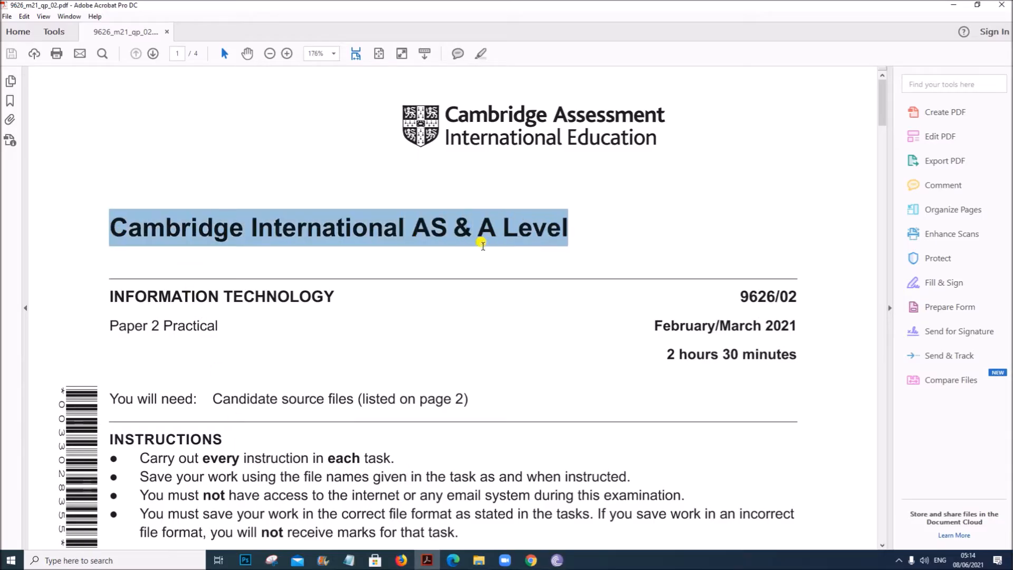
drag(110, 291, 214, 329)
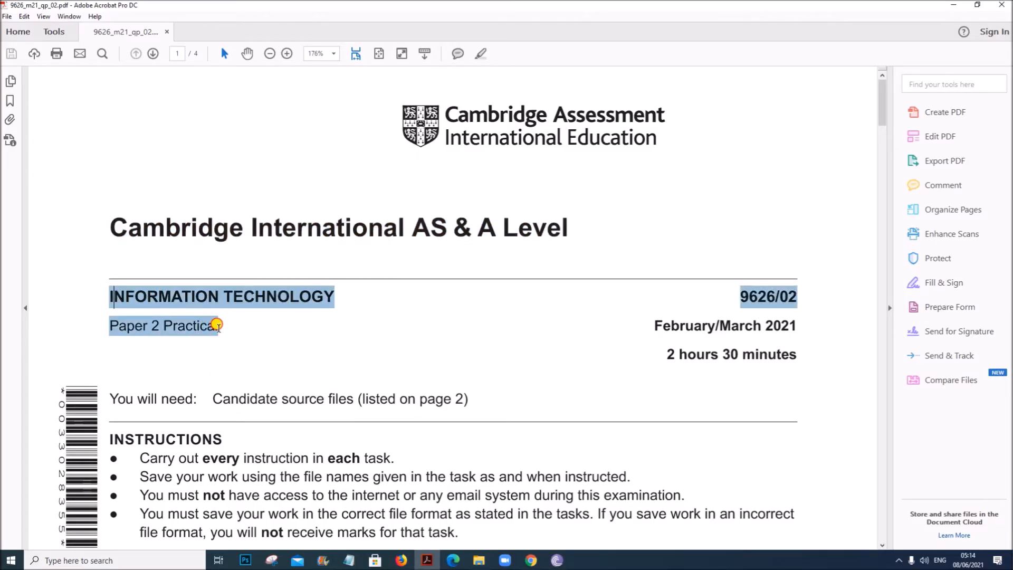
drag(654, 327, 802, 327)
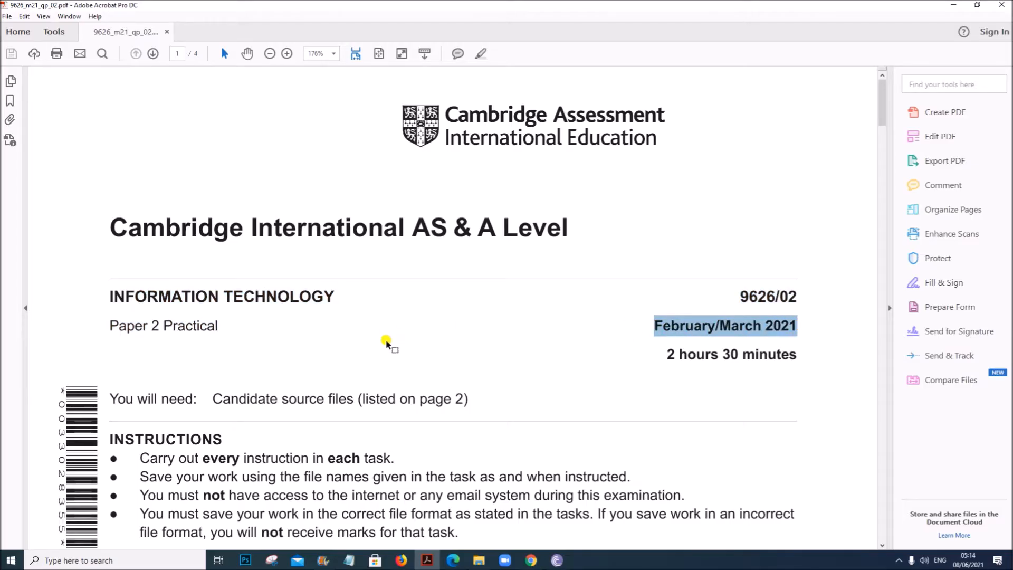
scroll(340, 378, down, 10)
scroll(340, 383, down, 15)
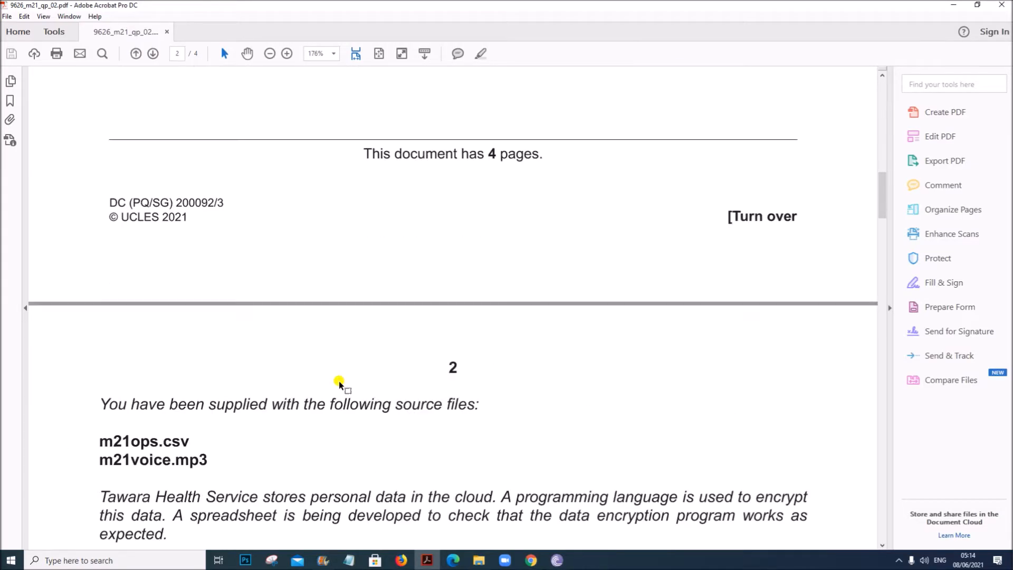
scroll(339, 381, down, 15)
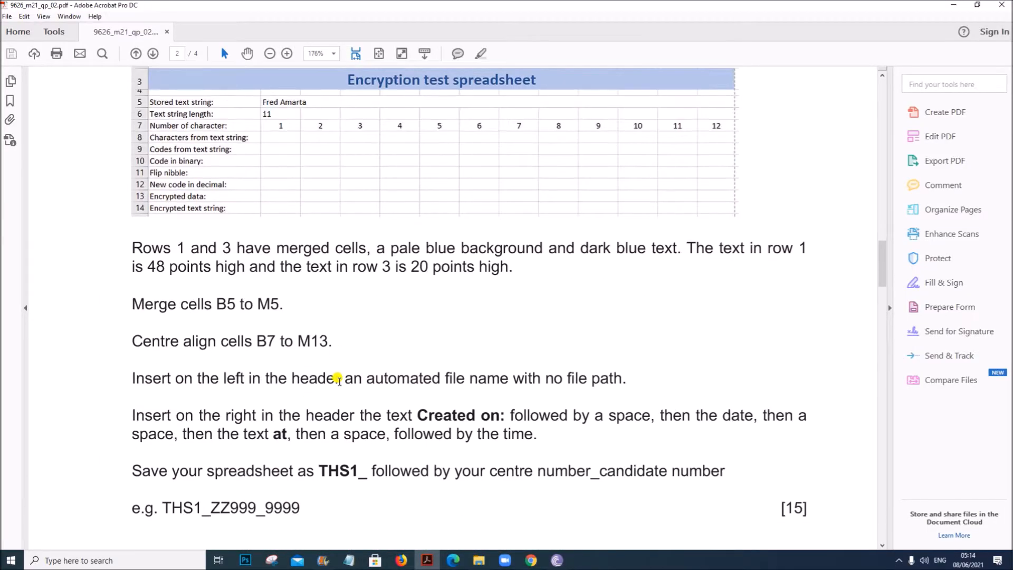
scroll(339, 381, down, 15)
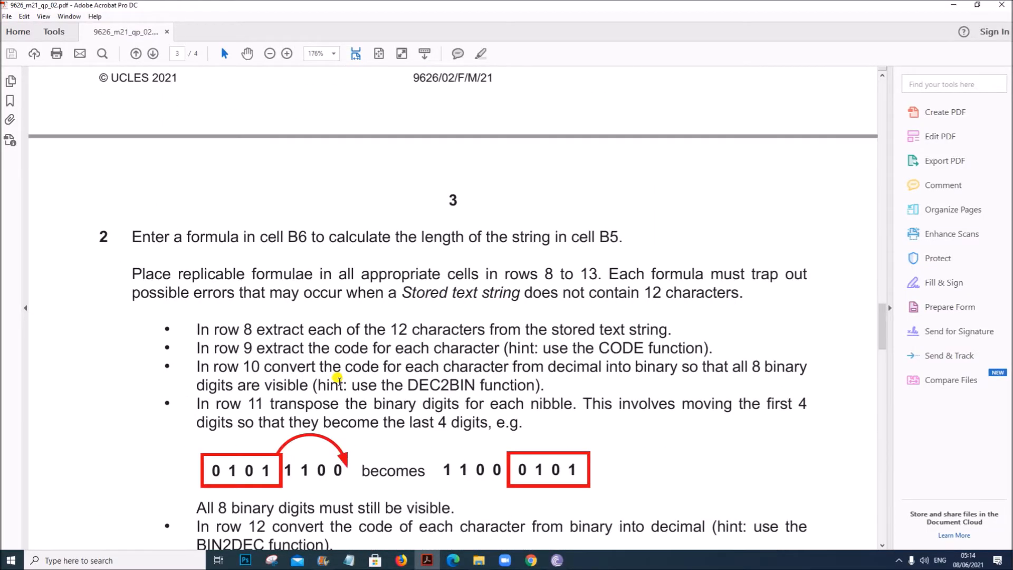
scroll(342, 385, down, 5)
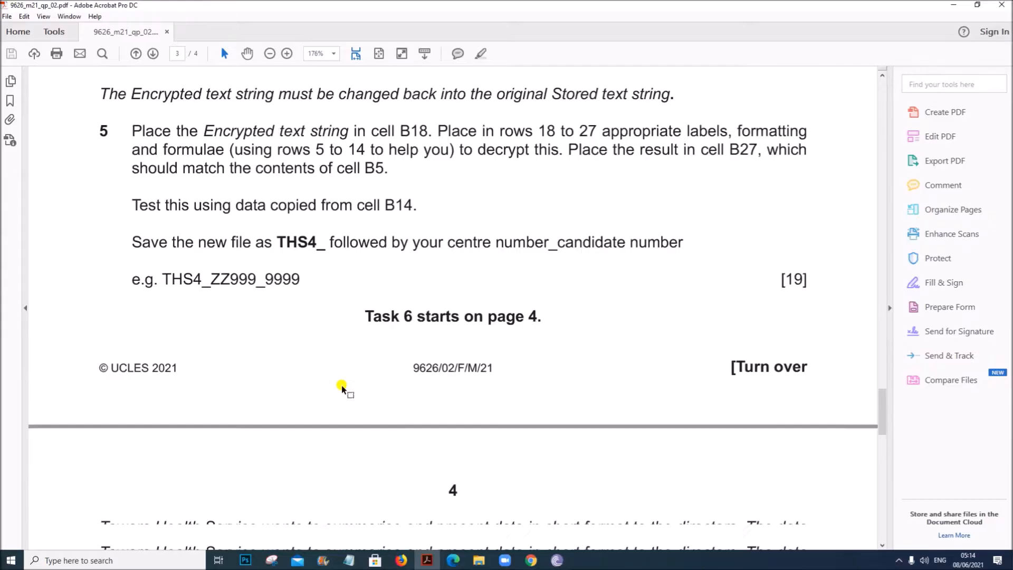
scroll(316, 285, up, 1)
scroll(308, 316, down, 6)
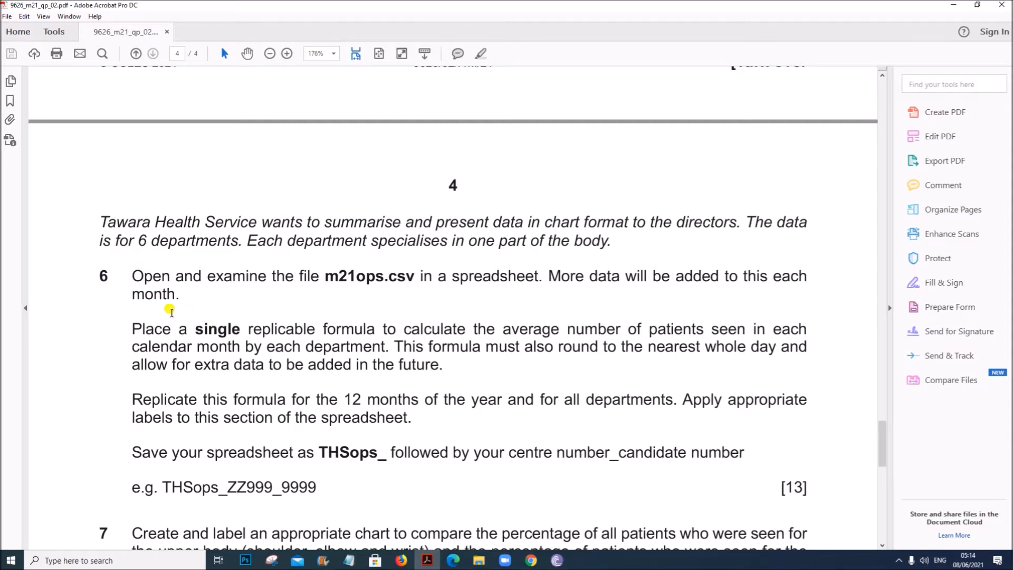
scroll(148, 297, down, 1)
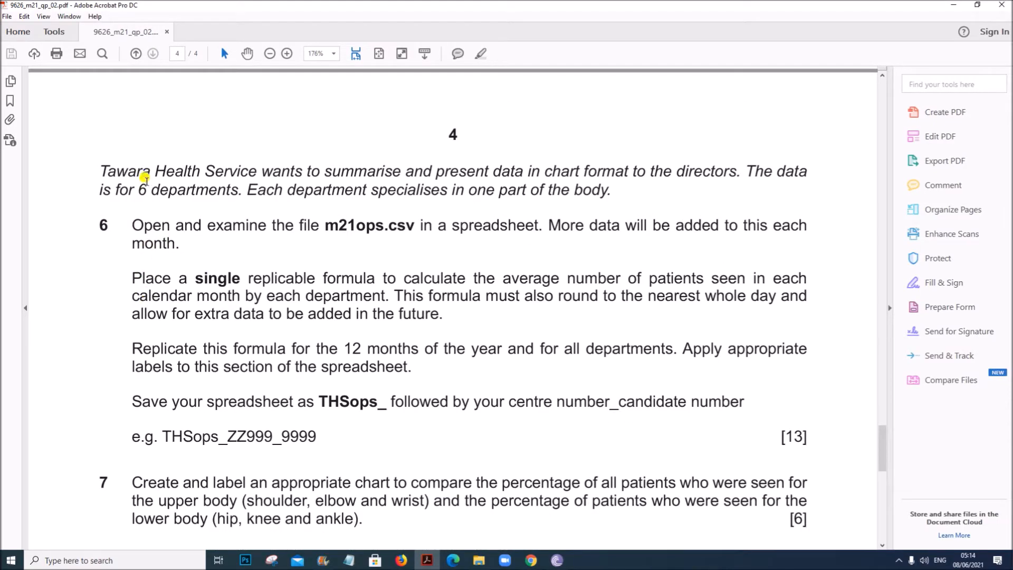
- Highlight the task 6 introduction and the note that more data will be added each month
mouse_move(100, 170)
mouse_down()
mouse_move(816, 172)
mouse_move(222, 199)
mouse_move(349, 187)
mouse_move(622, 194)
mouse_up()
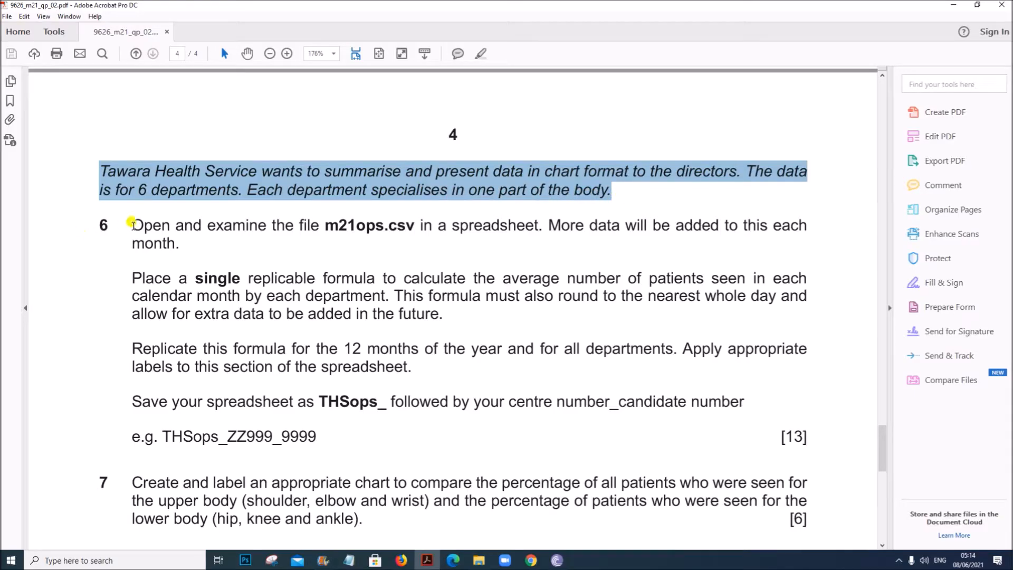
click(131, 224)
drag(131, 224, 543, 218)
drag(543, 218, 199, 257)
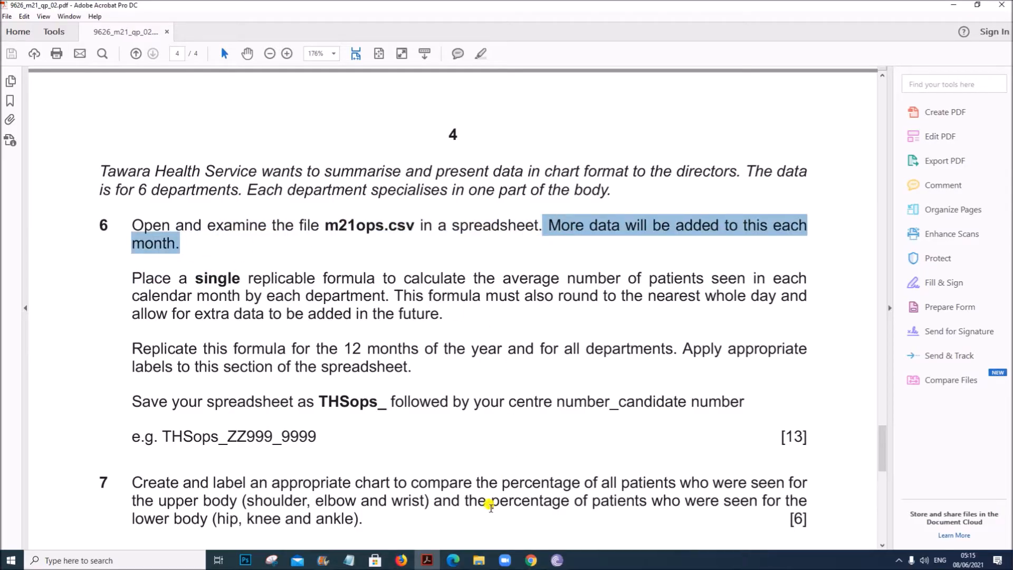
- Open the m21ops.csv file from the M21-P2 folder
click(479, 560)
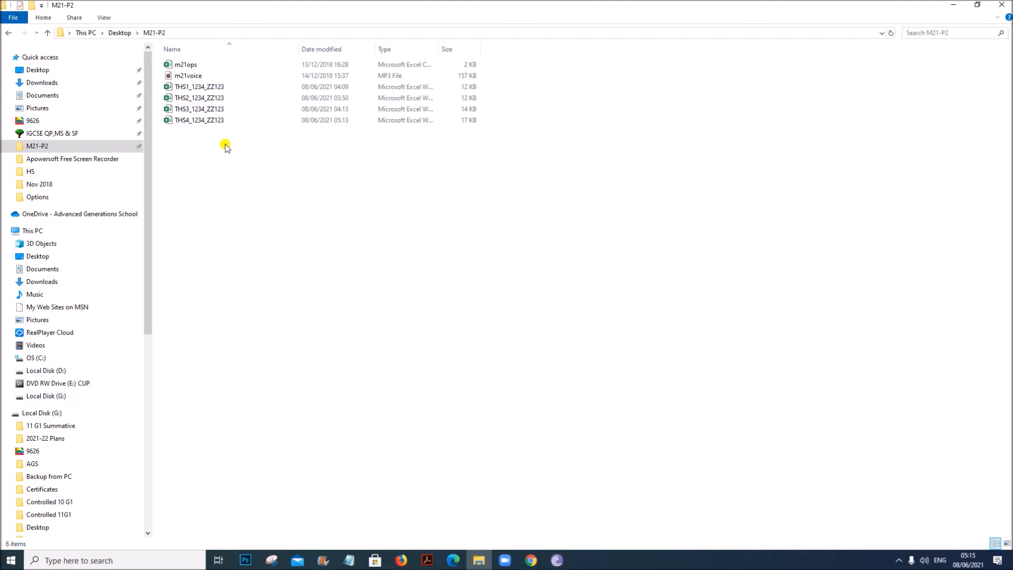
click(188, 68)
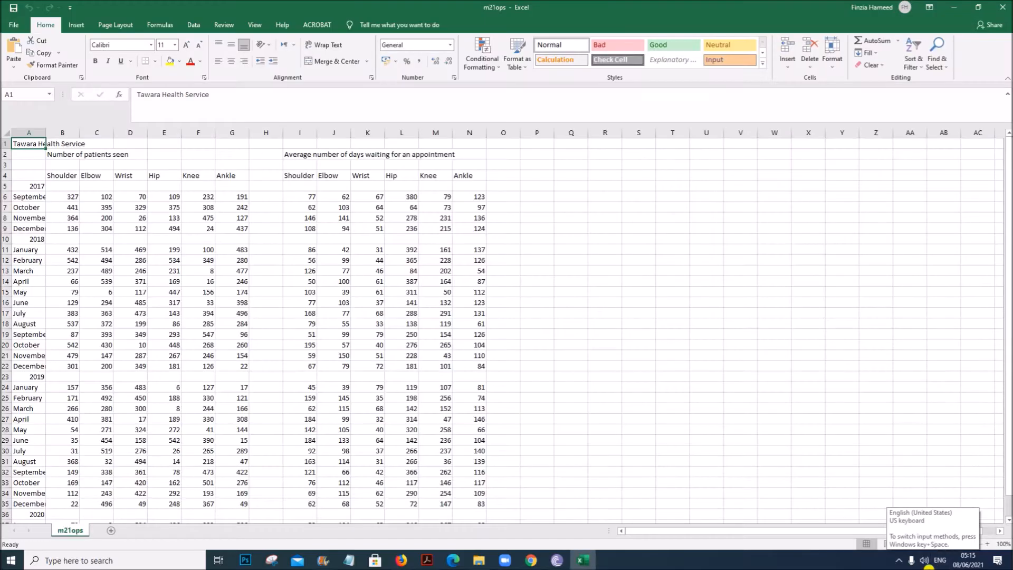
- Zoom the sheet to 130%, autofit all column widths, and narrow column I to fit its data
click(987, 544)
click(987, 543)
click(987, 544)
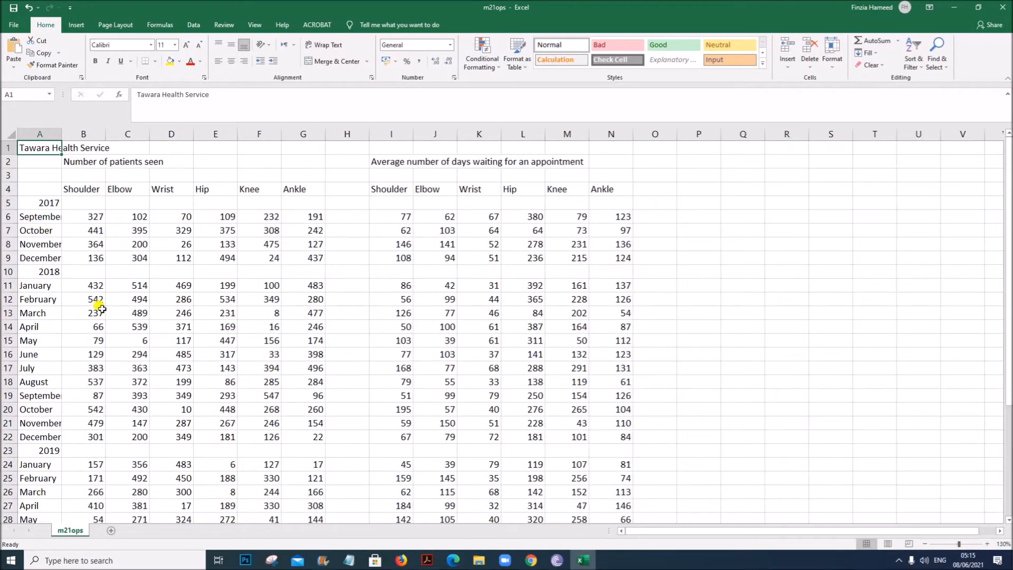
click(8, 135)
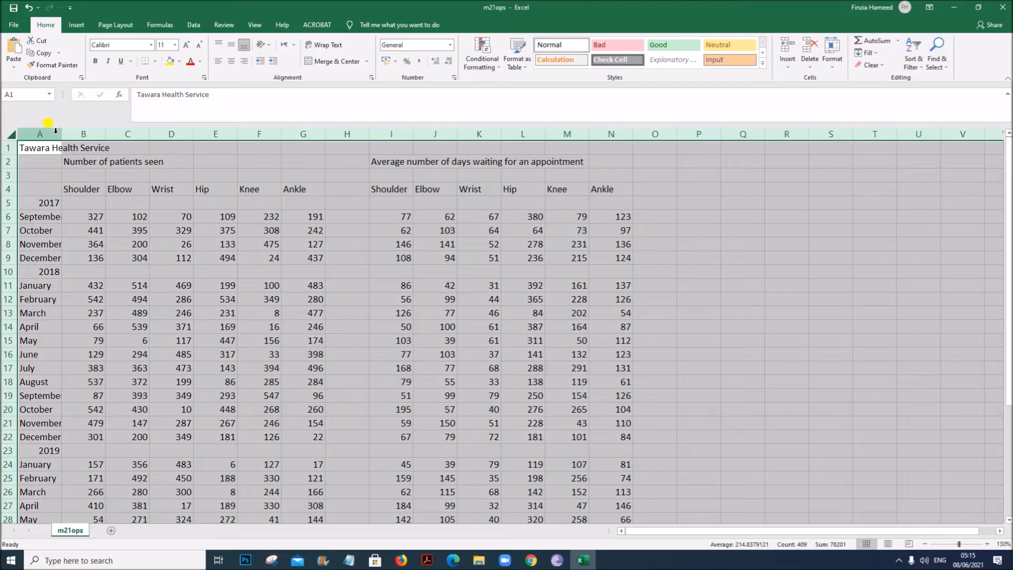
double_click(60, 132)
drag(363, 381, 372, 382)
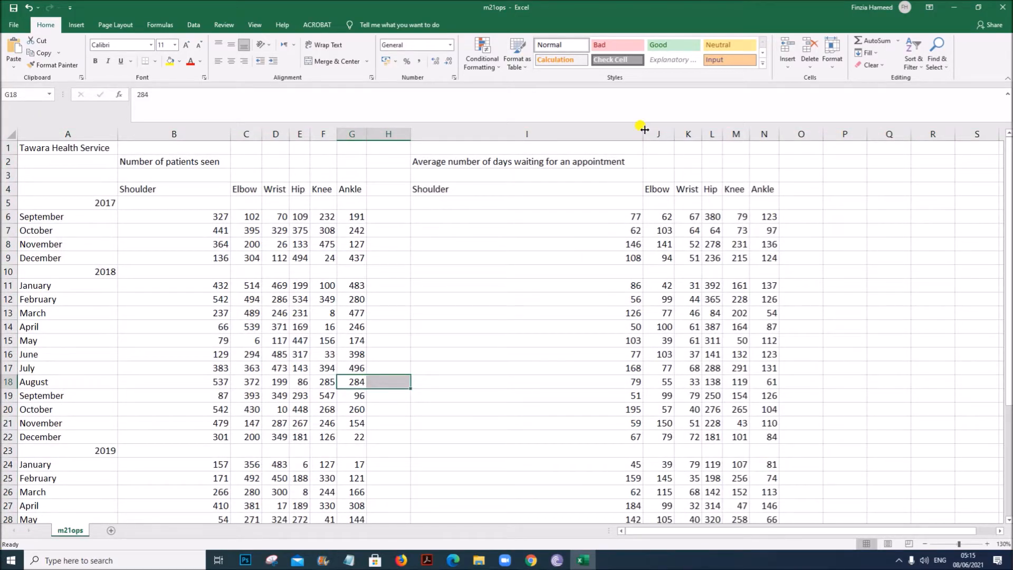
drag(644, 130, 477, 142)
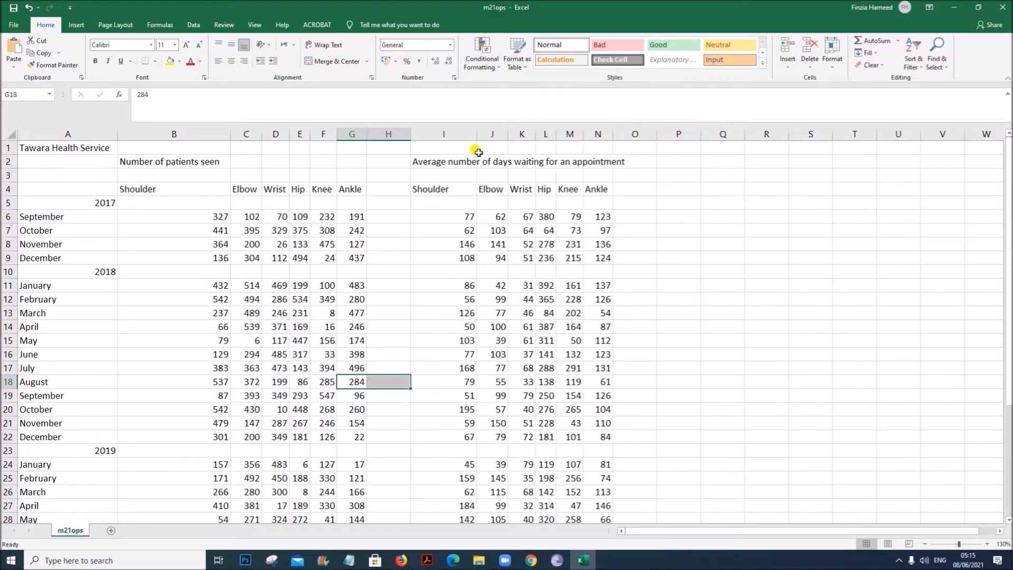
click(705, 350)
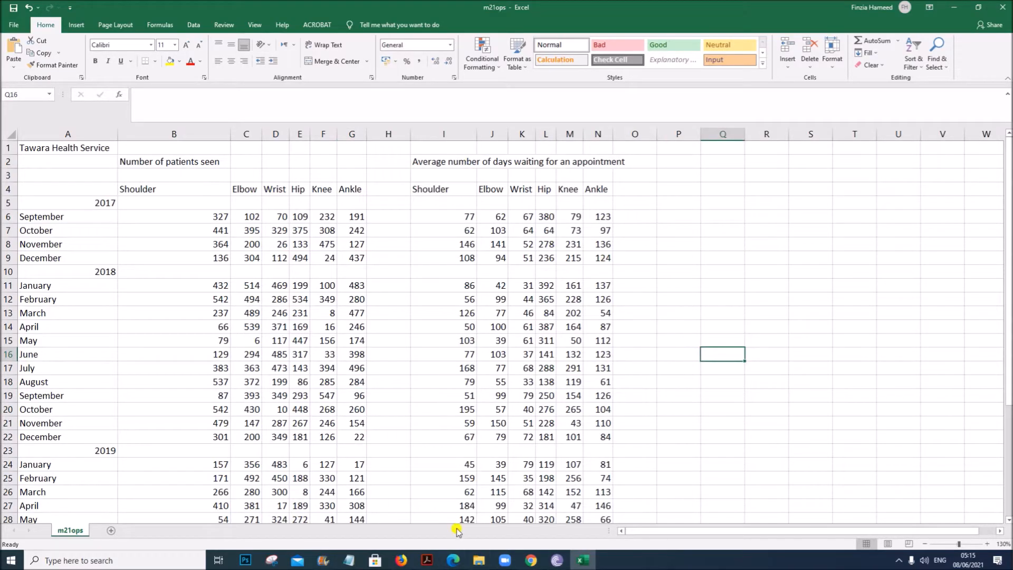
- Reread the task 6 requirement for the monthly average formula in the question paper
click(427, 559)
click(256, 302)
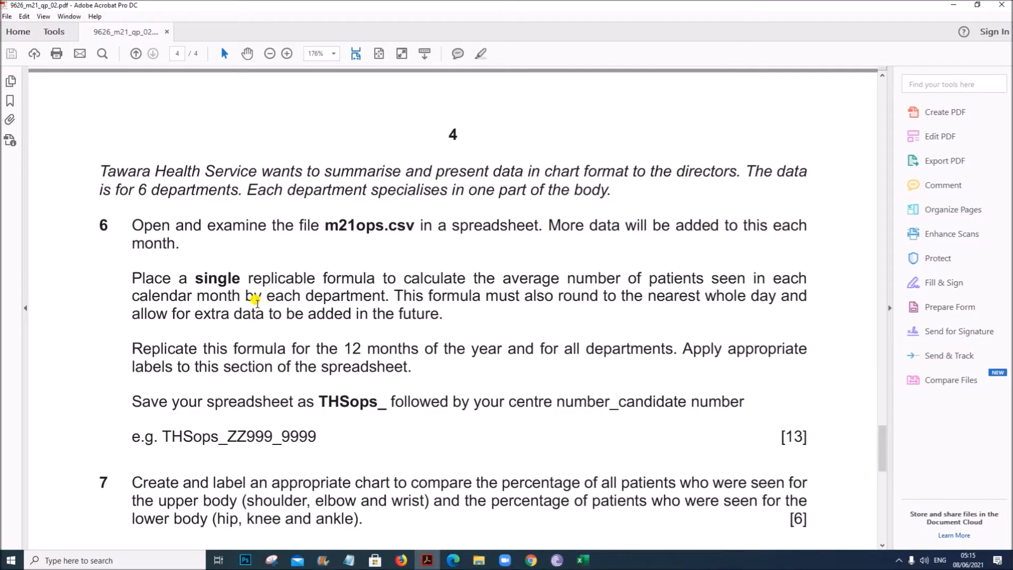
drag(126, 276, 380, 295)
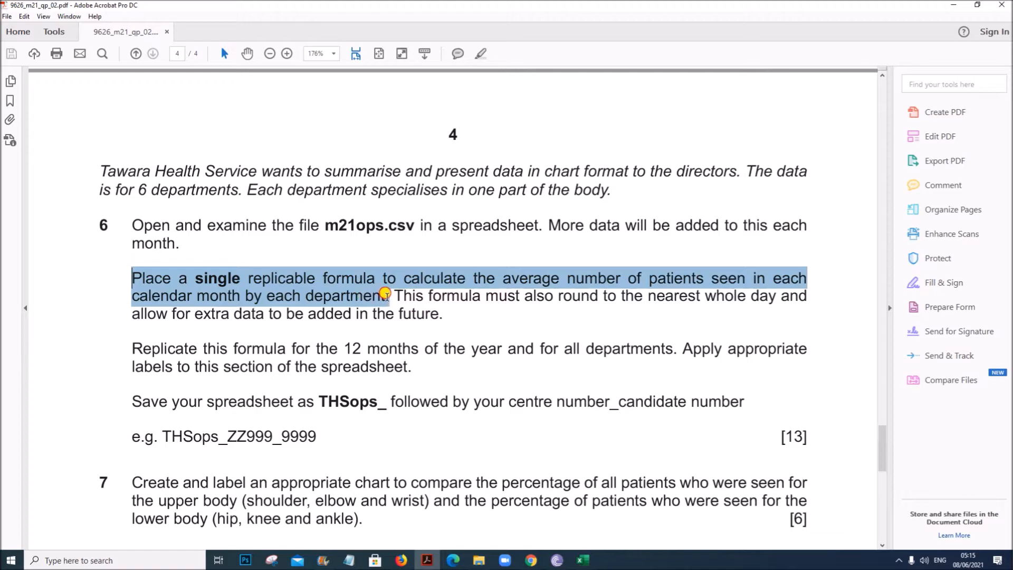
drag(386, 294, 442, 309)
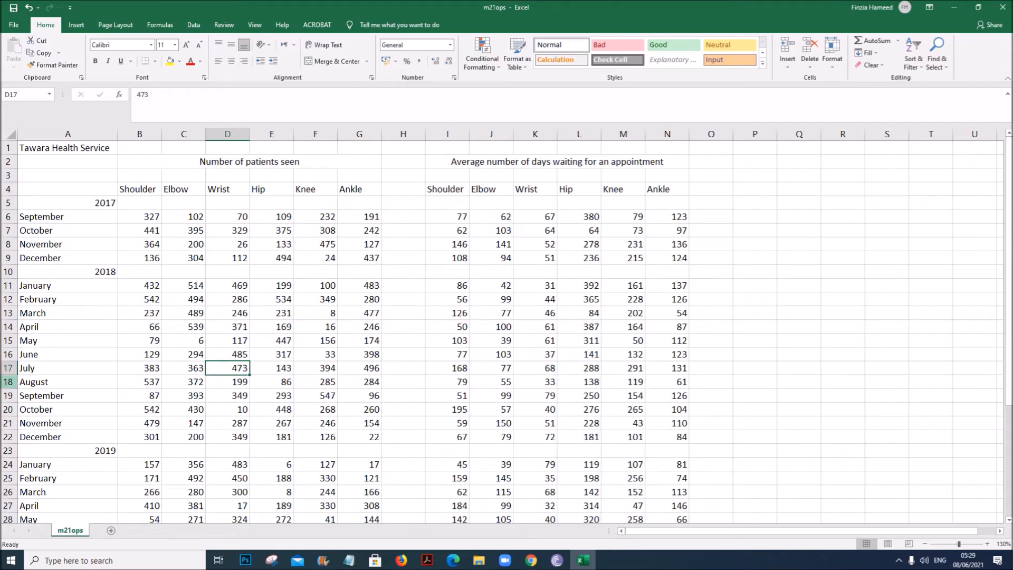
- Autofill the 2020 month labels from January down to December in cells A37 to A48
scroll(135, 385, down, 10)
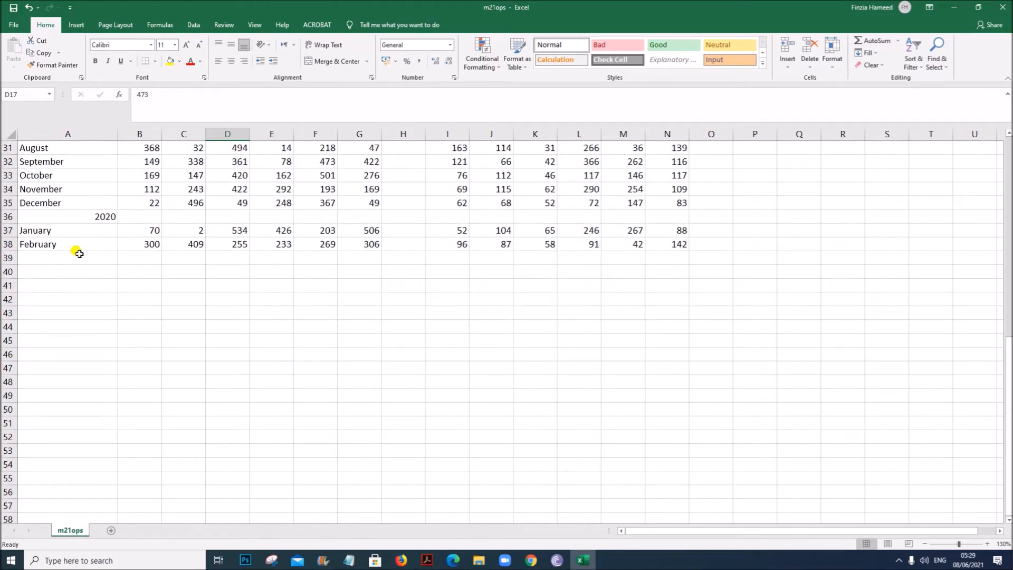
click(72, 249)
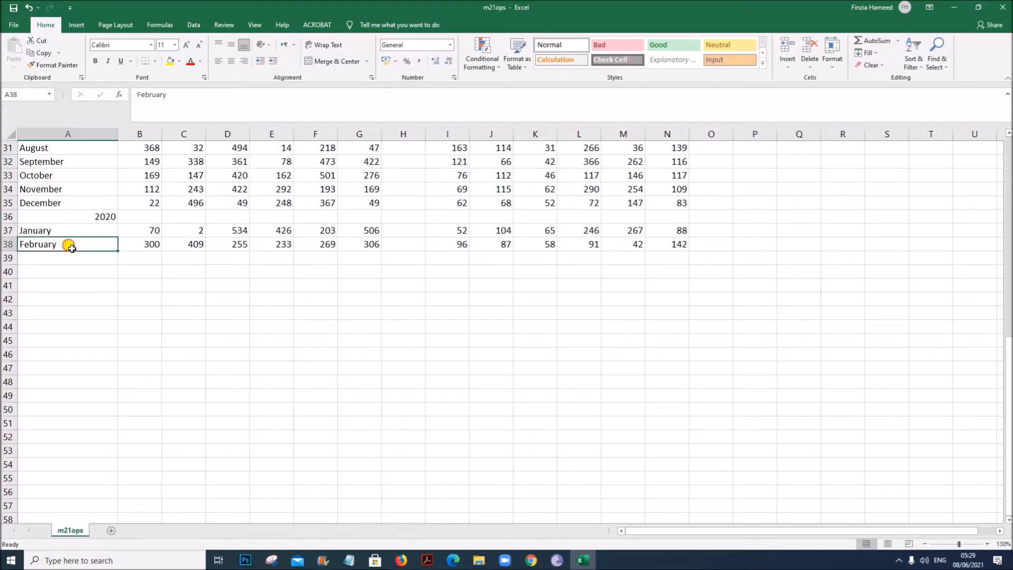
click(90, 215)
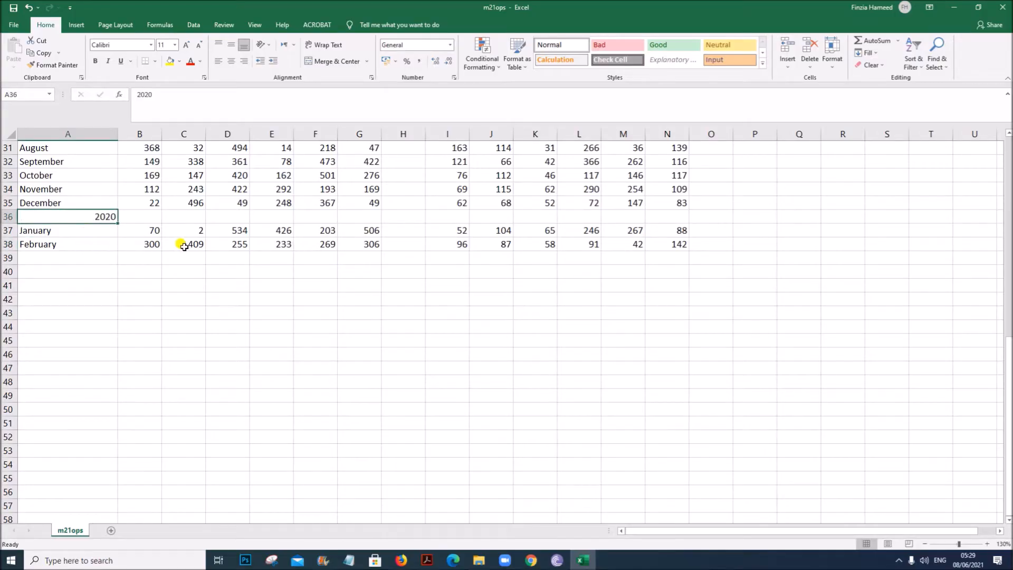
click(92, 257)
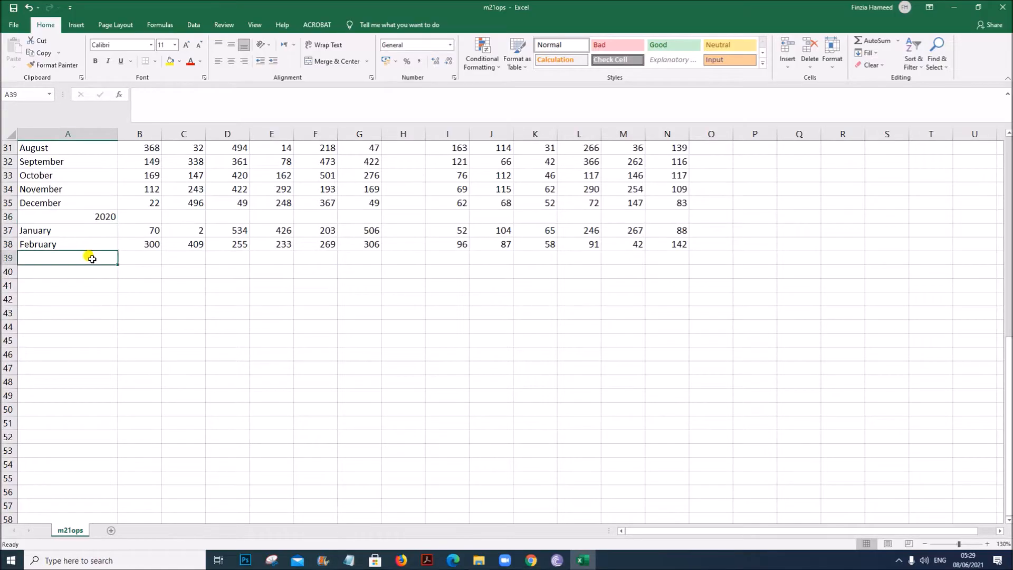
click(99, 232)
drag(100, 232, 104, 387)
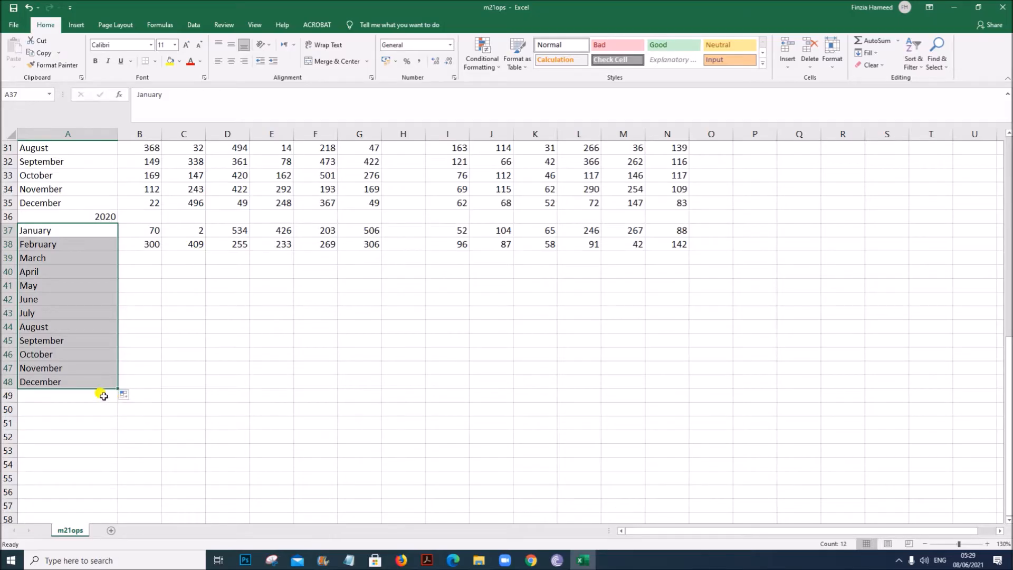
click(224, 343)
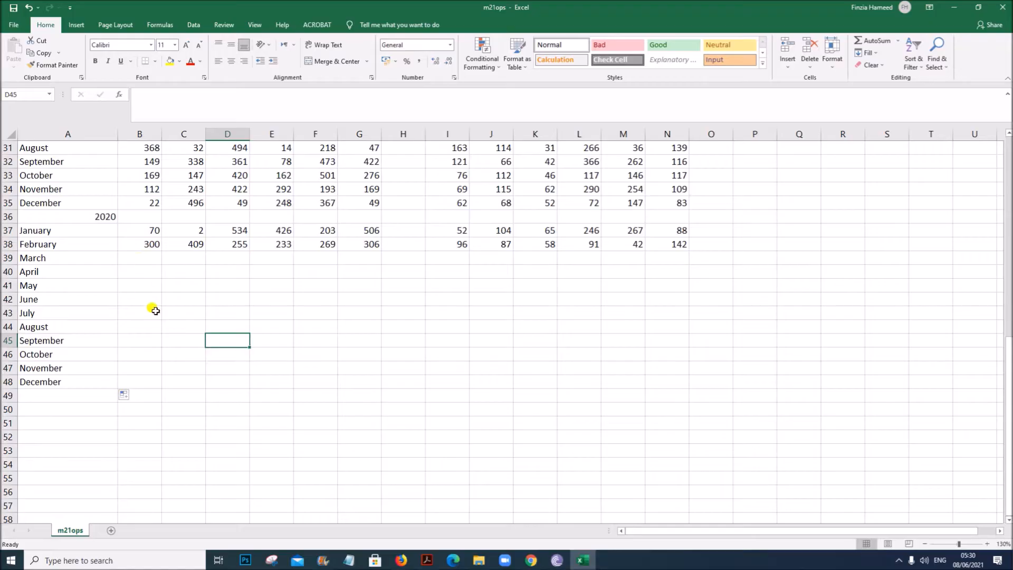
click(79, 383)
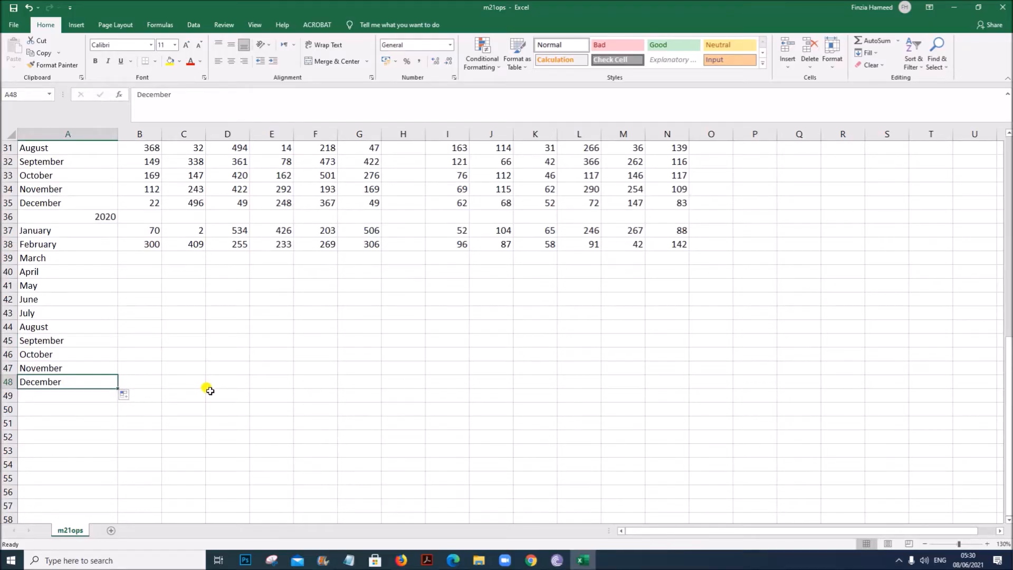
- Examine the empty cells below the 2020 data and reread the average formula requirement in the question paper
scroll(208, 390, up, 2)
scroll(213, 390, down, 1)
drag(140, 299, 354, 438)
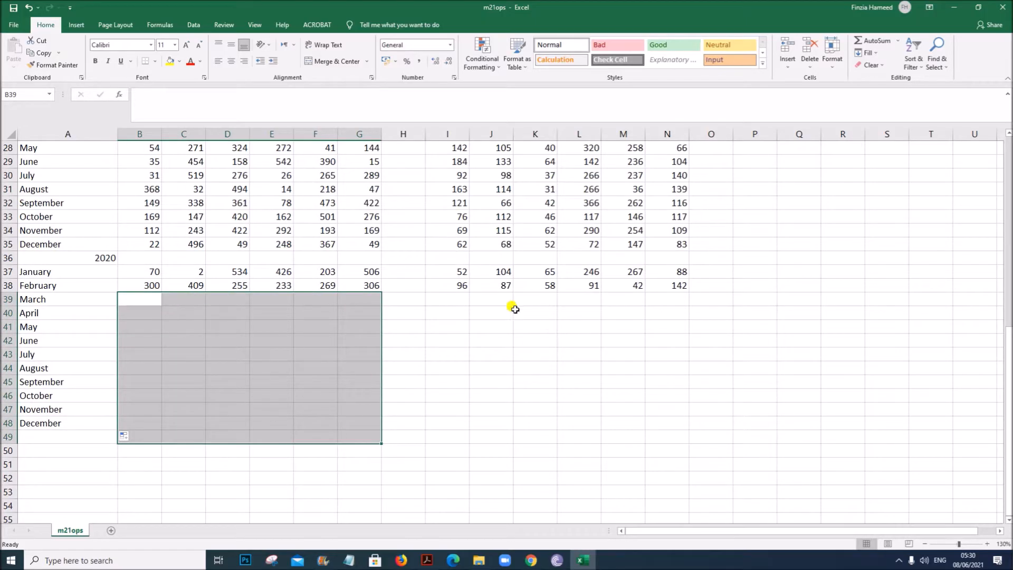
click(466, 302)
scroll(651, 405, up, 9)
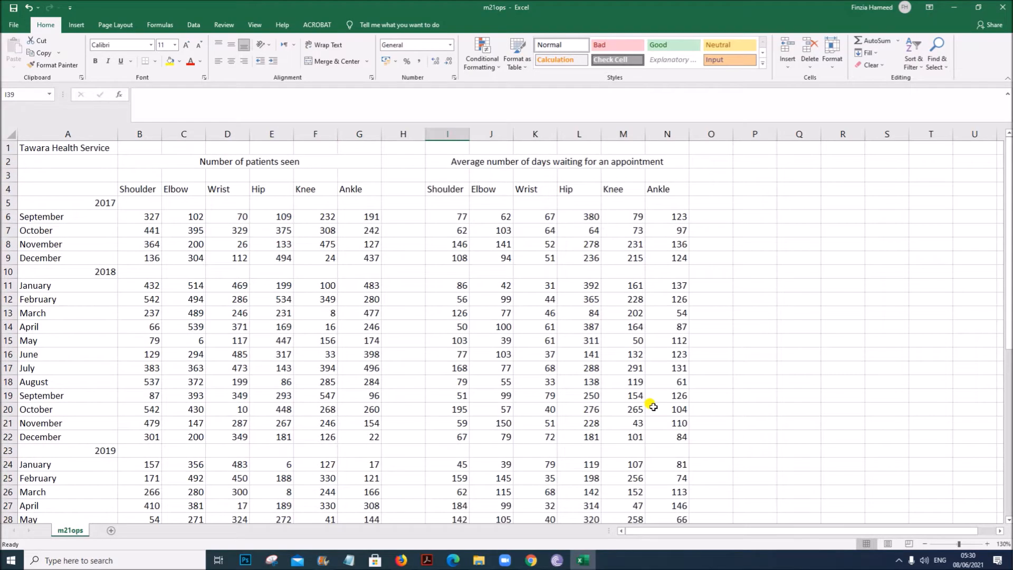
click(429, 559)
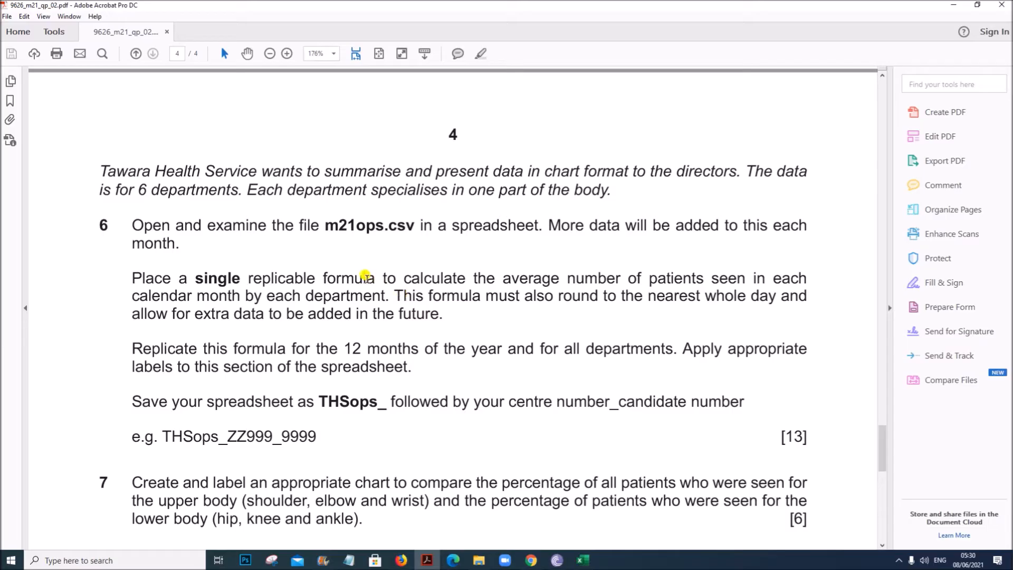
drag(505, 277, 381, 290)
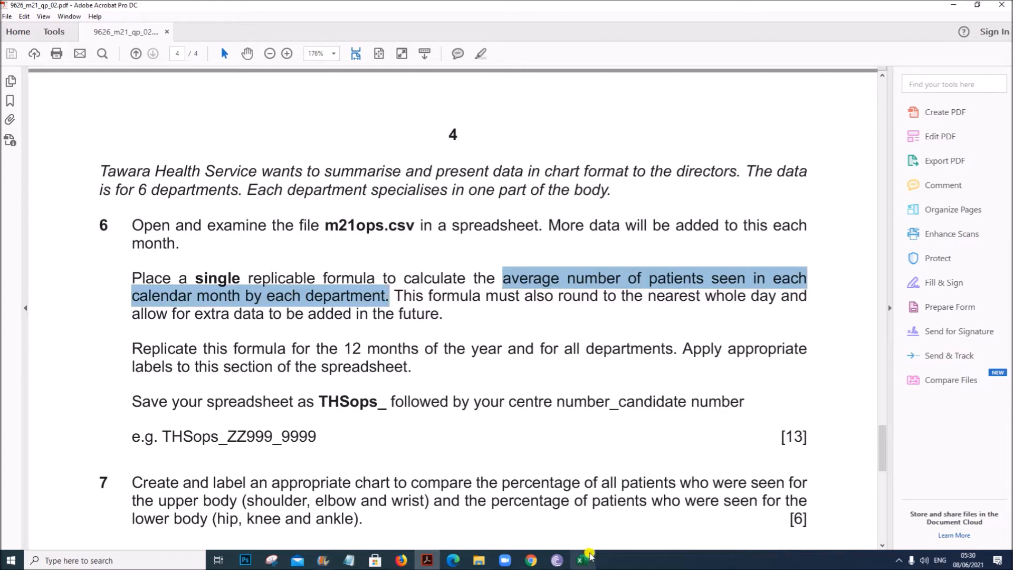
click(583, 559)
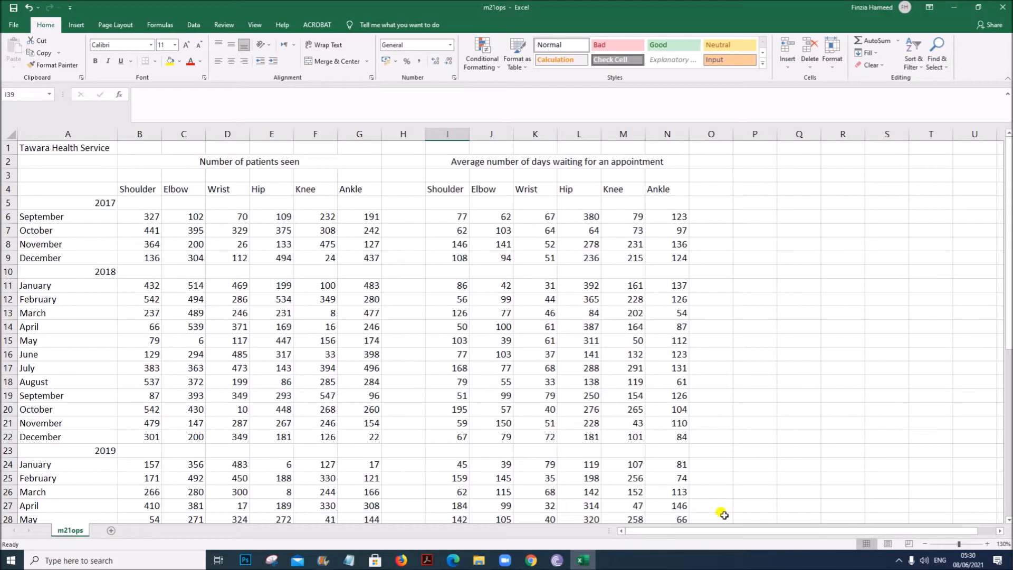
- Copy the month labels January to December into cells P5 to P16
drag(722, 531, 732, 532)
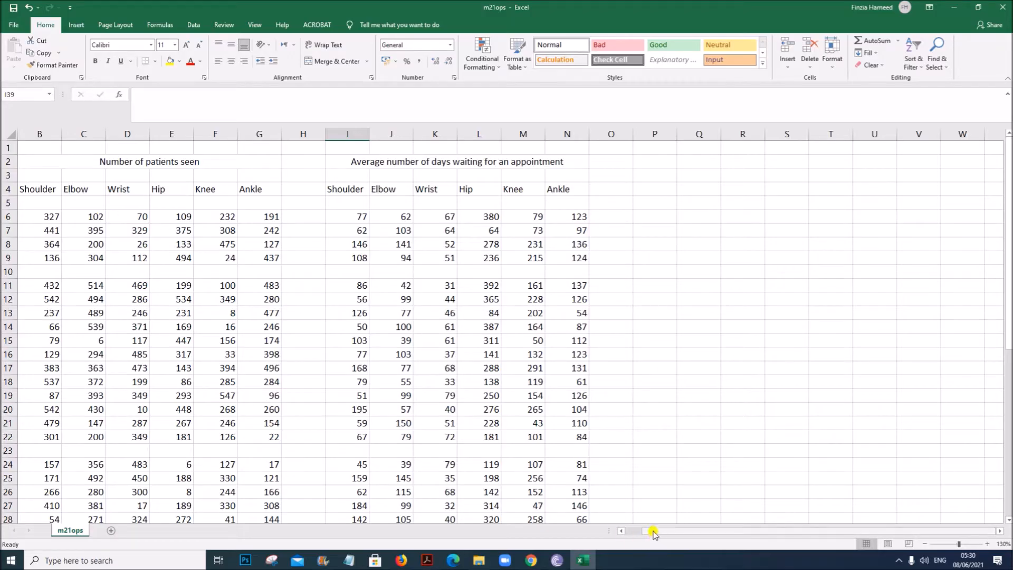
drag(654, 532, 604, 532)
drag(76, 290, 79, 437)
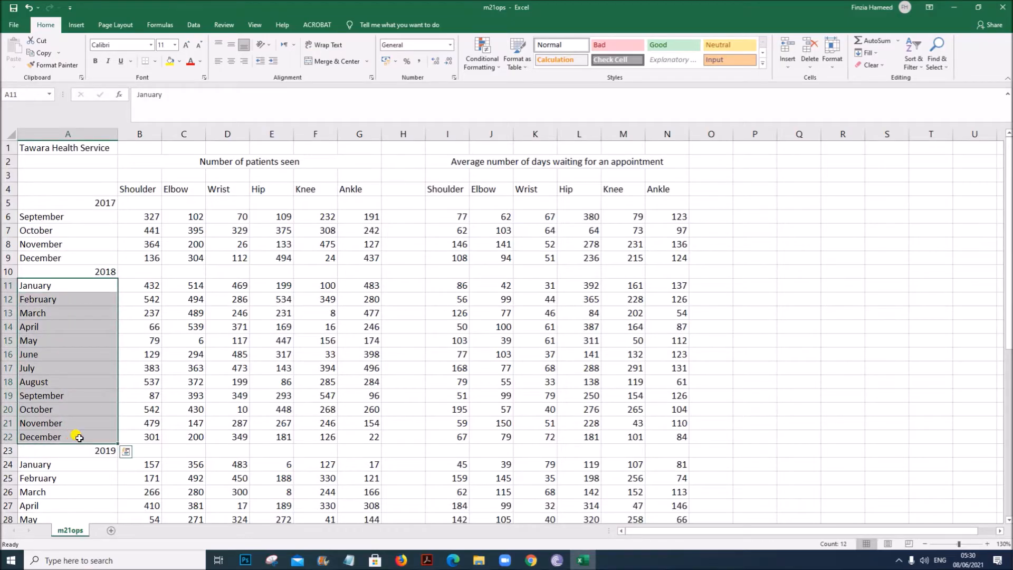
key(ctrl+c)
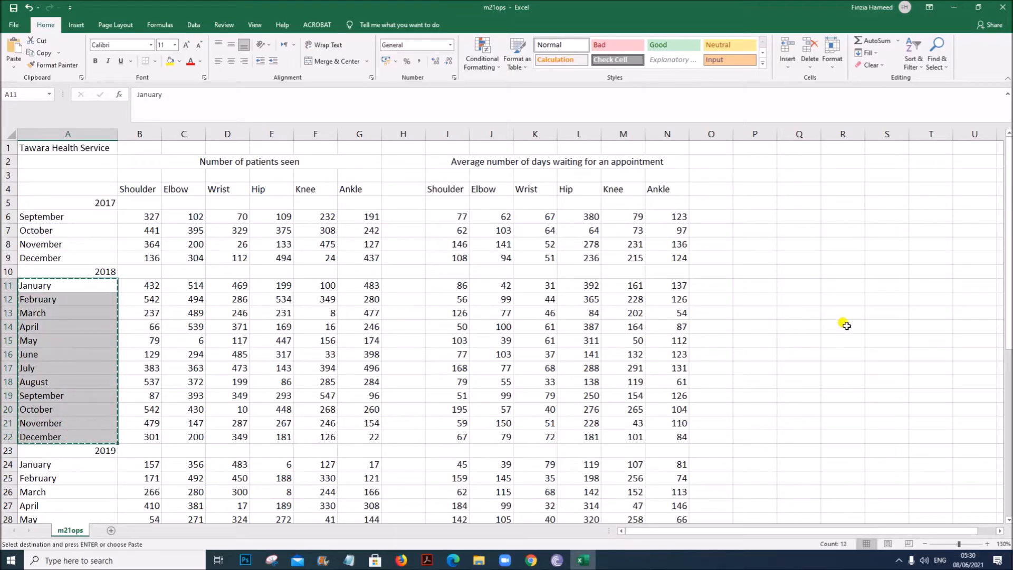
click(748, 219)
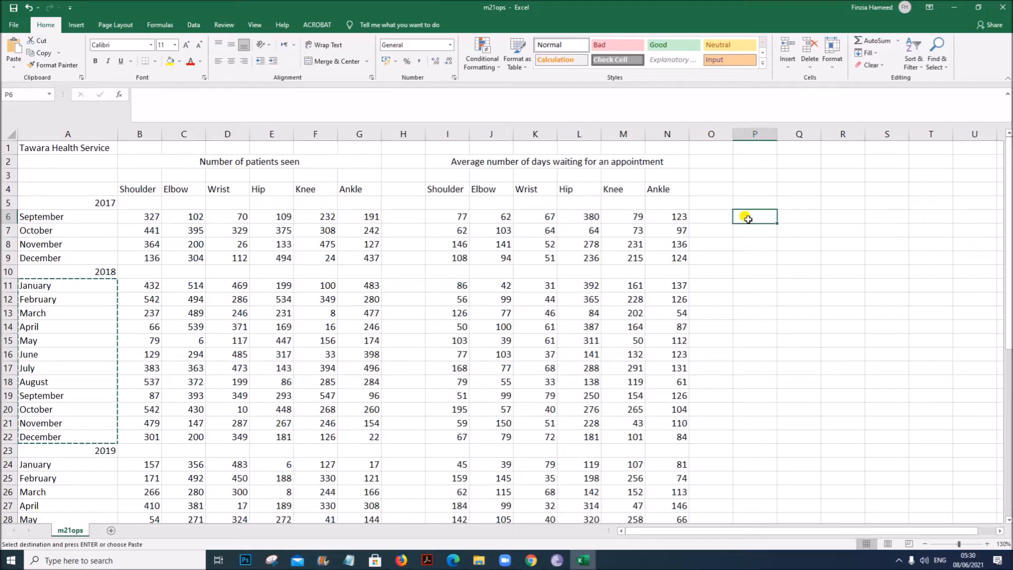
key(ctrl+v)
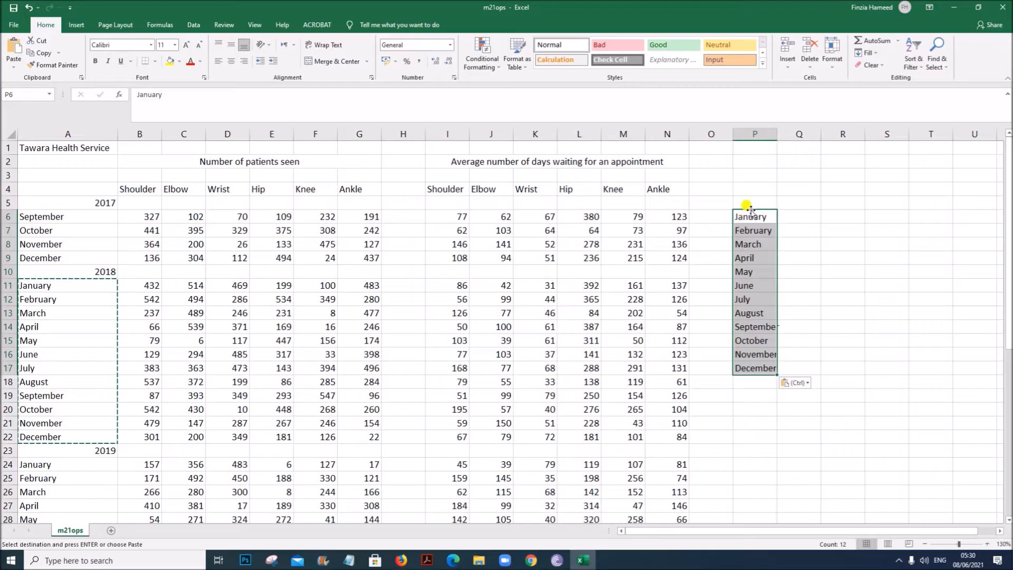
key(ctrl+z)
click(750, 202)
key(ctrl+v)
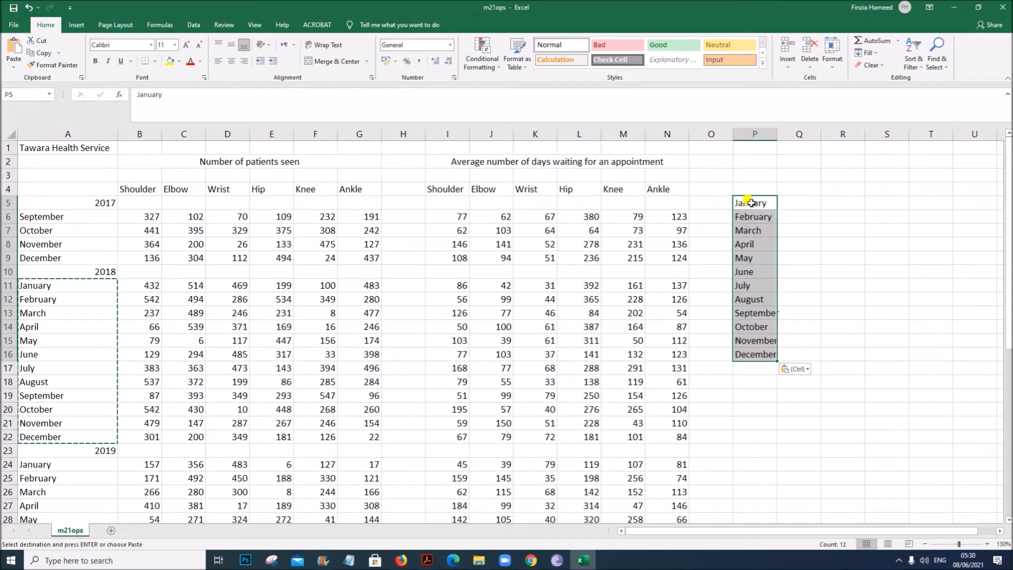
- Copy the department headings Shoulder to Ankle into cells Q4 to V4
drag(449, 188, 656, 192)
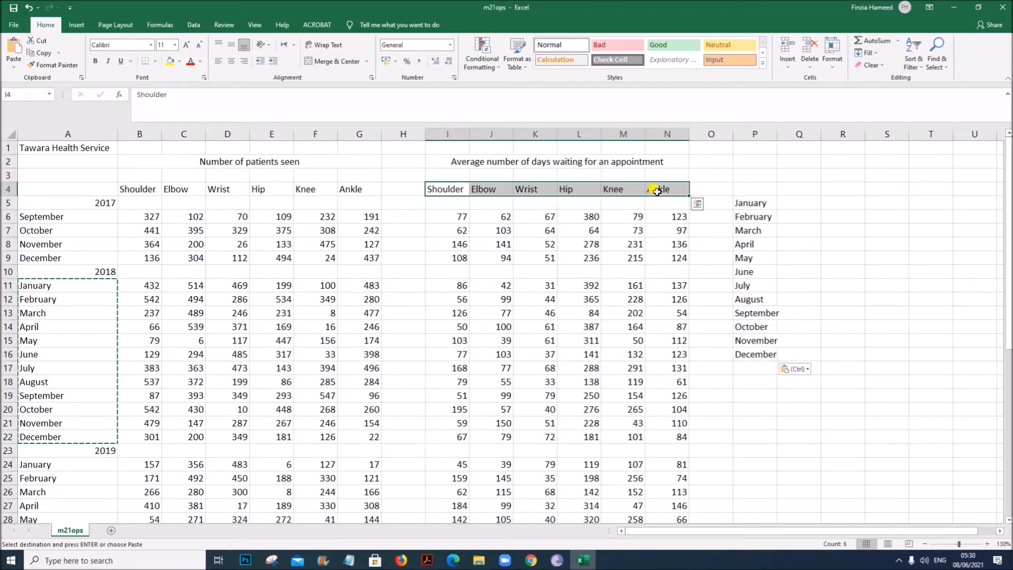
key(ctrl+c)
click(790, 190)
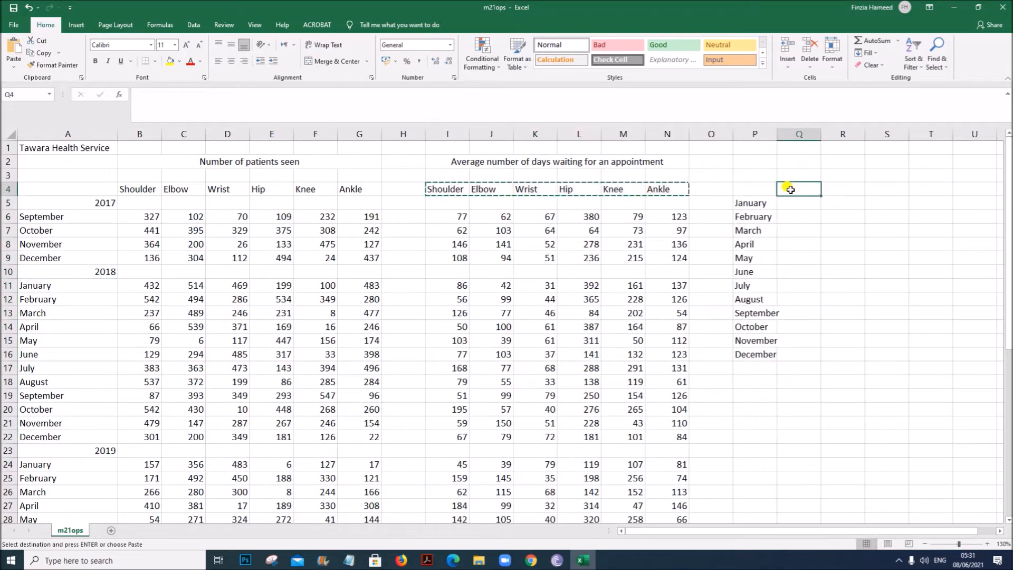
key(ctrl+v)
- Autofit the width of column P to fit the month labels
click(798, 205)
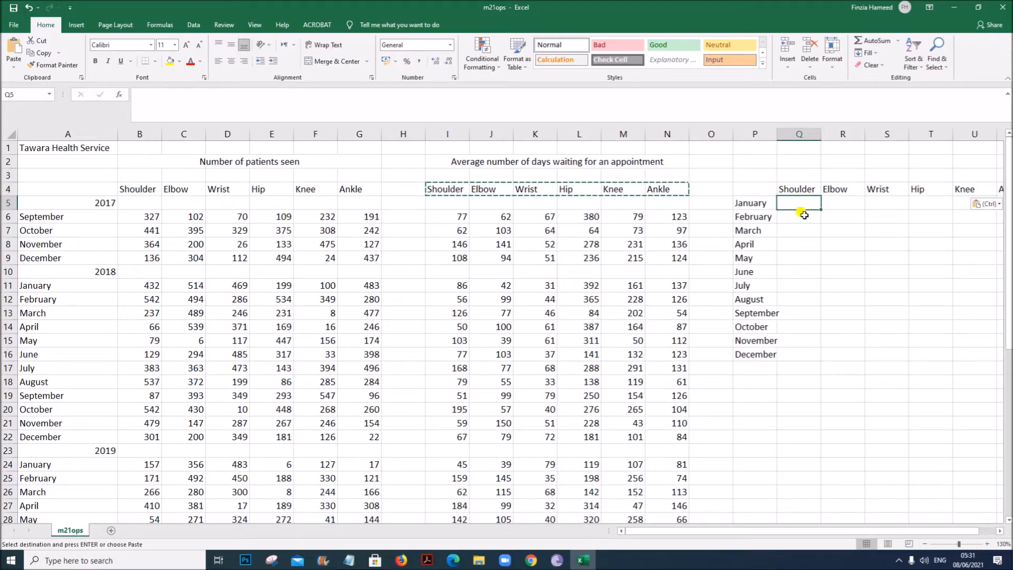
drag(824, 531, 854, 531)
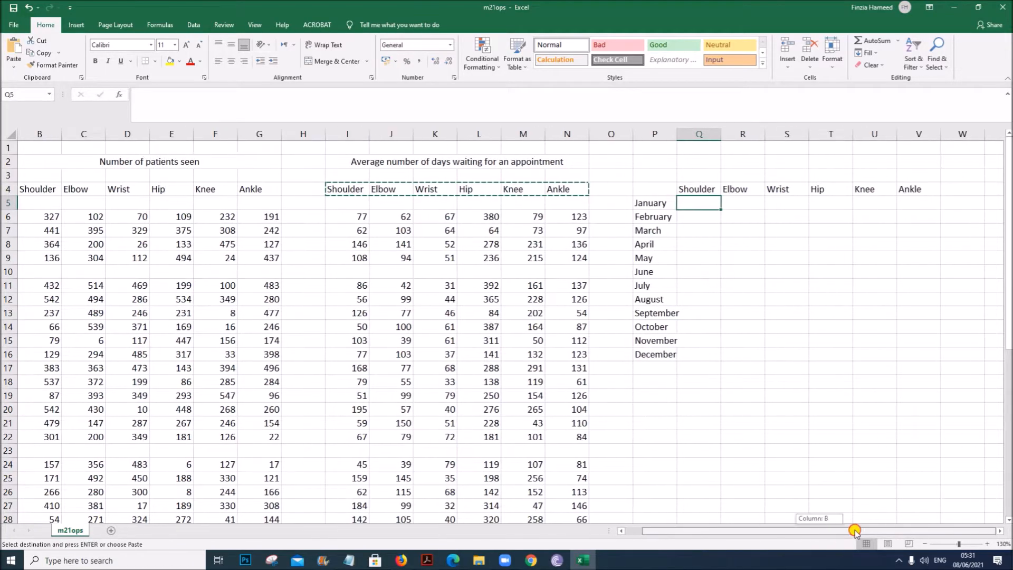
double_click(677, 133)
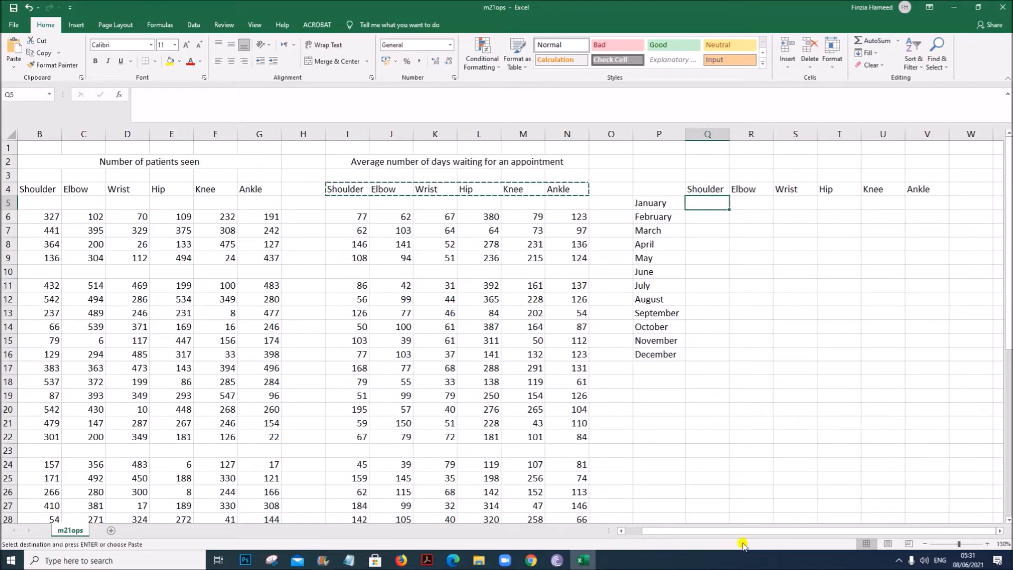
drag(716, 532, 655, 533)
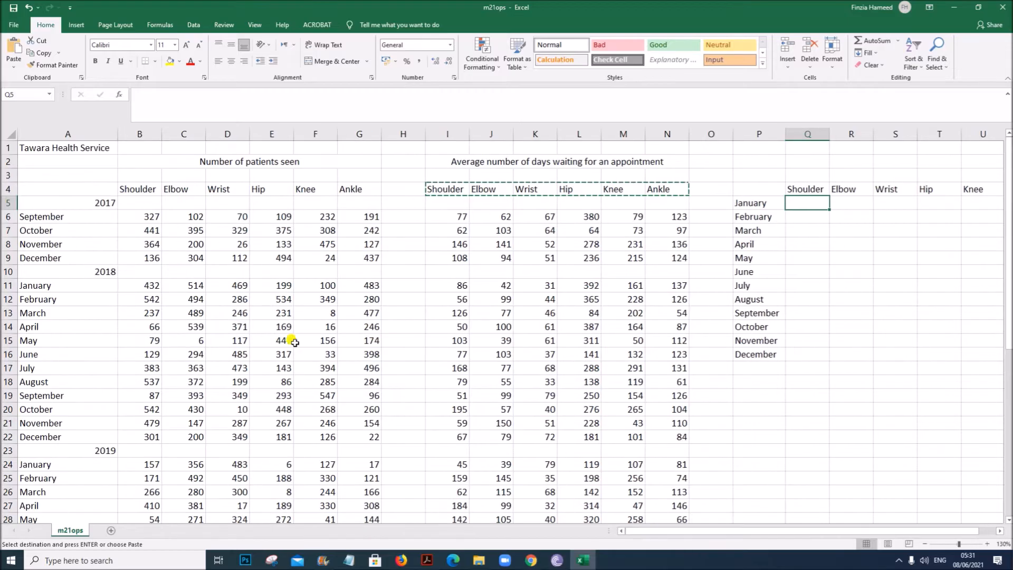
- Start an AVERAGEIF function in Q5 and set its range to the absolute reference $A$6:$A$48
drag(148, 212, 181, 216)
drag(352, 236, 356, 269)
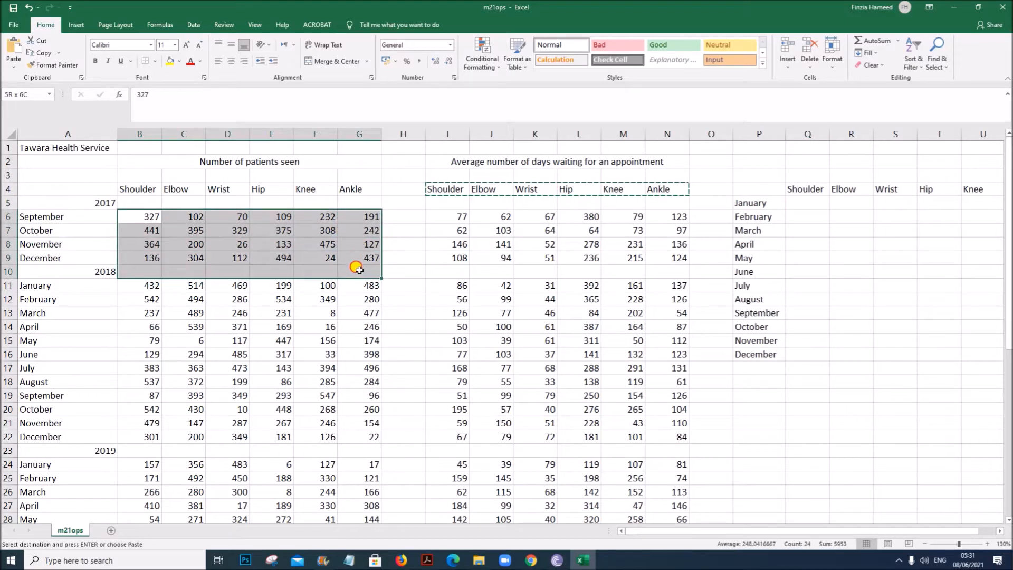
click(800, 202)
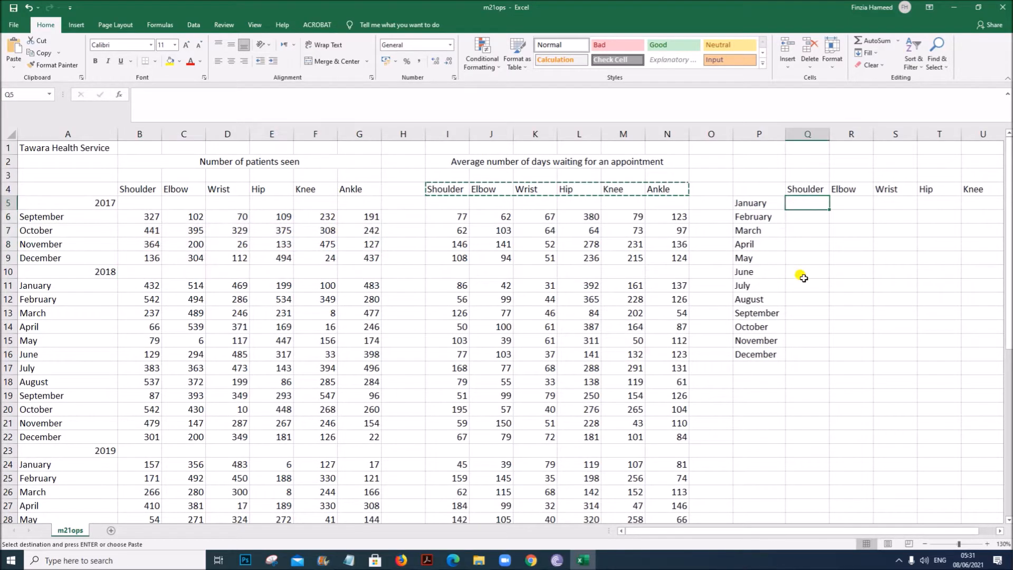
text(=)
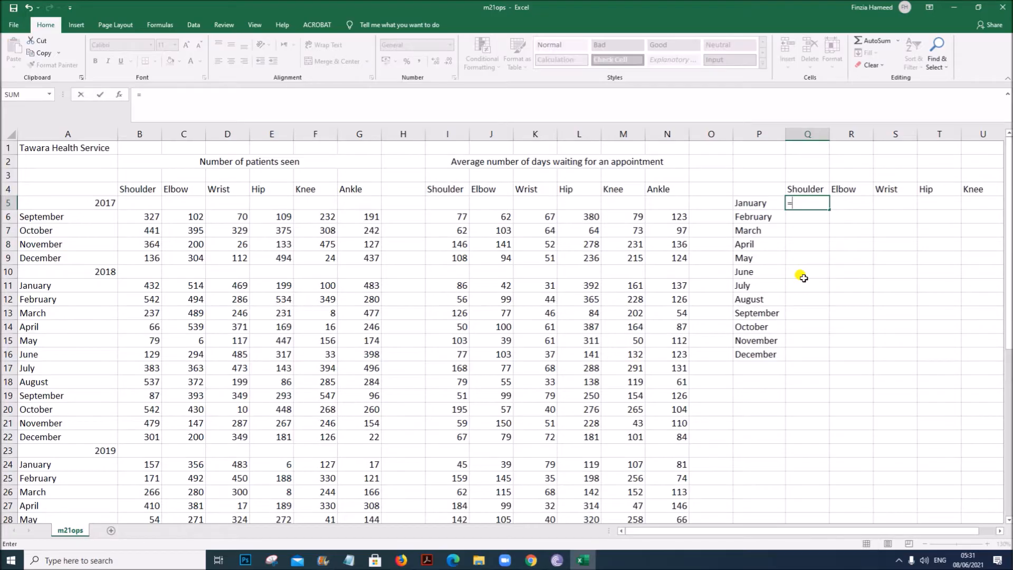
text(aver)
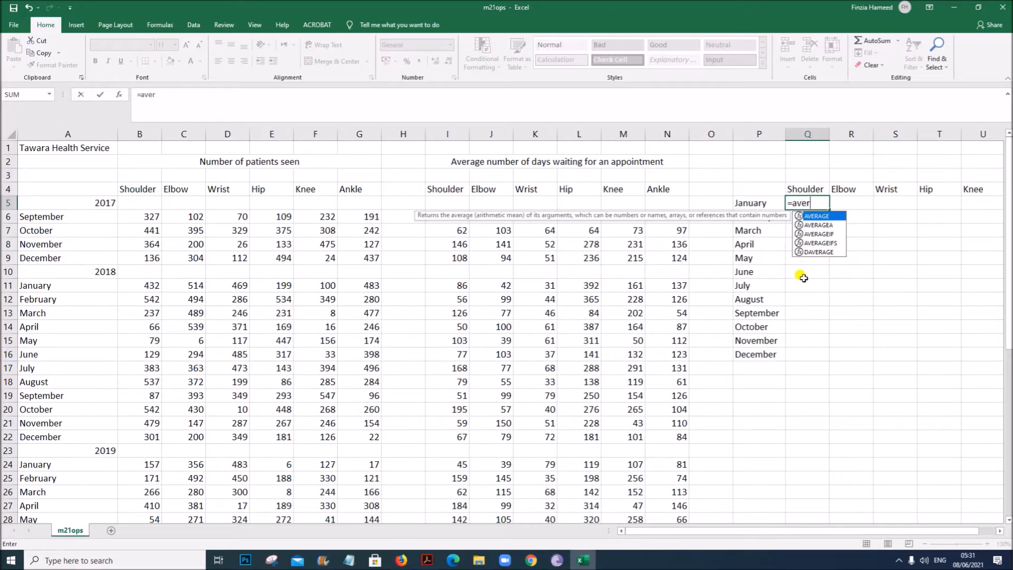
text(age)
double_click(820, 234)
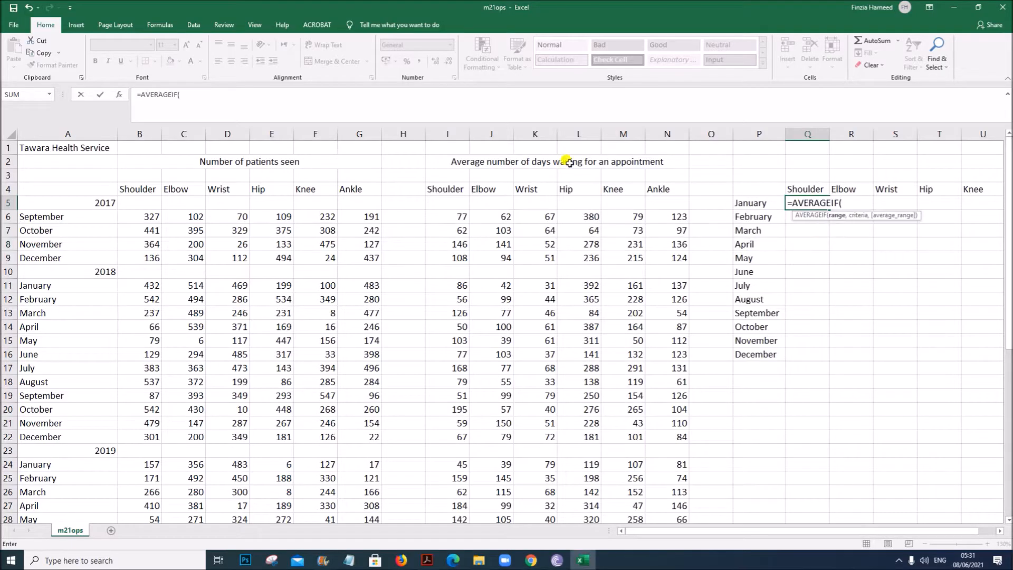
click(119, 94)
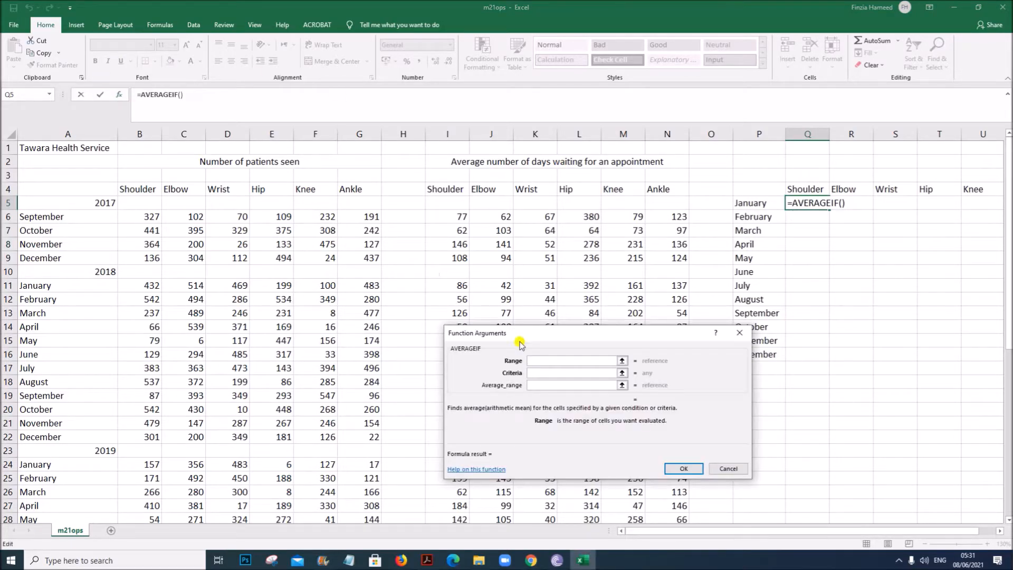
drag(545, 336, 489, 351)
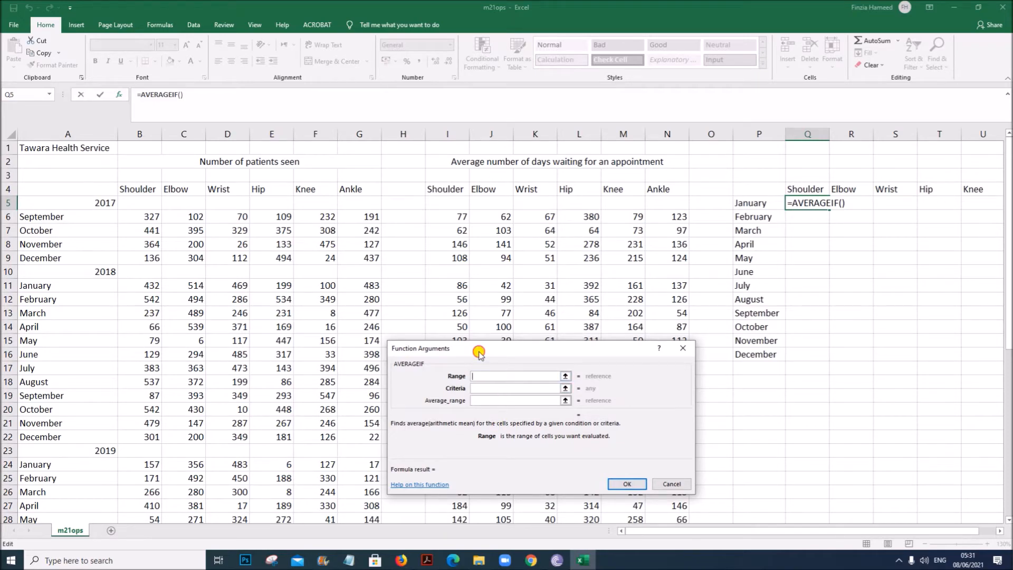
drag(479, 353, 490, 292)
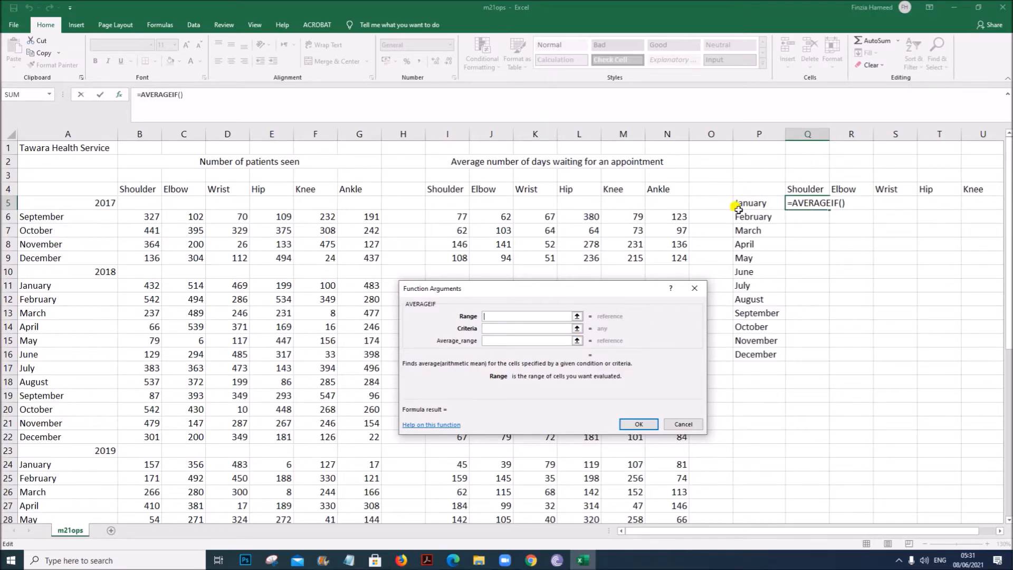
drag(71, 218, 67, 493)
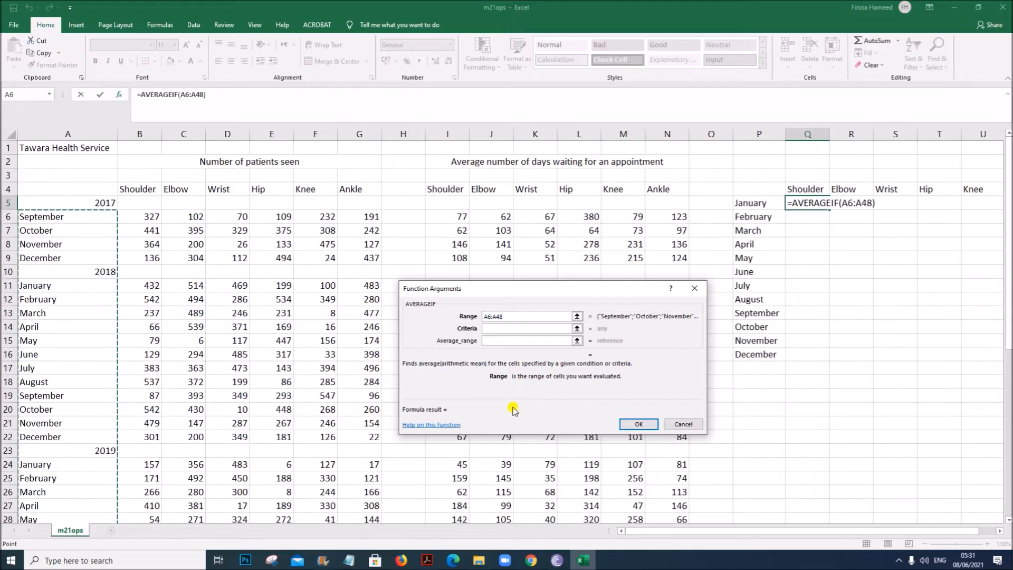
key(F4)
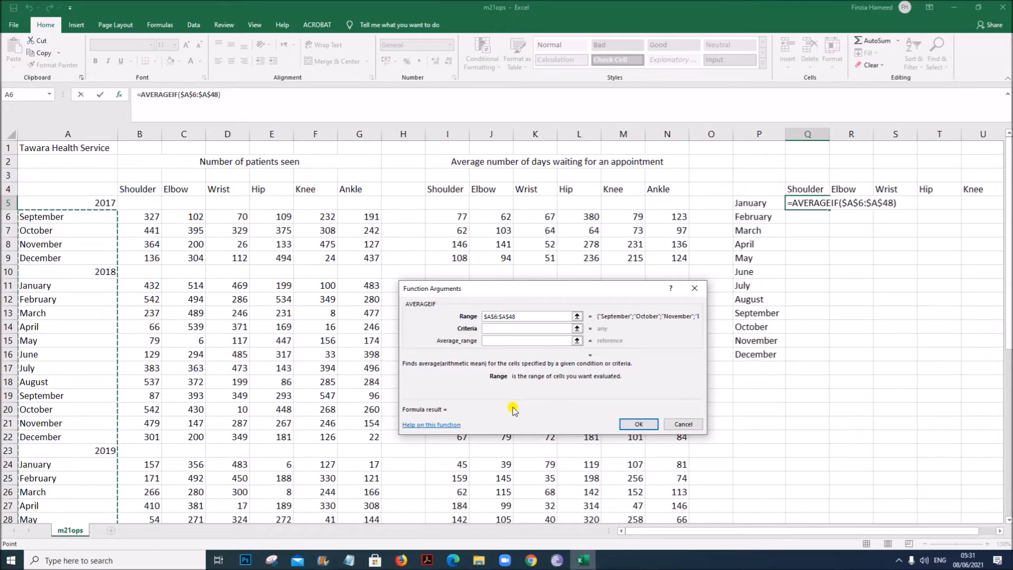
- Set the criteria to P5 and the average range to $B$6:$B$48, then confirm the formula
click(504, 330)
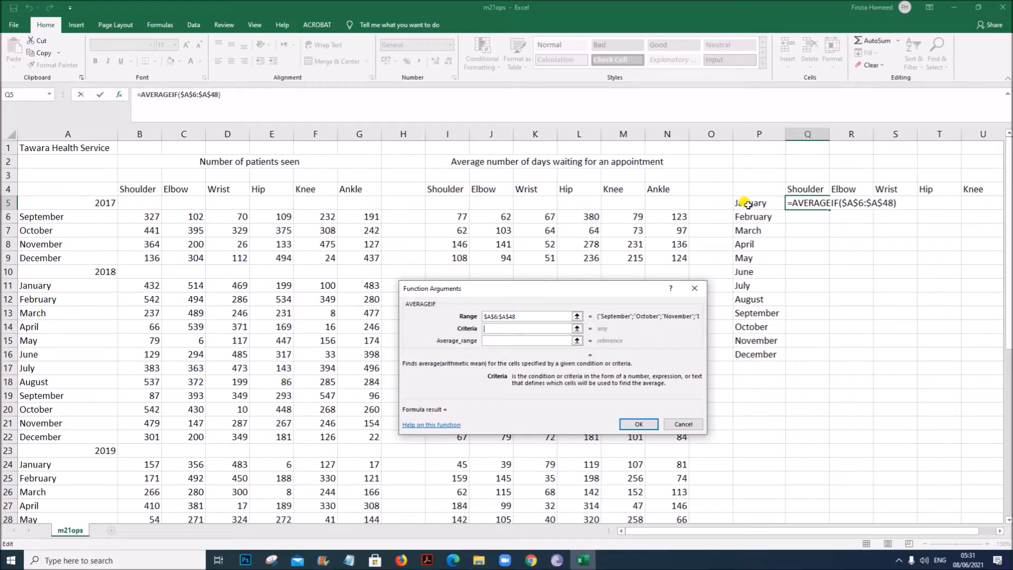
click(747, 204)
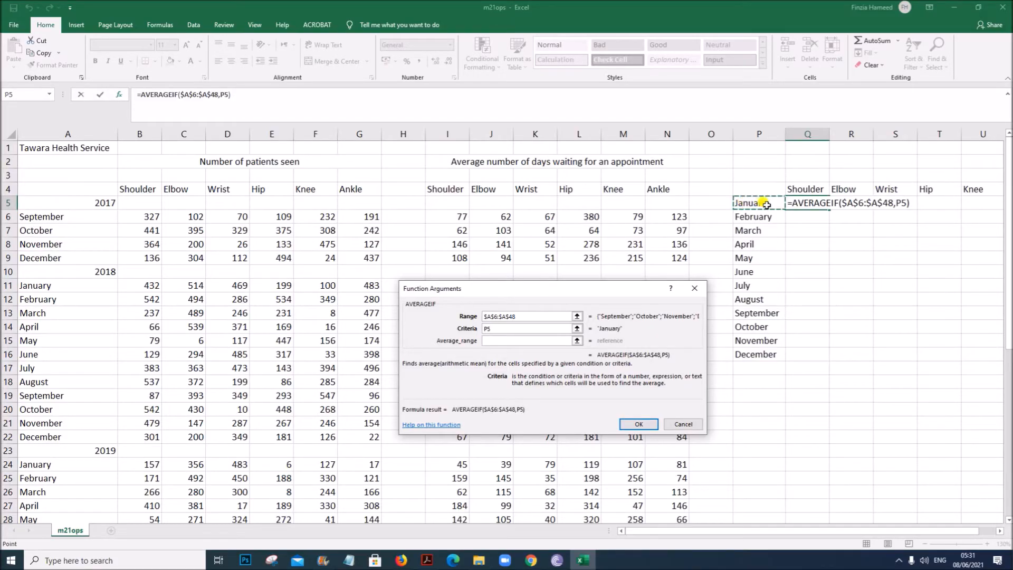
click(502, 340)
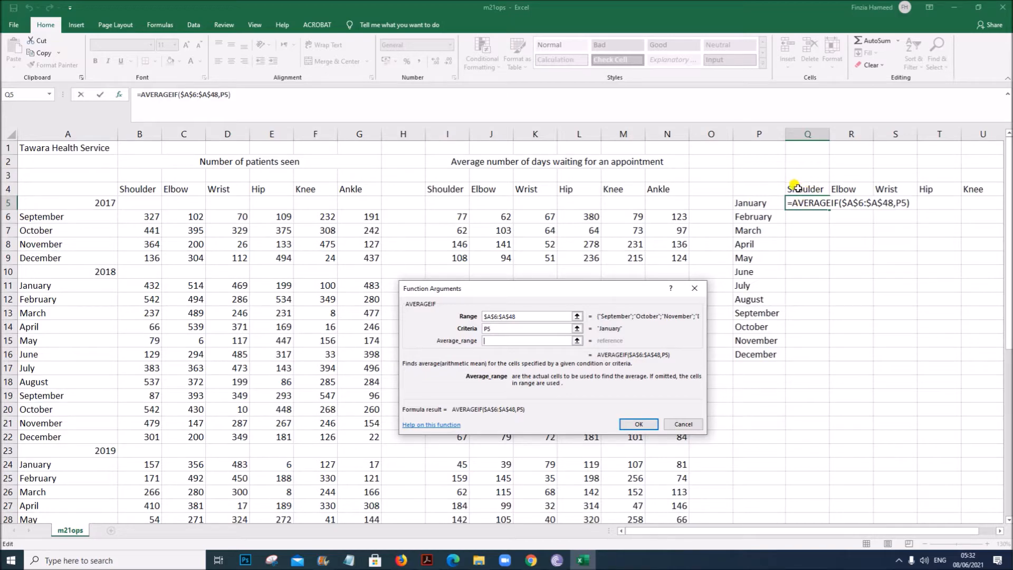
drag(138, 216, 143, 411)
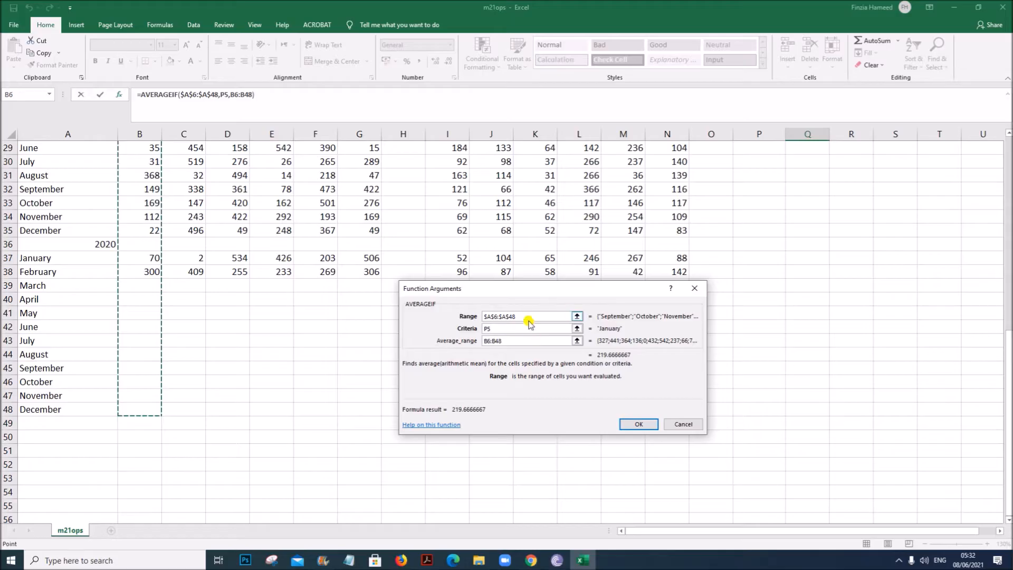
click(456, 341)
key(F4)
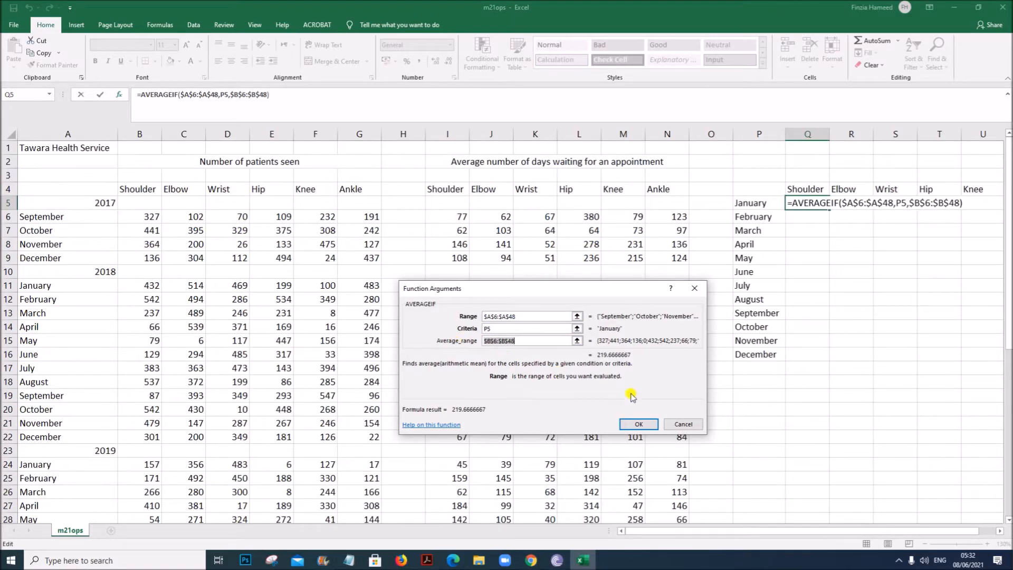
click(638, 426)
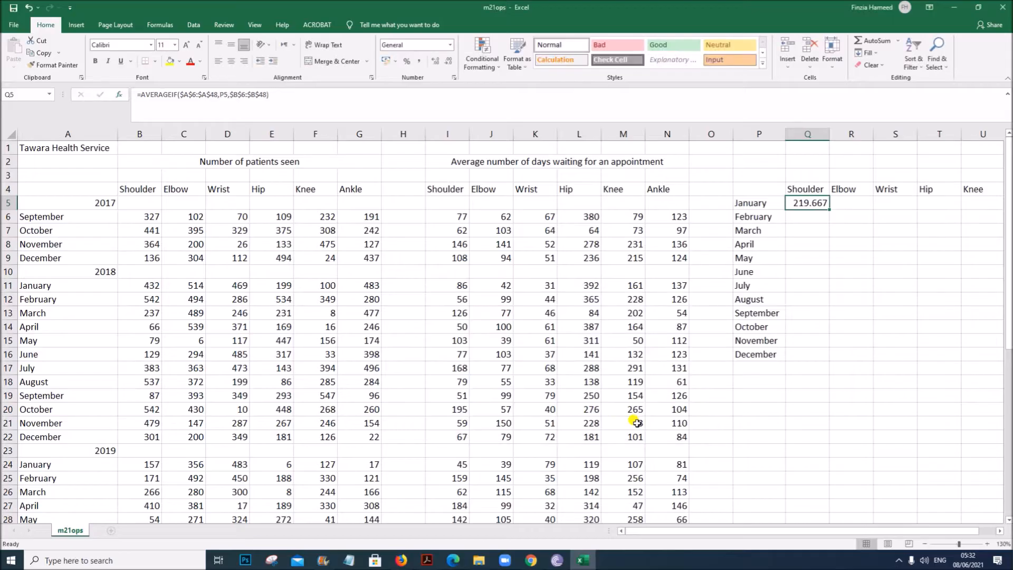
- Reread the rounding requirement for the task 6 formula in the question paper
double_click(805, 202)
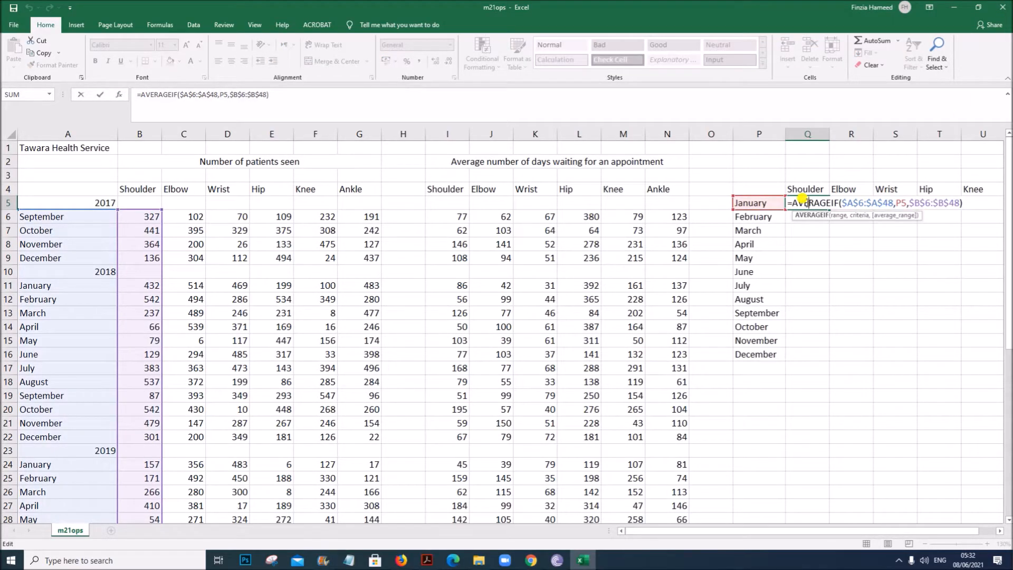
click(430, 562)
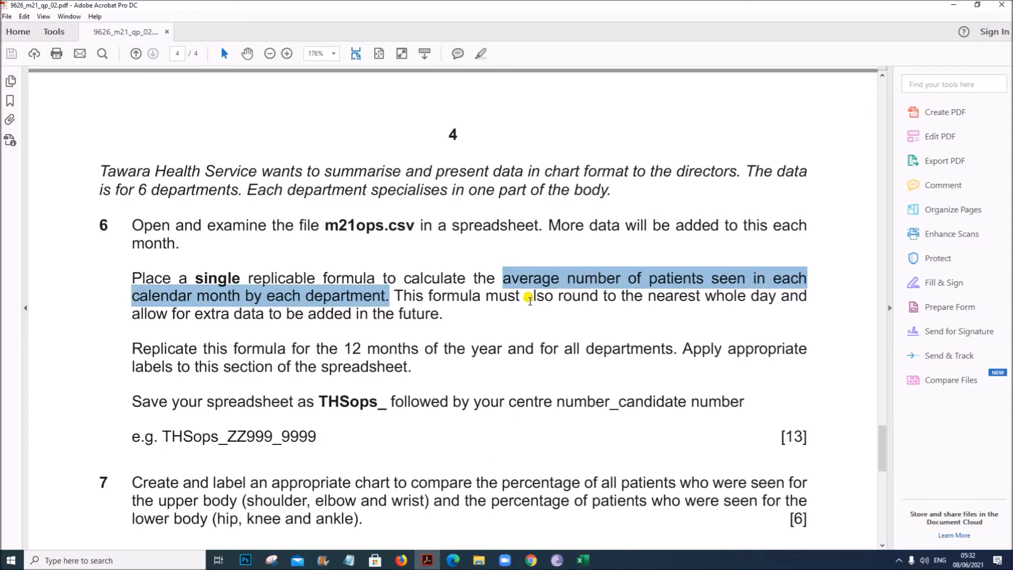
click(583, 560)
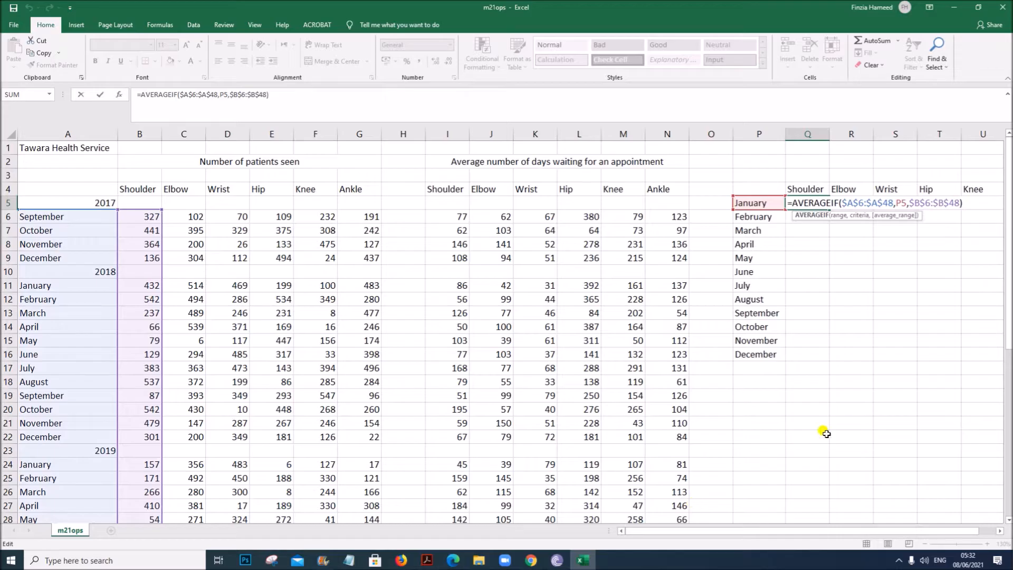
- Wrap the AVERAGEIF formula in Q5 inside ROUND with 0 decimal places and confirm it
drag(789, 530, 802, 530)
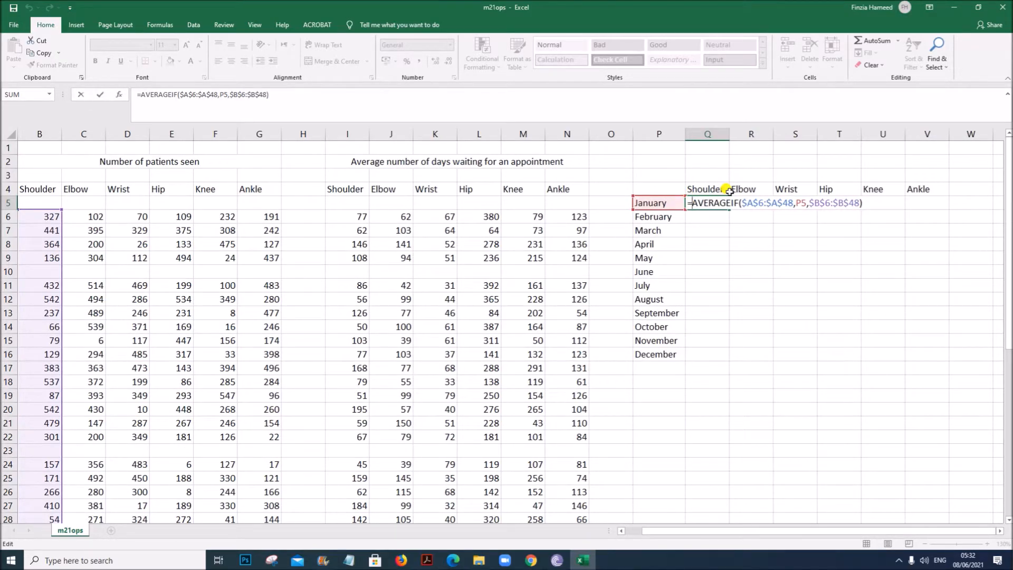
text(RO)
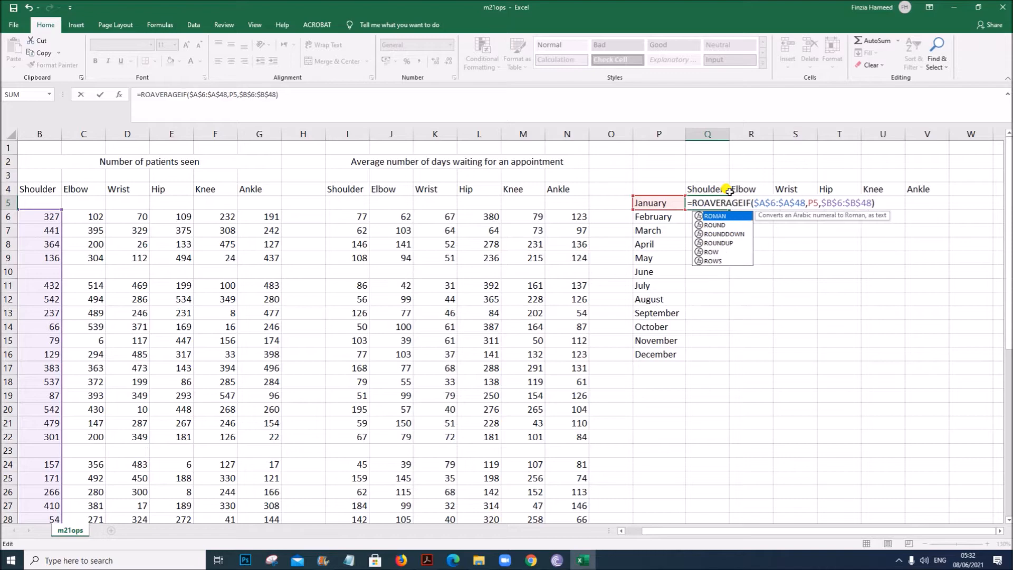
text(UND()
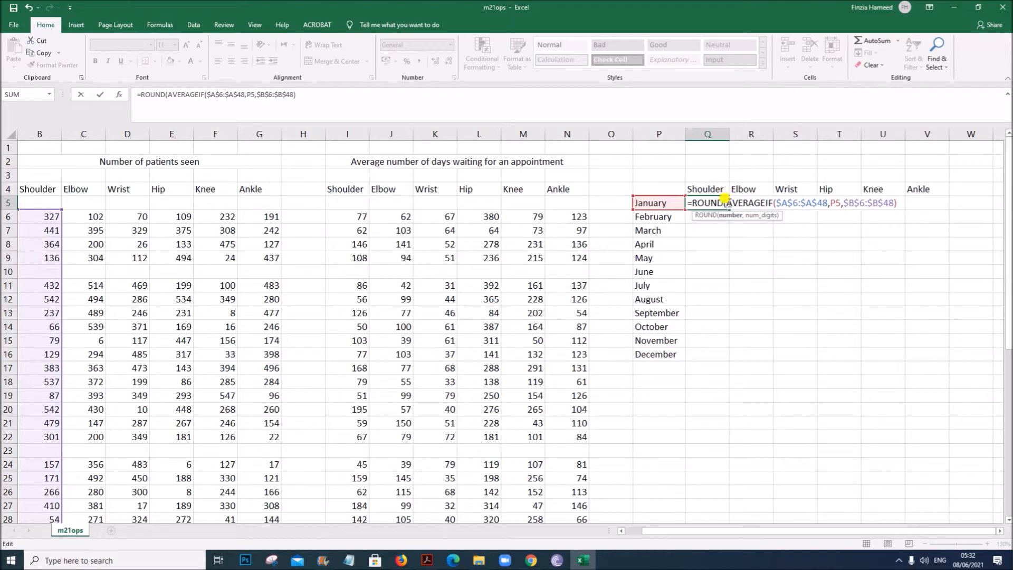
drag(722, 200, 895, 201)
click(898, 201)
text(,)
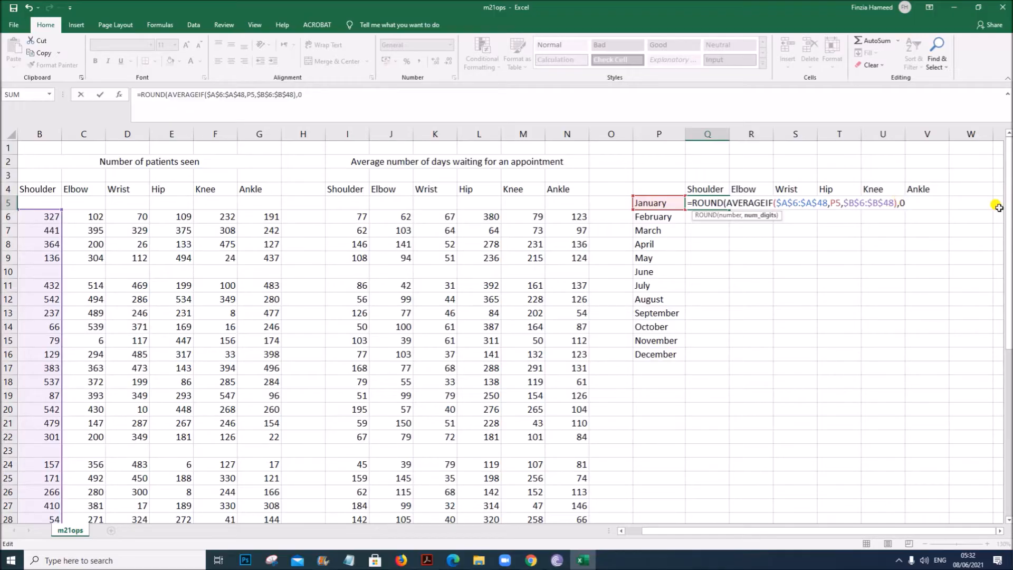
text(0))
key(Return)
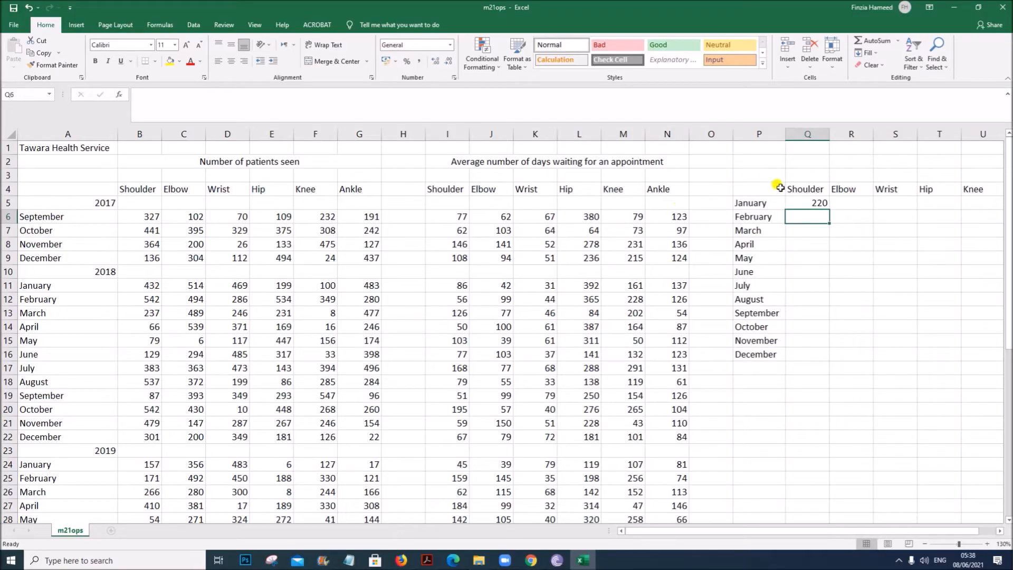
- Reopen the Q5 formula and make the criteria reference column-absolute as $P5
click(804, 203)
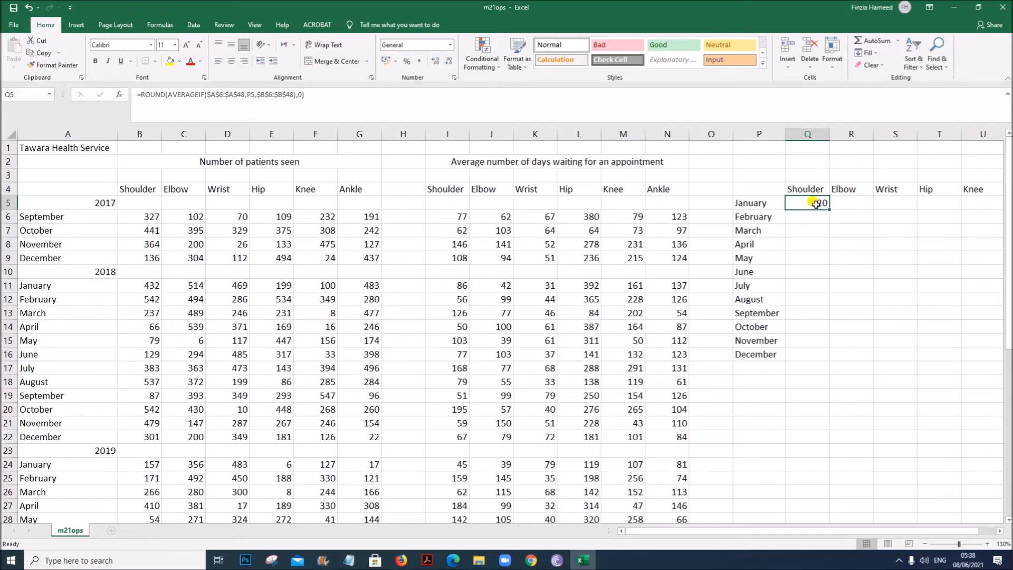
click(774, 204)
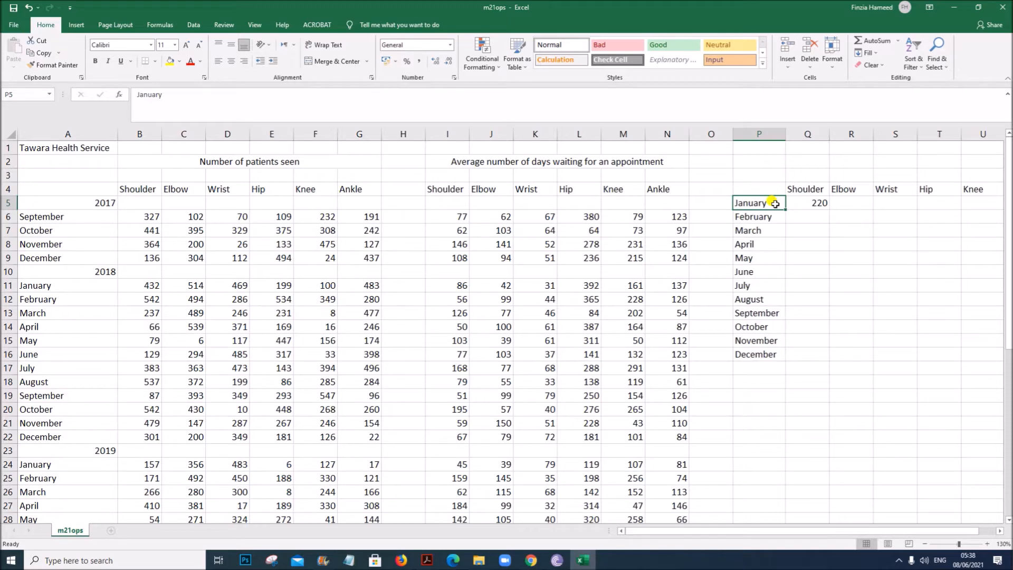
click(817, 206)
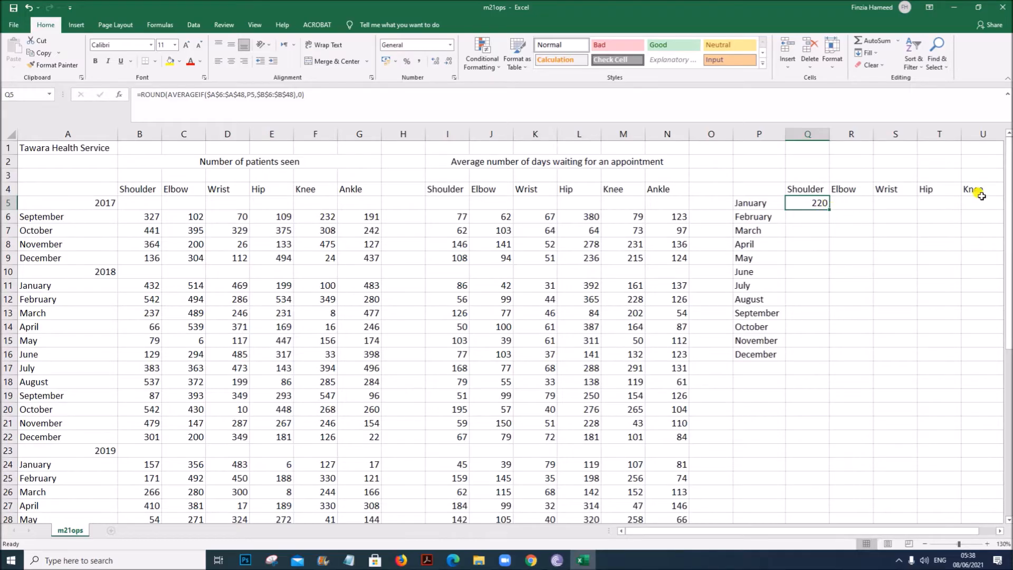
double_click(817, 206)
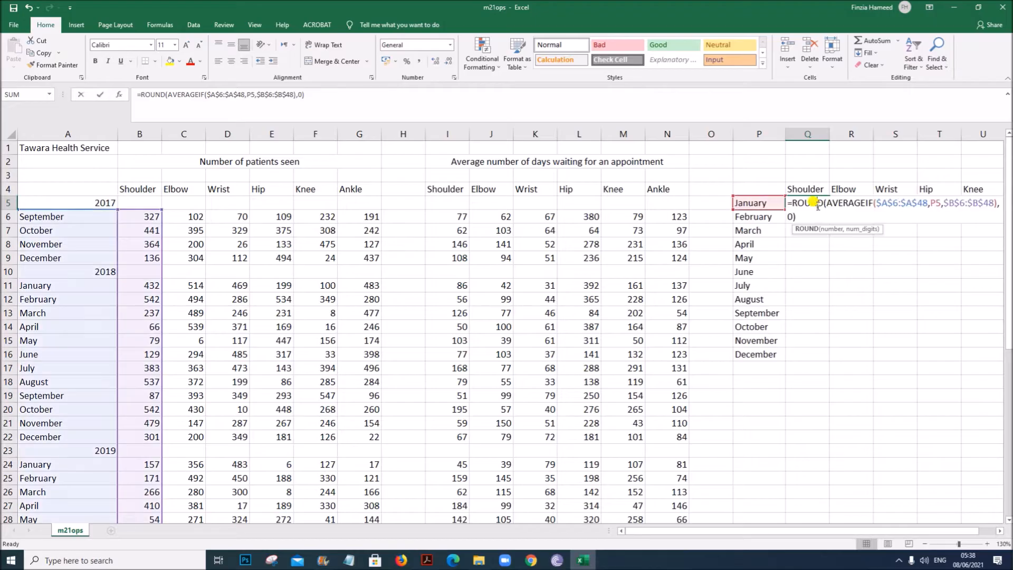
drag(841, 530, 855, 532)
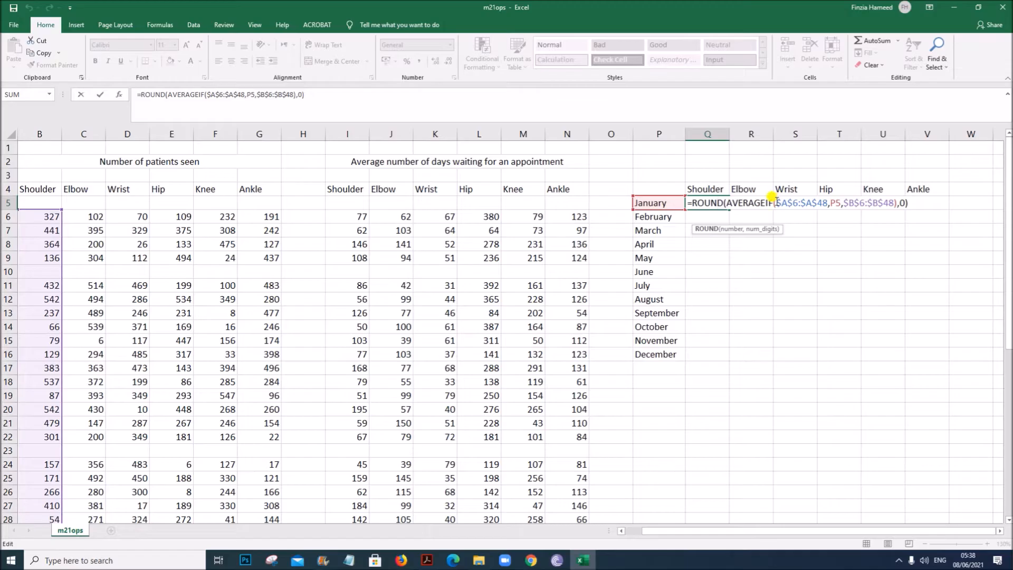
drag(771, 197, 827, 197)
drag(855, 531, 760, 546)
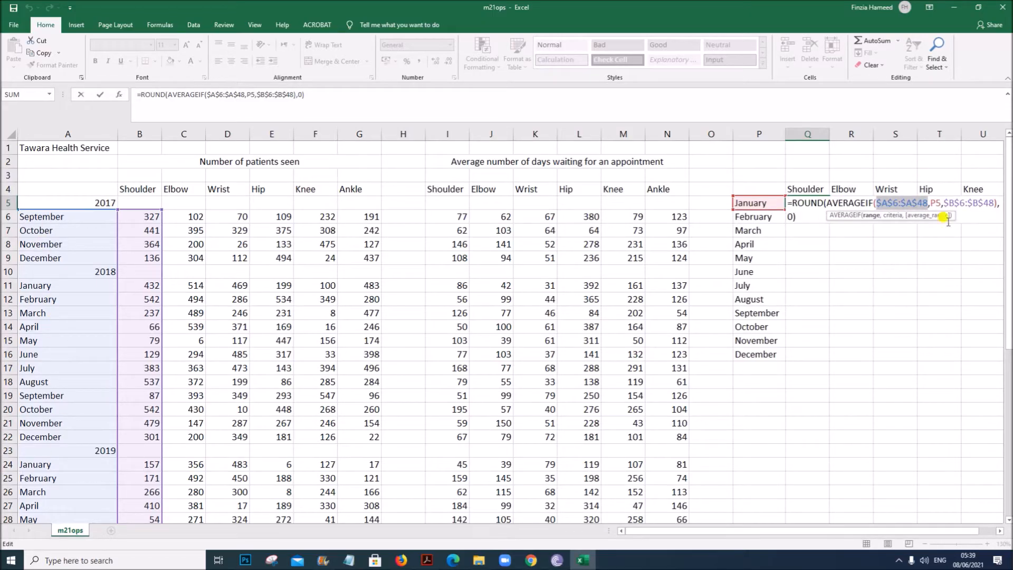
drag(915, 531, 931, 533)
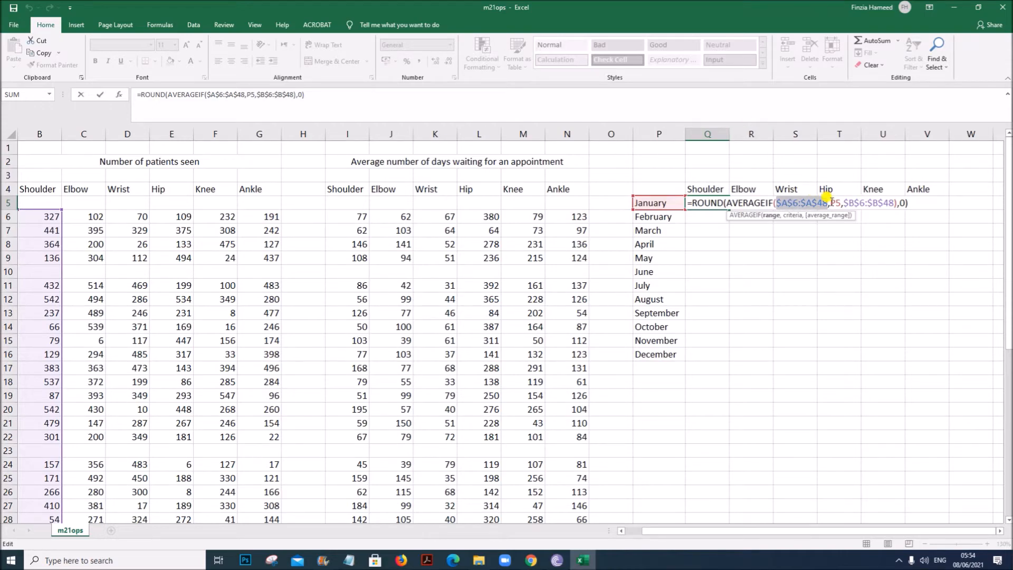
drag(831, 202, 840, 204)
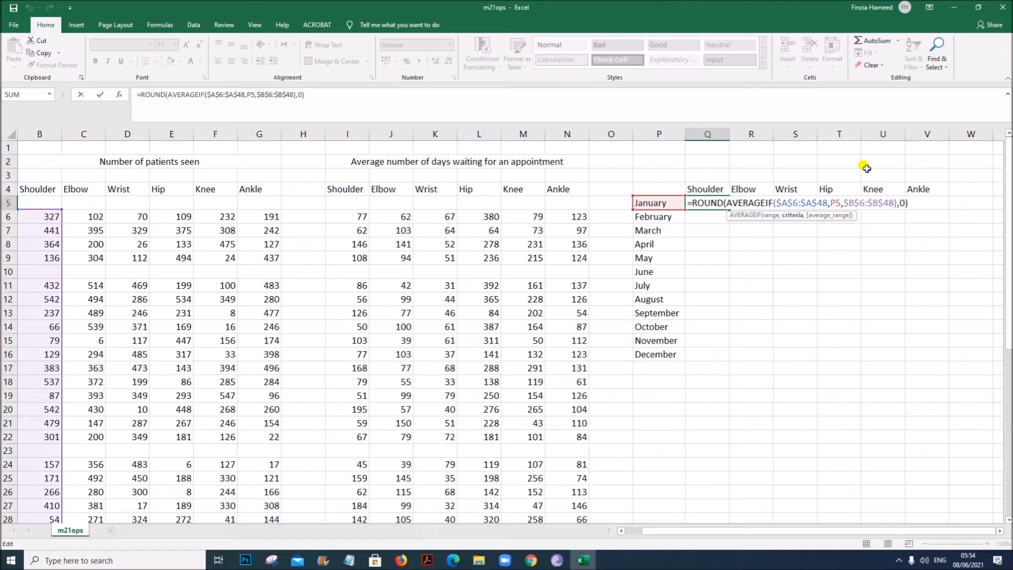
text($)
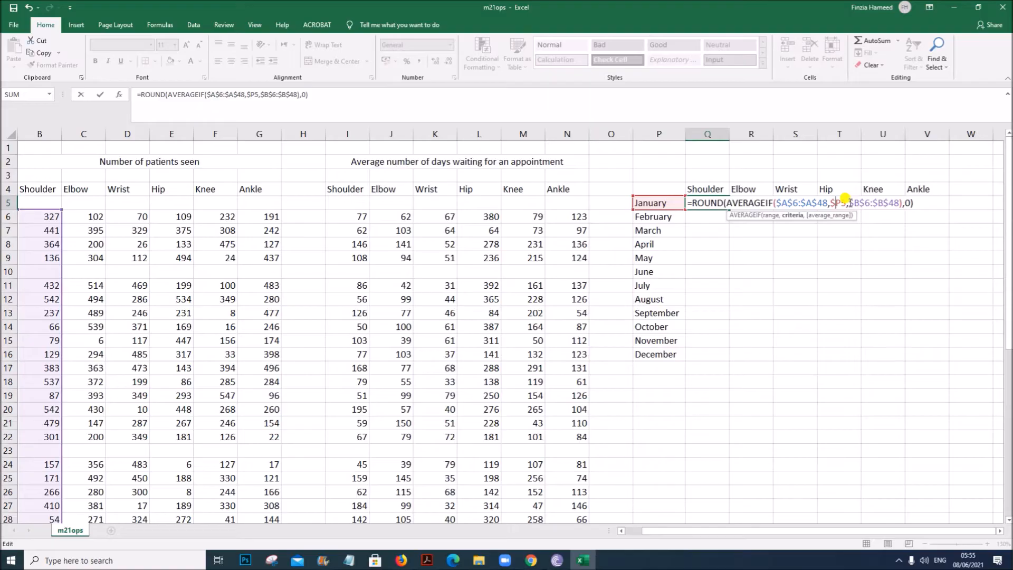
- Change the average range to the row-absolute reference B$6:B$48 and confirm the formula
drag(847, 199, 894, 196)
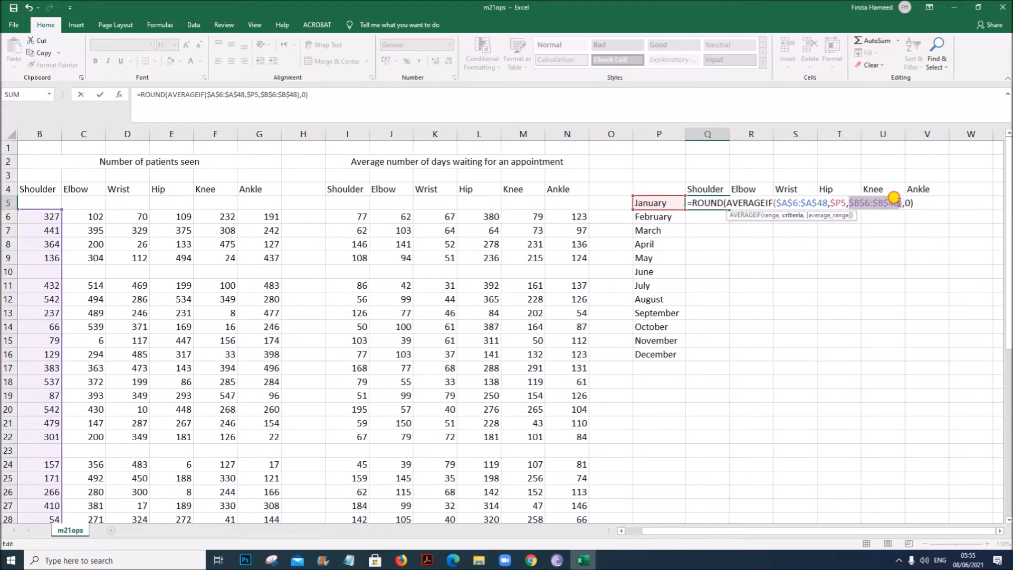
drag(679, 533, 640, 533)
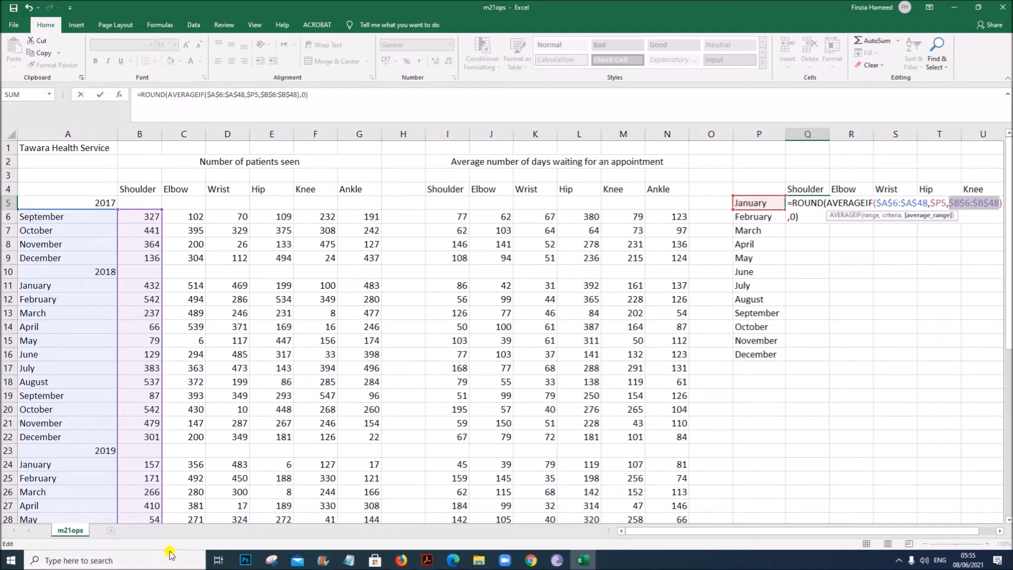
scroll(195, 504, down, 4)
scroll(197, 496, up, 4)
drag(738, 533, 785, 526)
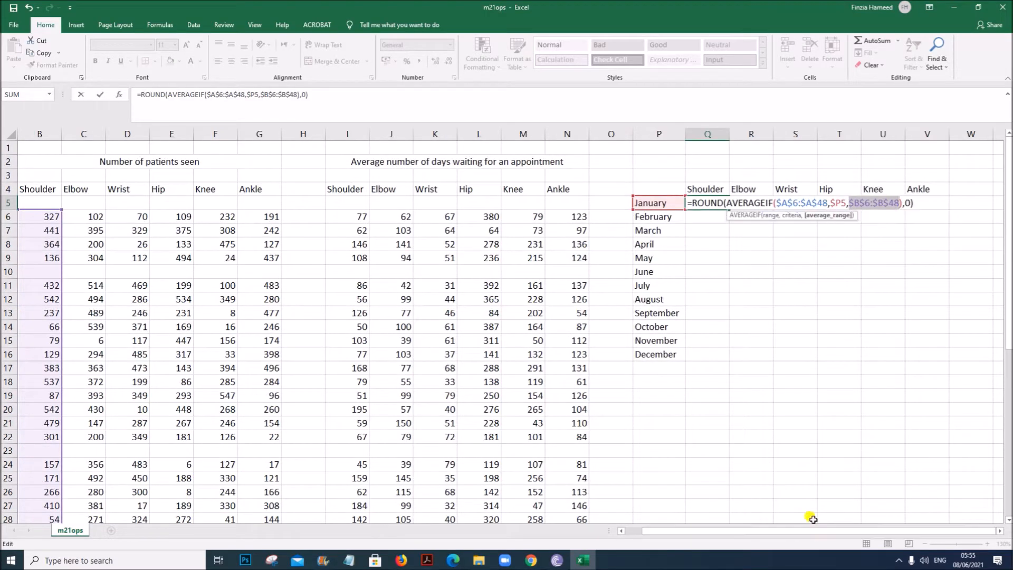
click(862, 201)
drag(867, 204, 870, 203)
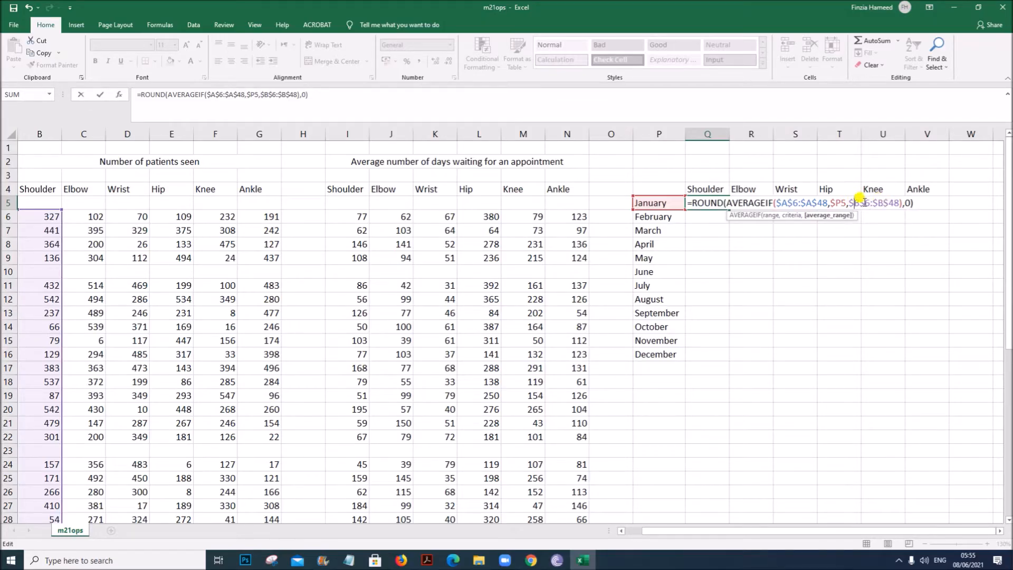
key(BackSpace)
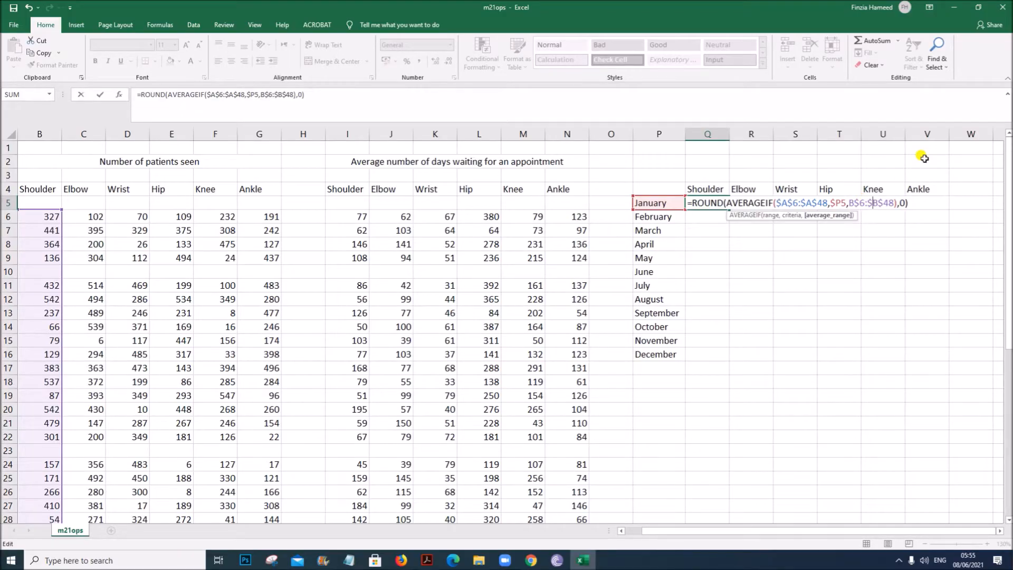
key(BackSpace)
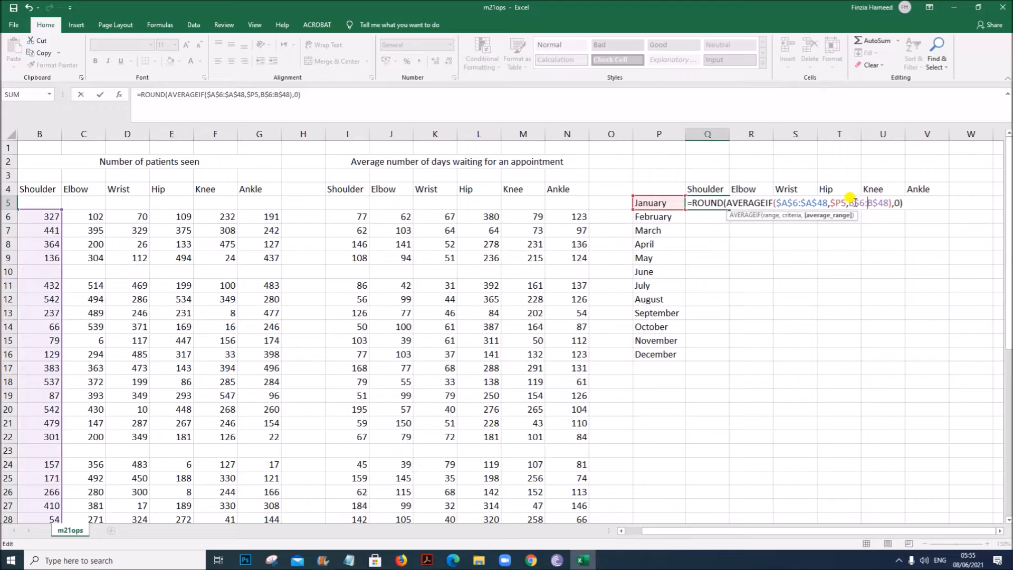
drag(847, 202, 892, 198)
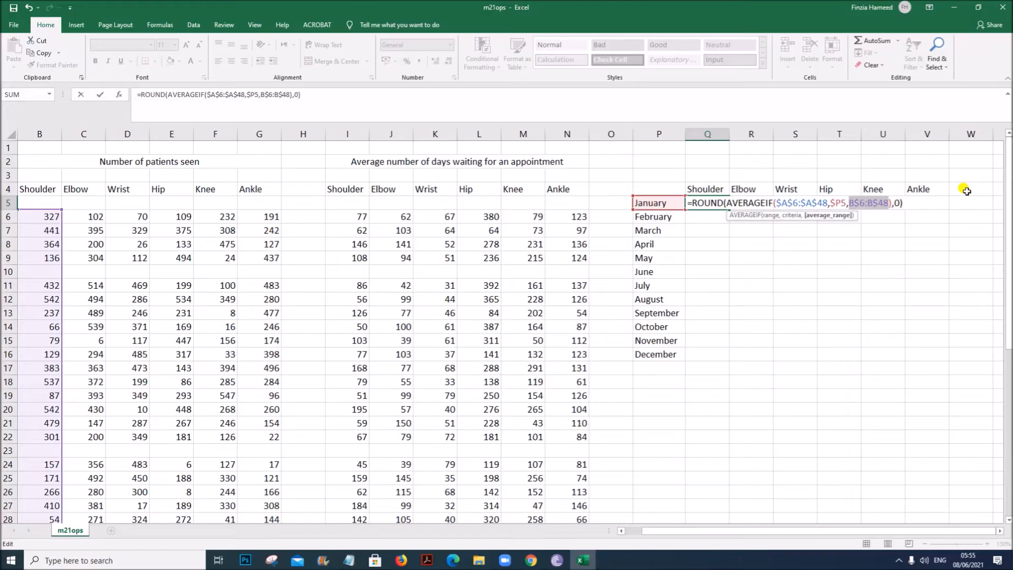
key(Return)
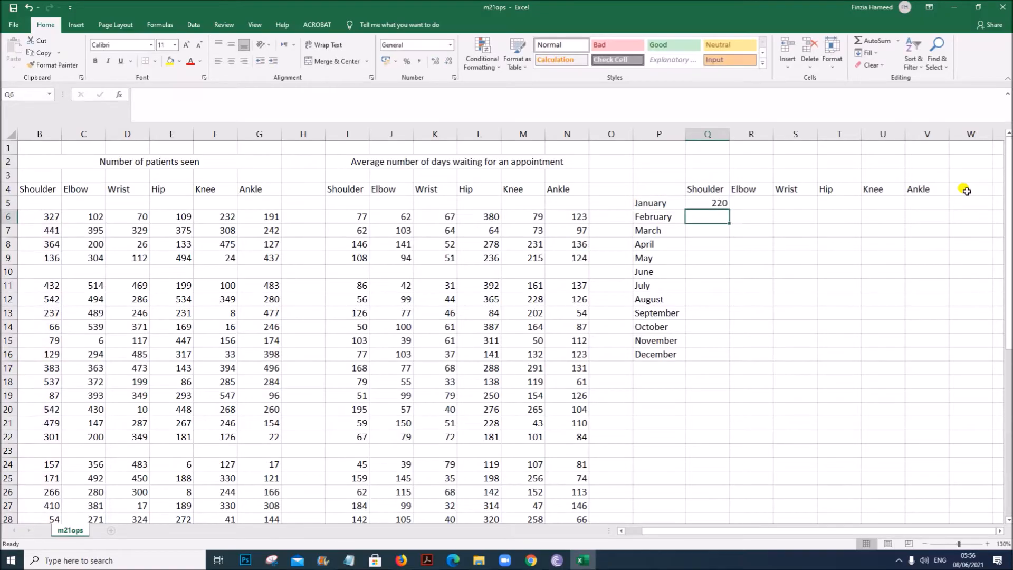
- Fill the Q5 formula across to column V and down to row 16, then check the copied formulas
click(720, 204)
drag(728, 209, 927, 350)
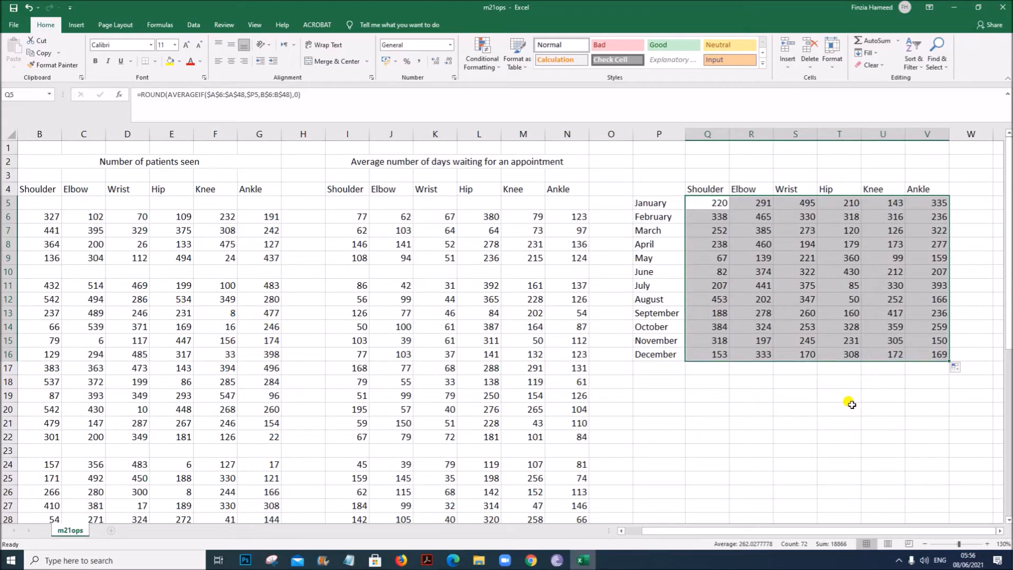
click(751, 351)
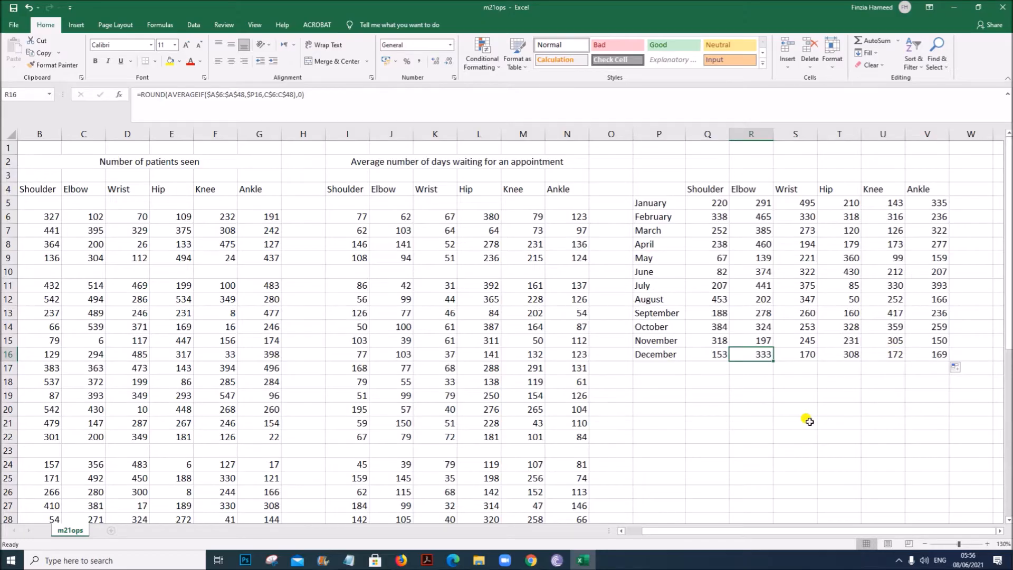
click(707, 215)
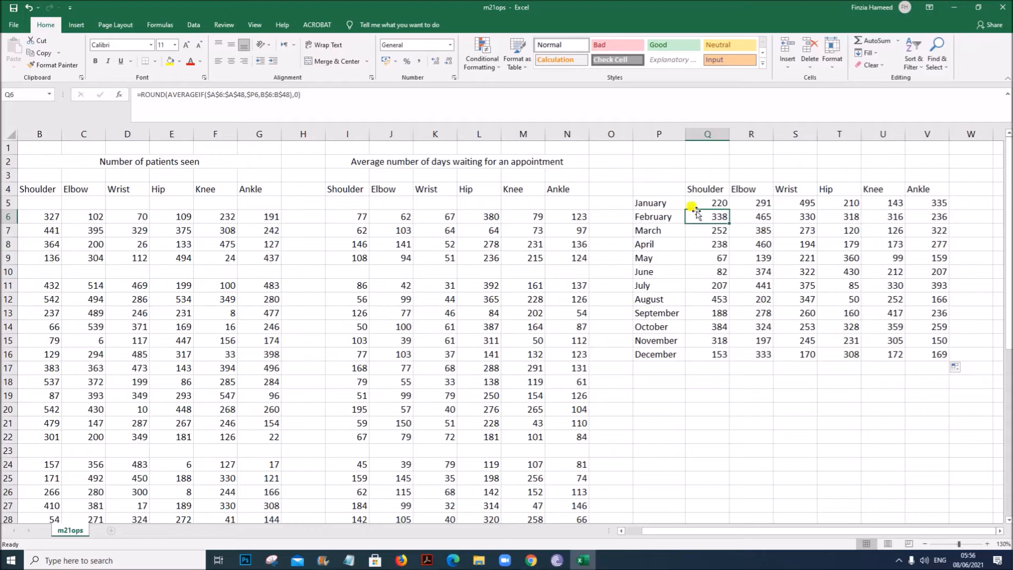
click(706, 202)
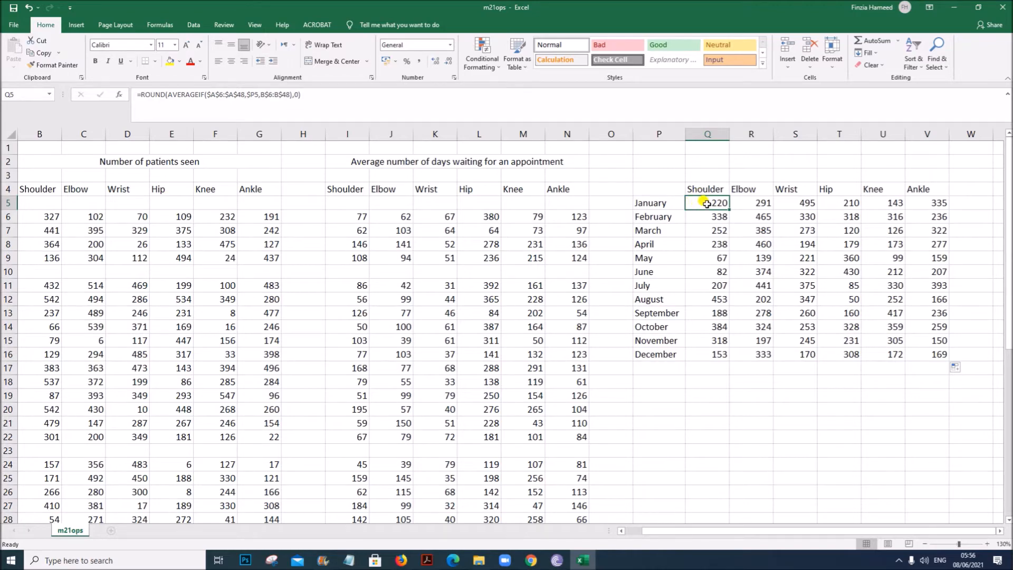
click(712, 191)
click(720, 257)
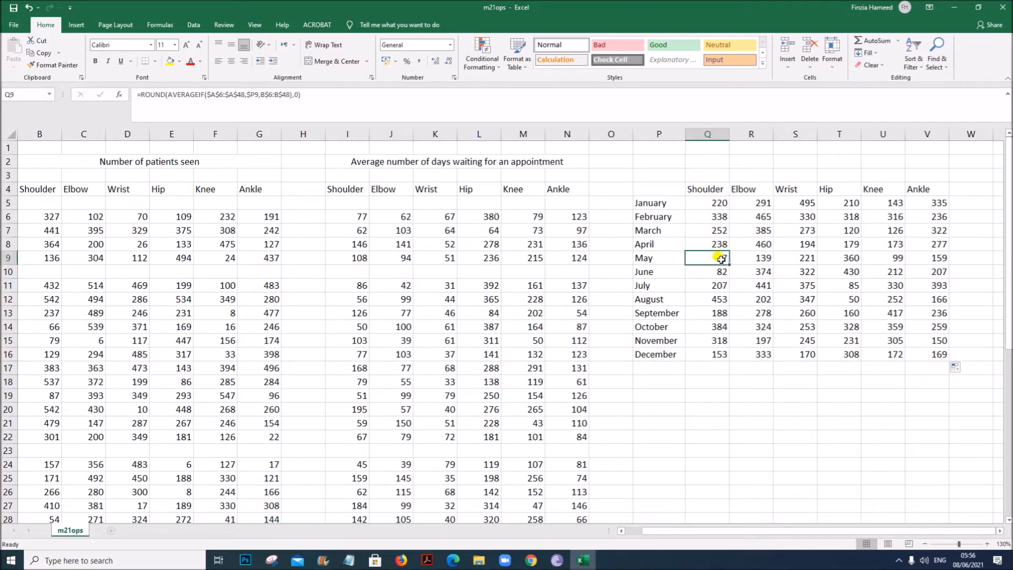
- Switch to the question paper and reread the task 6 replication and saving instructions
click(426, 561)
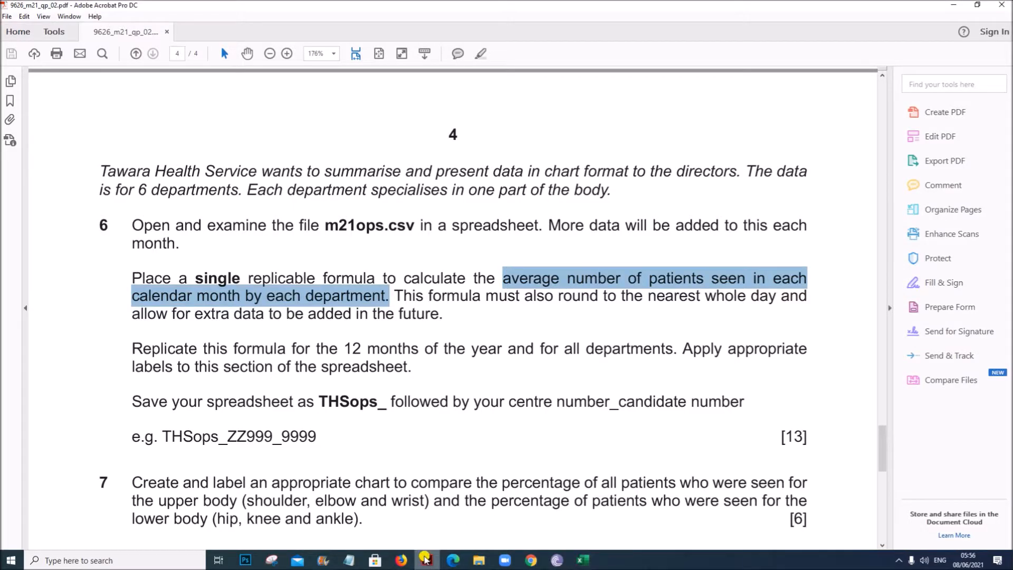
click(275, 296)
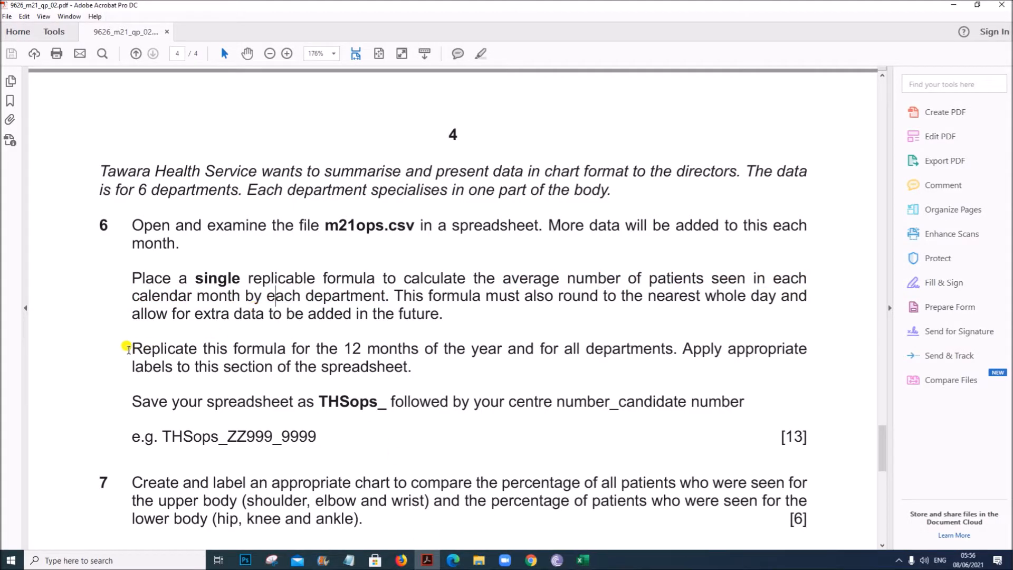
drag(129, 348, 673, 349)
scroll(404, 369, down, 3)
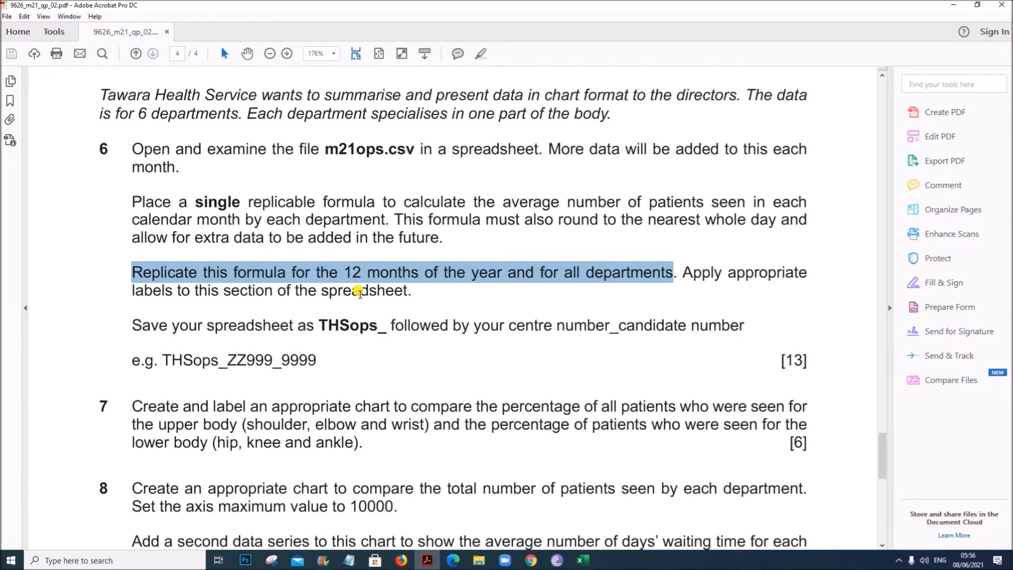
click(300, 282)
drag(133, 325, 736, 332)
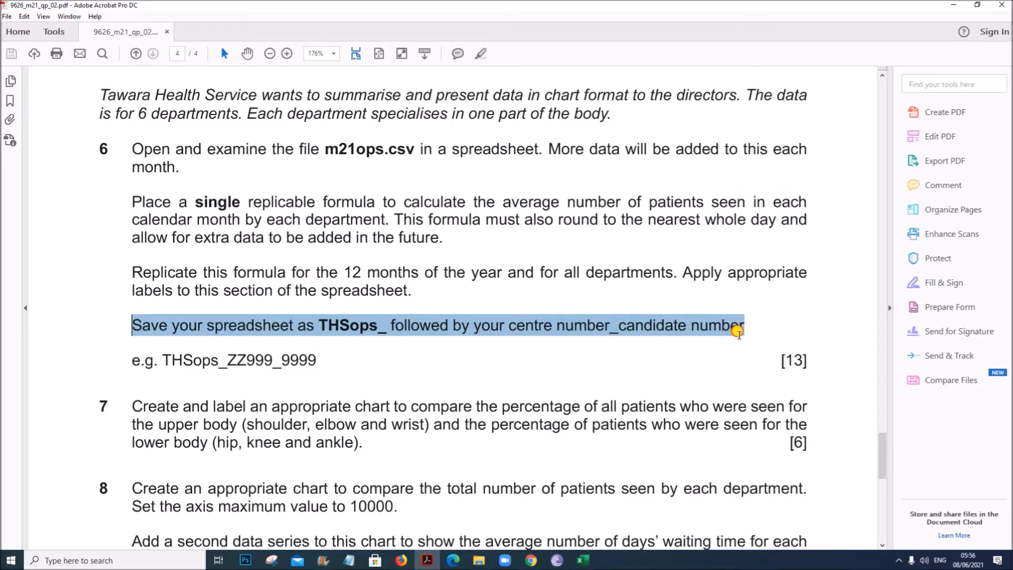
- Save the spreadsheet as an Excel Workbook named THSops_ followed by the centre number and candidate number
click(582, 559)
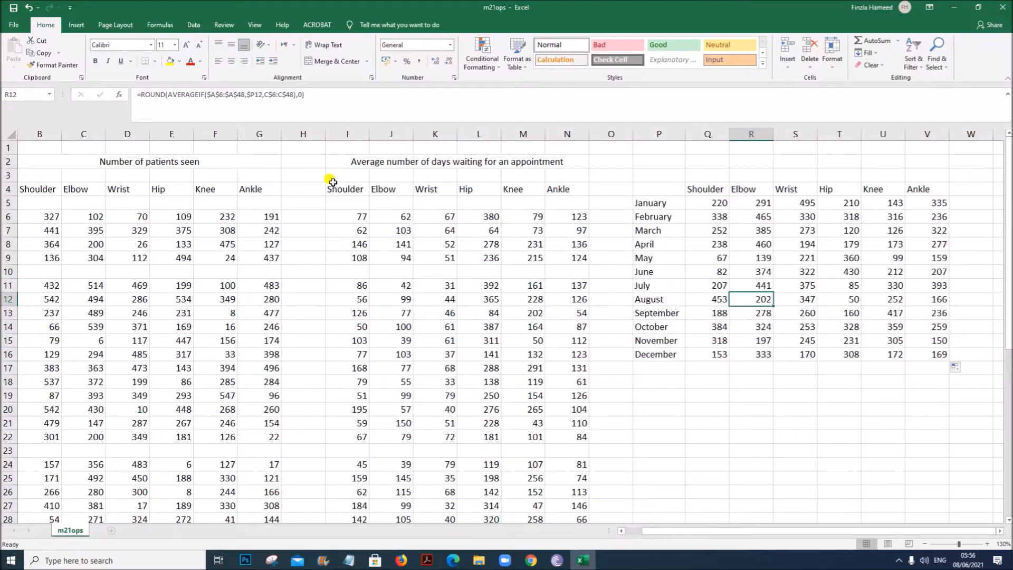
click(14, 25)
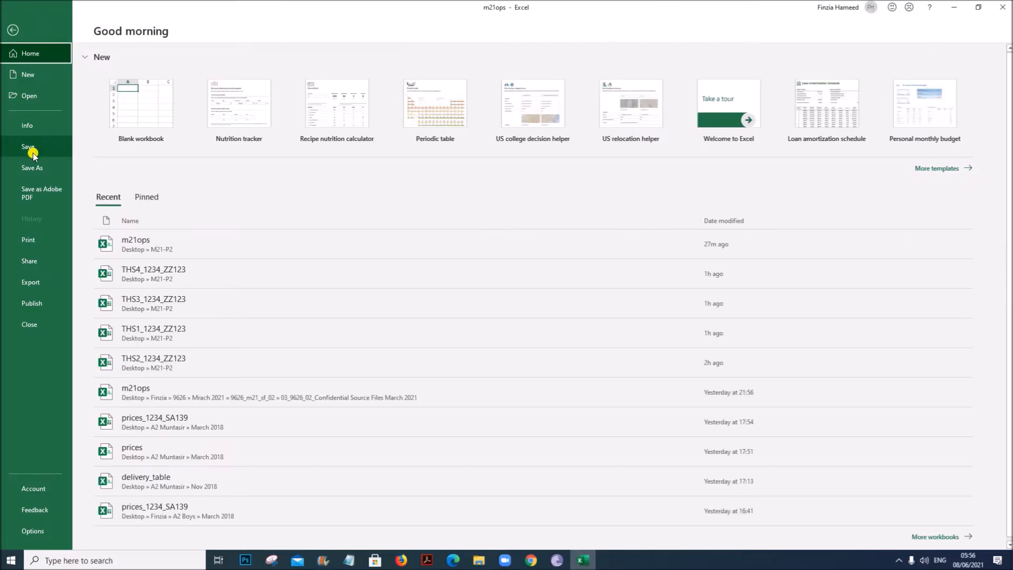
click(32, 167)
click(344, 123)
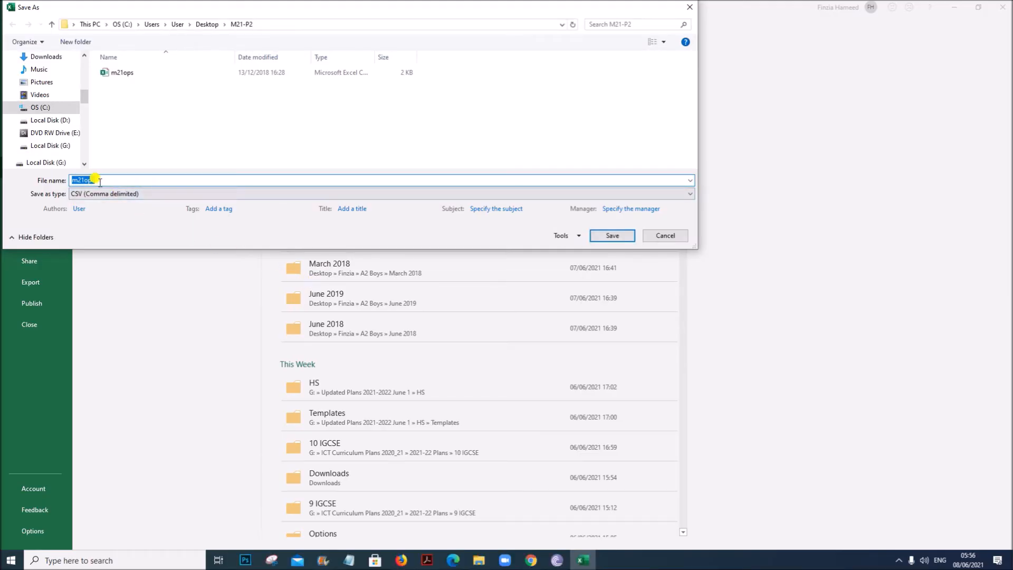
text(TH)
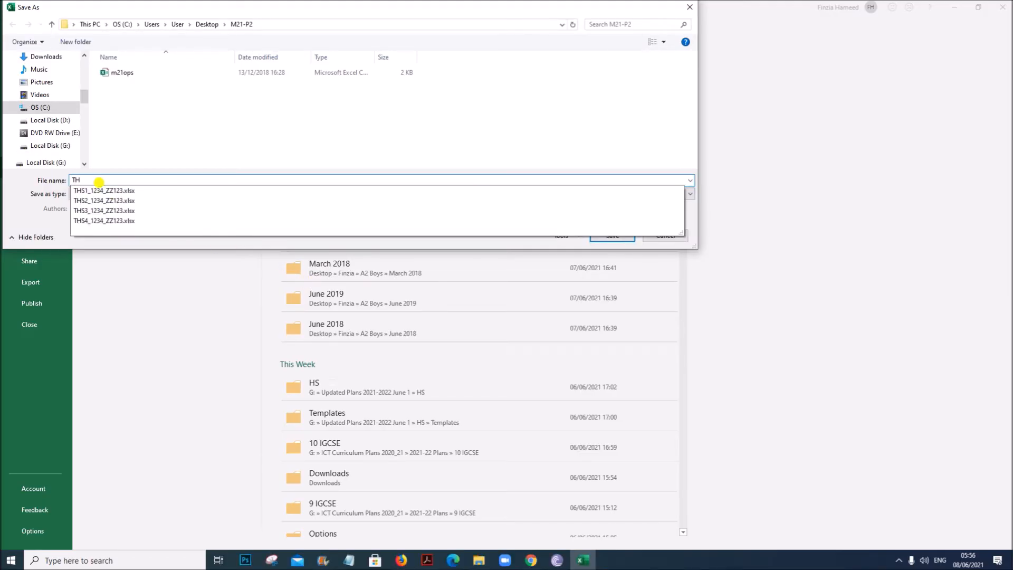
text(Sops_1234_ZZ1)
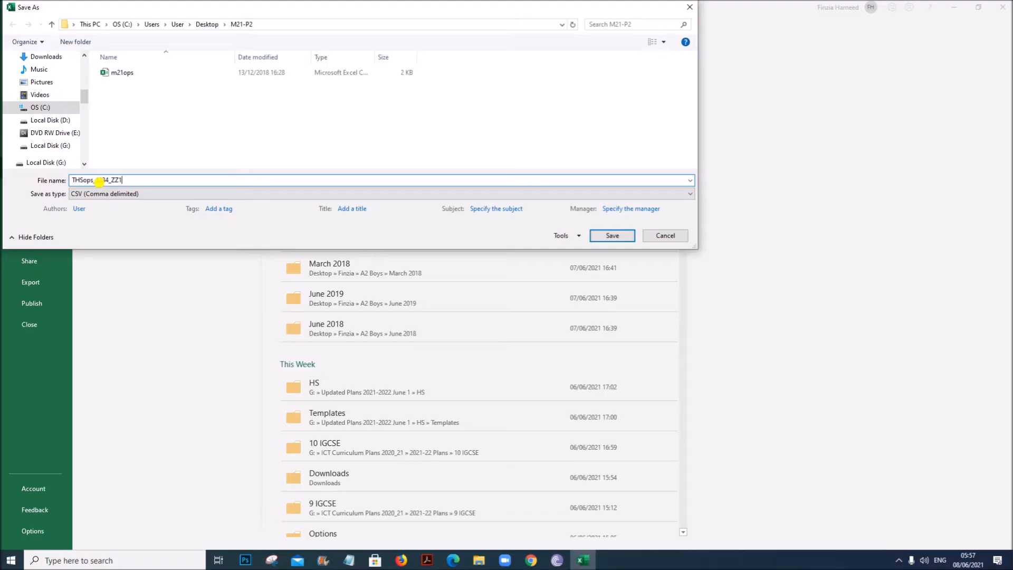
click(192, 195)
click(158, 204)
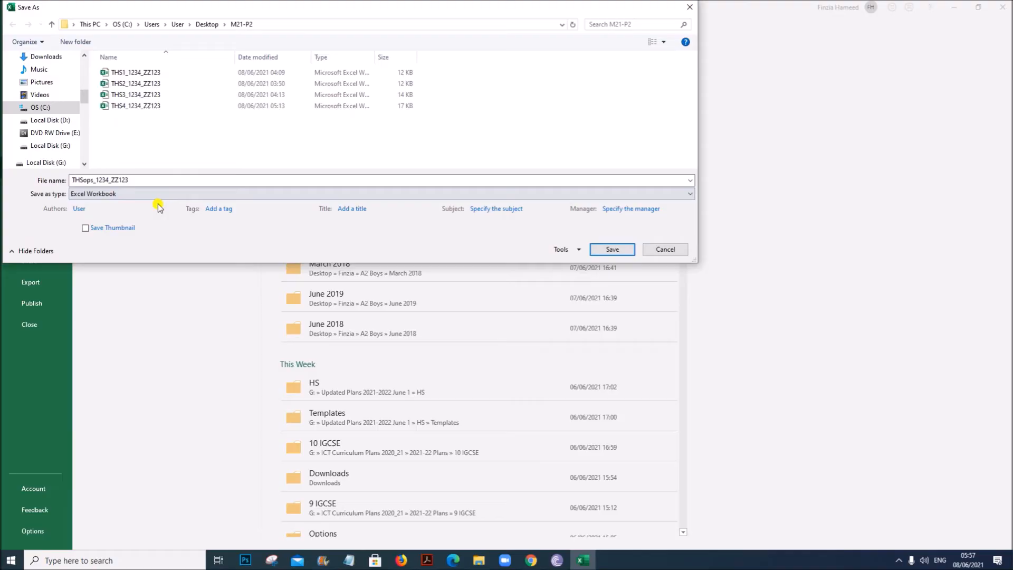
click(608, 250)
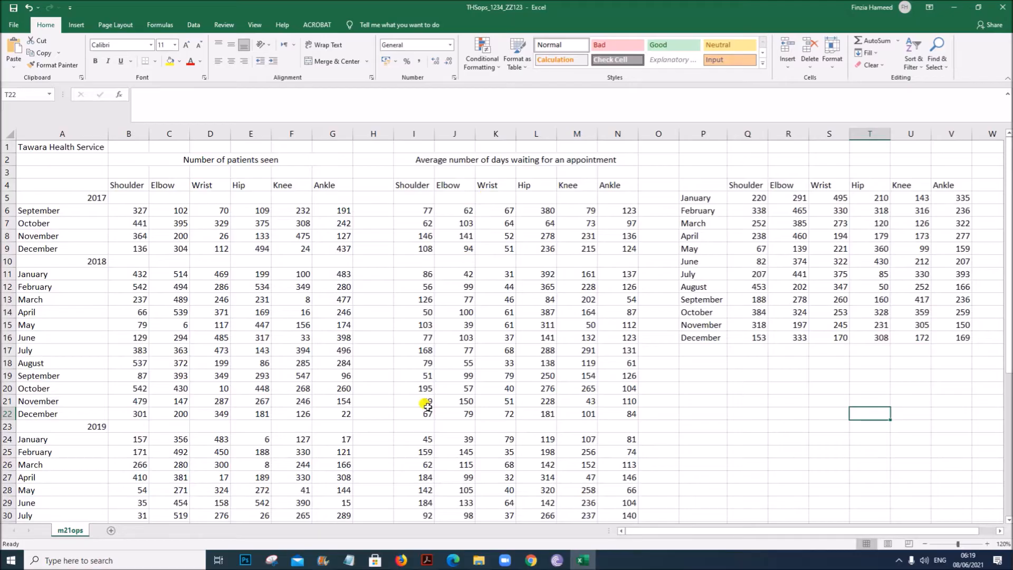
- Switch to the question paper and read task 7 on the upper-body and lower-body chart
click(427, 559)
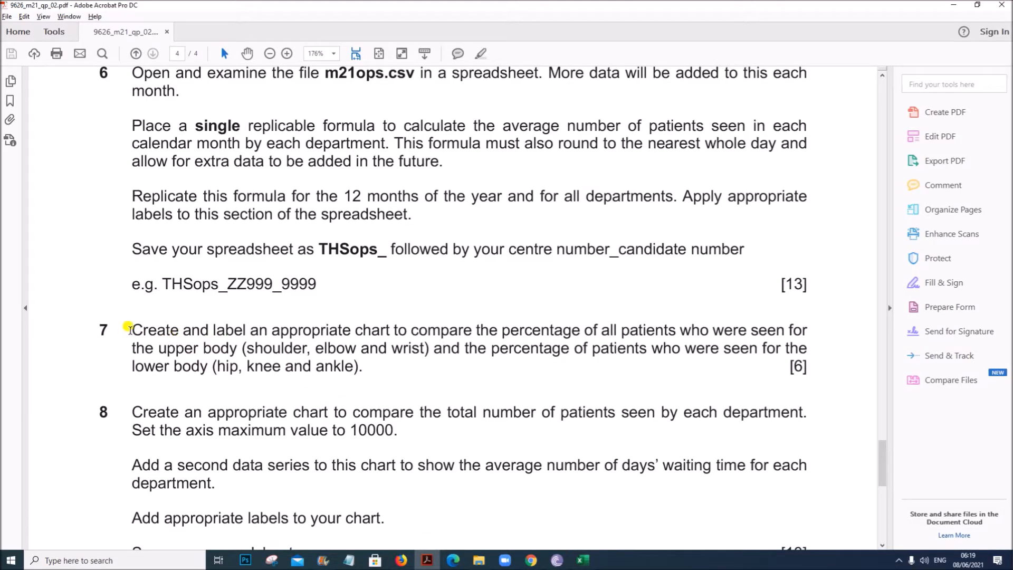
drag(130, 326, 418, 350)
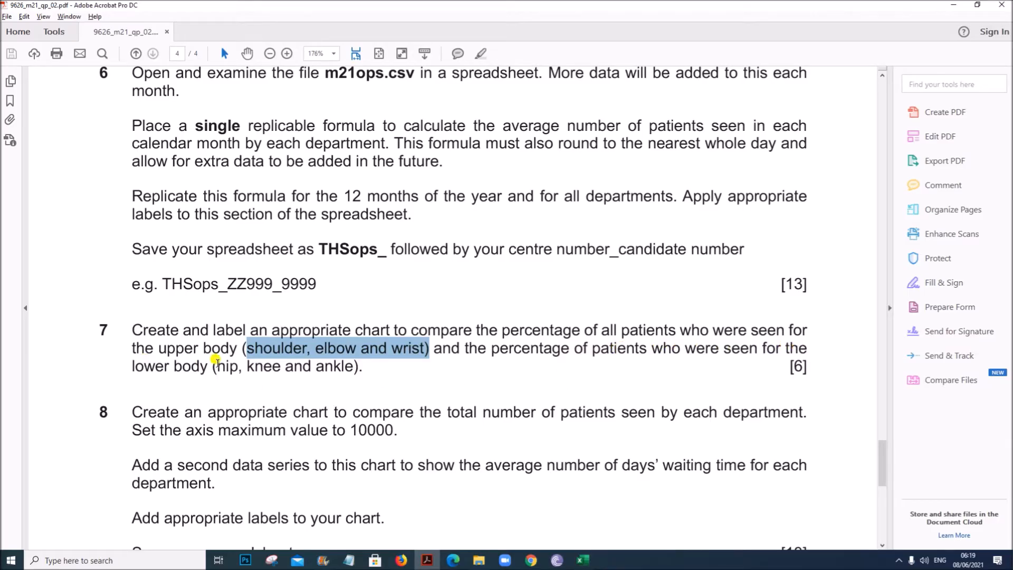
drag(217, 361, 352, 365)
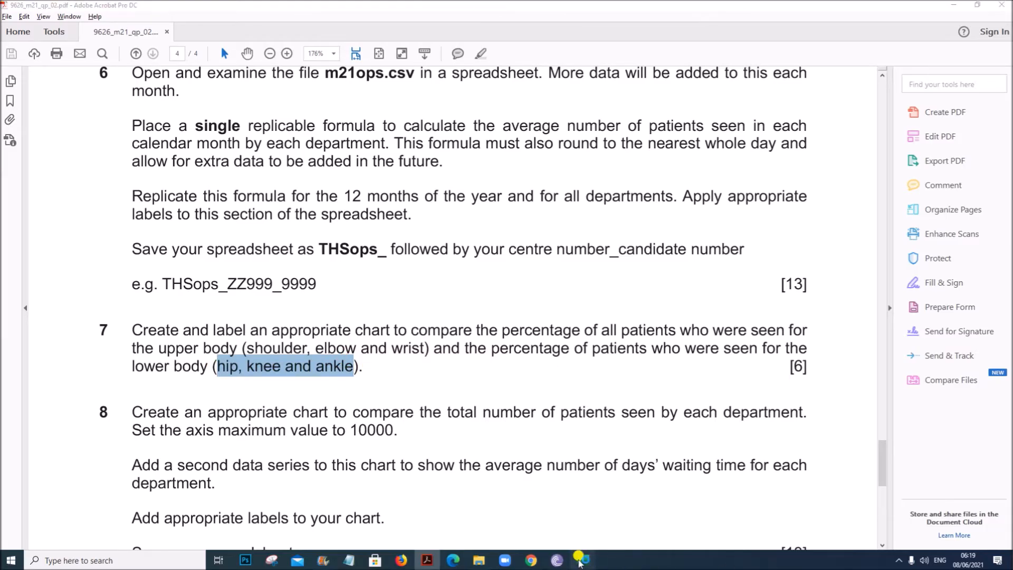
click(583, 561)
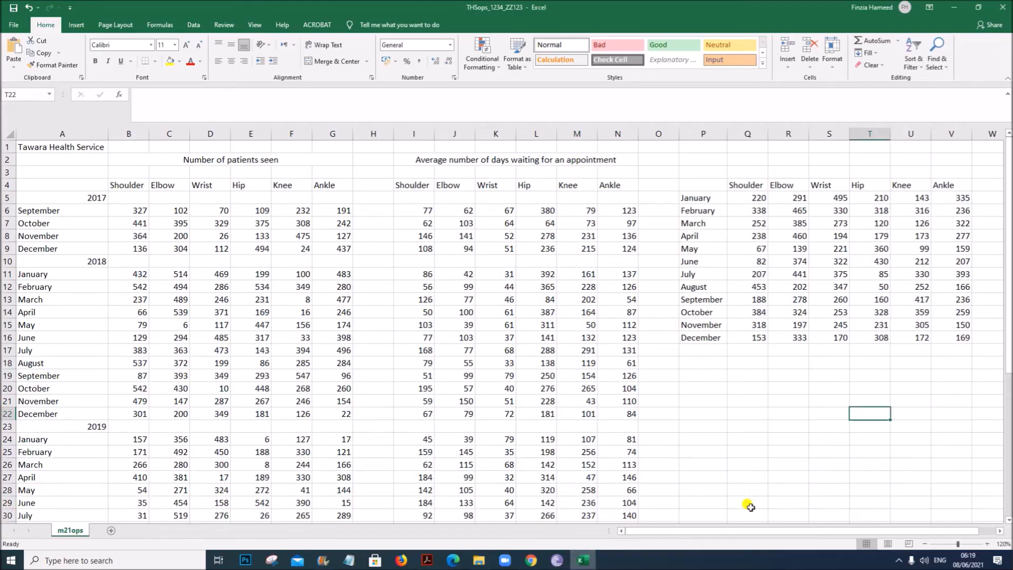
- Enter the labels Upper Body in P18 and Lower Body in P19, then autofit column P
click(714, 365)
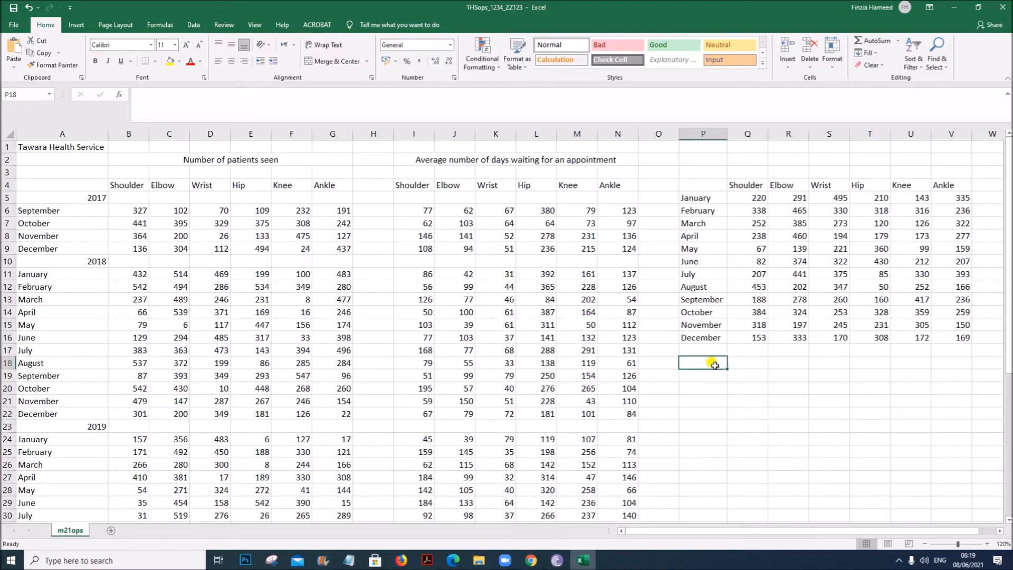
text(Upper Body)
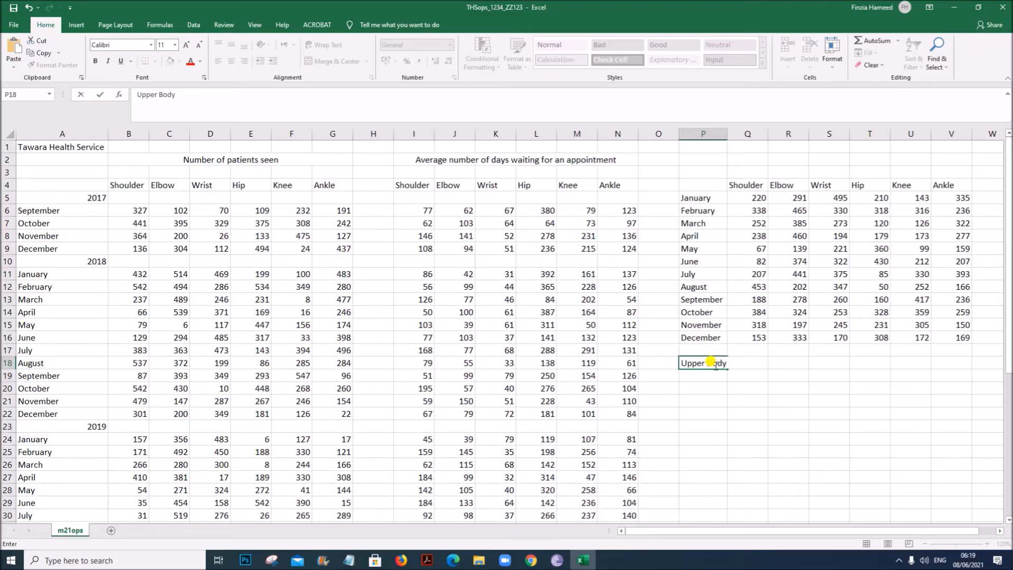
key(Return)
text(Lower Body)
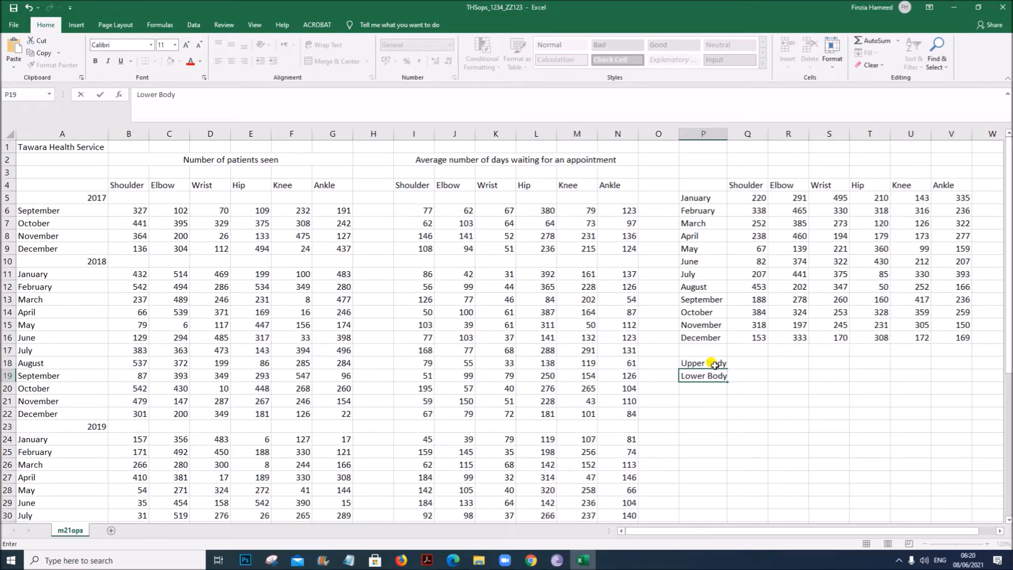
click(741, 438)
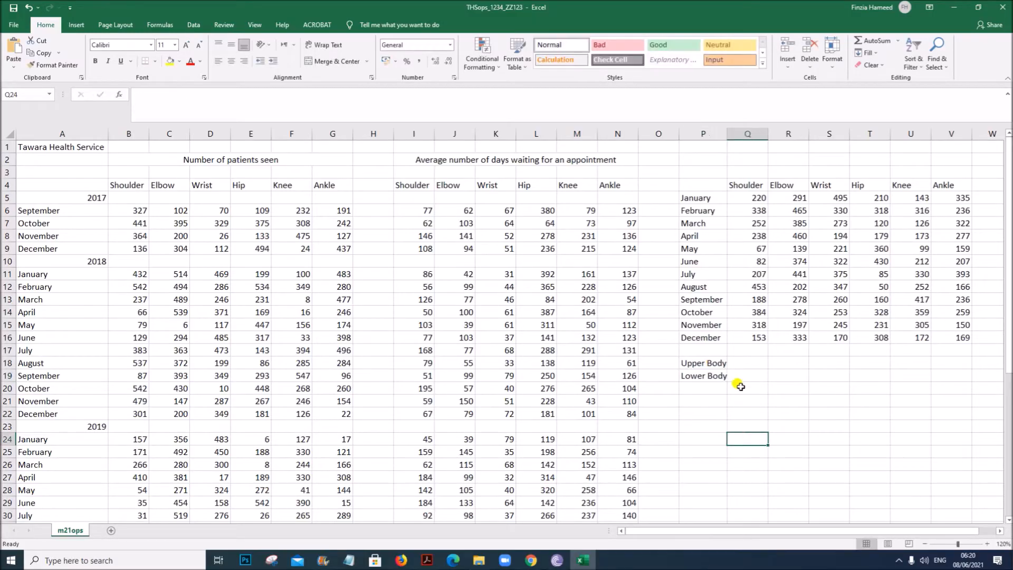
double_click(728, 135)
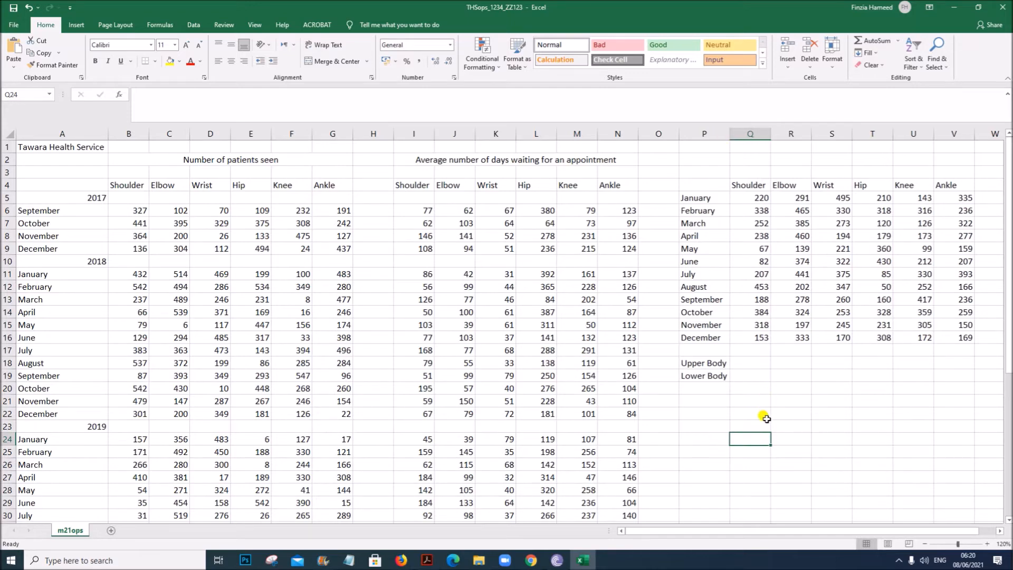
- Enter a SUM formula in Q18 totalling the shoulder, elbow and wrist patients in B6:D48
click(748, 363)
click(692, 363)
click(695, 378)
click(744, 363)
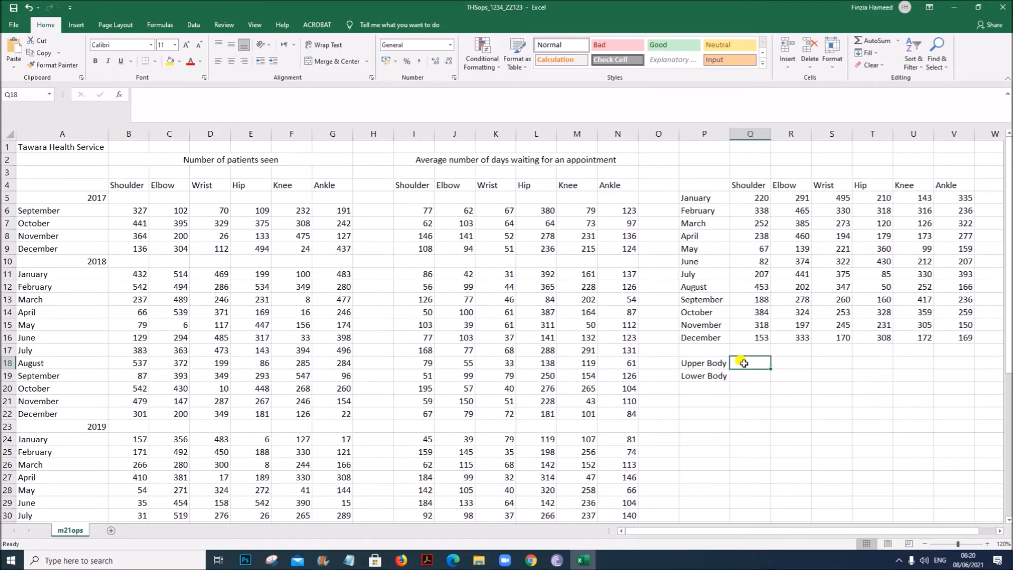
text(=sum)
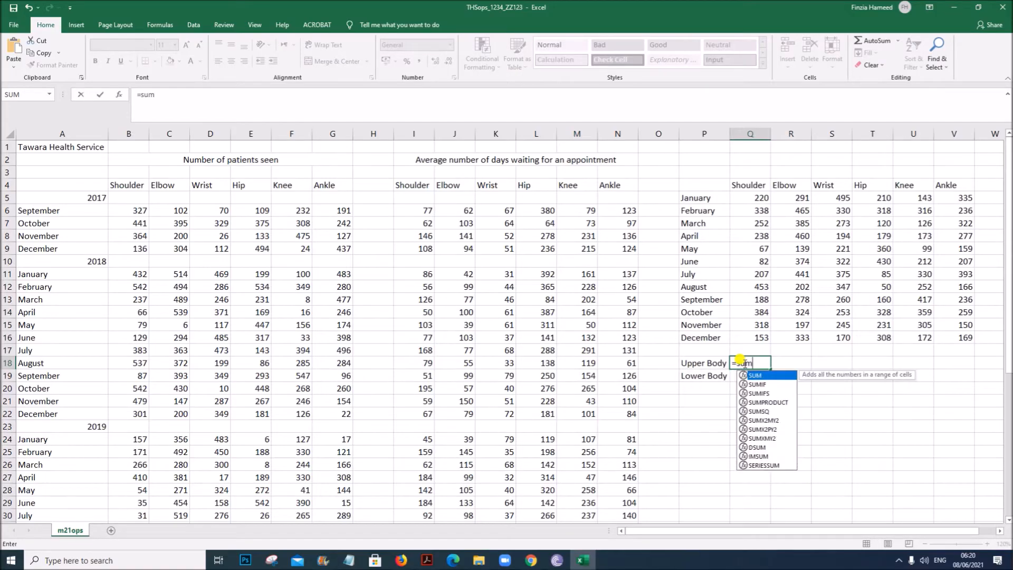
text(()
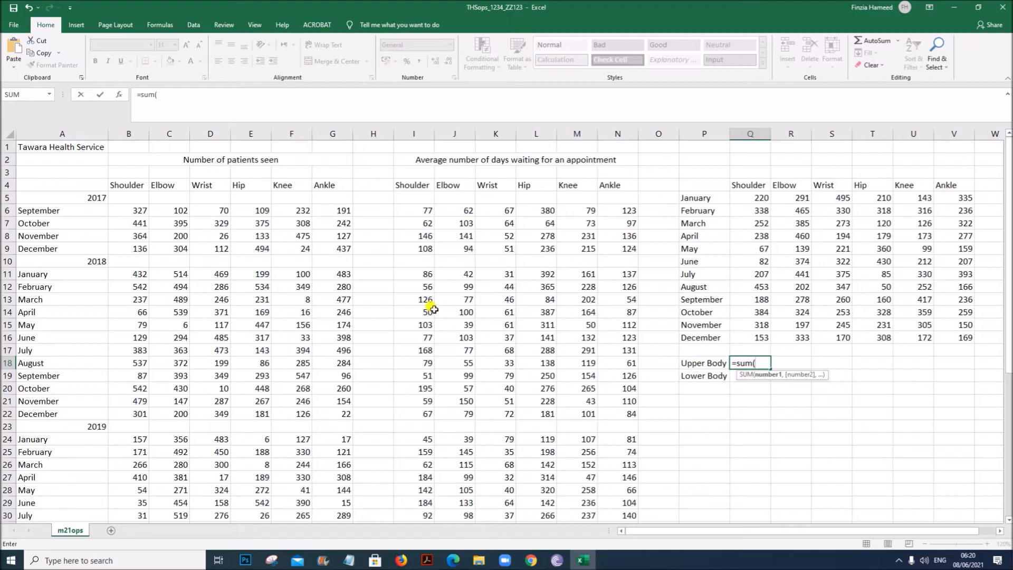
drag(128, 212, 216, 508)
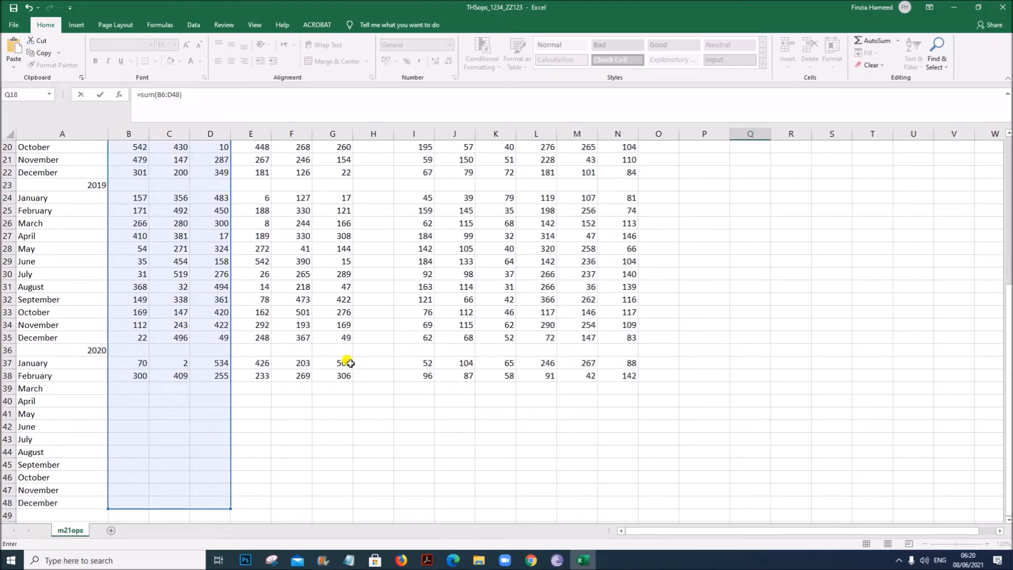
key(Escape)
scroll(621, 347, up, 5)
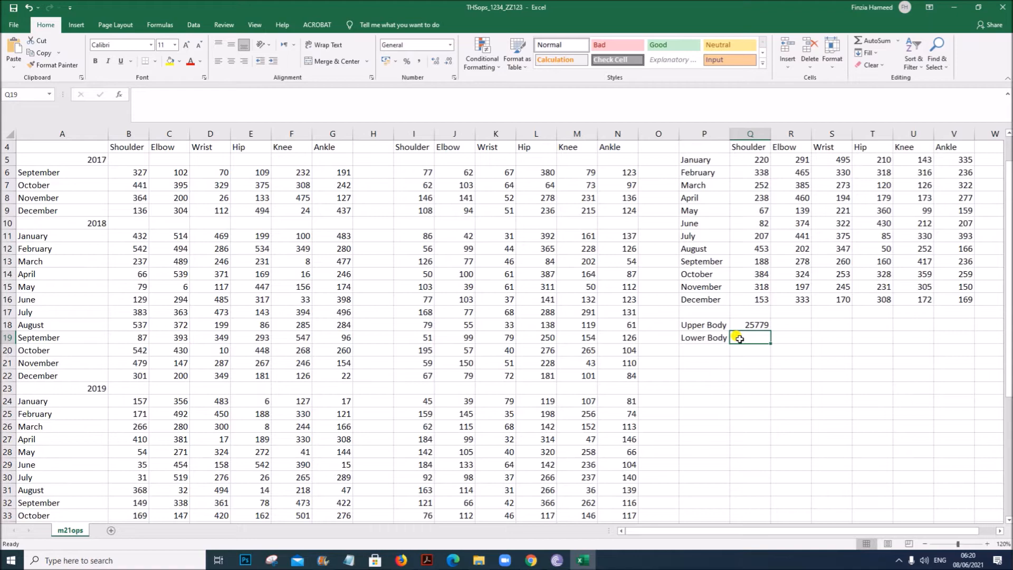
- Enter a SUM formula in Q19 totalling the hip, knee and ankle patients in E6:G48
text(=)
text(s)
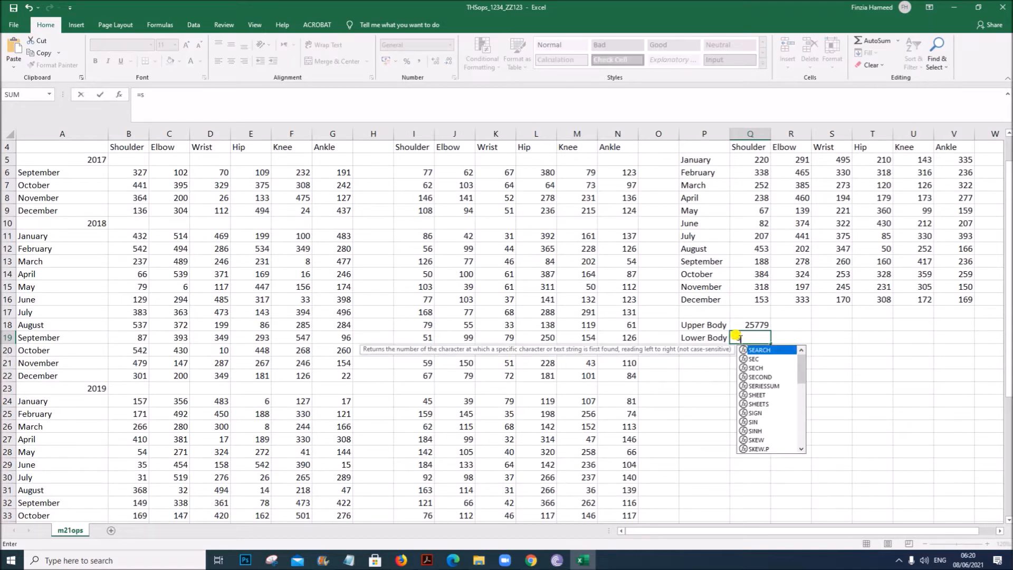
text(um()
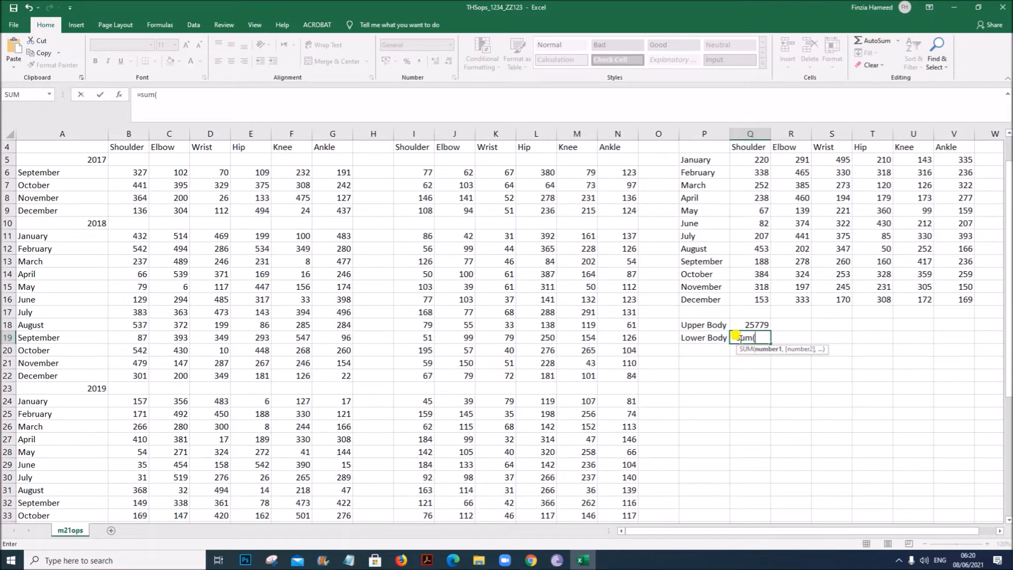
drag(236, 168, 326, 505)
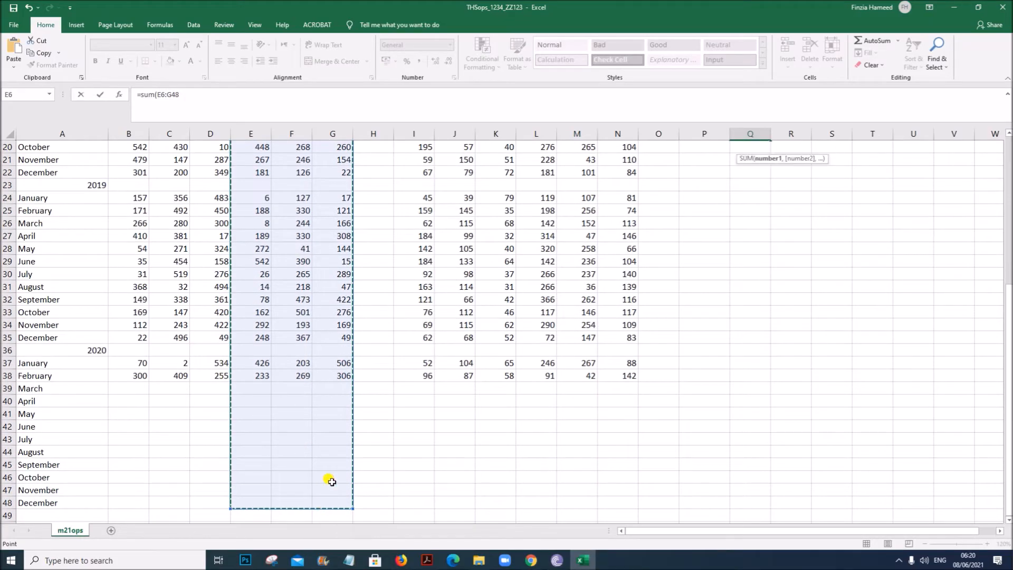
key(Return)
scroll(944, 418, up, 6)
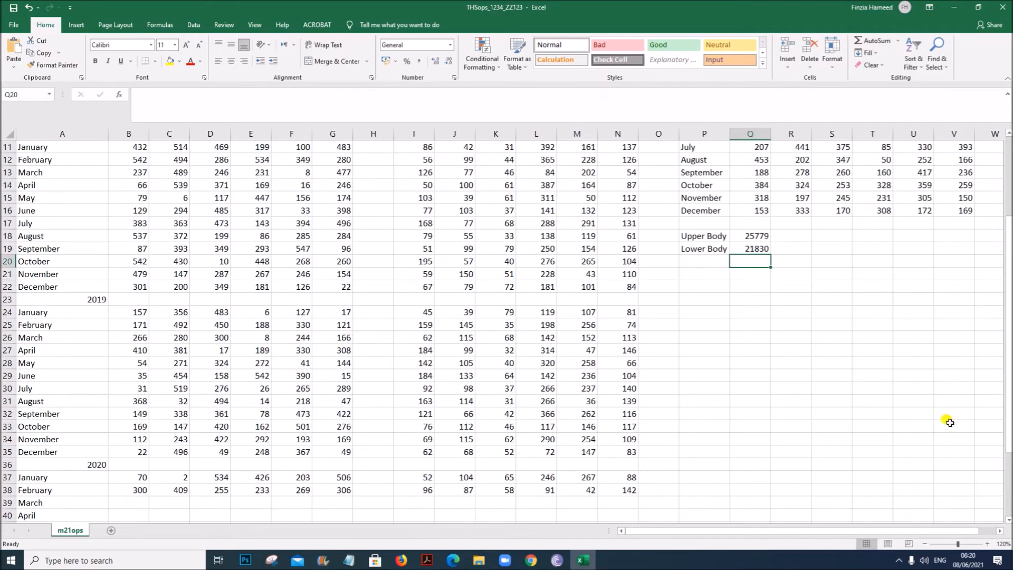
- Insert a 2-D pie chart from the Upper Body and Lower Body totals in P18:Q19 and move it up
scroll(671, 387, up, 1)
click(744, 366)
drag(717, 365, 760, 377)
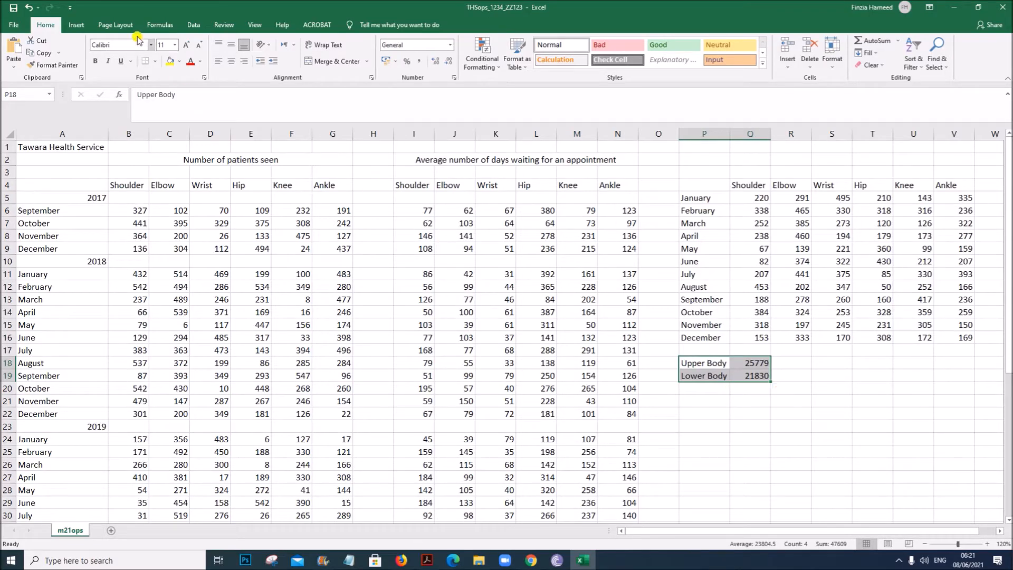
click(77, 25)
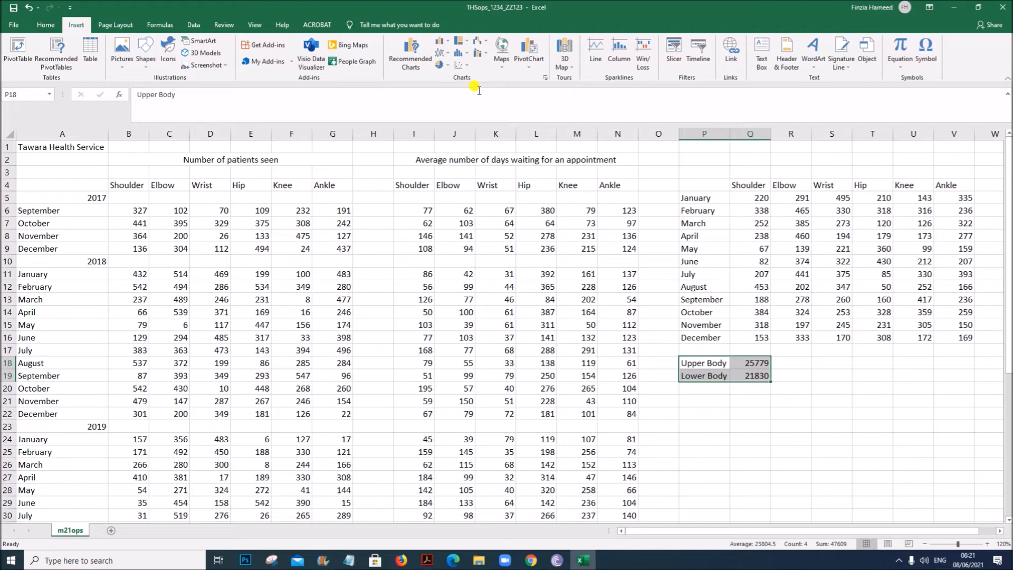
click(440, 64)
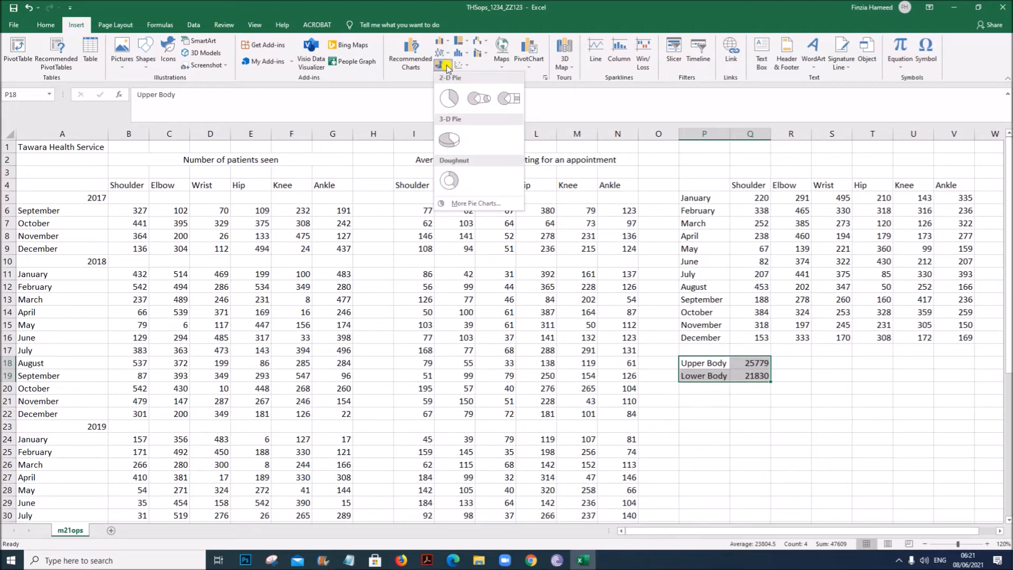
click(449, 101)
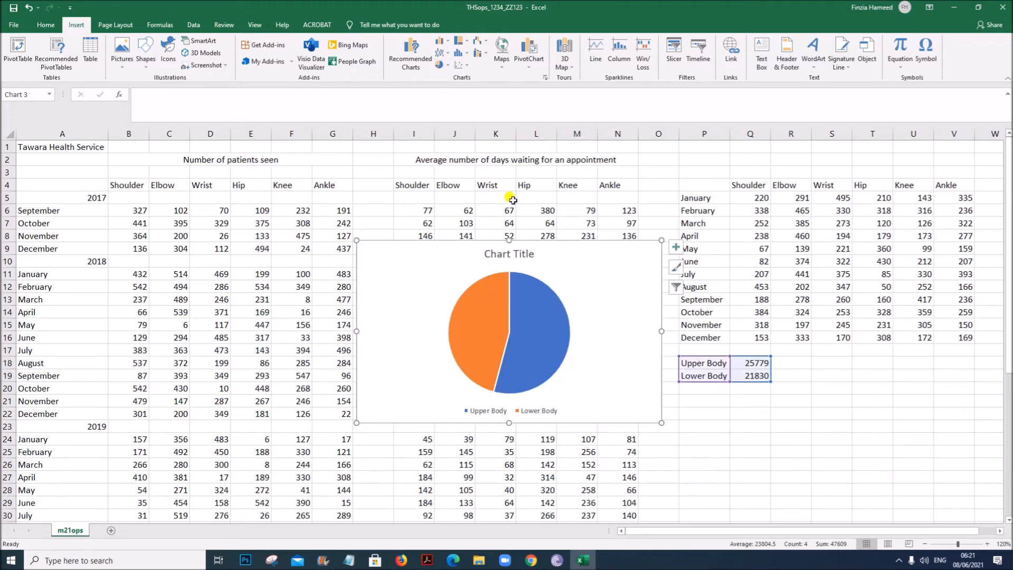
drag(546, 244, 452, 181)
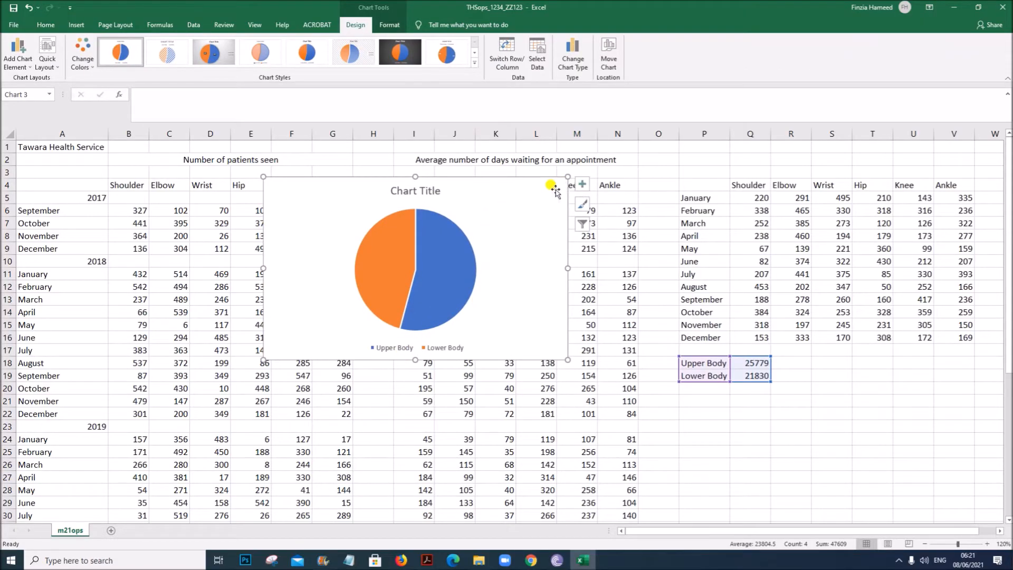
- Add data labels to the pie chart showing category name and percentage instead of value
click(581, 184)
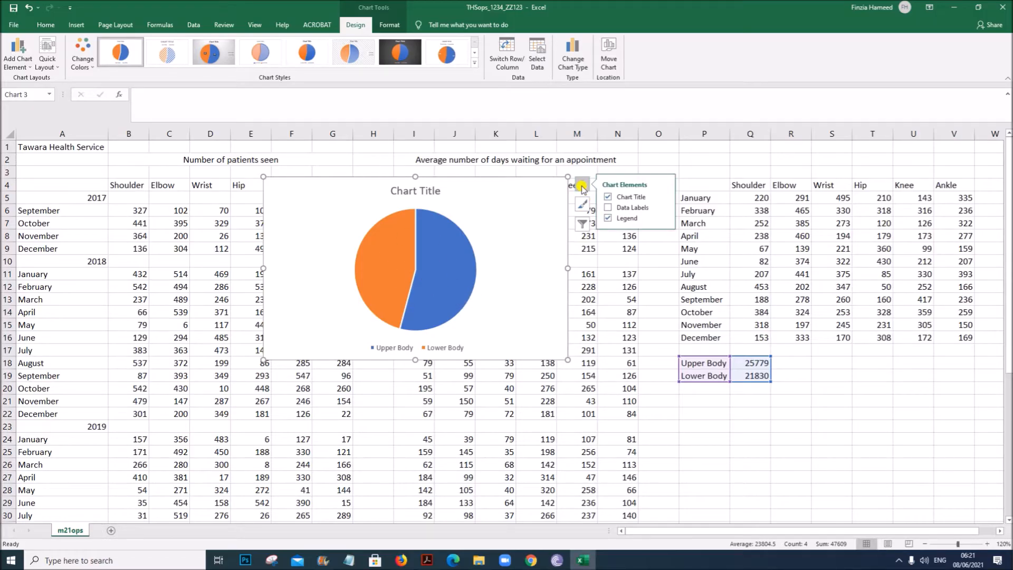
click(633, 208)
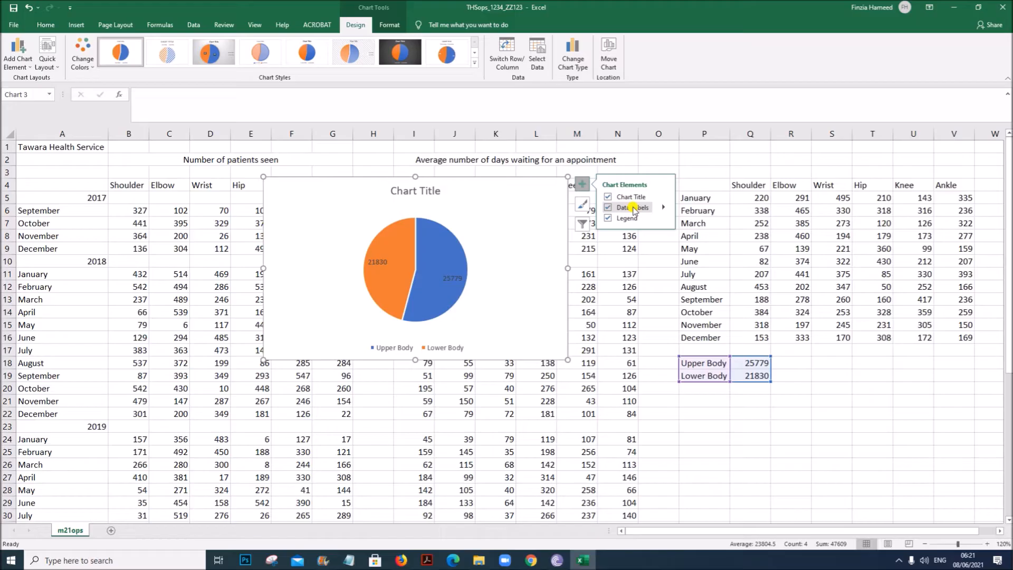
click(663, 209)
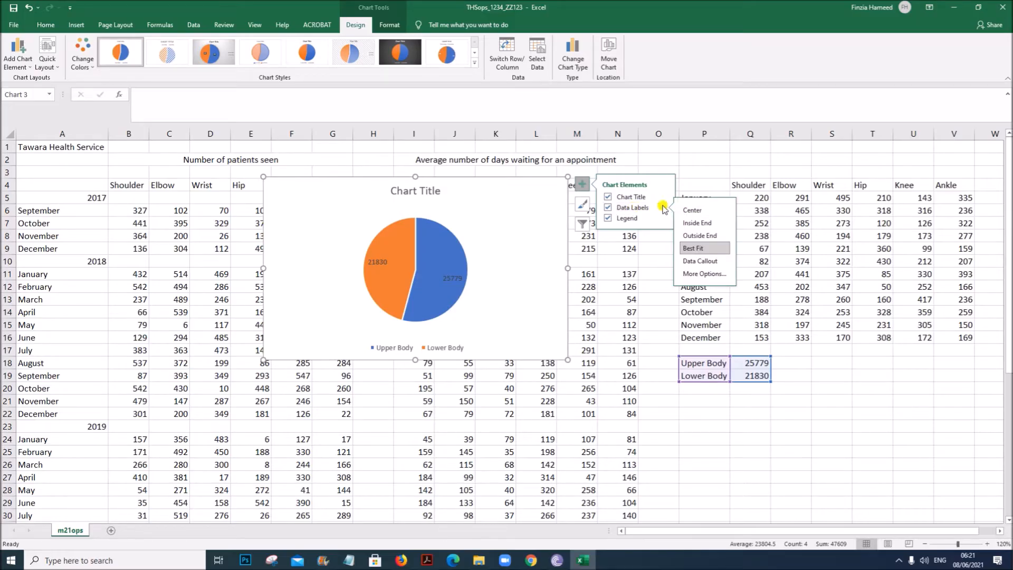
click(707, 273)
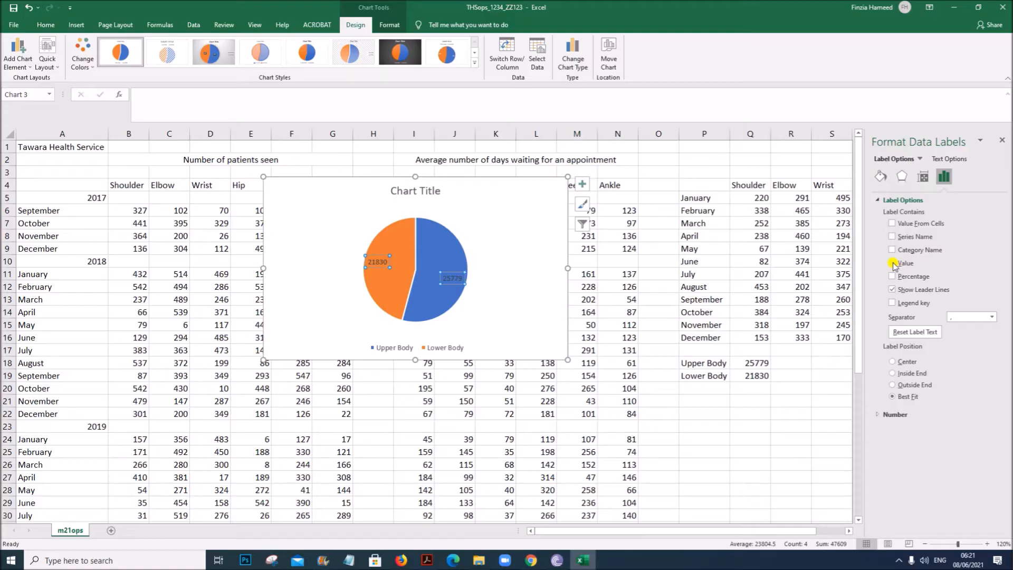
click(892, 263)
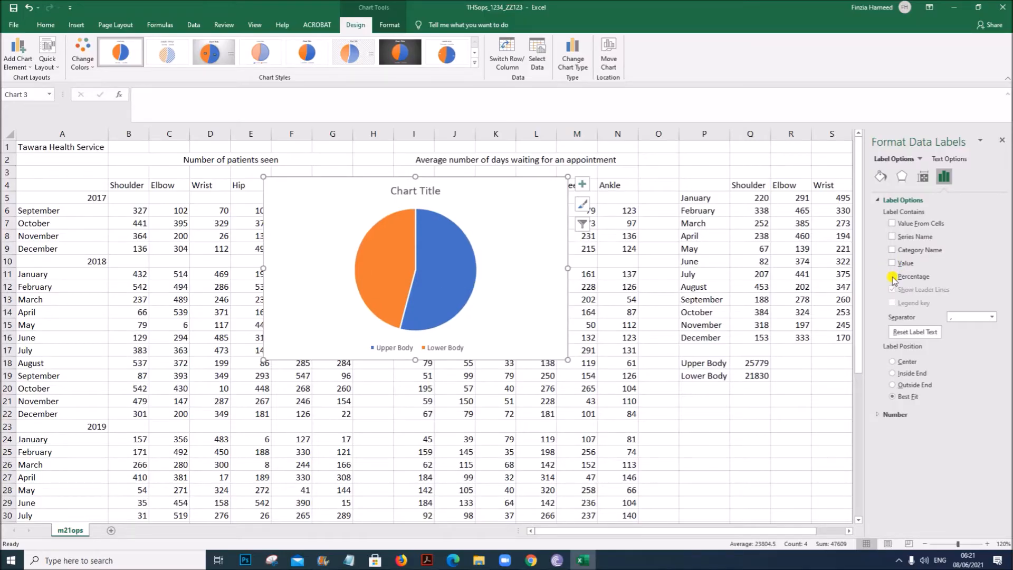
click(891, 277)
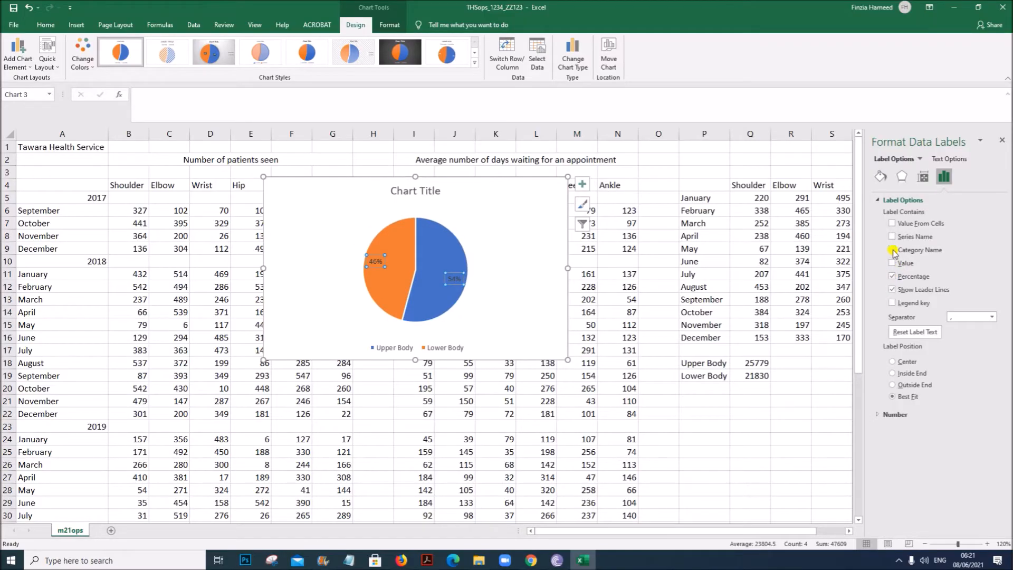
click(892, 250)
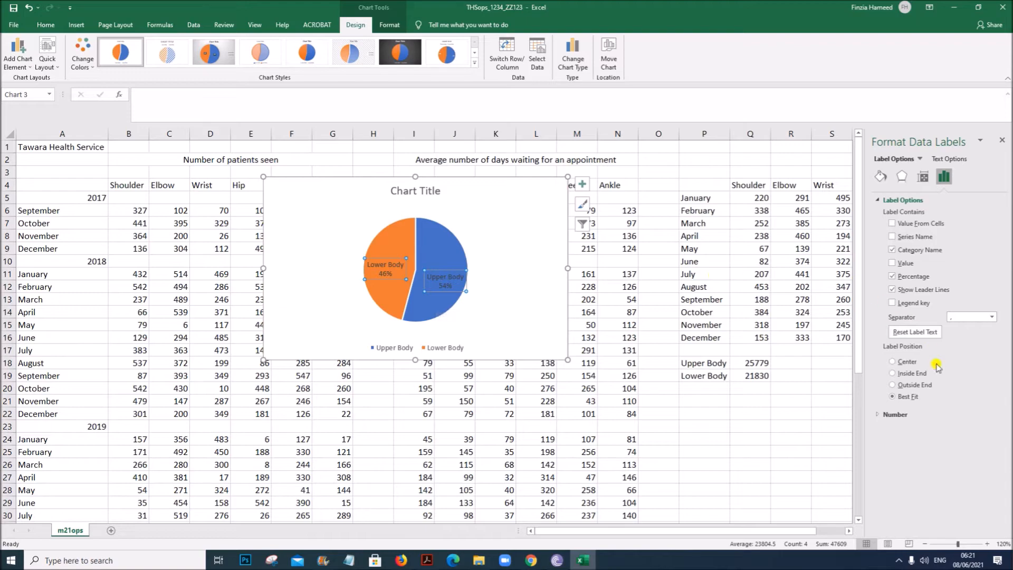
- Remove the legend from the pie chart
click(581, 183)
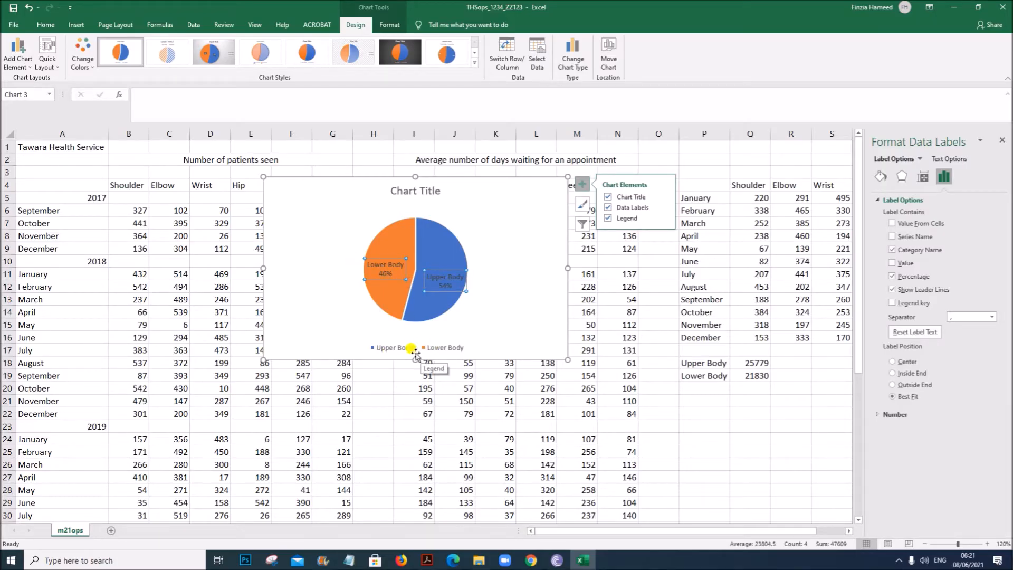
click(608, 218)
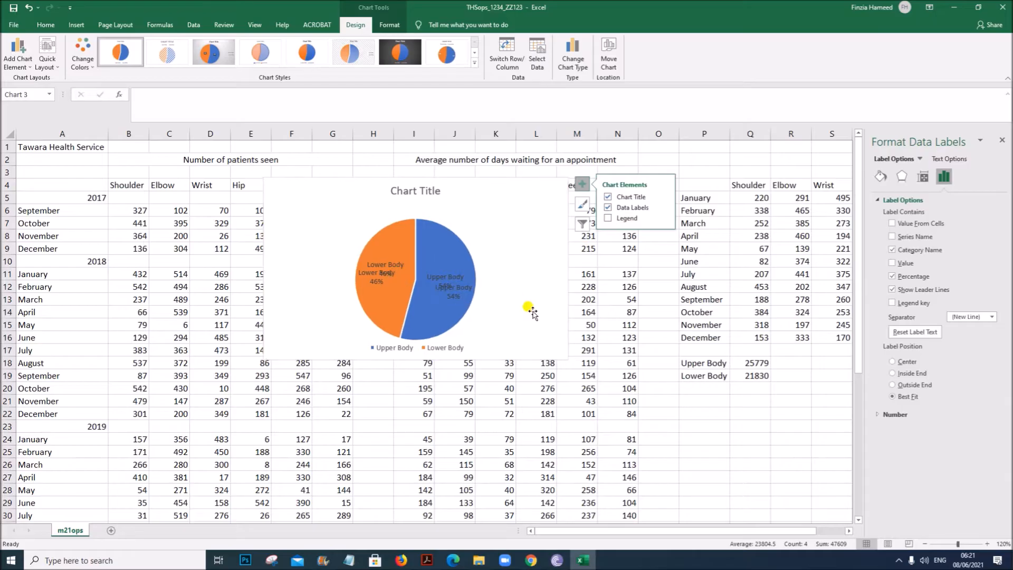
click(525, 258)
- Copy the comparison wording from the task 7 question and paste it over the chart title
click(416, 190)
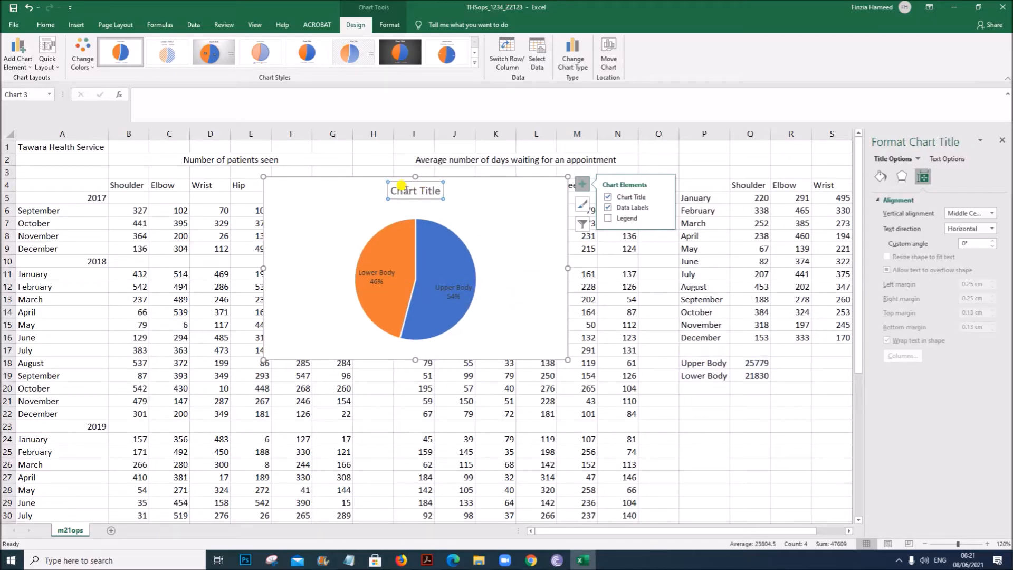
click(428, 560)
click(401, 329)
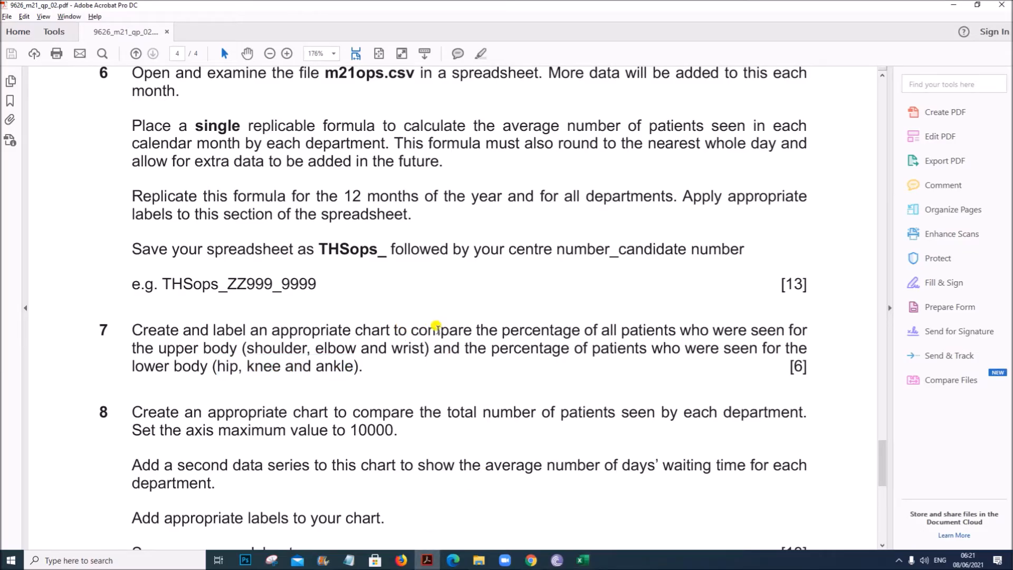
drag(411, 328, 236, 349)
click(583, 559)
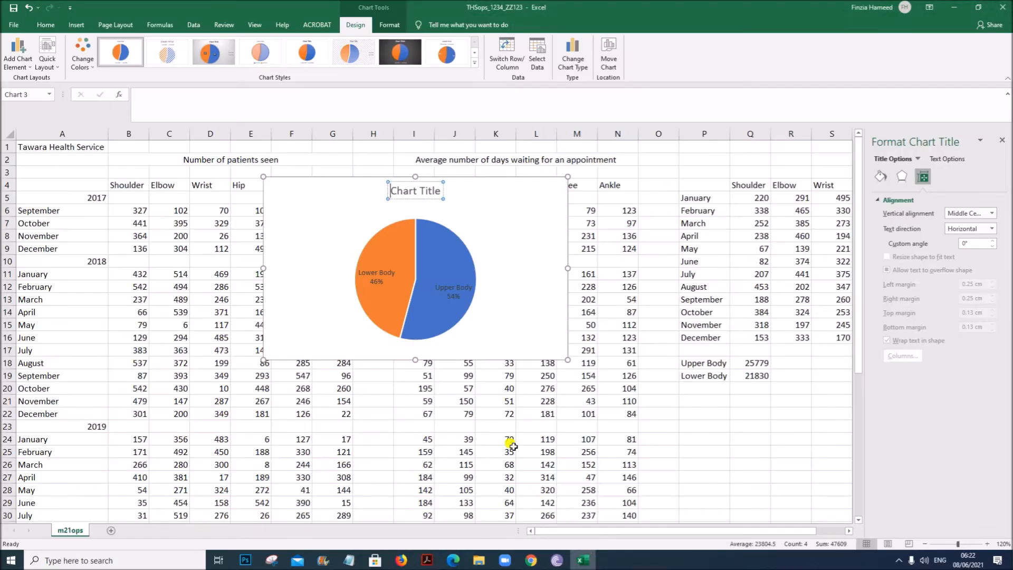
drag(422, 192, 441, 191)
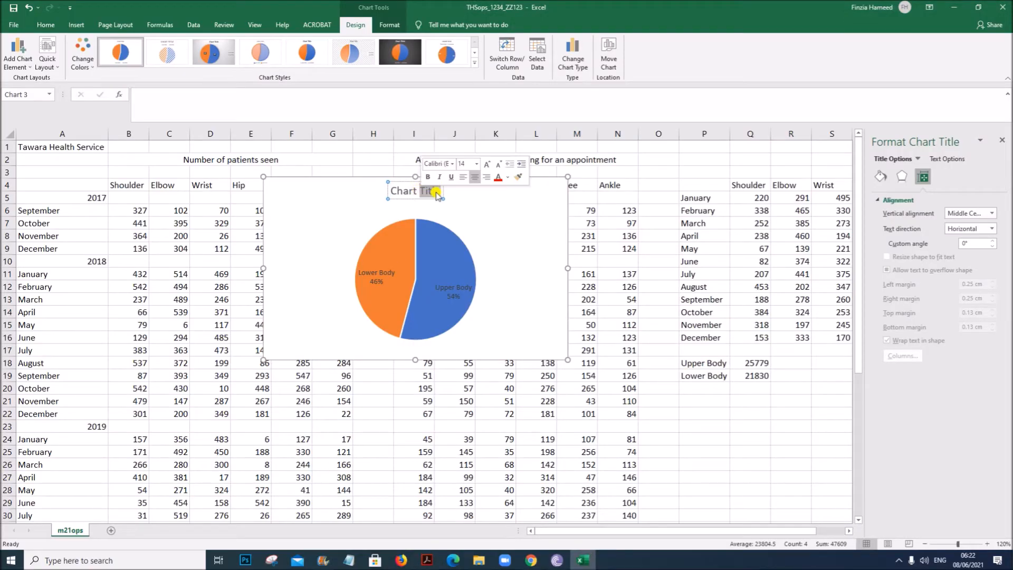
click(433, 190)
drag(435, 189, 362, 188)
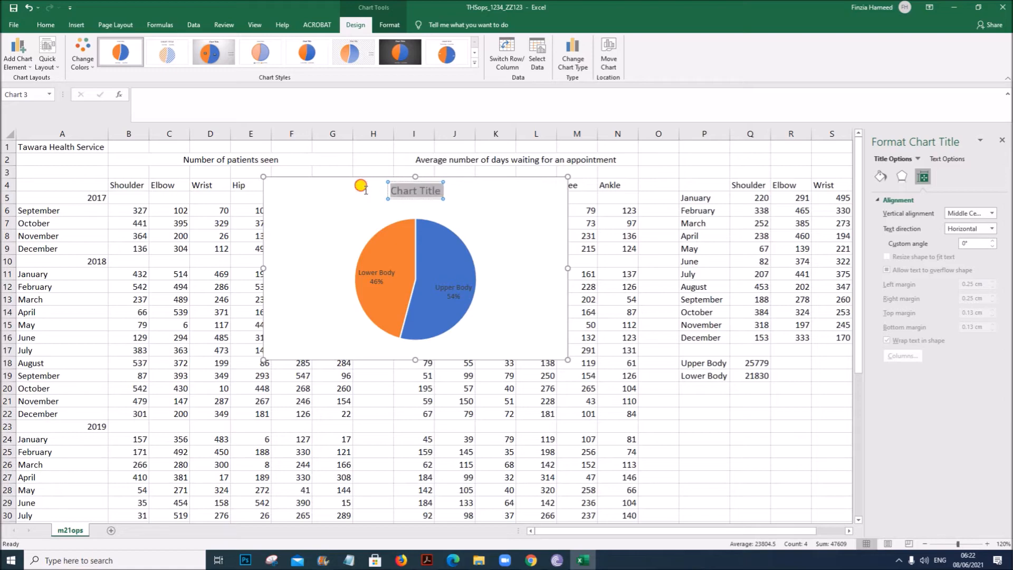
key(ctrl+v)
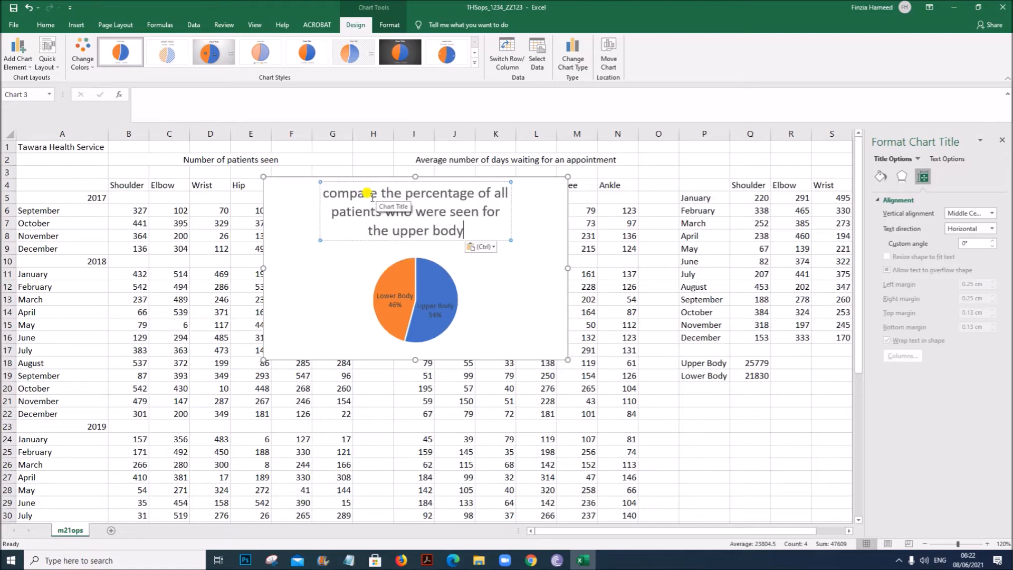
- Edit the chart title to read 'Comparison of the percentage of all patients who were seen for the upper body and the lower body'
drag(371, 194, 375, 196)
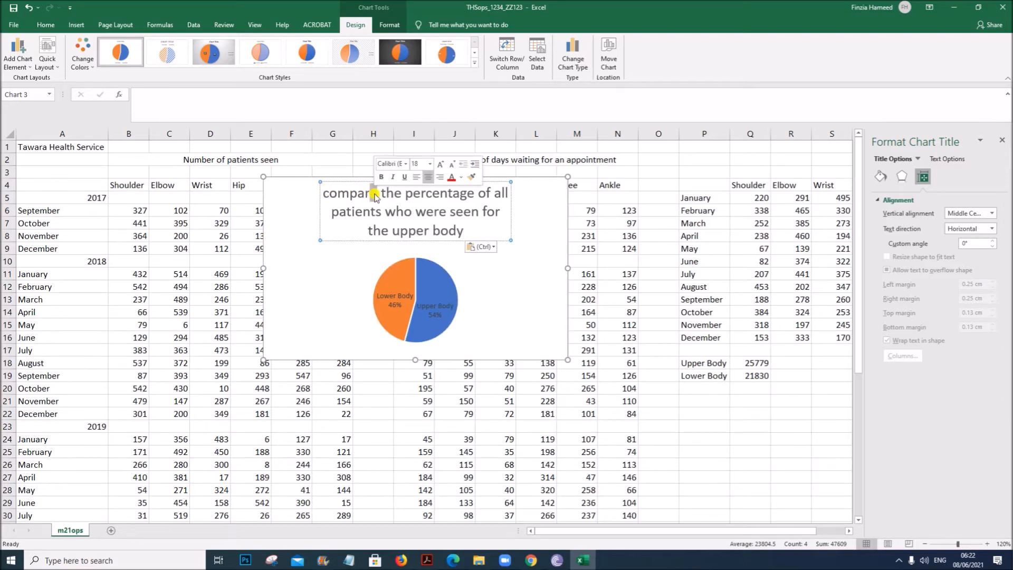
text(ison)
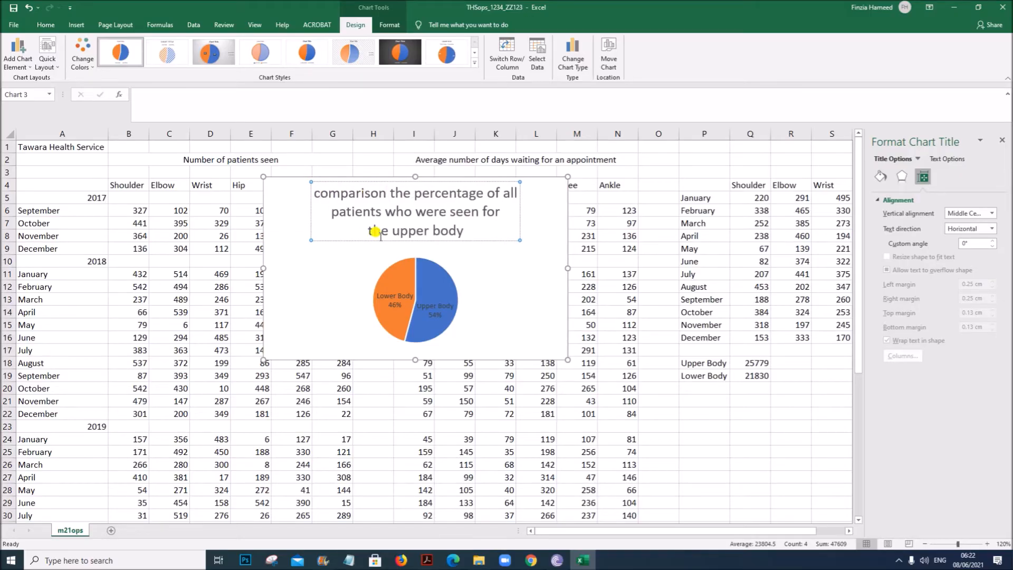
key(BackSpace)
text(C)
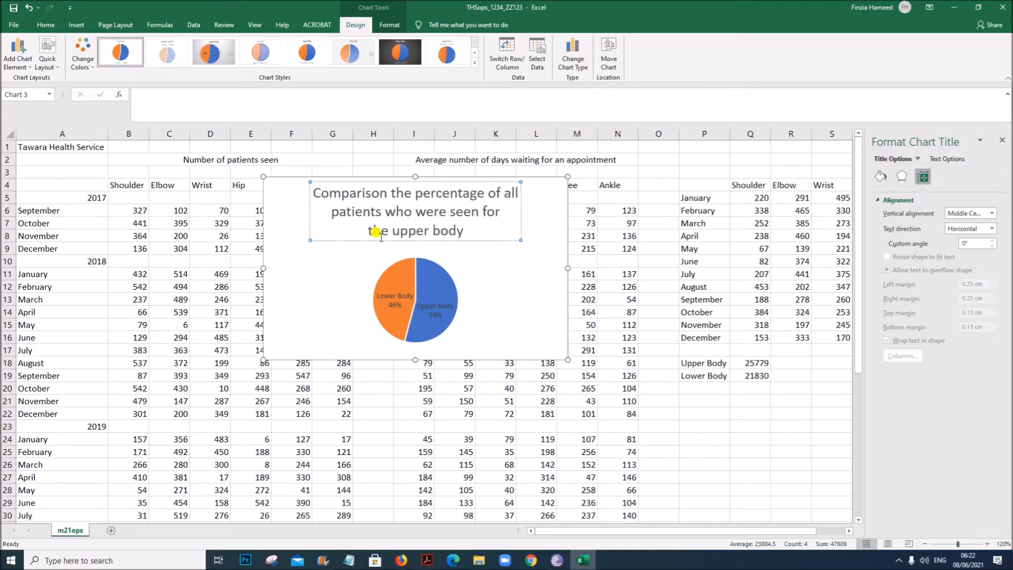
click(391, 192)
text(of )
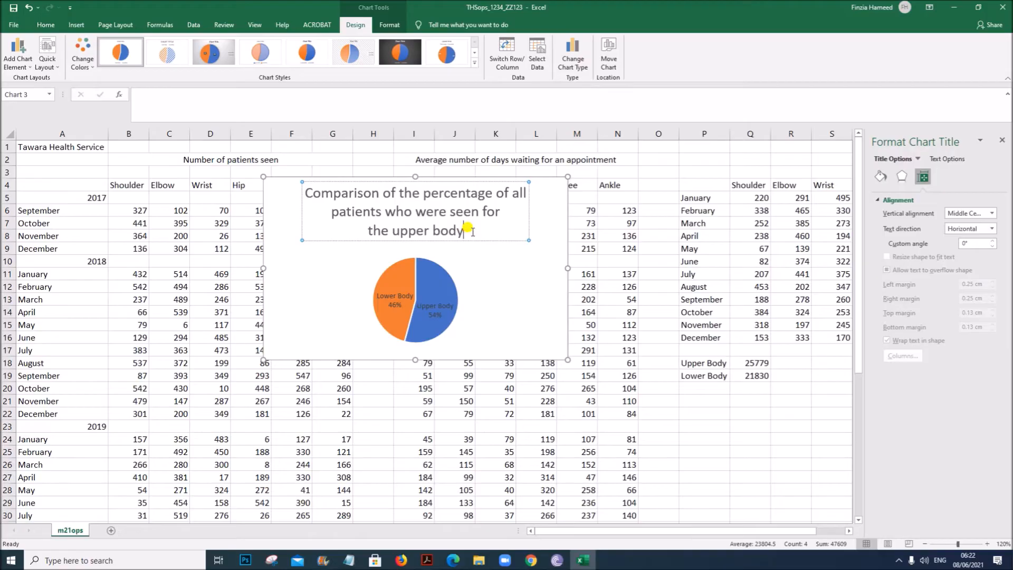
text( and )
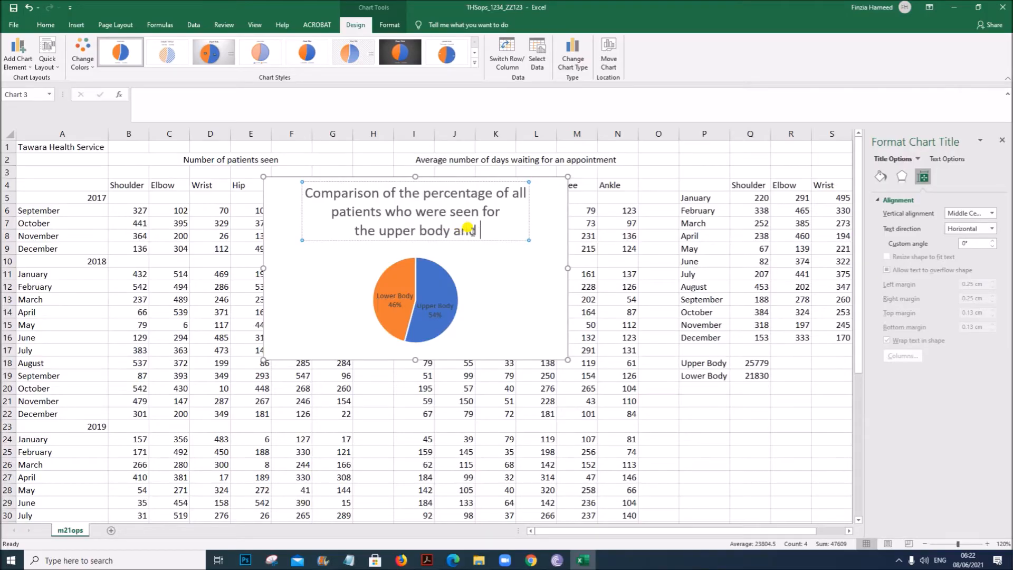
text(the lower)
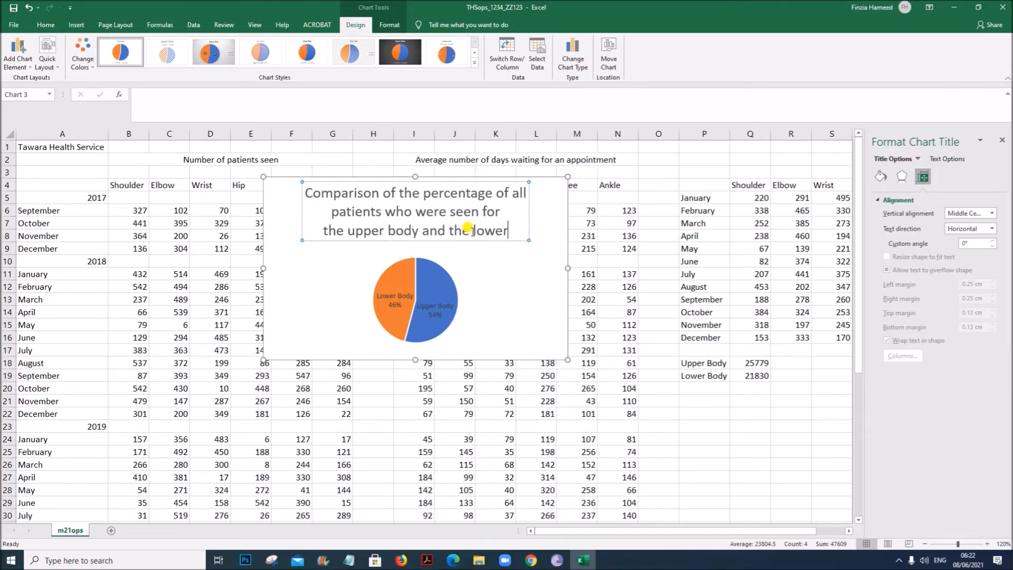
text( body)
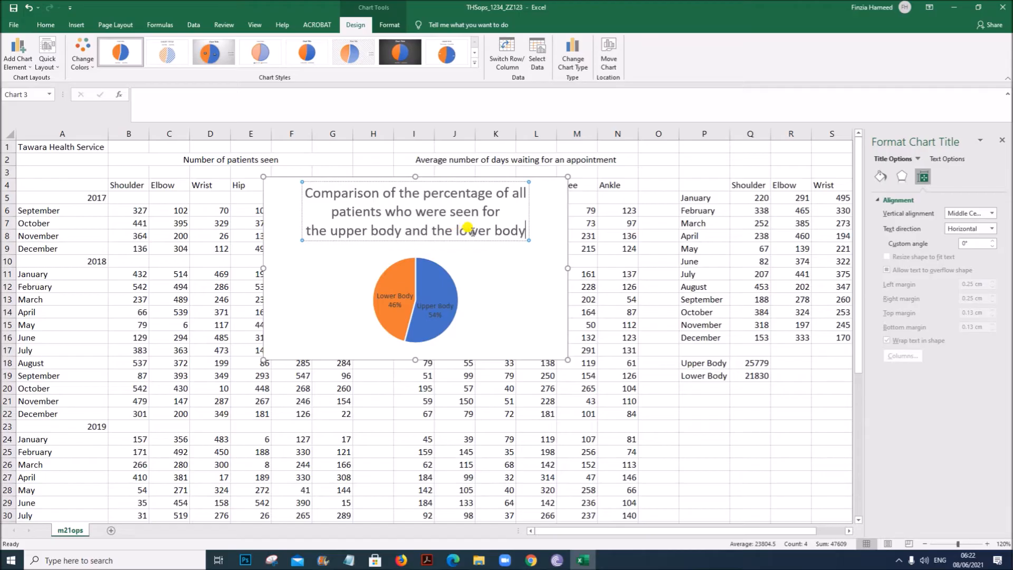
- Enlarge the pie chart and move it onto its own new chart sheet
click(533, 346)
drag(568, 360, 592, 421)
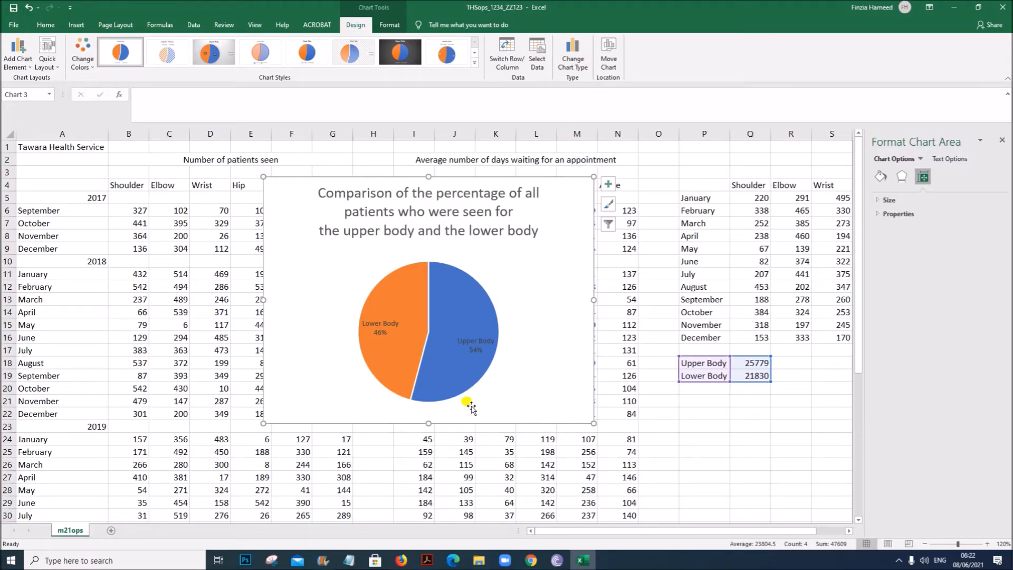
click(612, 59)
click(493, 351)
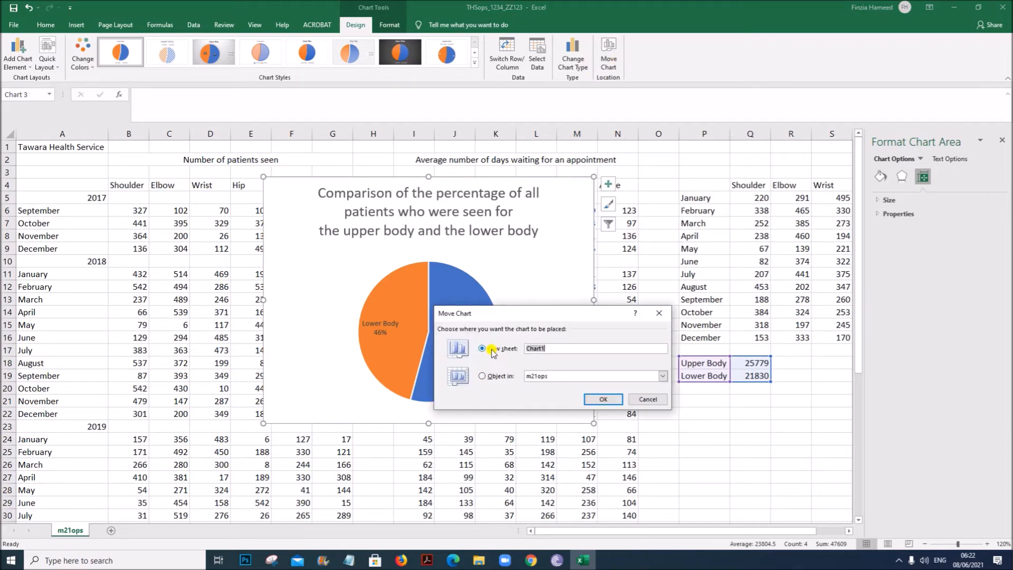
click(612, 398)
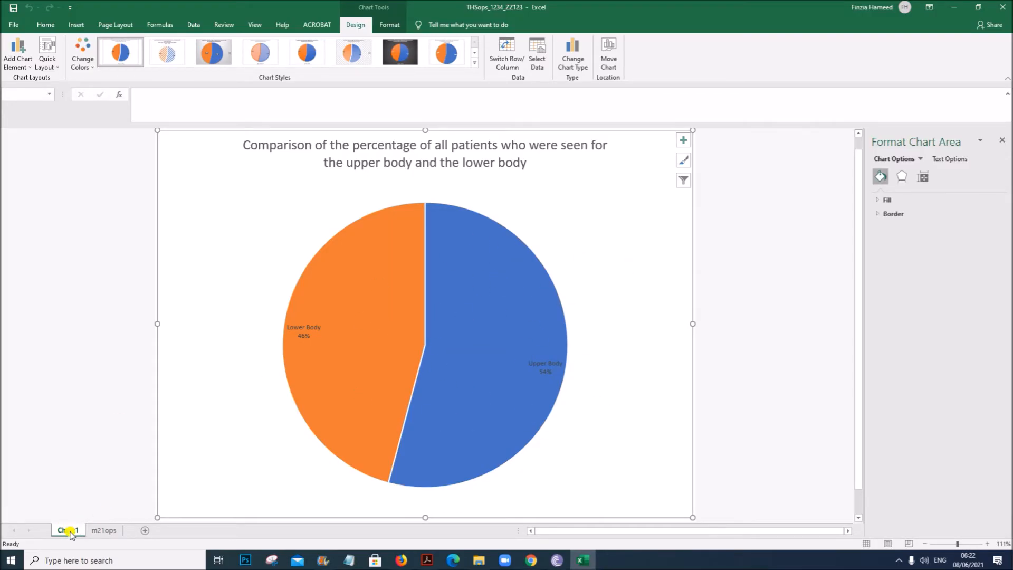
- Return to the m21ops worksheet and close the formatting pane
click(101, 531)
click(702, 412)
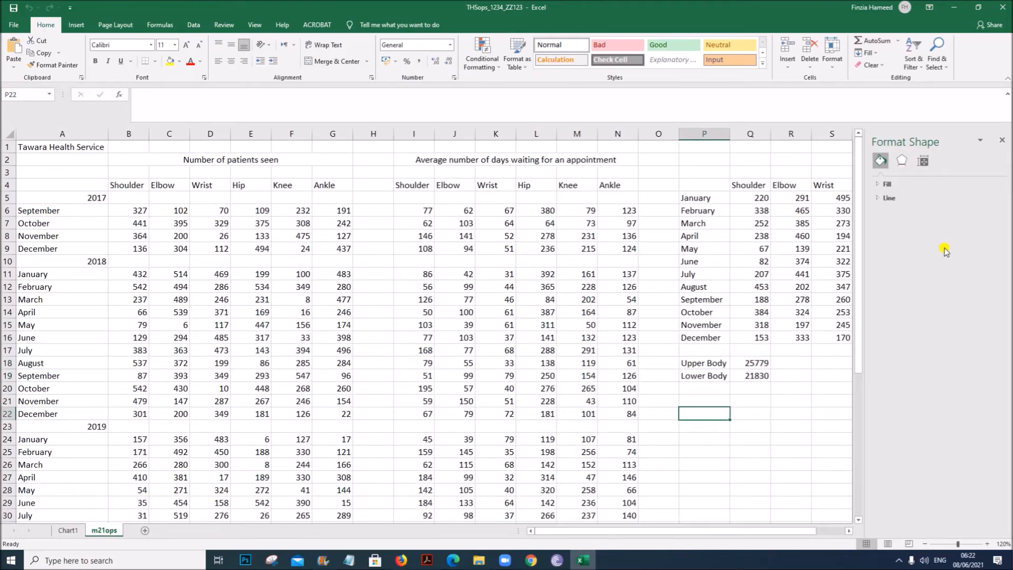
click(1001, 142)
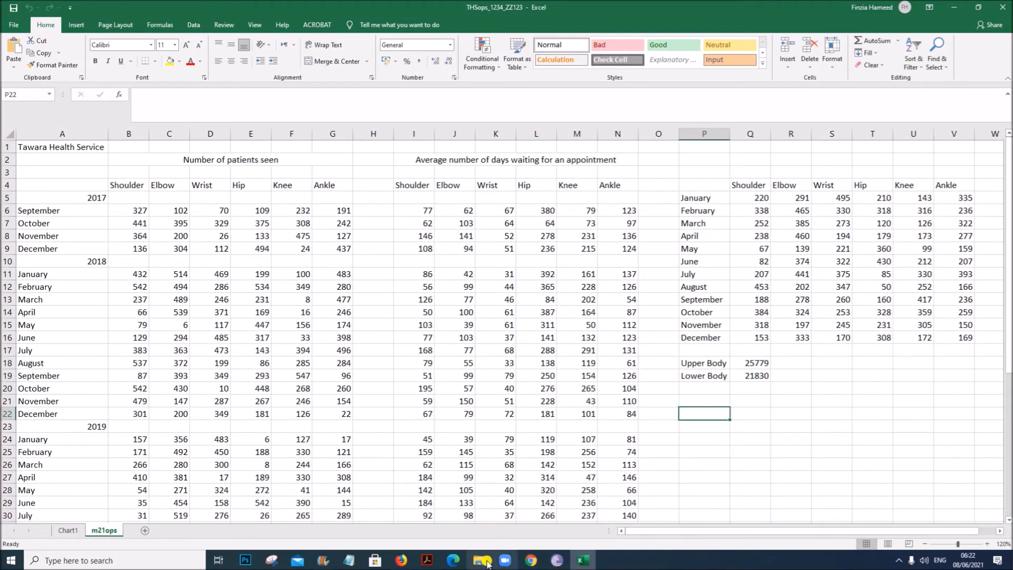
- Switch to the question paper and read the task 8 chart requirements
click(425, 560)
click(203, 449)
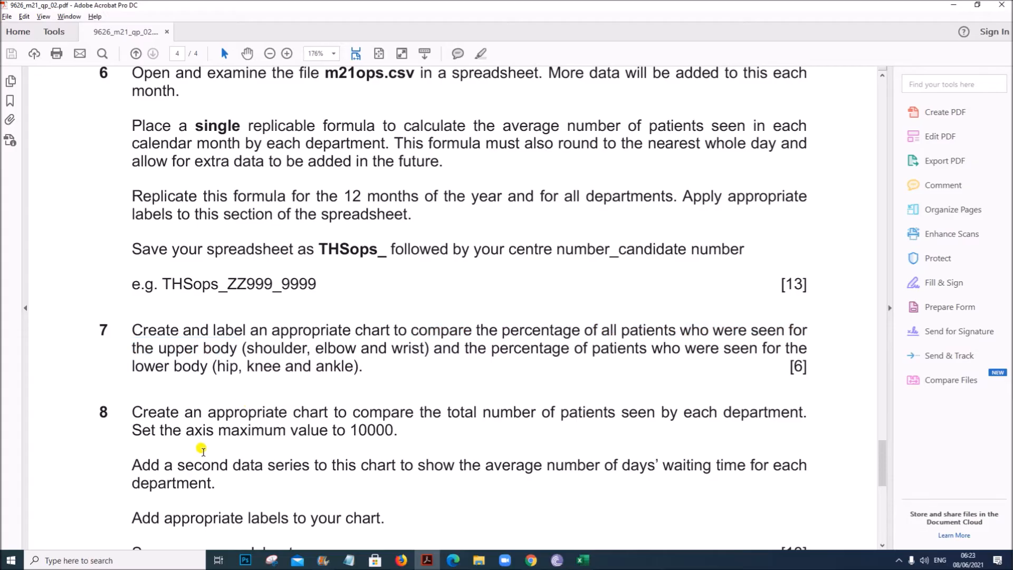
scroll(203, 449, down, 5)
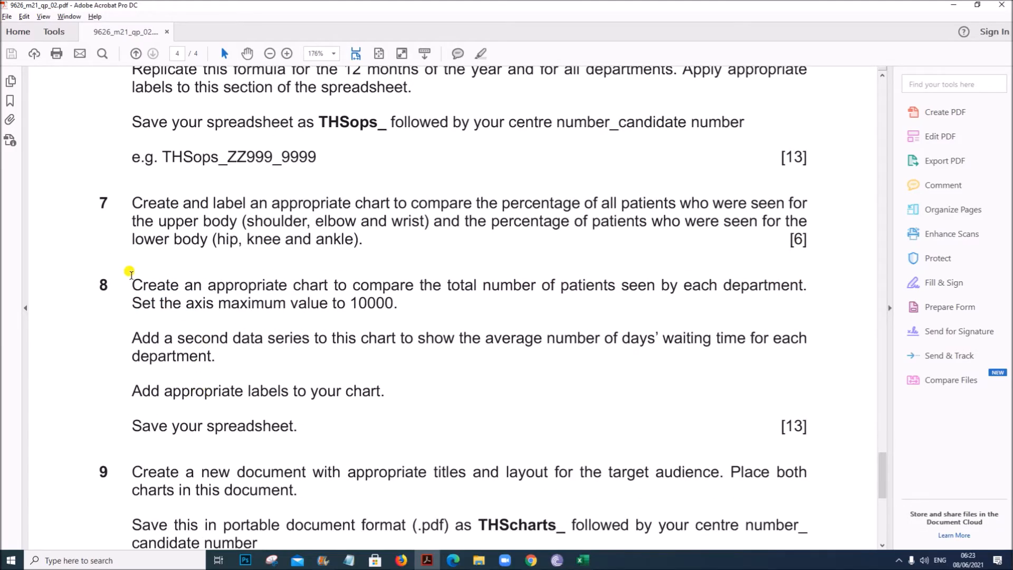
drag(132, 282, 816, 305)
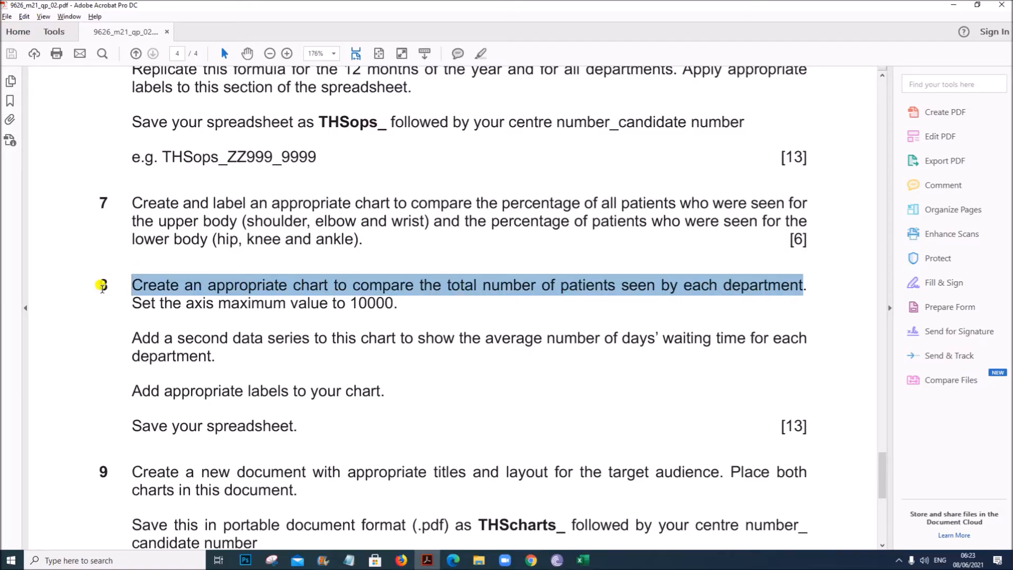
drag(131, 300, 395, 300)
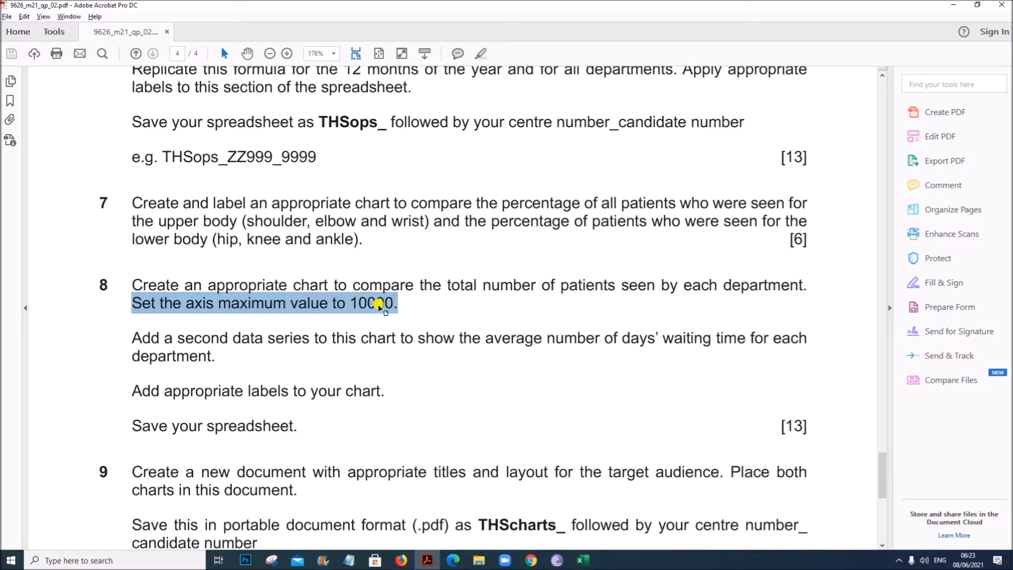
drag(131, 336, 207, 358)
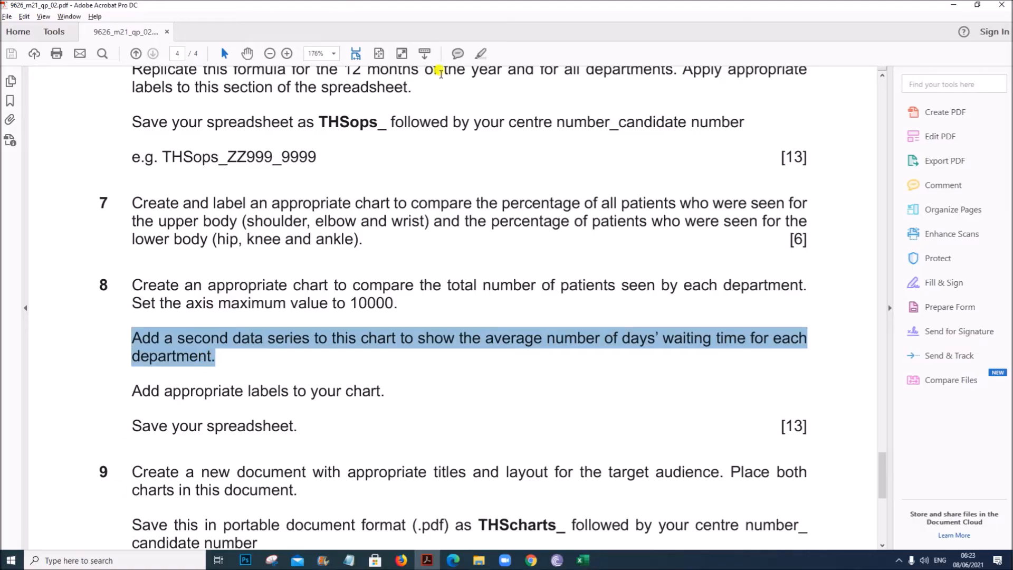
drag(443, 282, 717, 285)
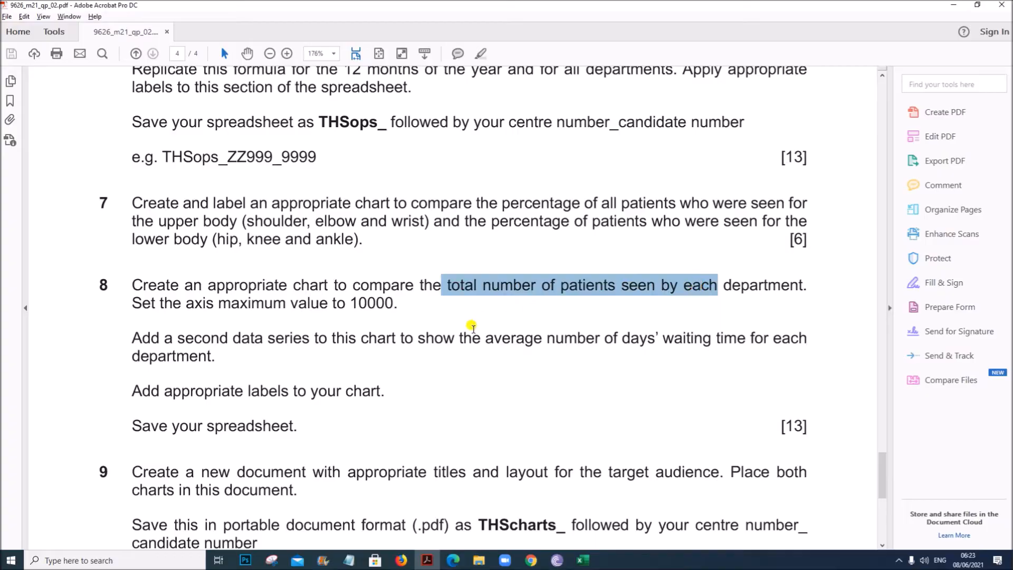
drag(459, 338, 713, 338)
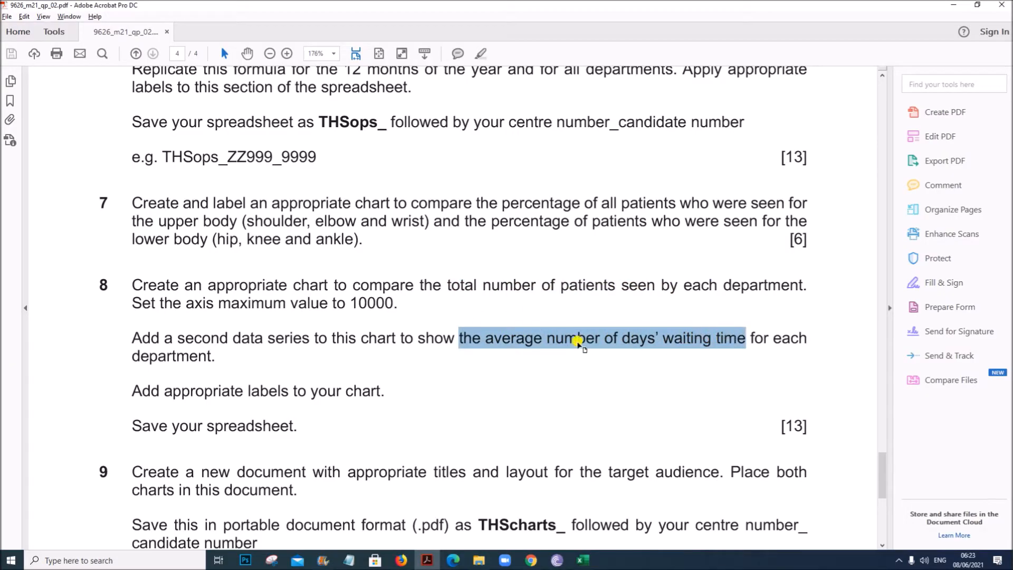
drag(446, 285, 590, 286)
key(ctrl+c)
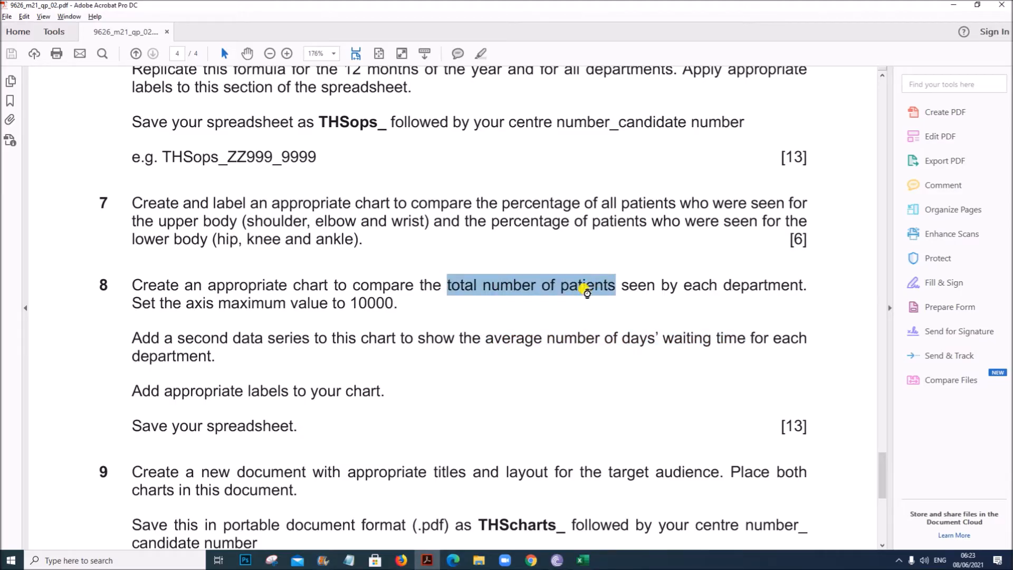
- Paste the copied phrase as a label in cell P21 of the m21ops sheet and capitalise it to 'Total number of patients'
click(584, 561)
click(706, 402)
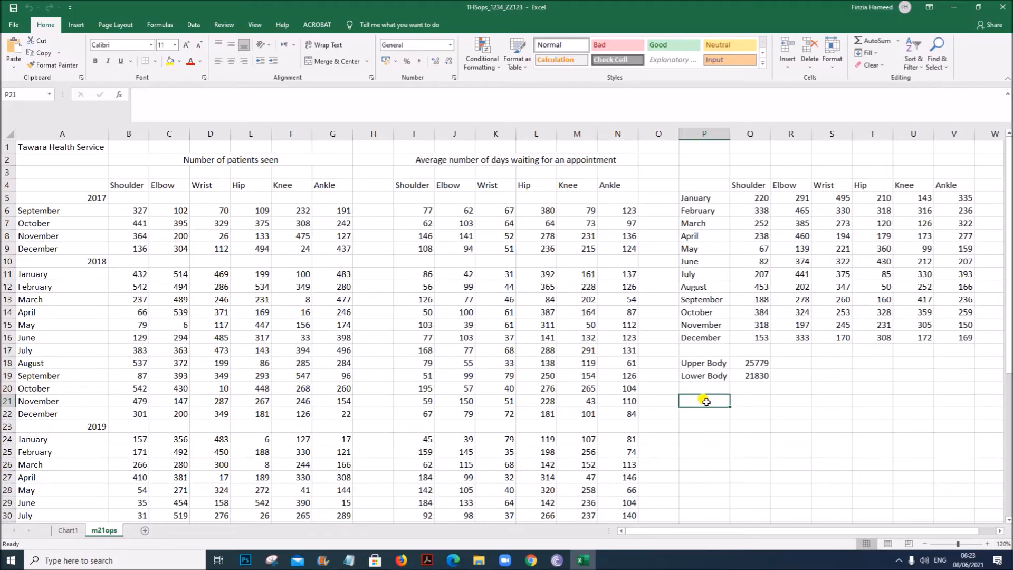
key(ctrl+v)
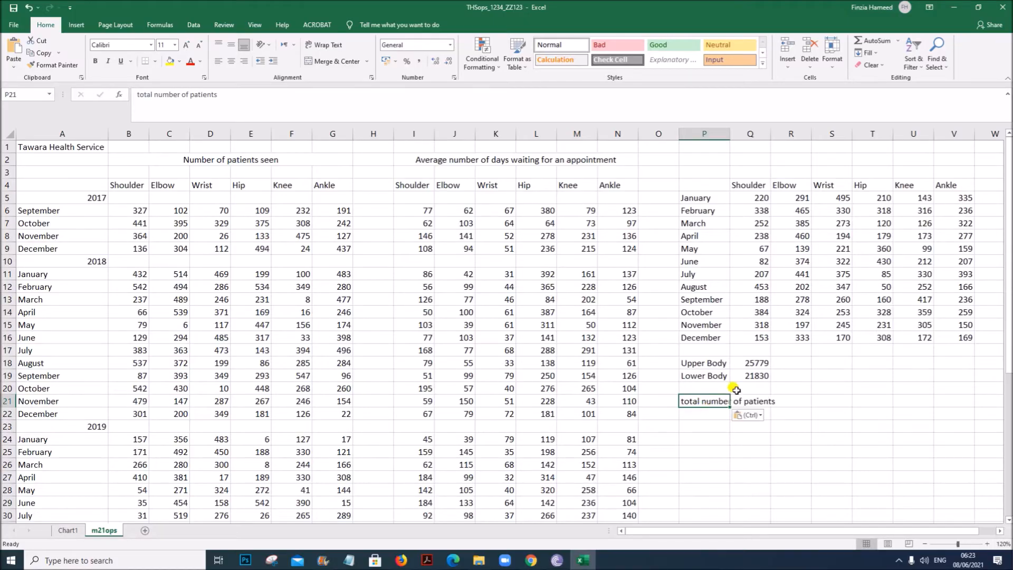
double_click(680, 399)
key(BackSpace)
text(T)
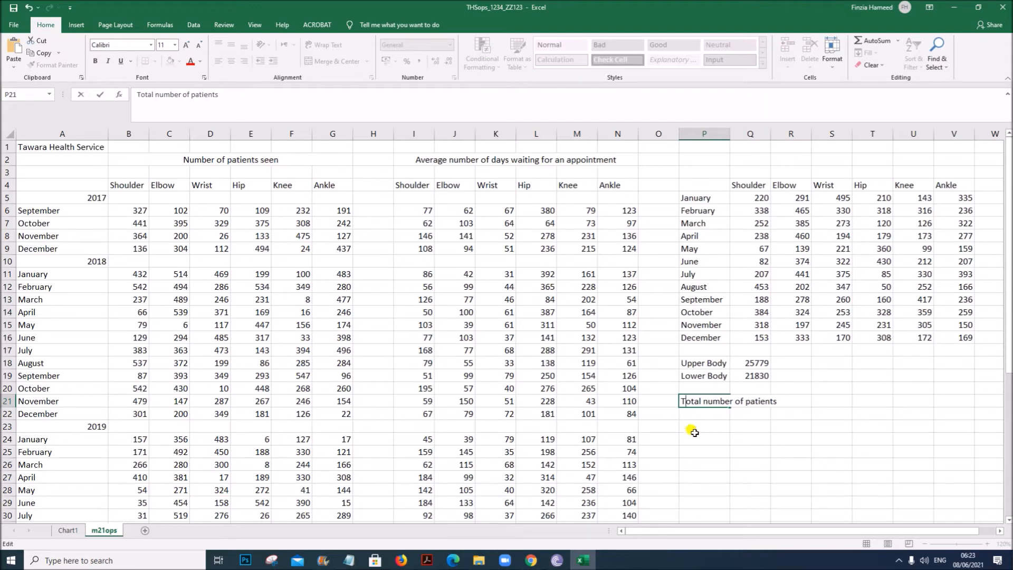
click(699, 414)
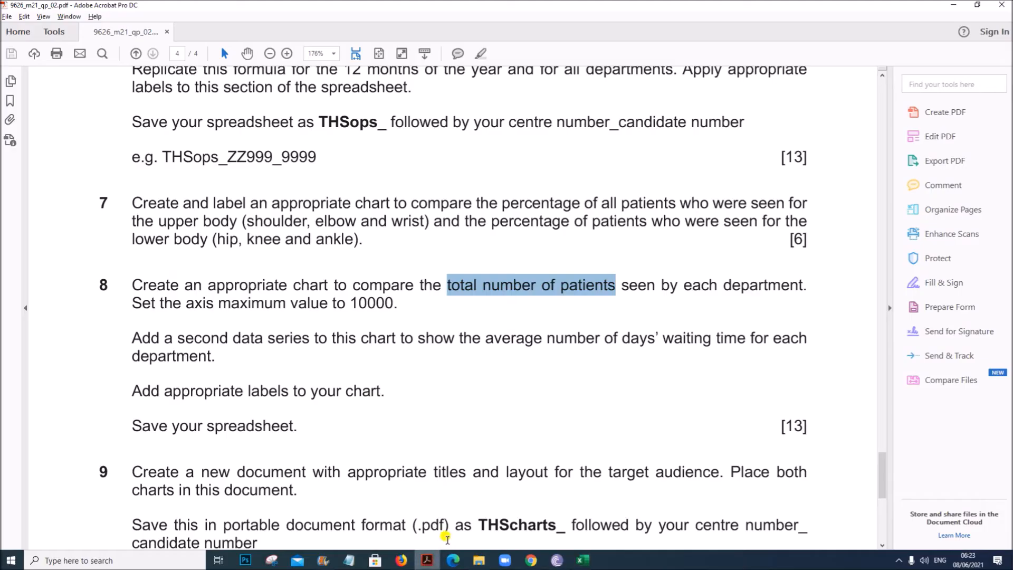
- Copy 'average number of days' waiting time' from the question paper into P22, capitalise it, and autofit column P
click(427, 559)
drag(480, 336, 738, 335)
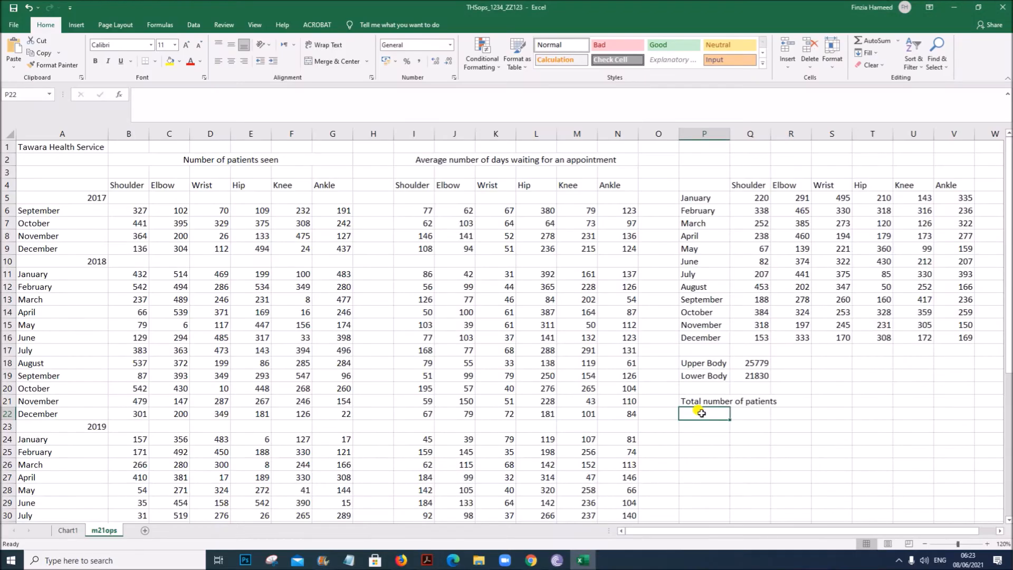
text(average number of days' waiting time)
double_click(684, 413)
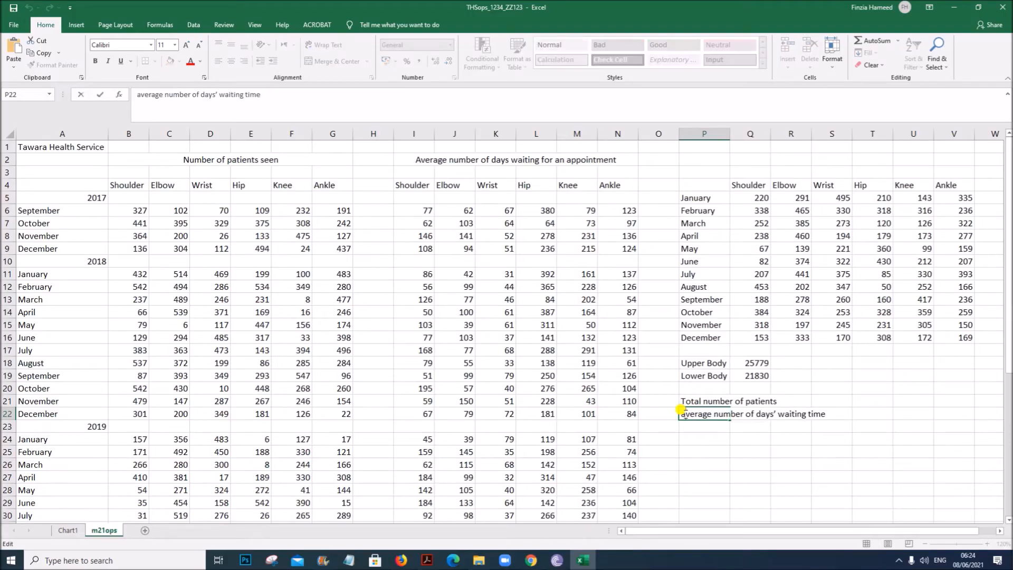
key(BackSpace)
text(A)
click(750, 464)
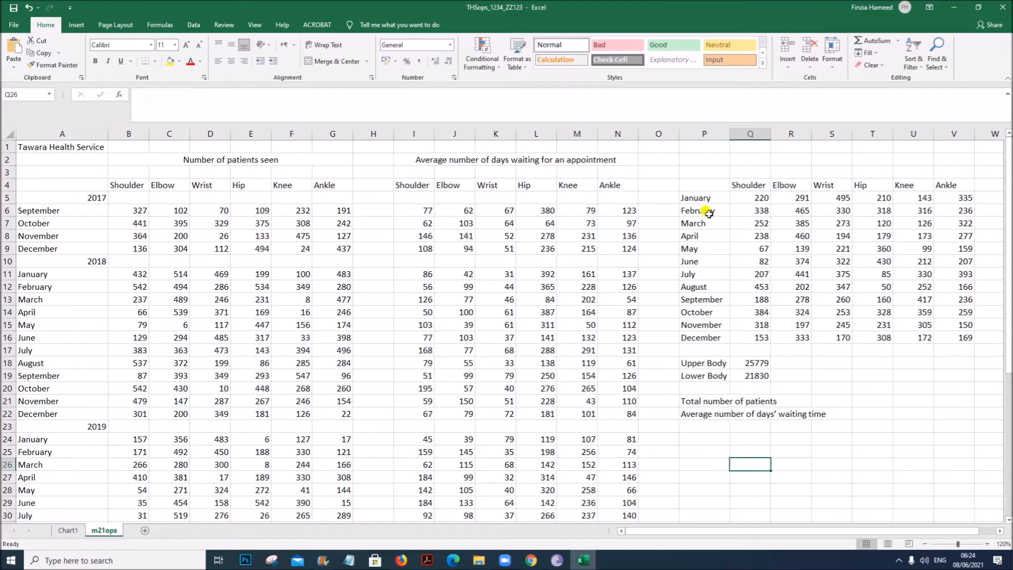
drag(731, 136, 731, 136)
double_click(731, 136)
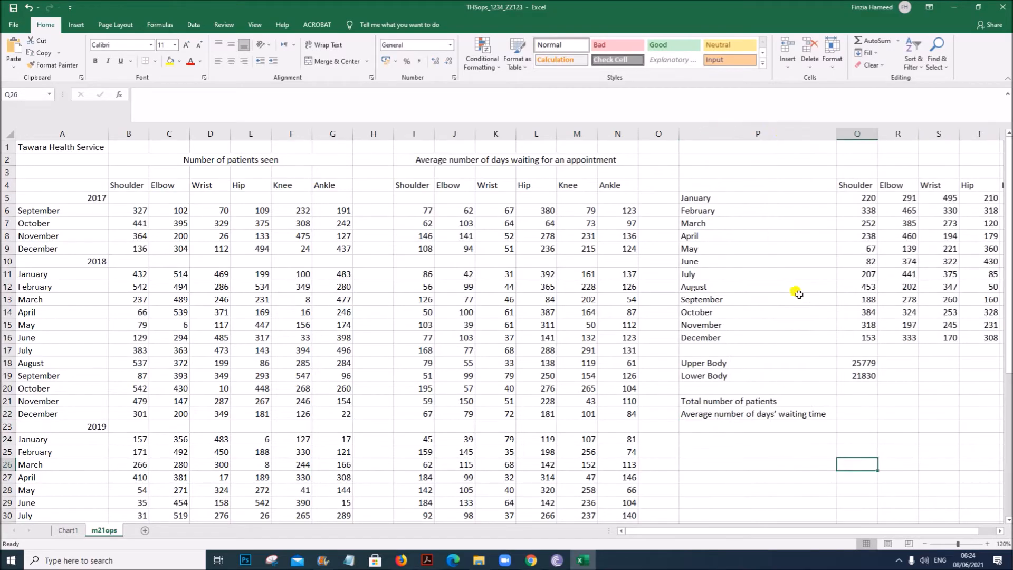
click(853, 400)
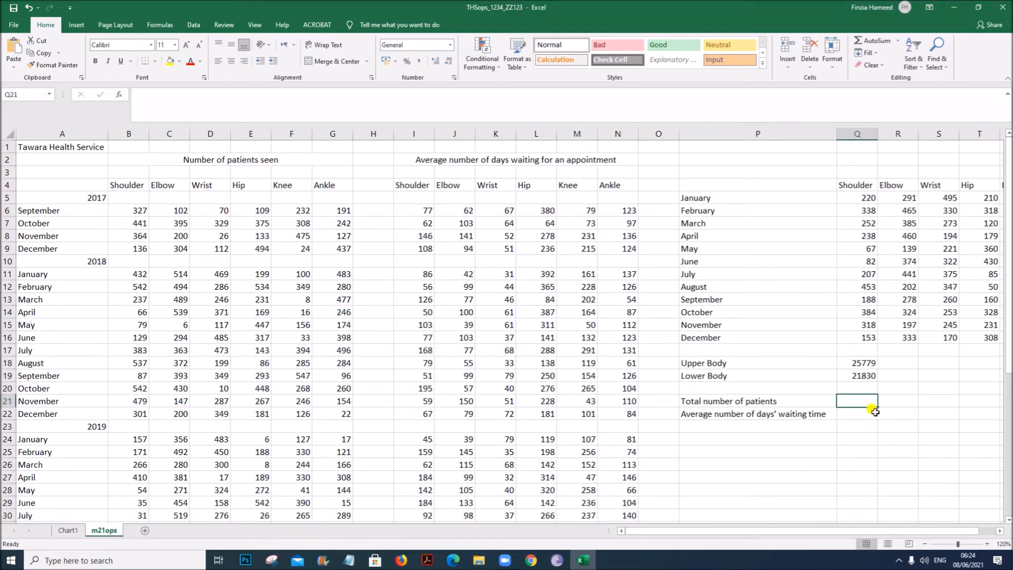
text(=s)
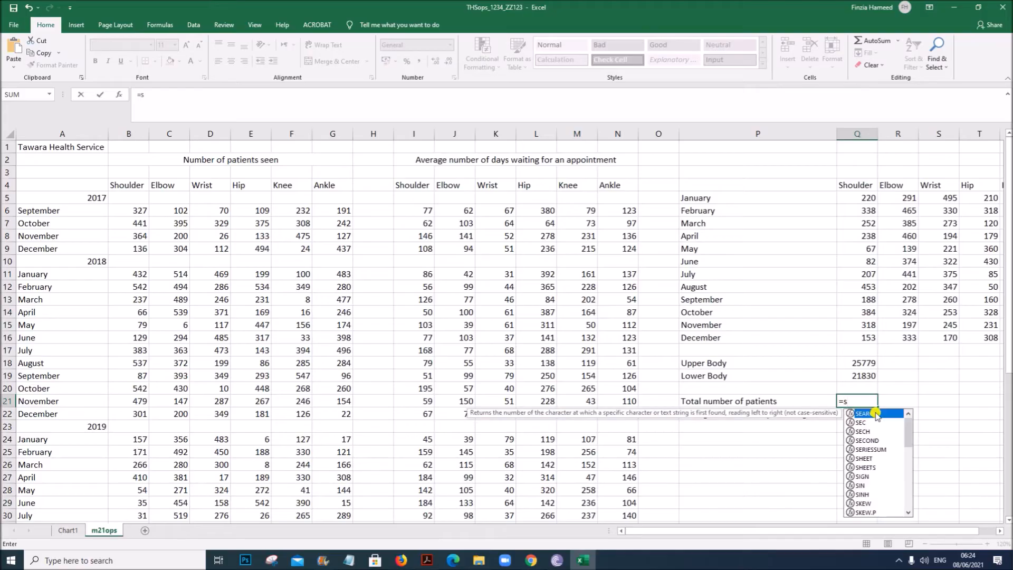
key(Escape)
key(Escape)
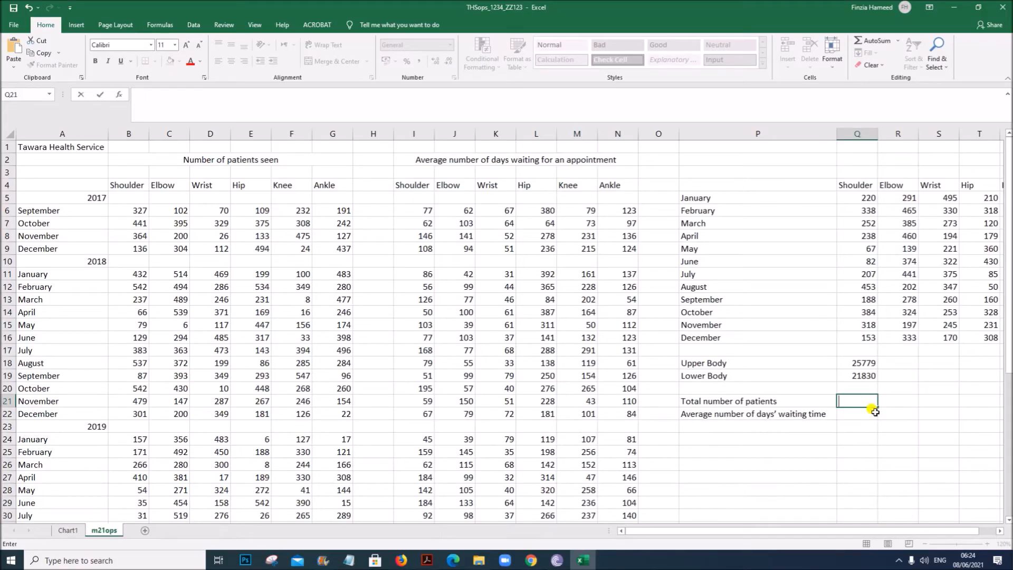
- Move the two new labels down one row into P22:P23
drag(713, 402, 709, 411)
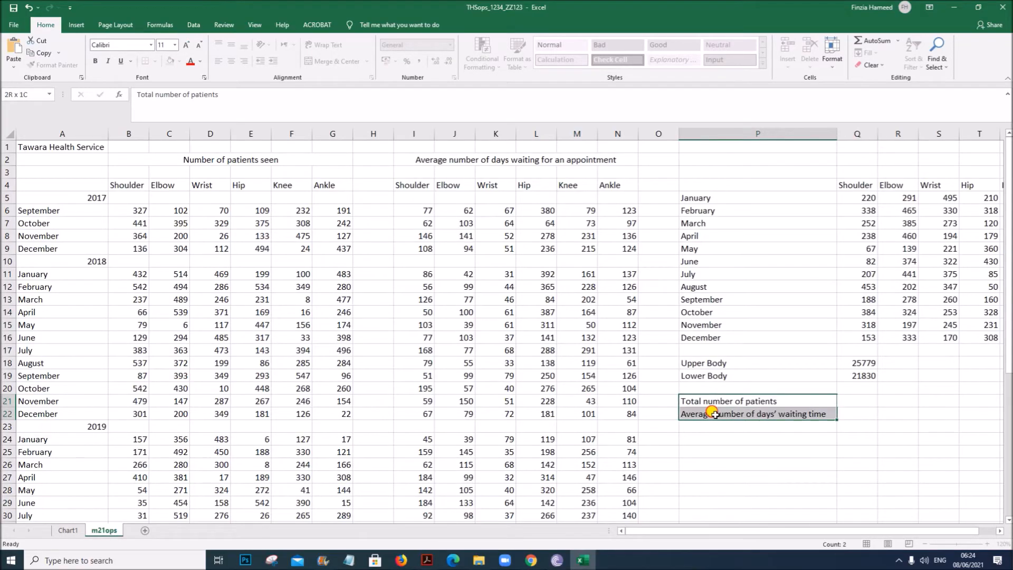
key(ctrl+c)
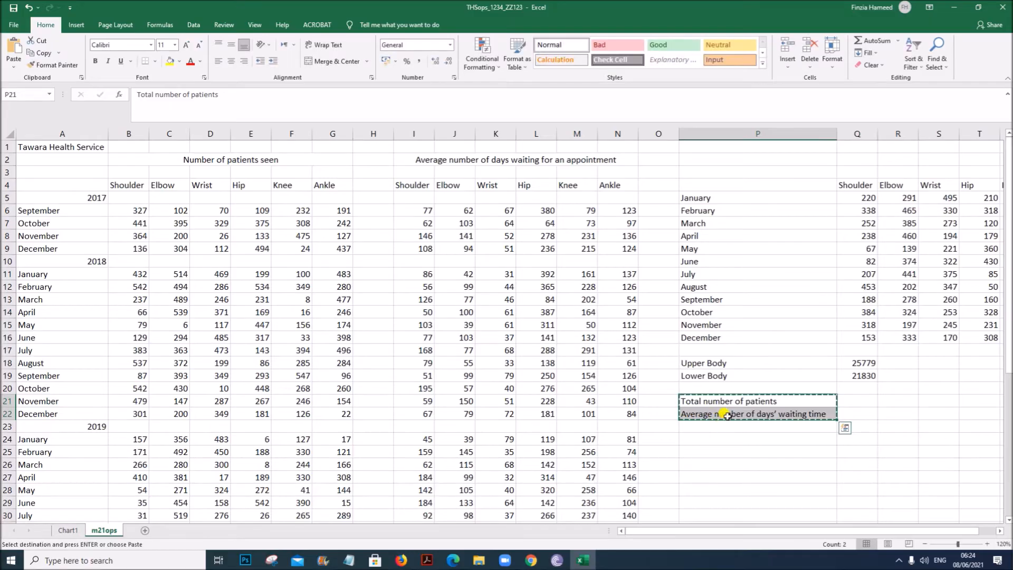
click(729, 413)
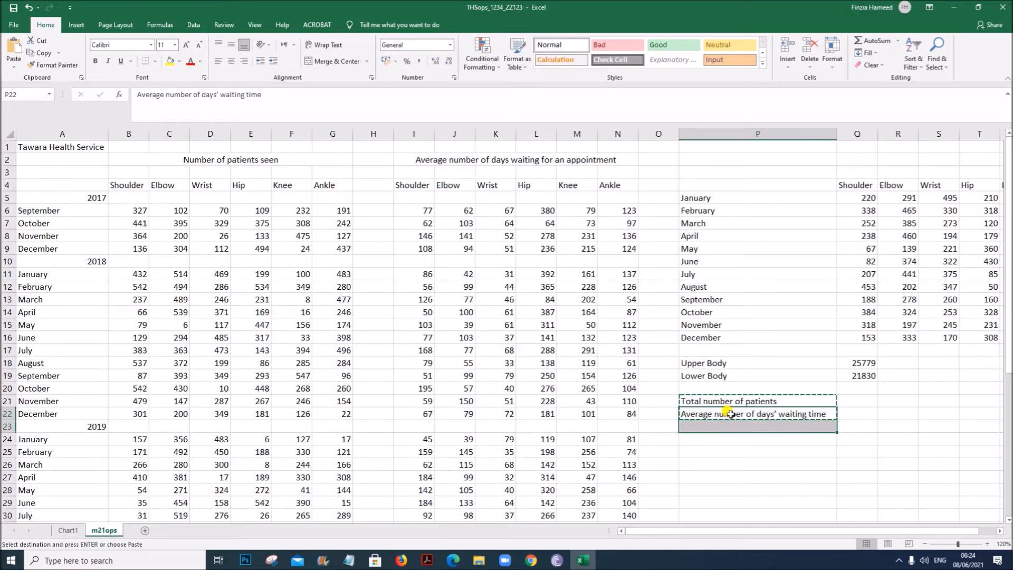
key(Return)
click(790, 451)
click(854, 400)
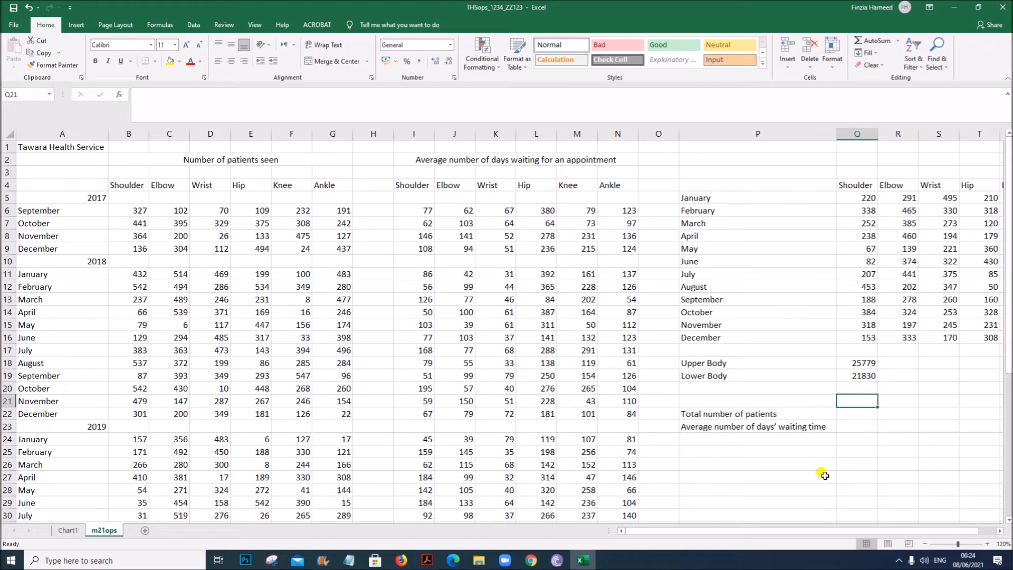
- Copy the department headings Shoulder to Ankle into row 21 above the new labels, cells Q21:V21
scroll(822, 533, right, 1)
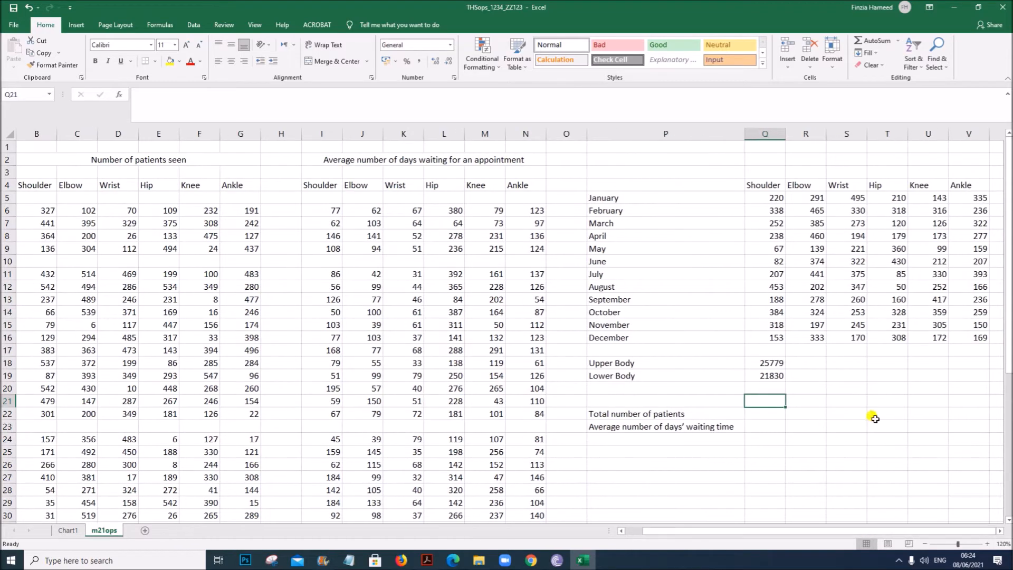
drag(765, 184, 951, 184)
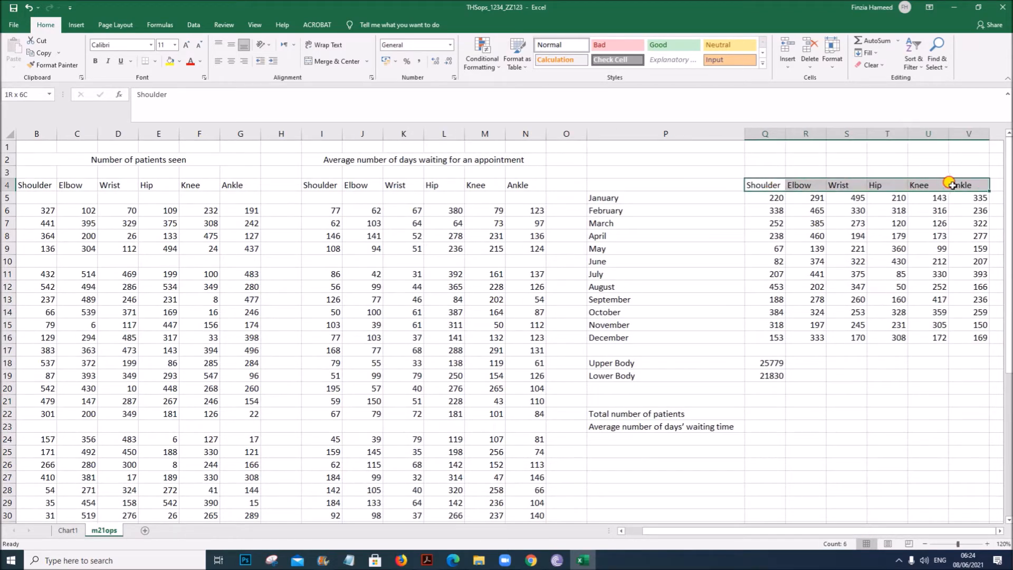
key(ctrl+c)
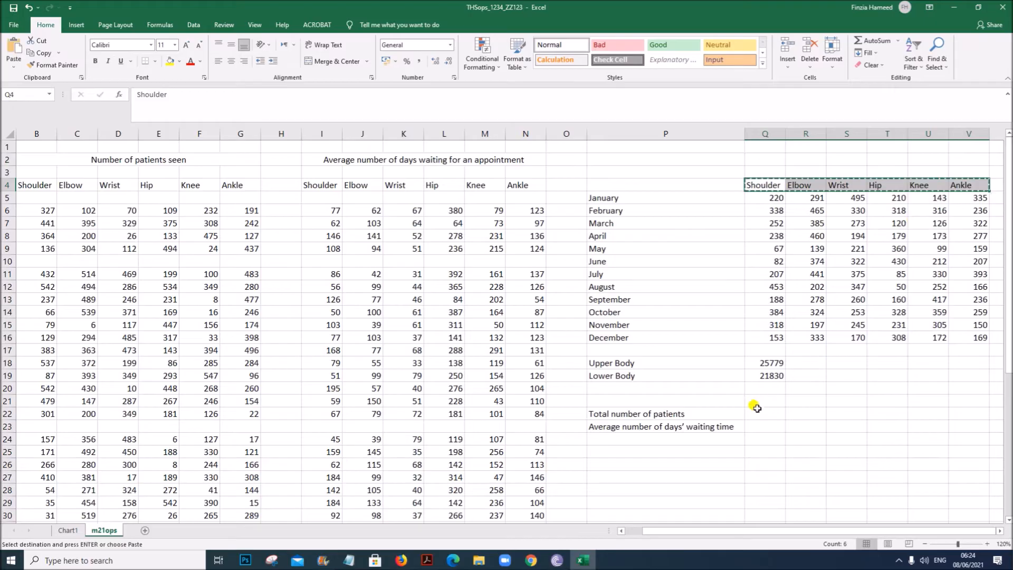
click(756, 402)
key(ctrl+v)
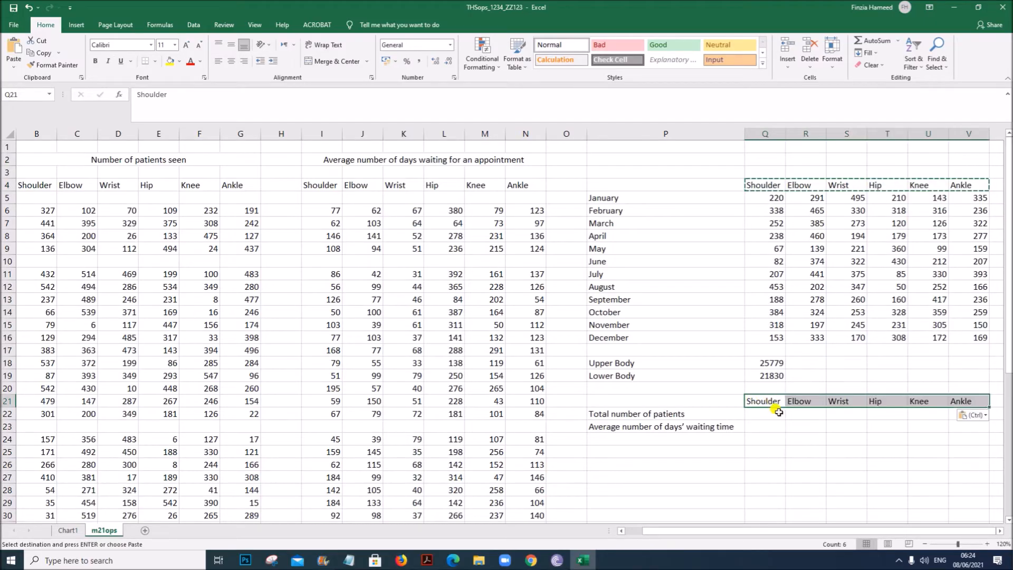
click(746, 475)
click(758, 417)
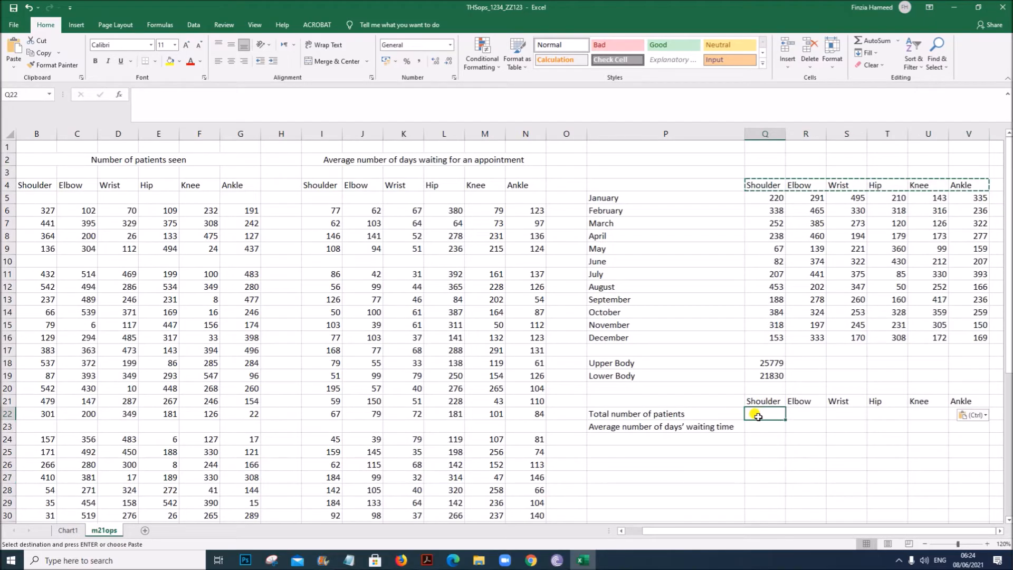
- Enter =SUM(B6:B48) in Q22 and replicate it across to V22 for each department's total patients
text(=)
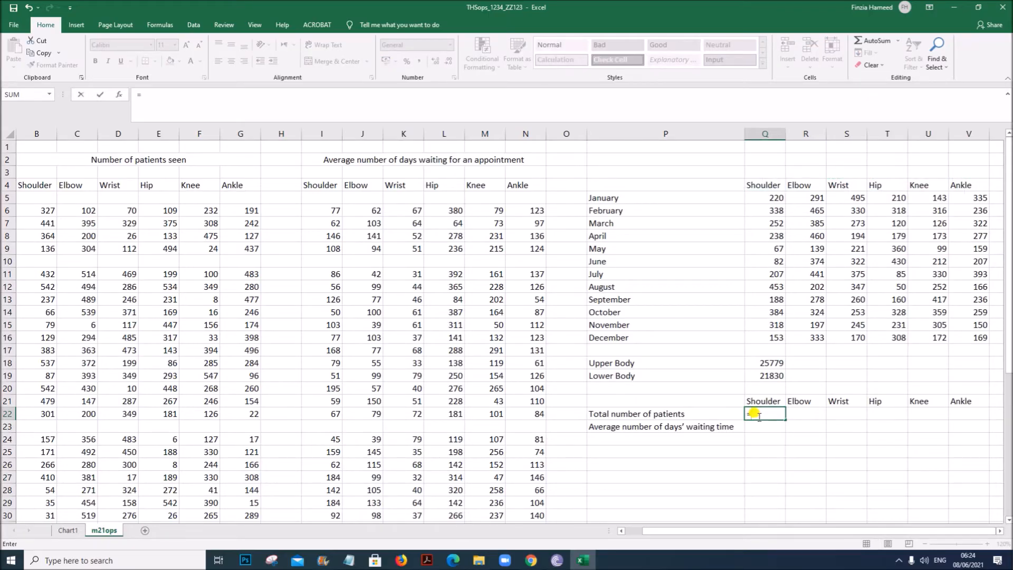
text(S)
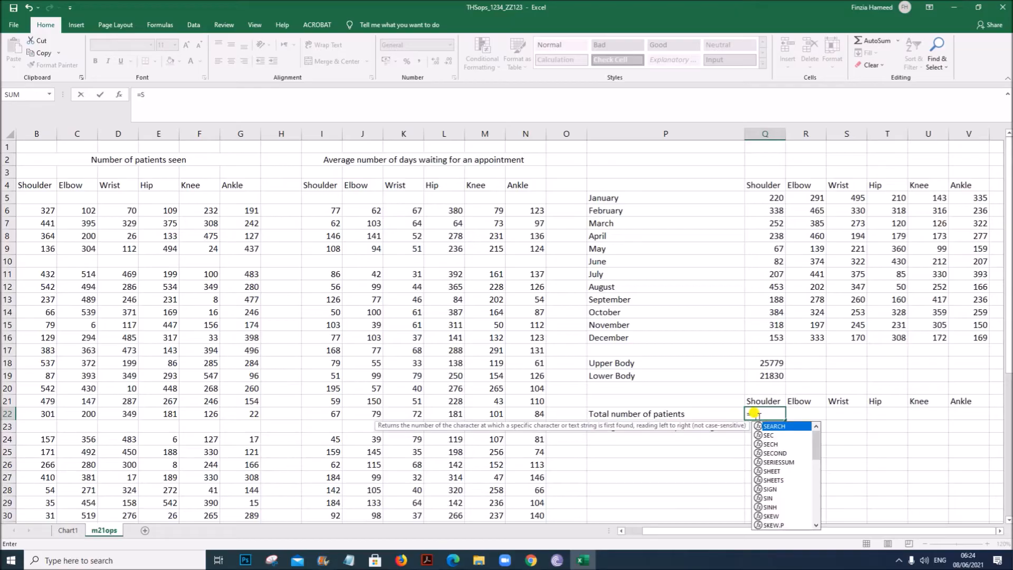
text(UM()
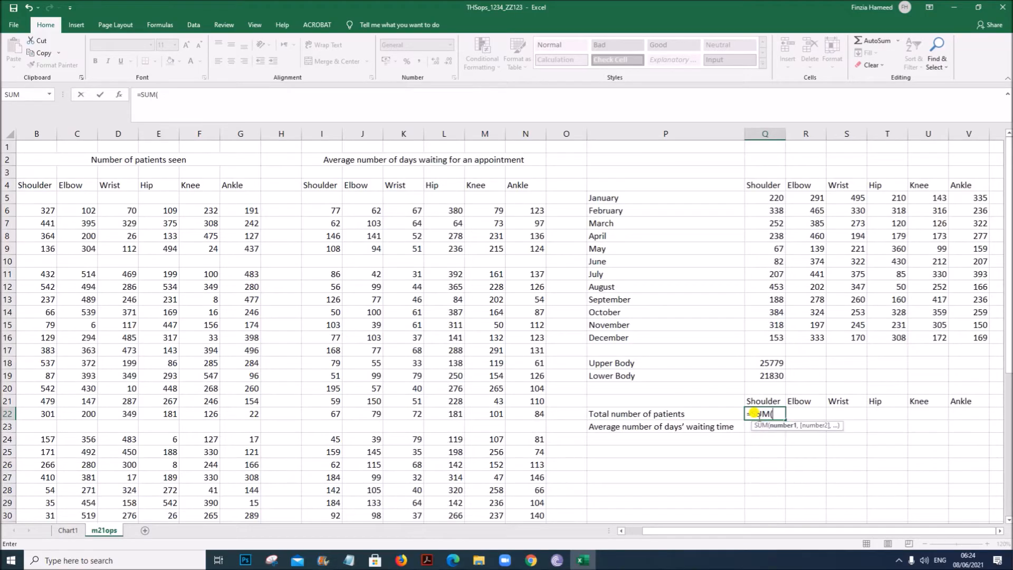
drag(31, 208, 49, 497)
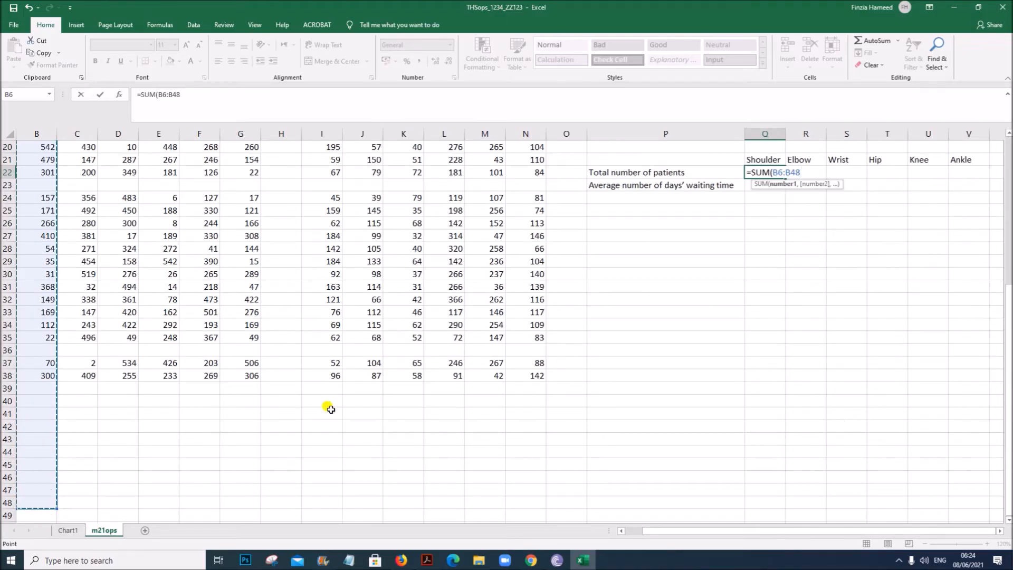
scroll(452, 380, up, 6)
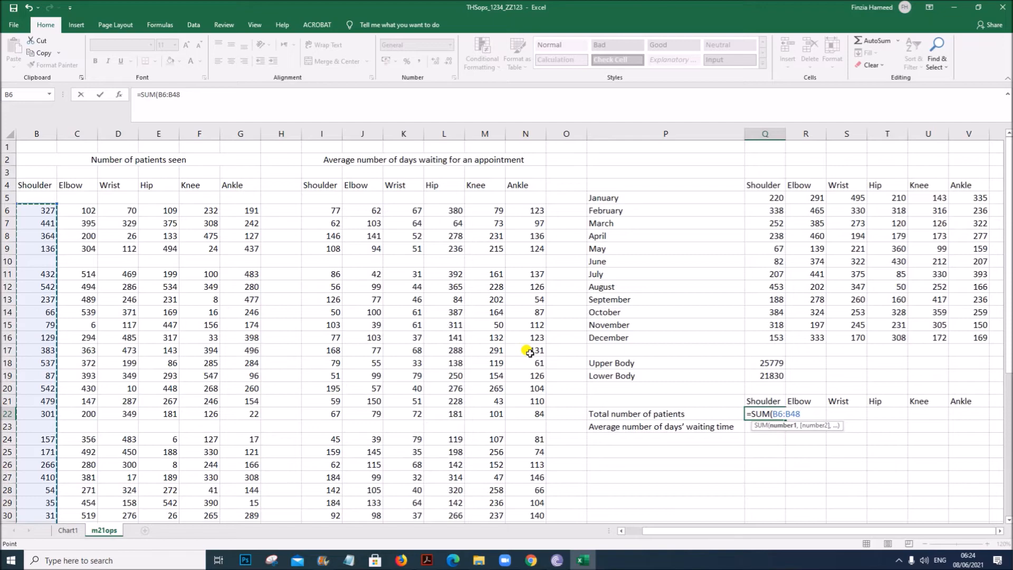
text())
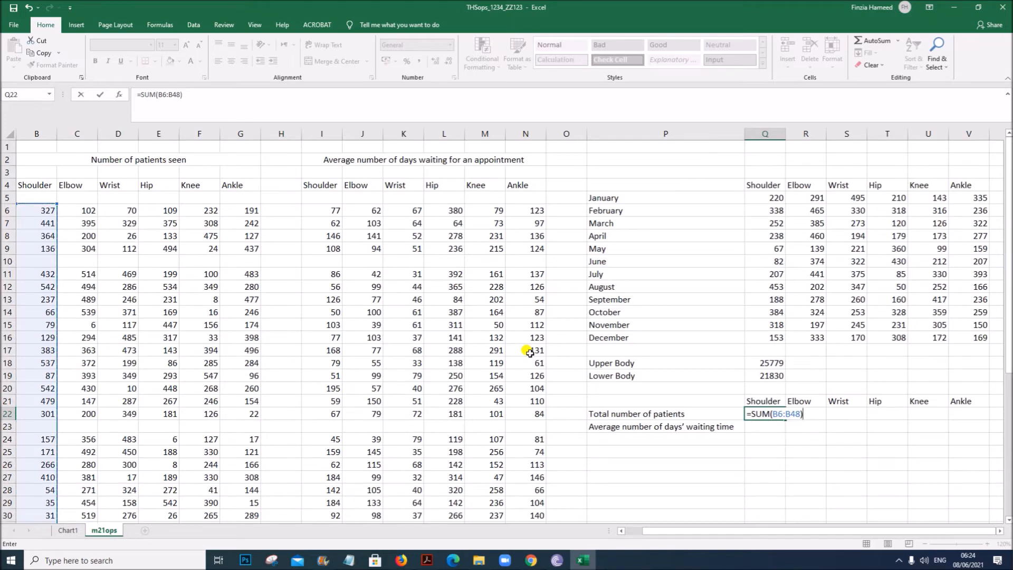
key(Return)
click(765, 413)
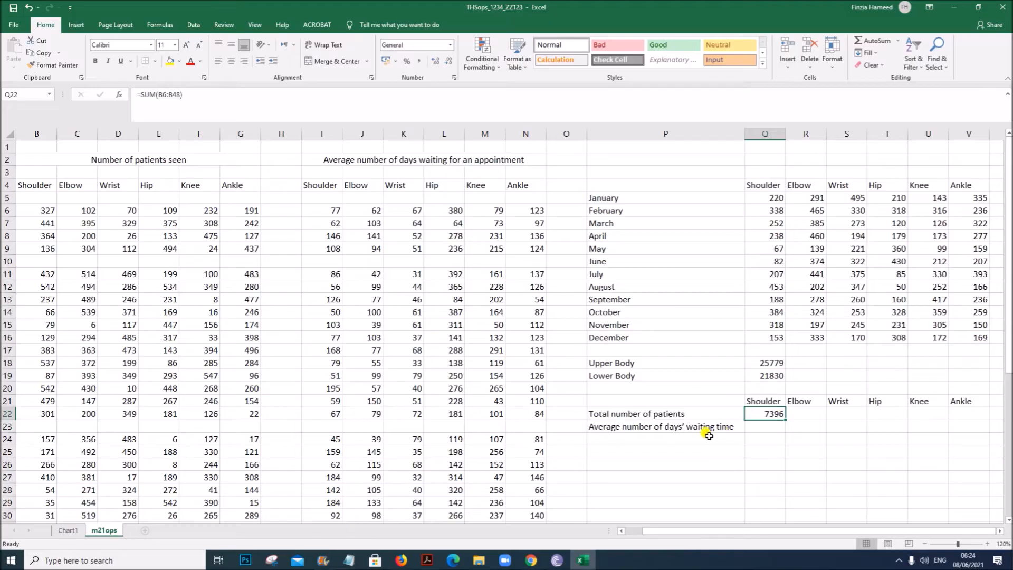
drag(784, 420, 973, 411)
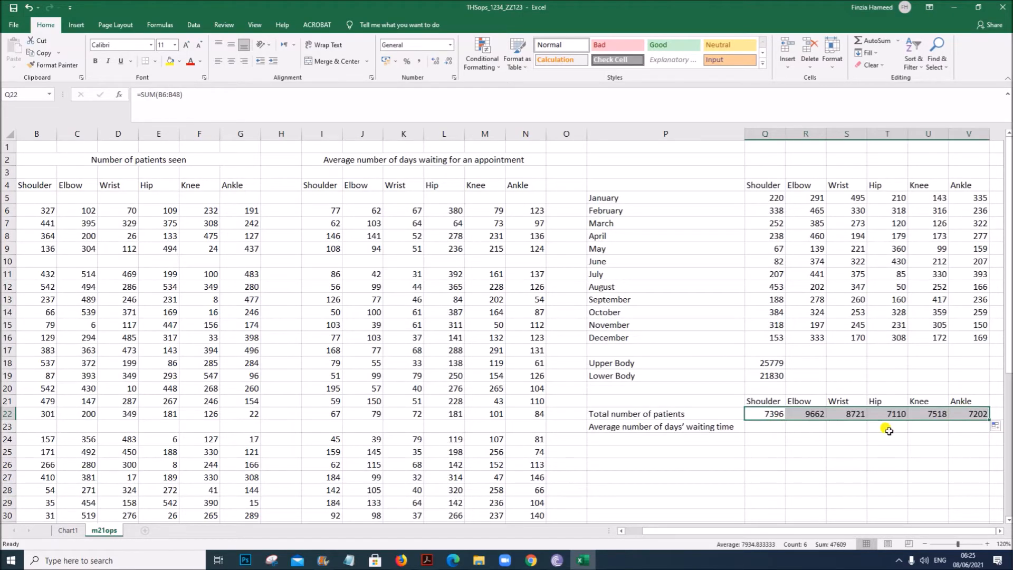
click(807, 416)
- Enter =AVERAGE(I6:I48) in Q23 and replicate it across to V23 for each department's average waiting days
click(770, 427)
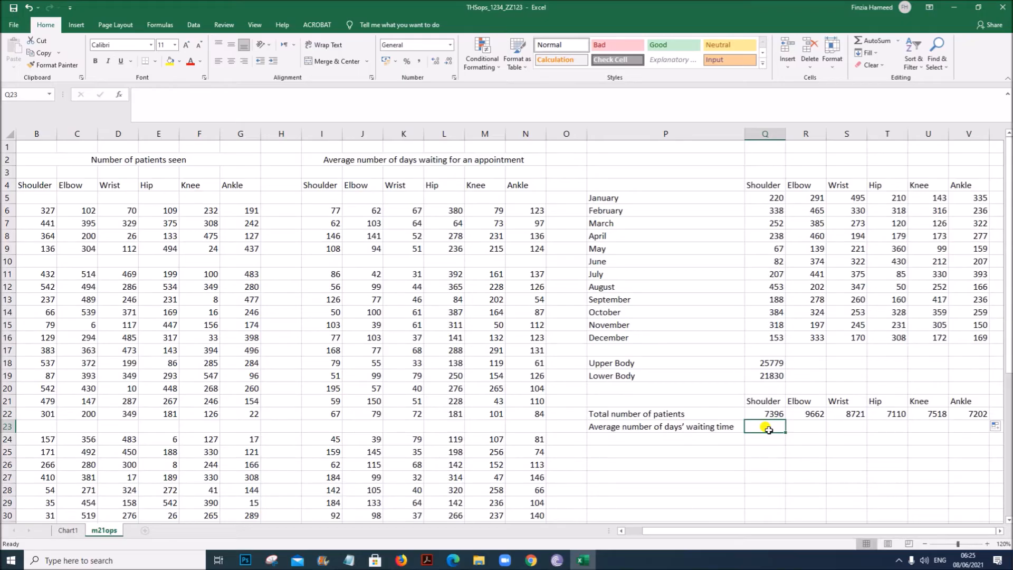
text(=avera)
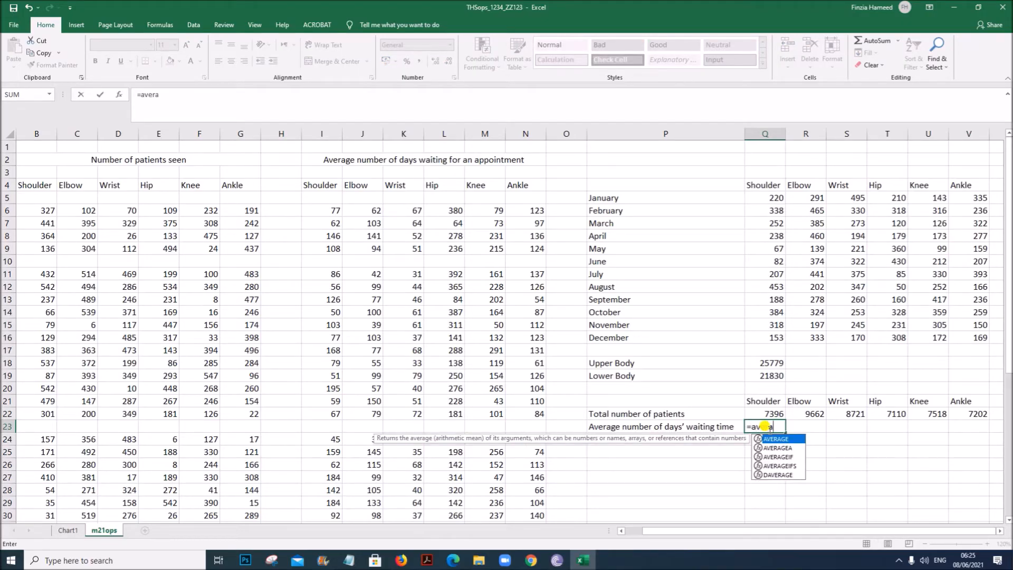
text(ge()
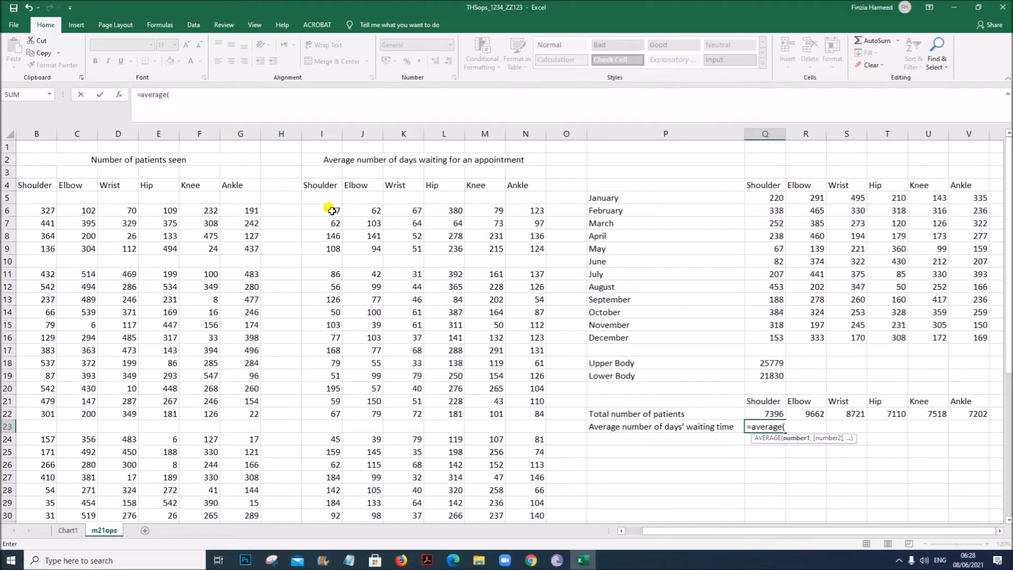
drag(331, 211, 336, 501)
scroll(916, 366, up, 6)
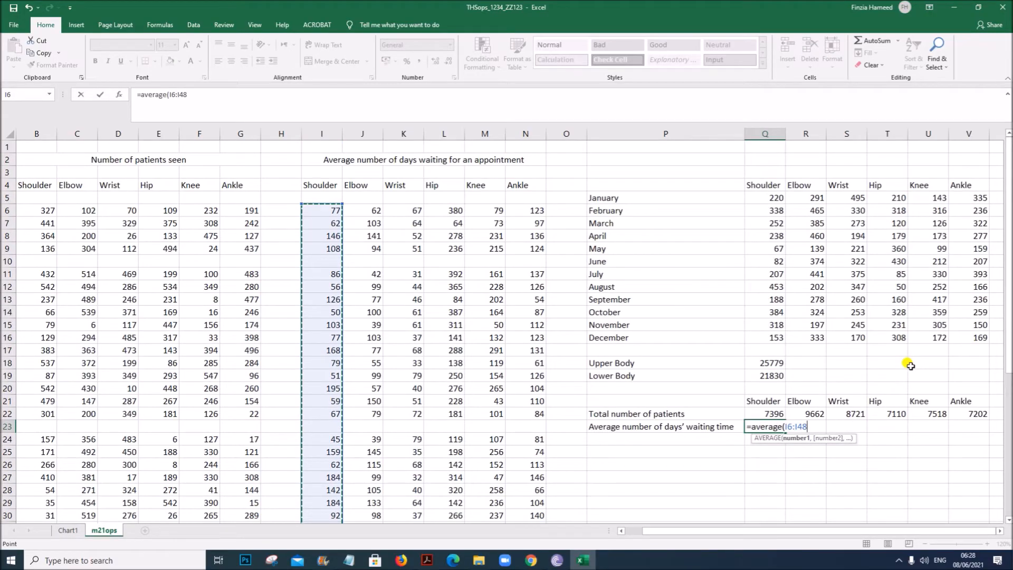
text())
key(Return)
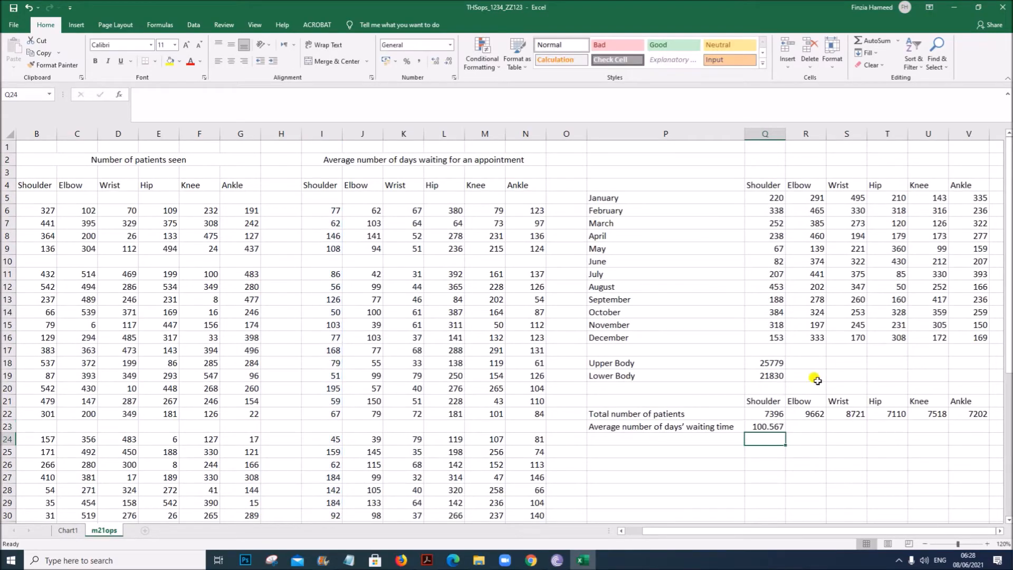
click(781, 428)
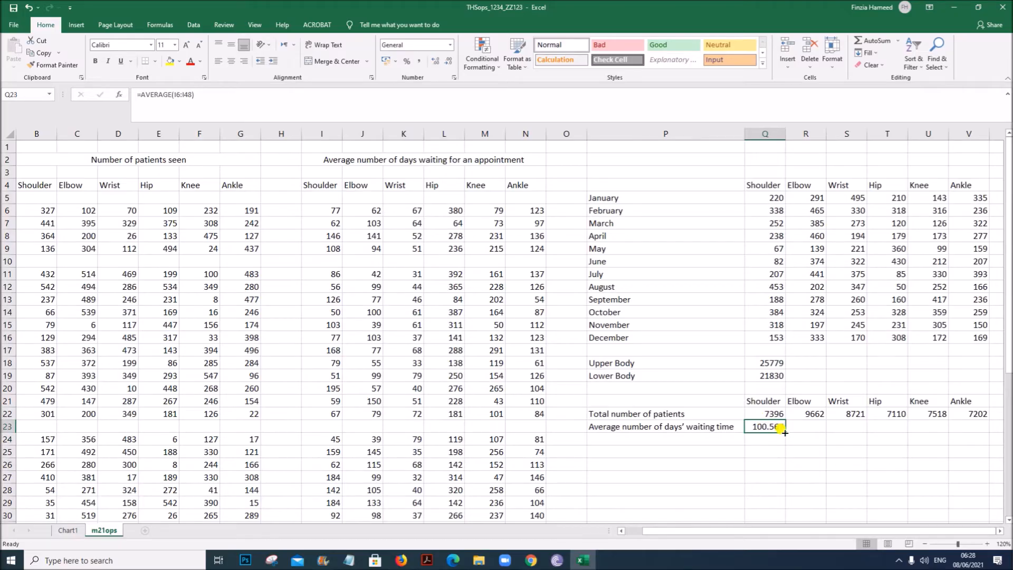
drag(784, 432, 977, 436)
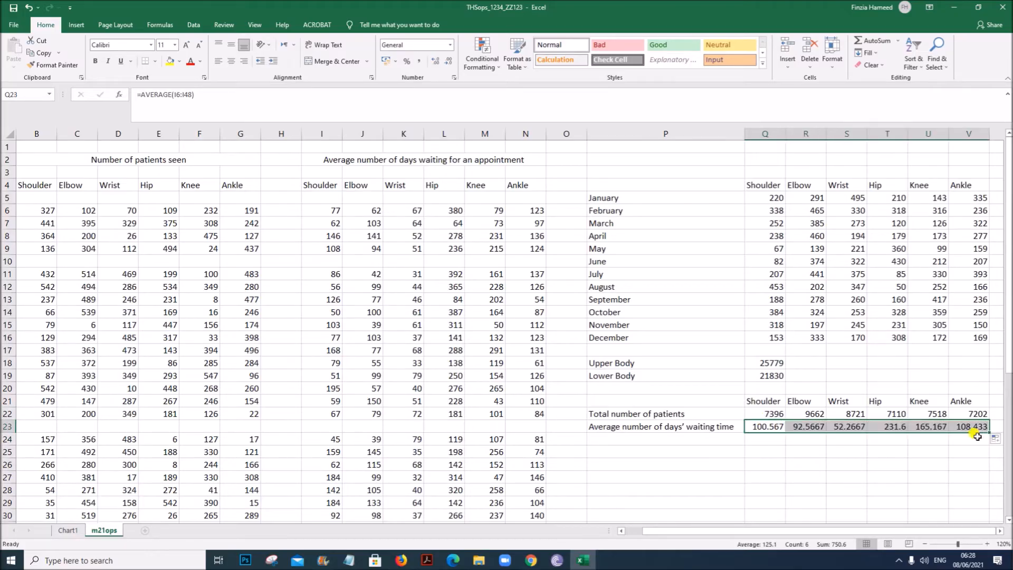
drag(758, 529, 758, 530)
click(921, 461)
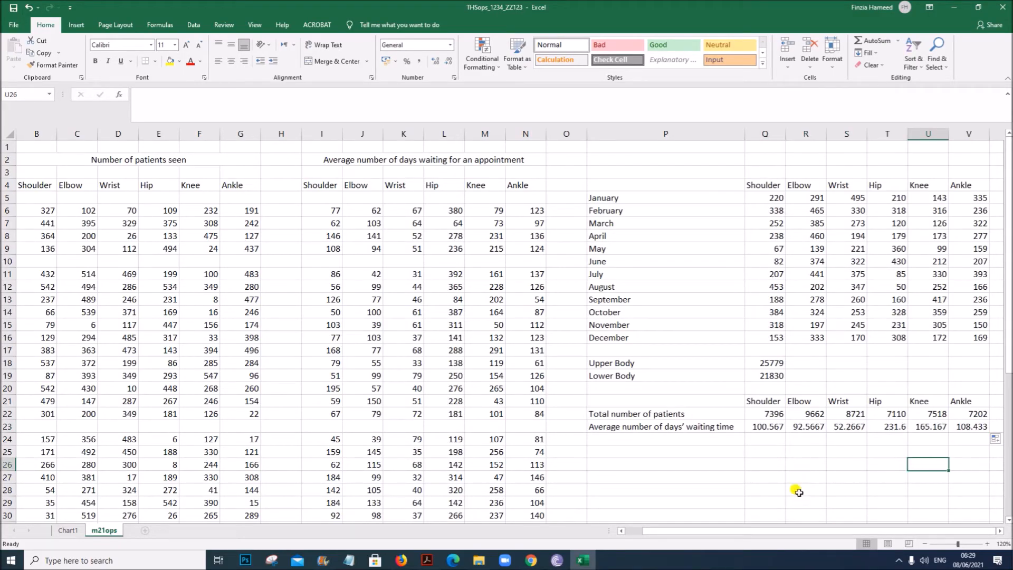
- Select the department totals and averages in P21:V23 and insert a Clustered Column – Line combo chart
click(427, 560)
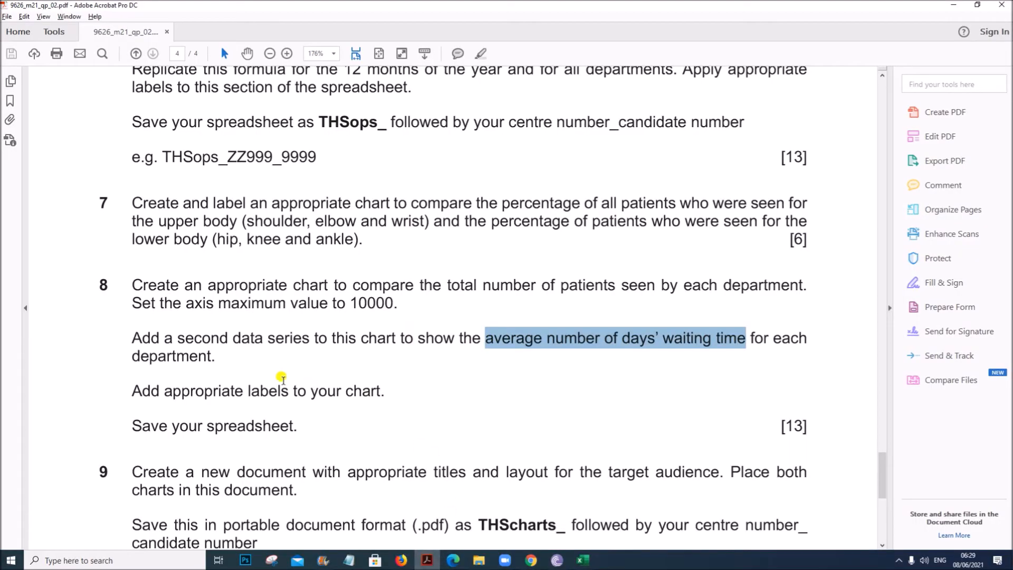
click(246, 364)
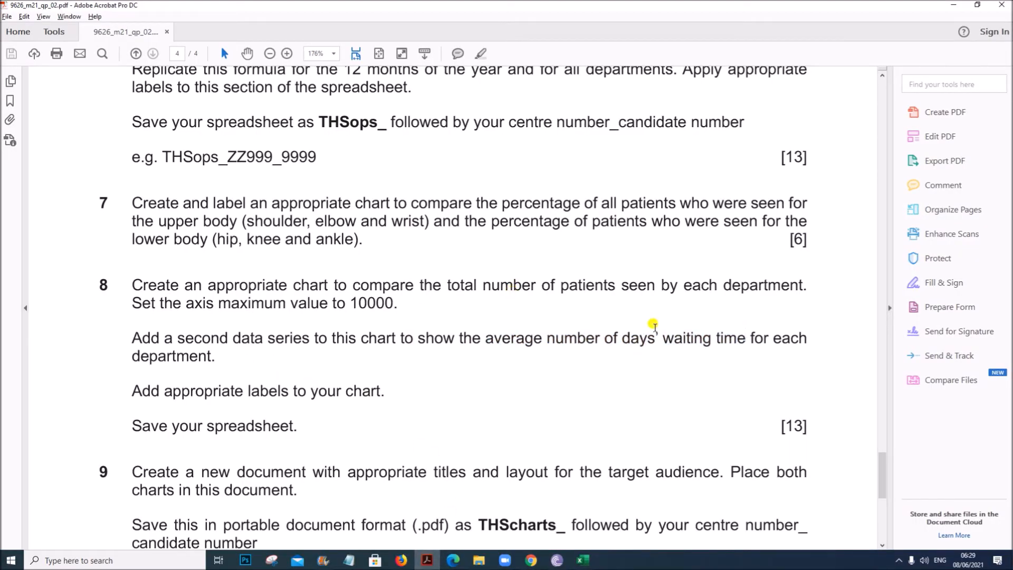
click(582, 560)
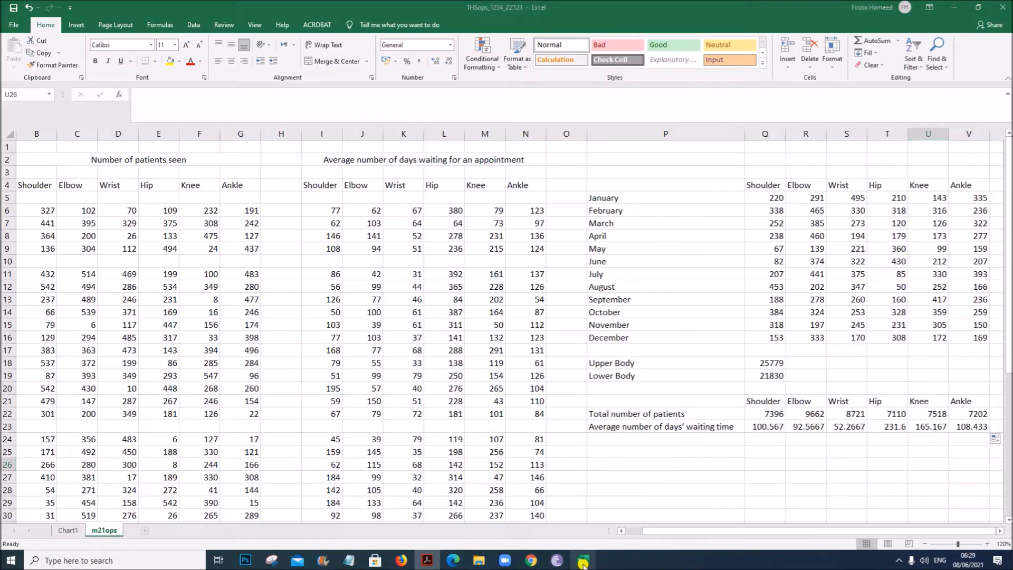
drag(702, 402, 972, 423)
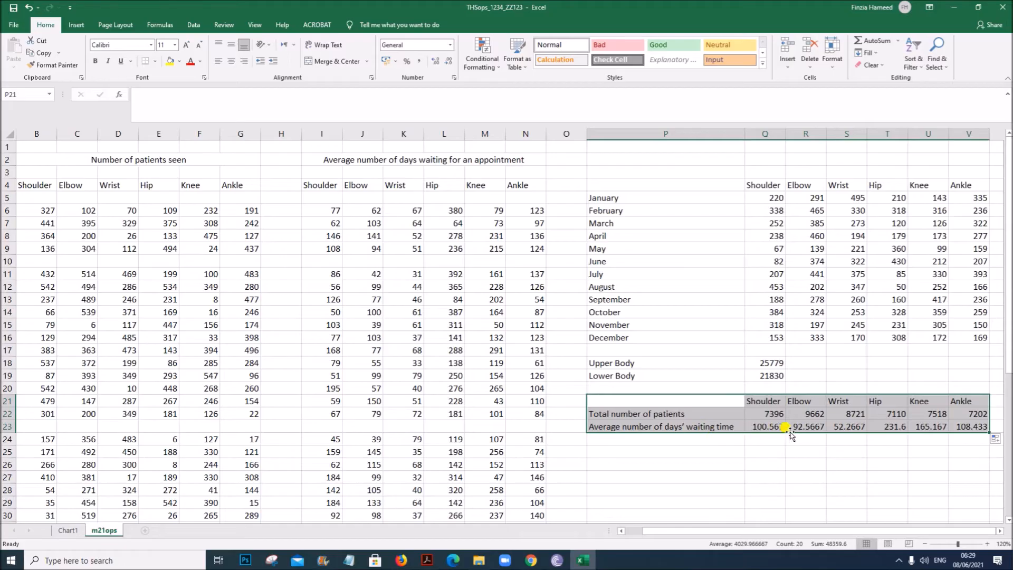
click(76, 27)
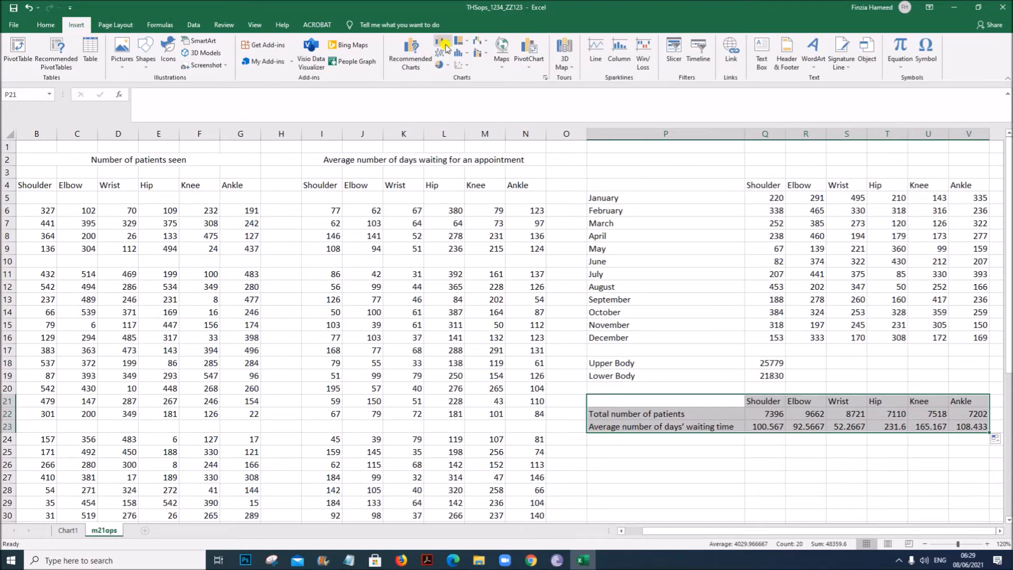
click(444, 42)
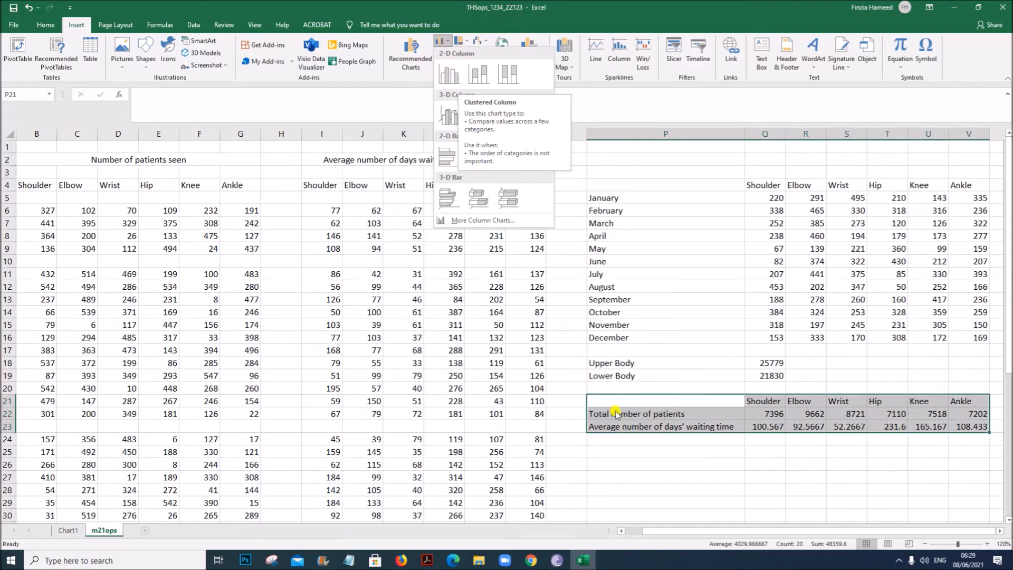
click(428, 560)
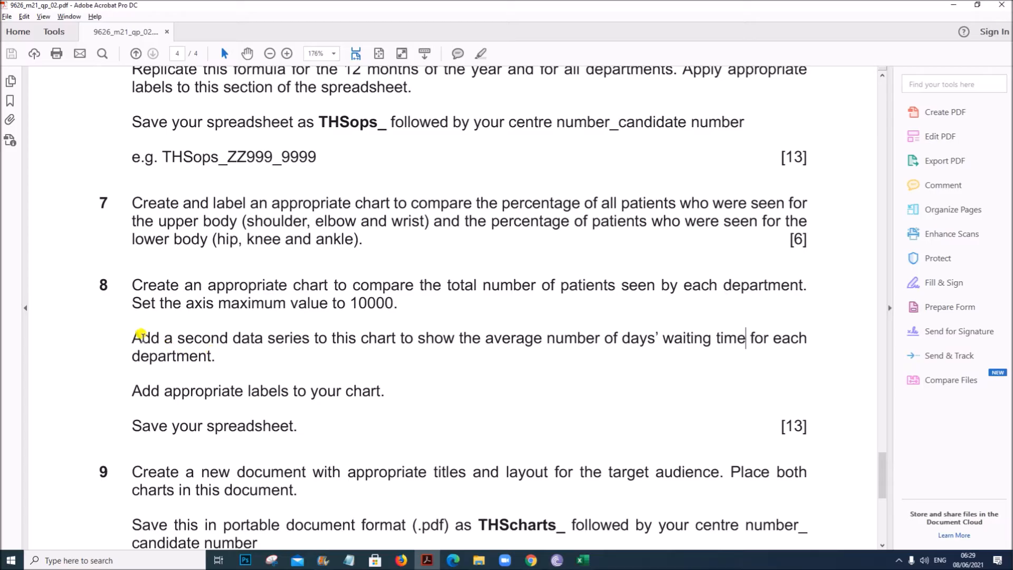
drag(133, 338, 769, 335)
click(582, 561)
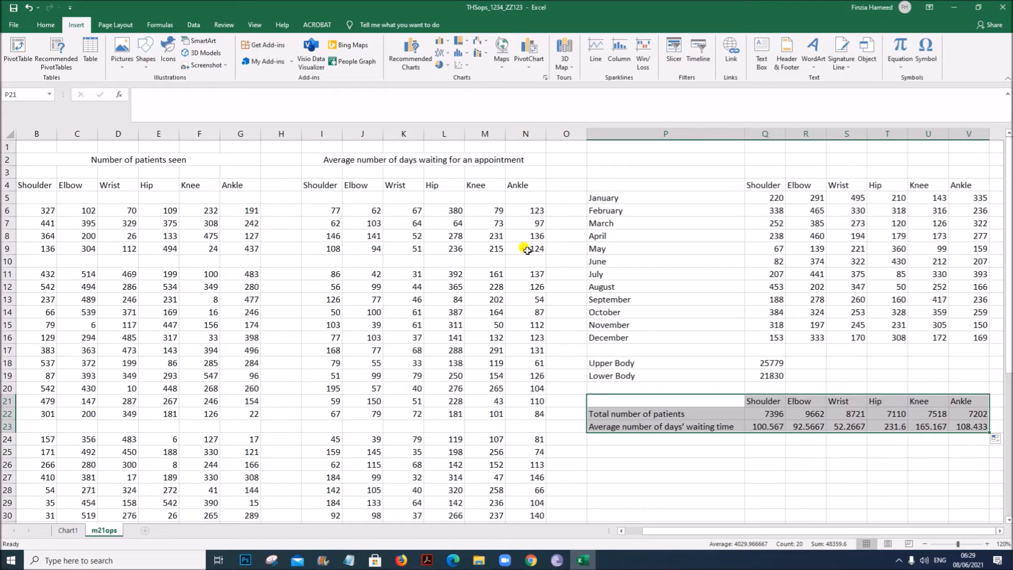
click(443, 42)
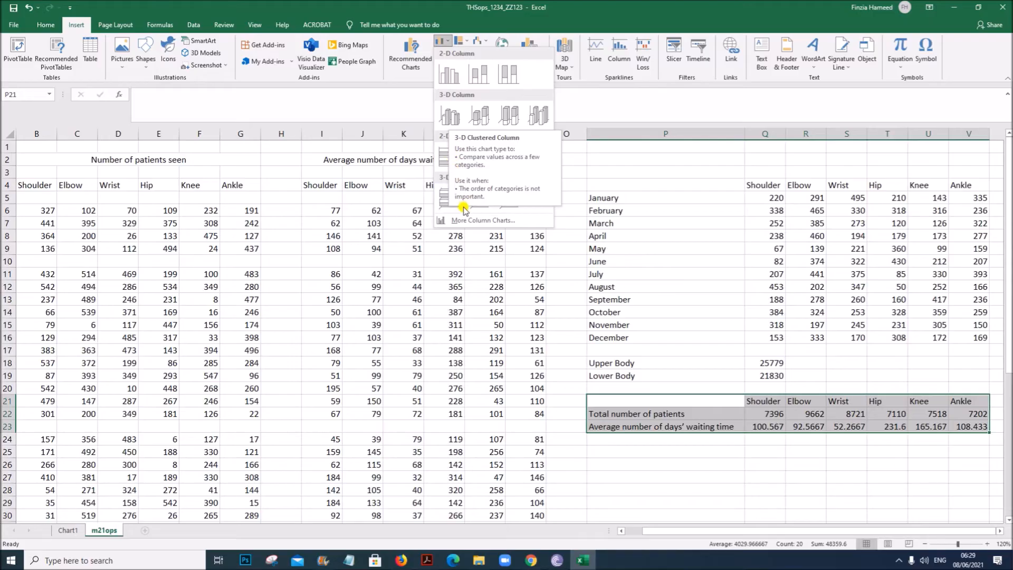
click(468, 221)
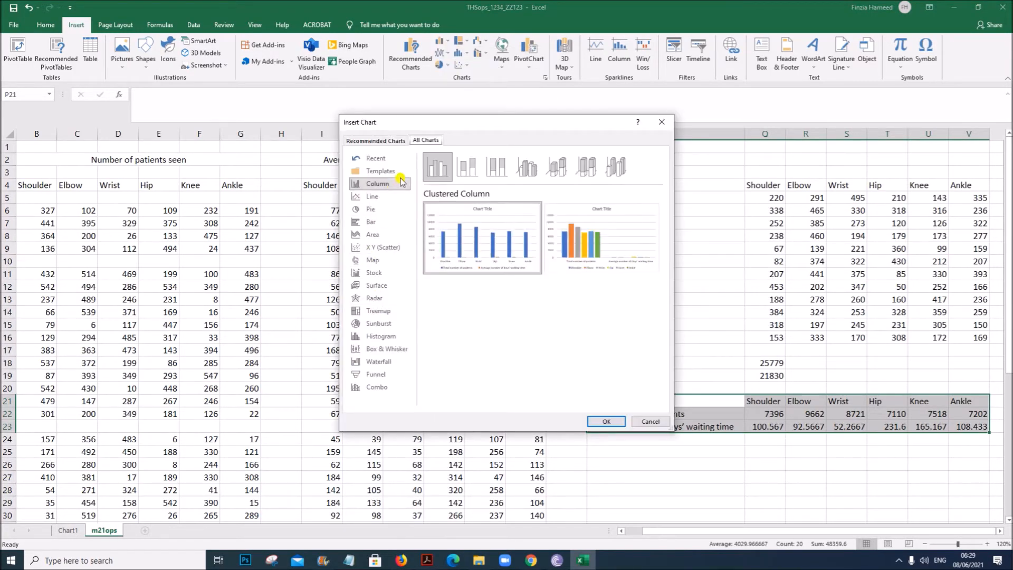
click(377, 387)
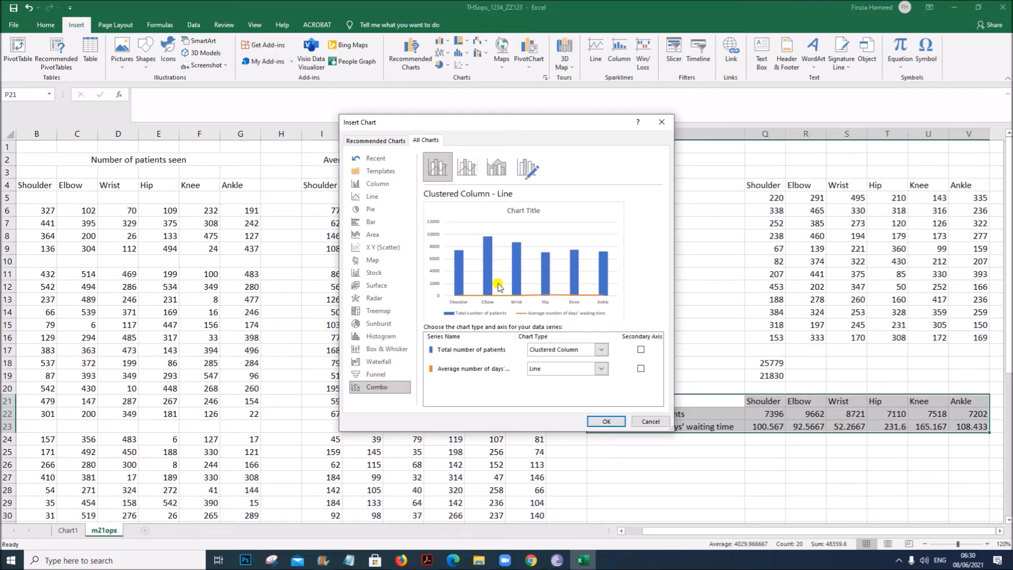
click(604, 421)
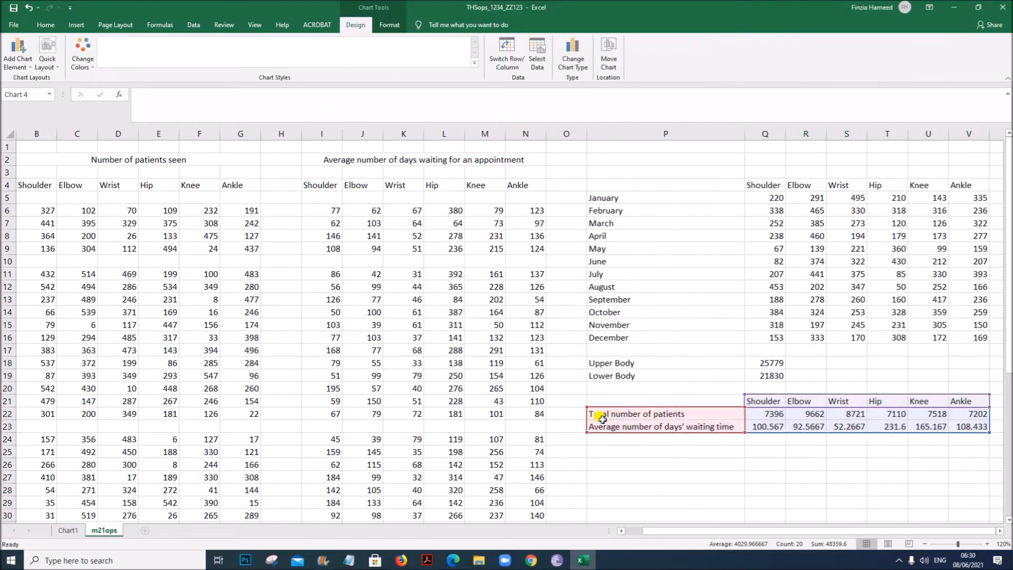
- Move the chart up and plot the average waiting time series on the secondary axis
drag(548, 255, 481, 199)
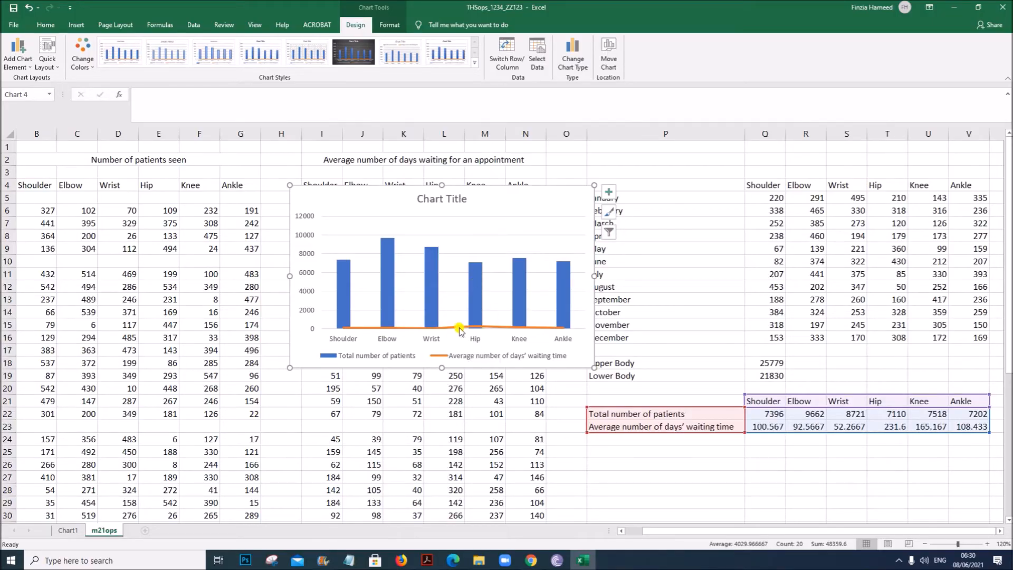
mouse_move(457, 328)
click(467, 327)
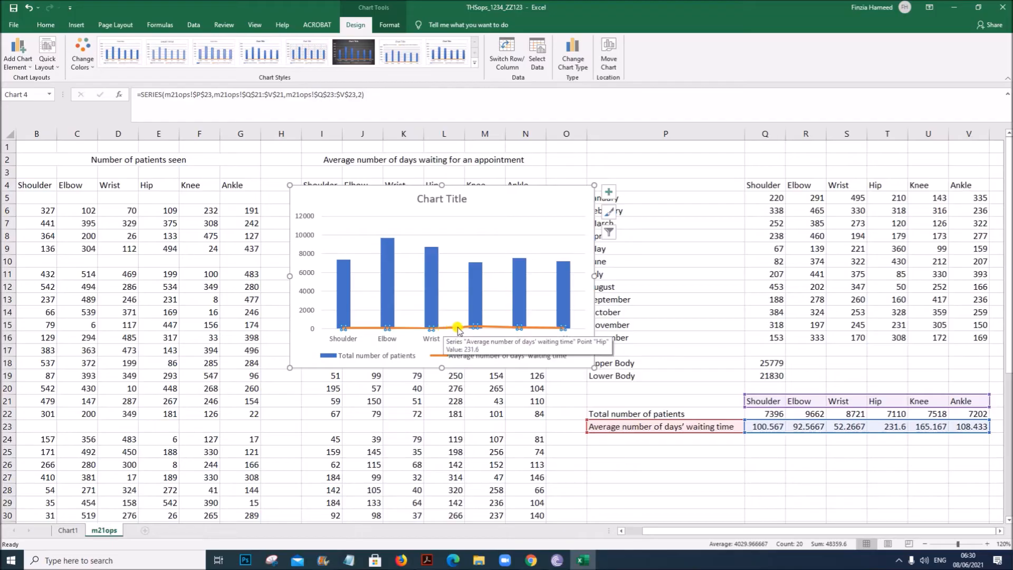
right_click(474, 327)
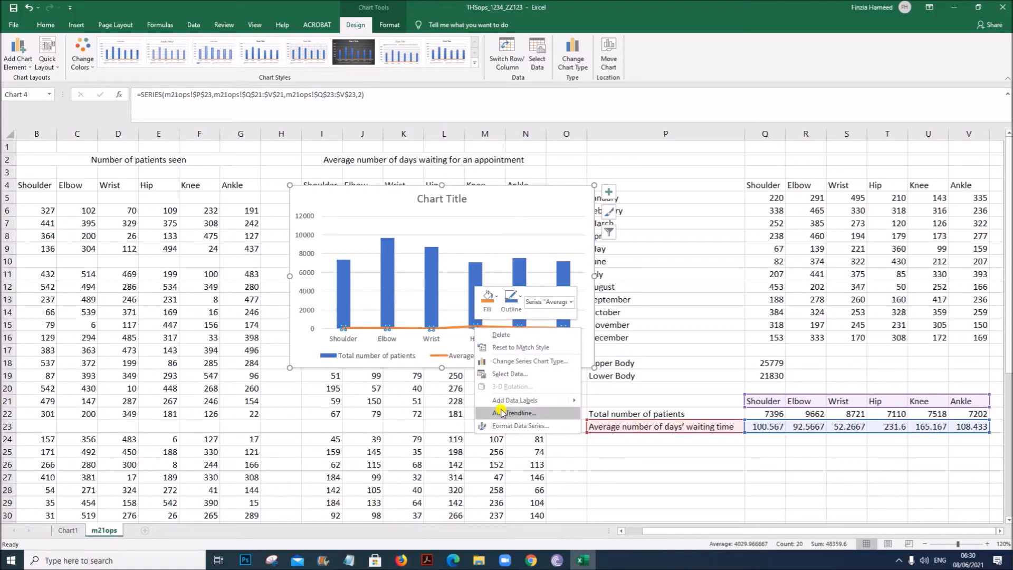
click(507, 425)
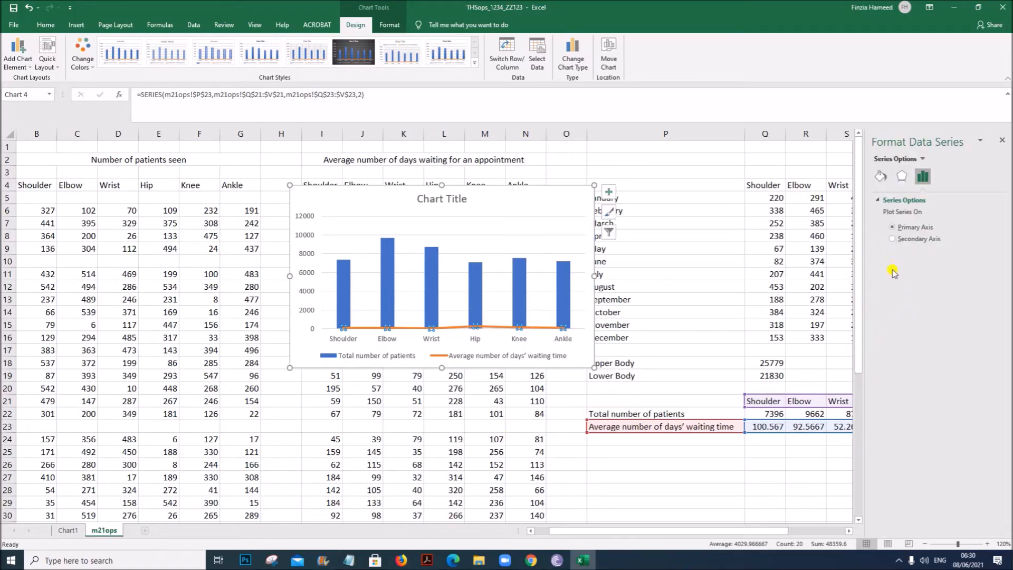
click(898, 242)
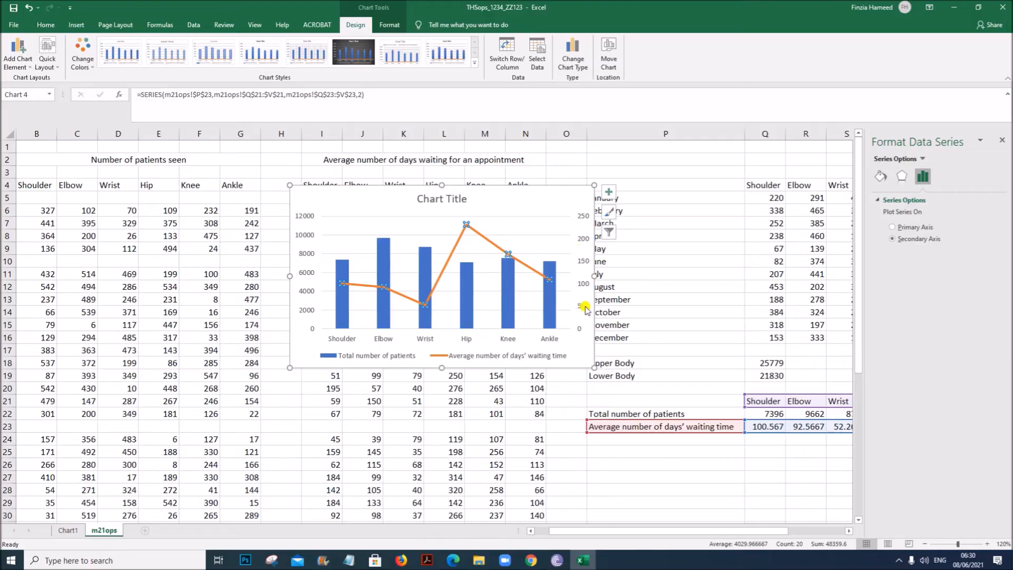
- Set the primary vertical axis maximum to 10000, as the task requires
click(420, 562)
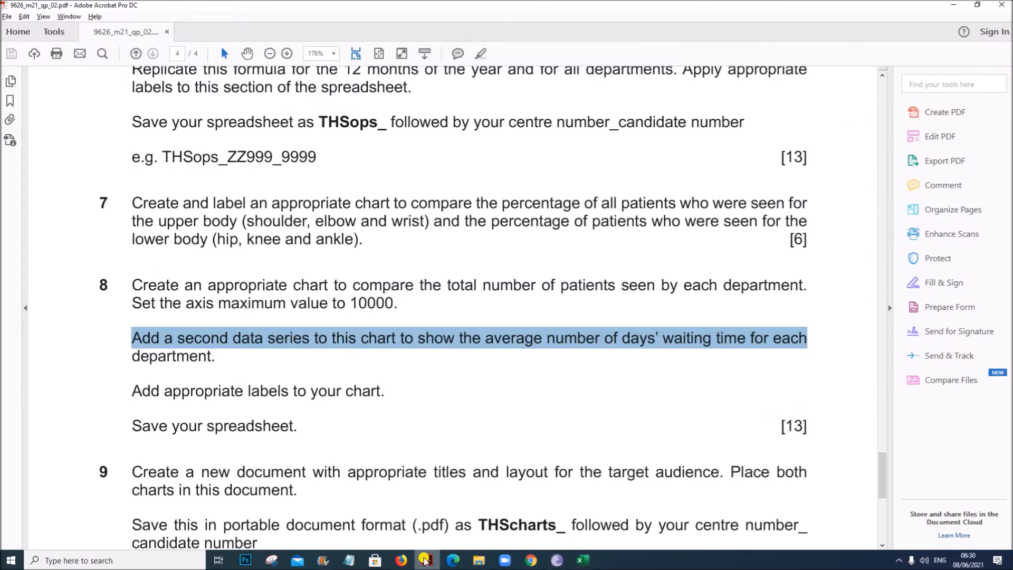
click(409, 335)
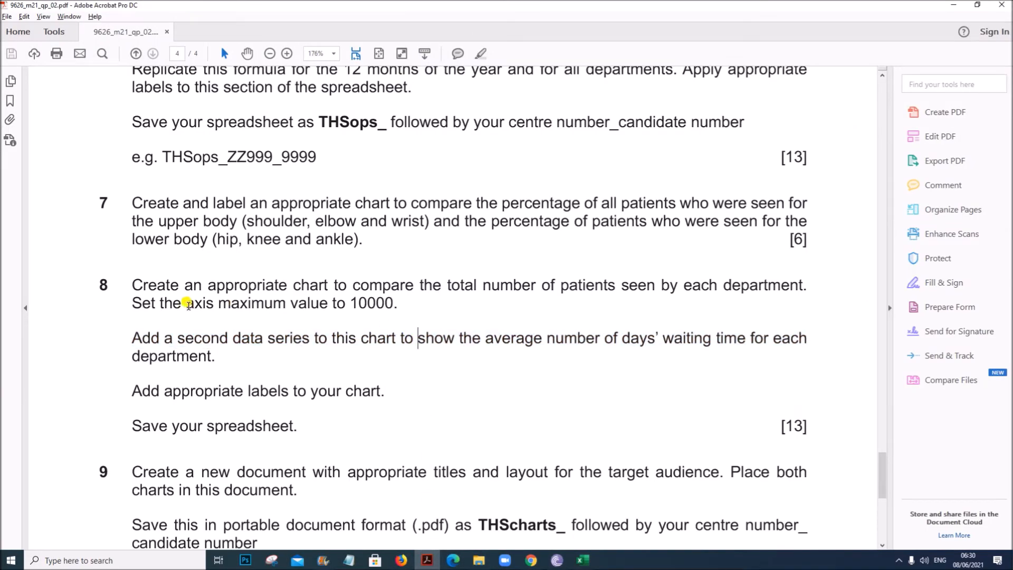
drag(185, 304, 375, 302)
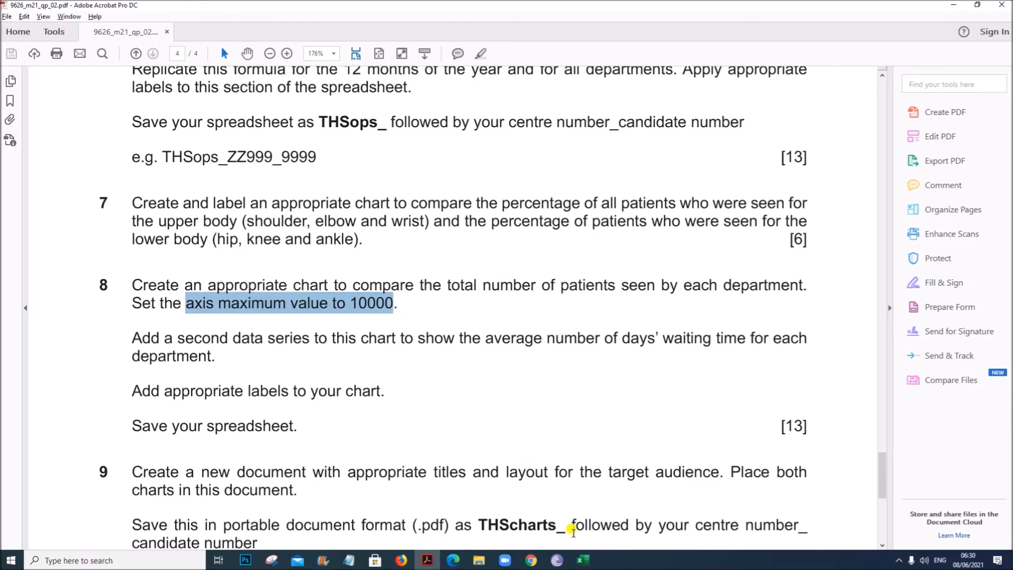
click(582, 560)
click(309, 253)
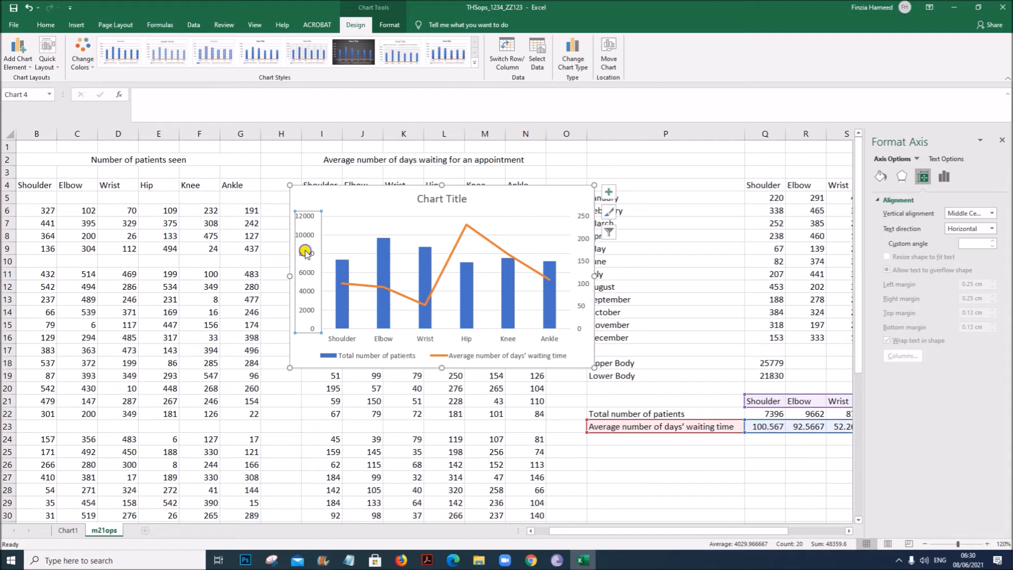
right_click(307, 253)
click(352, 362)
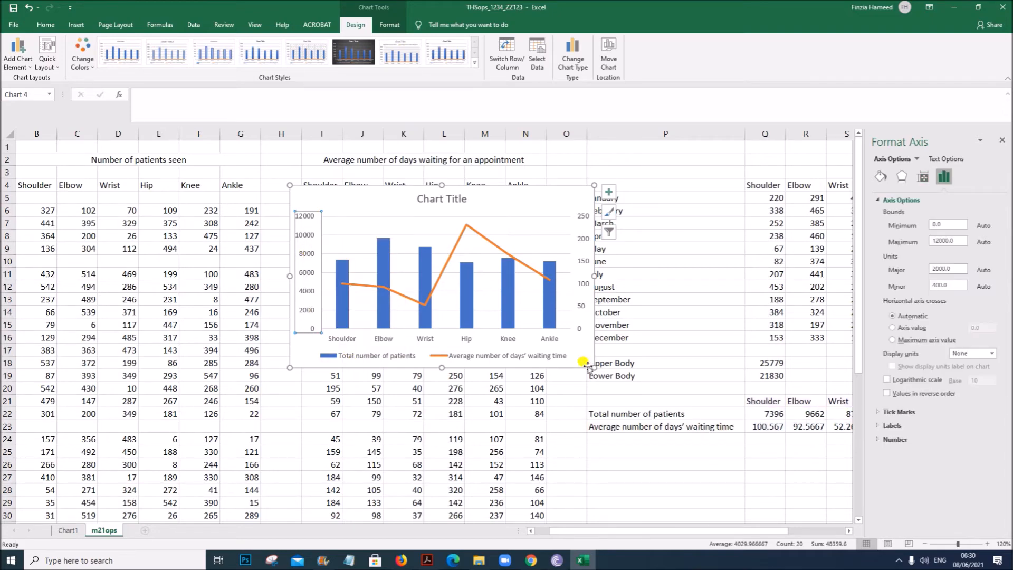
drag(953, 244, 909, 241)
click(551, 210)
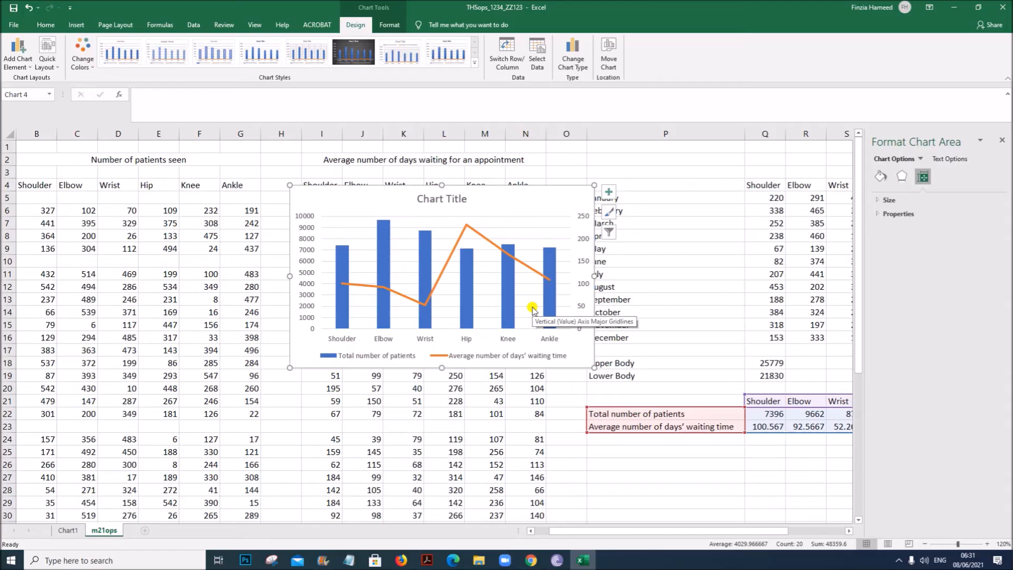
- Set the chart title to 'comparison of the total number of patients seen by each department and' using text copied from the task
click(427, 204)
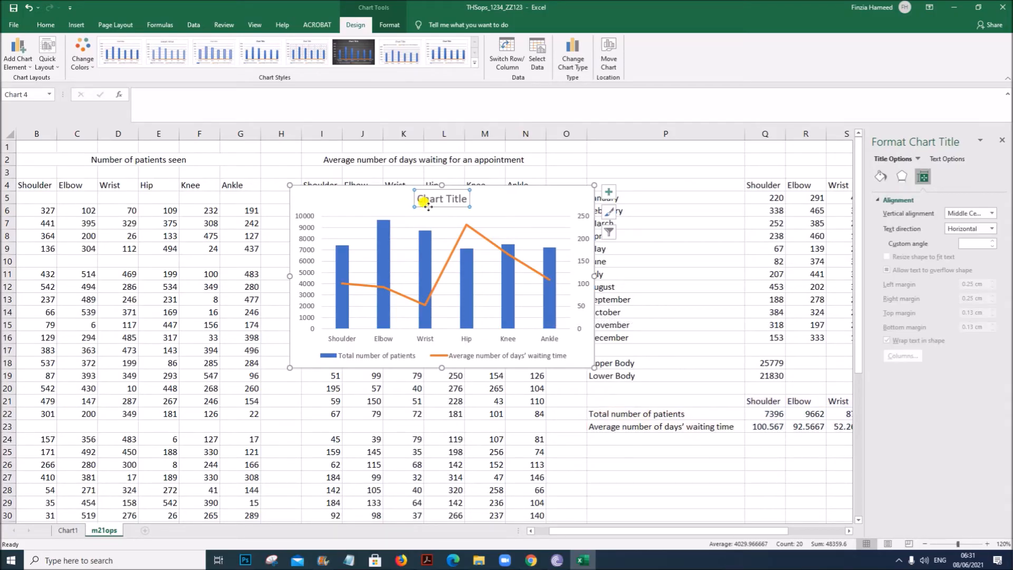
click(427, 560)
click(380, 310)
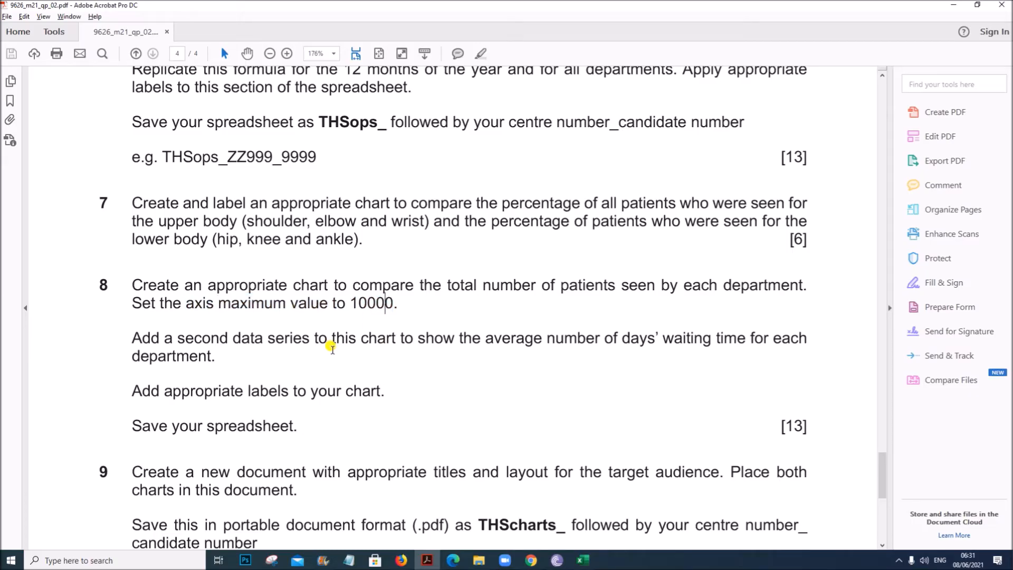
drag(350, 282, 797, 286)
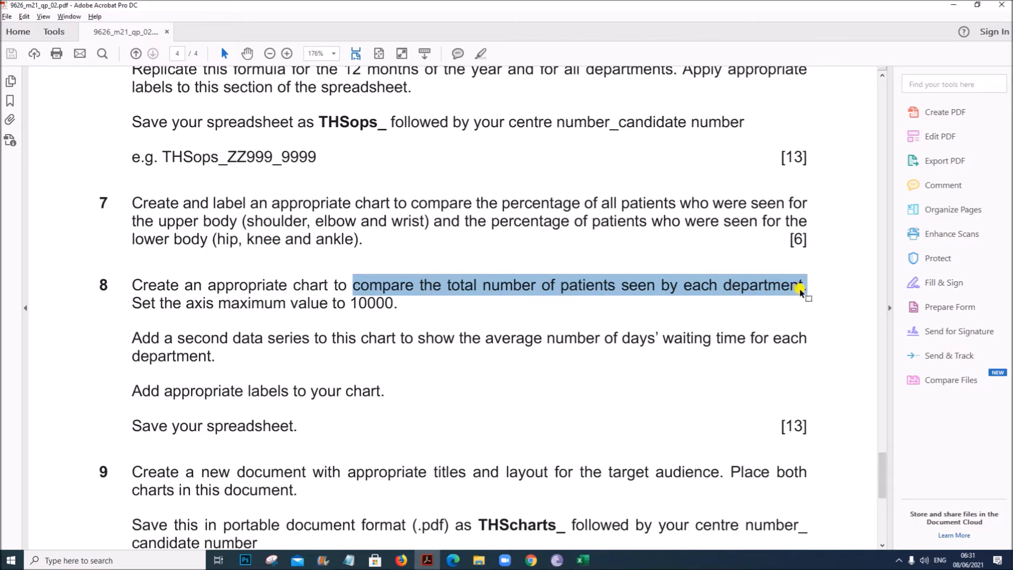
click(582, 560)
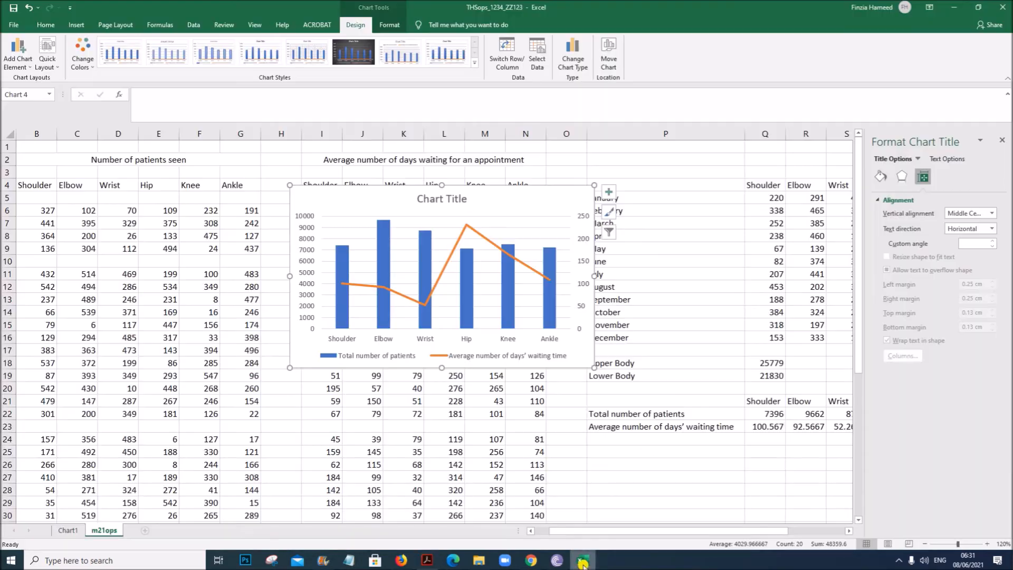
click(465, 199)
drag(467, 199, 417, 203)
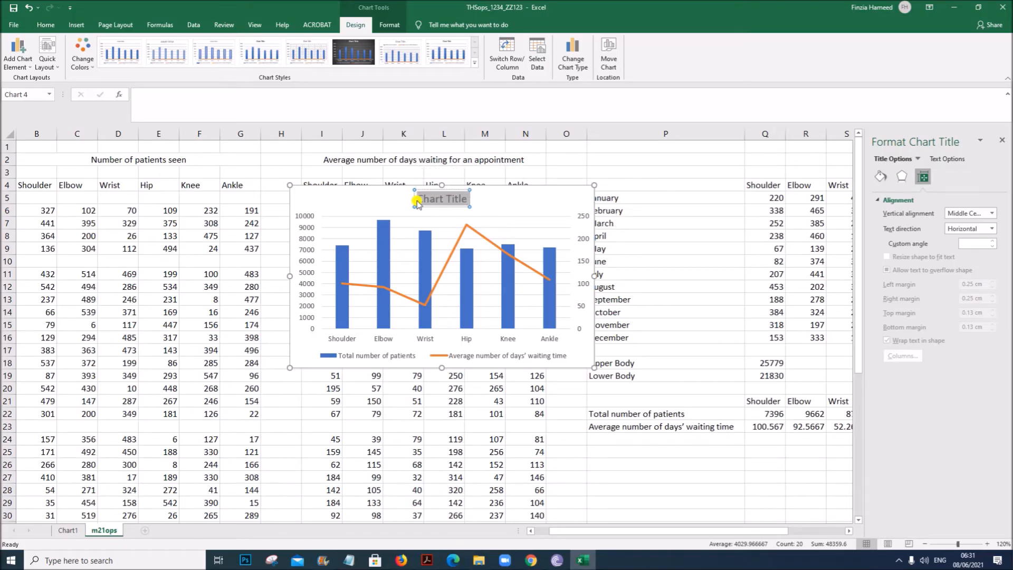
text(compare the total number of patients seen by each department.)
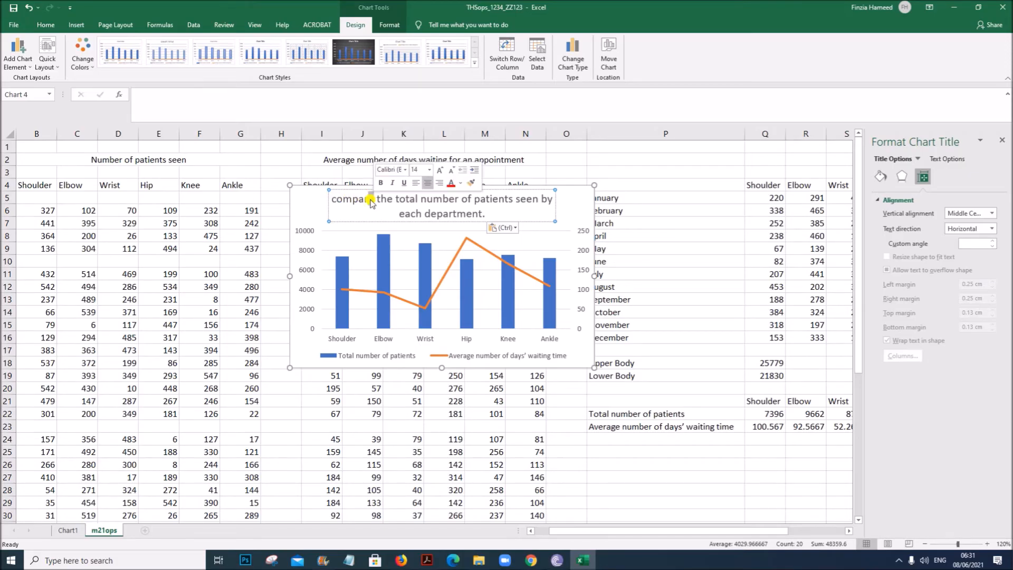
click(372, 200)
key(BackSpace)
text(ison)
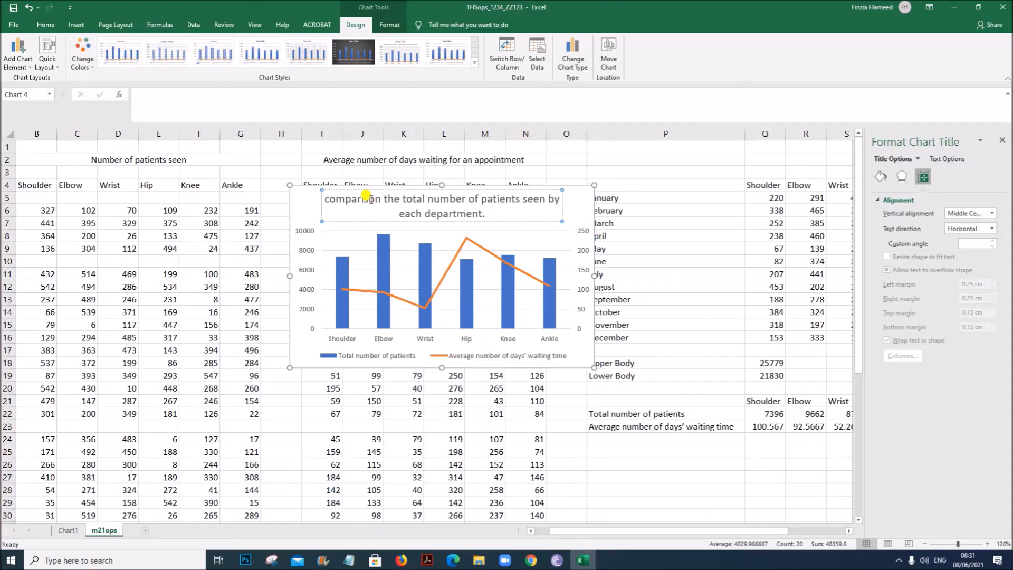
text( of)
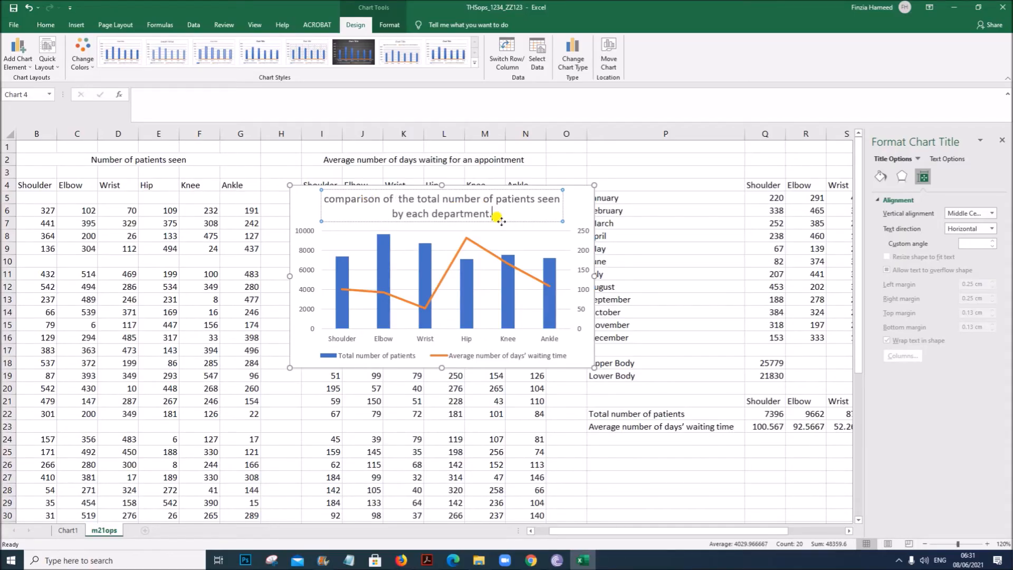
key(BackSpace)
text(and)
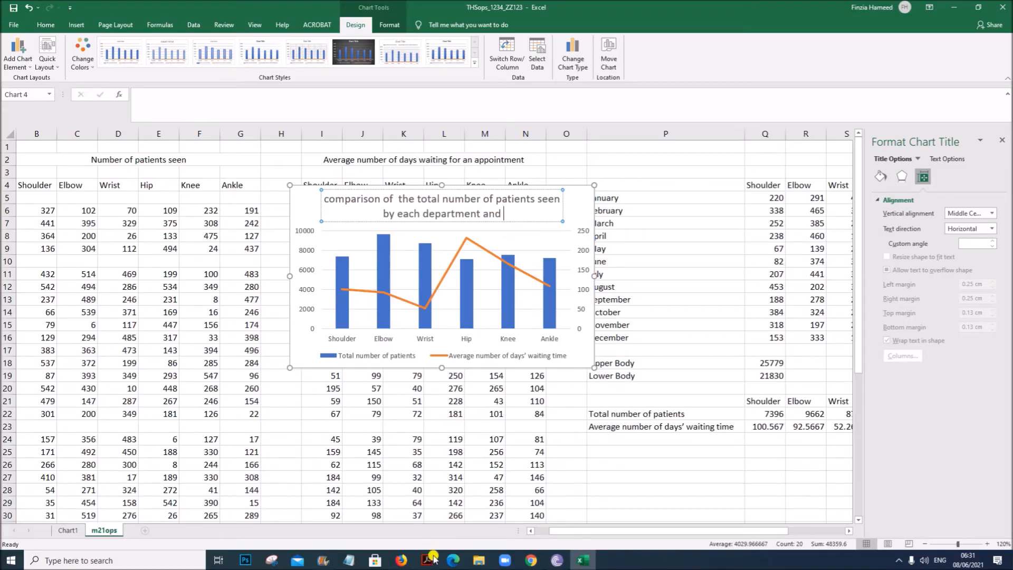
- Copy 'the average number of days' waiting time for each department' from the task paper and append it to the chart title
click(428, 559)
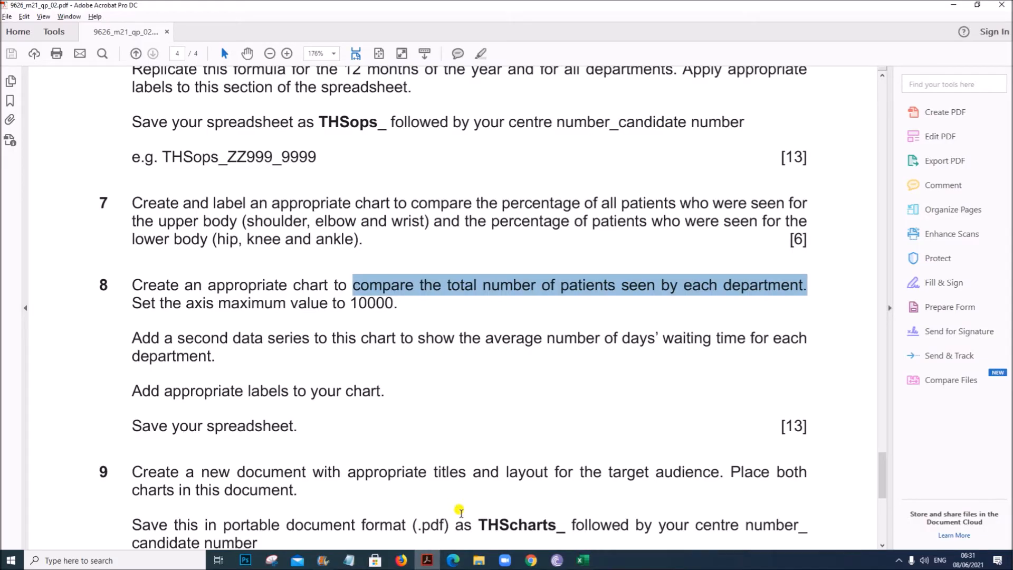
drag(460, 339, 211, 359)
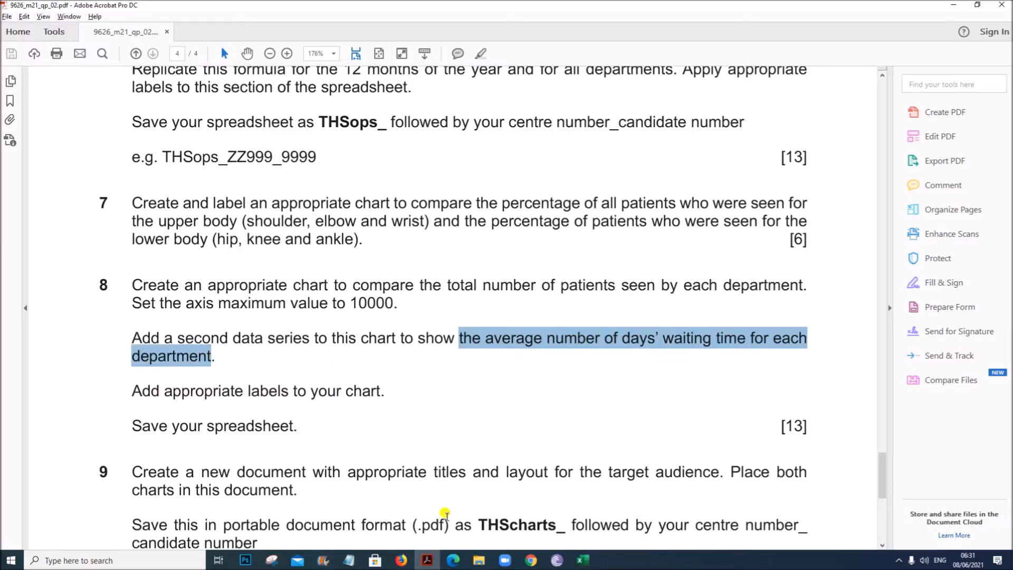
click(583, 559)
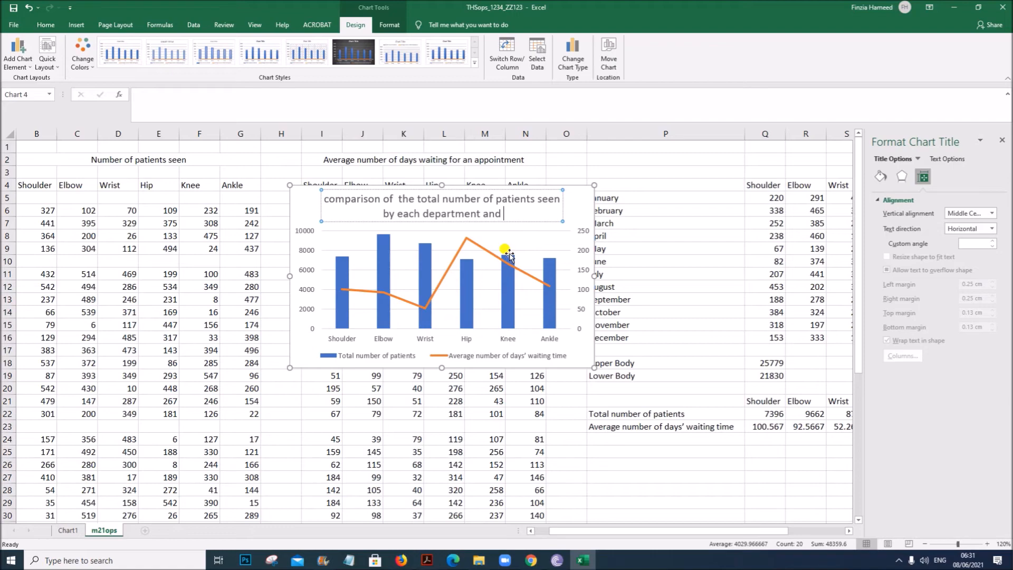
text(the average number of days’ waiting time for each department)
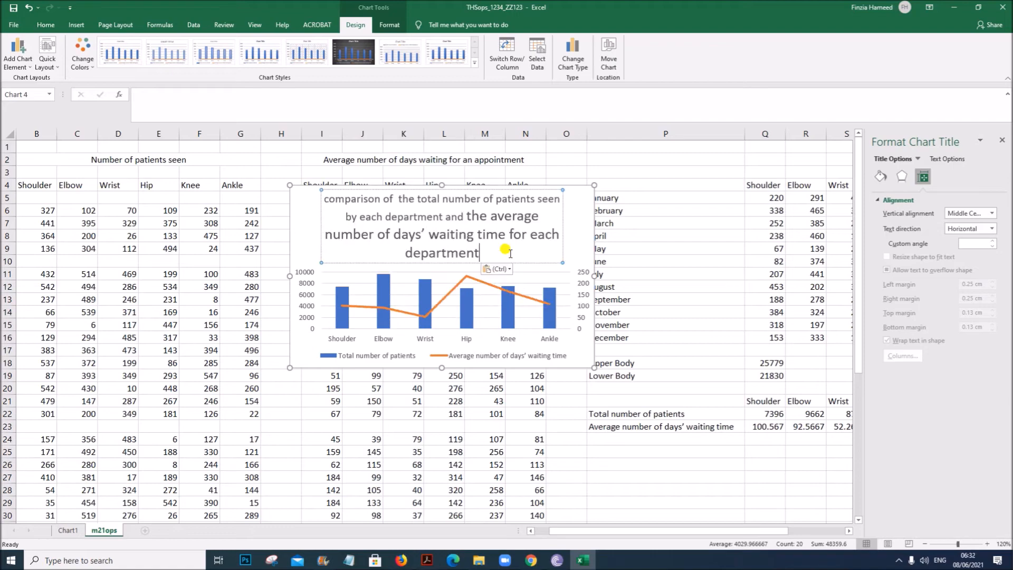
- Select the whole chart title text and set its font size to 14
click(564, 360)
click(325, 195)
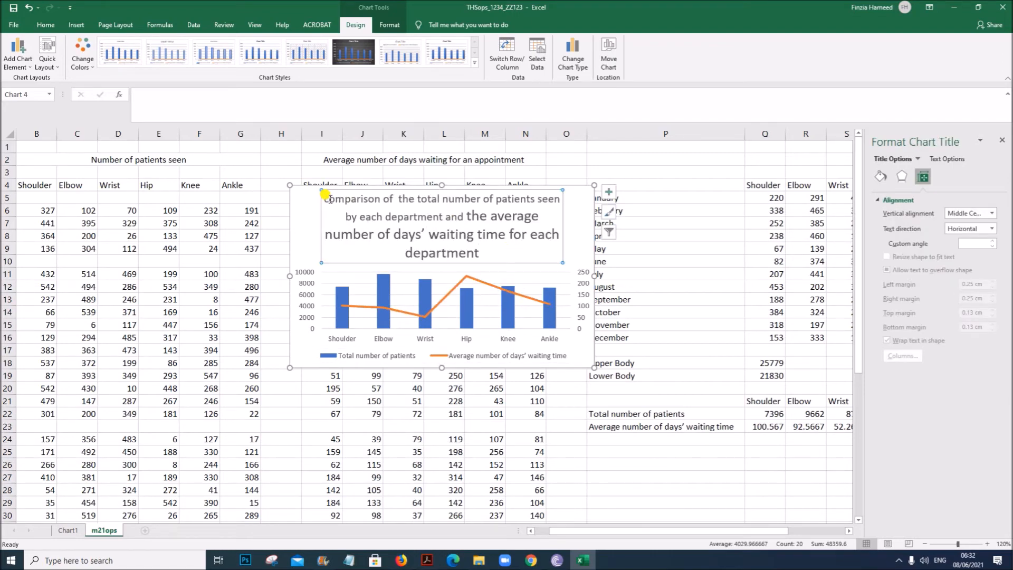
drag(324, 198, 469, 252)
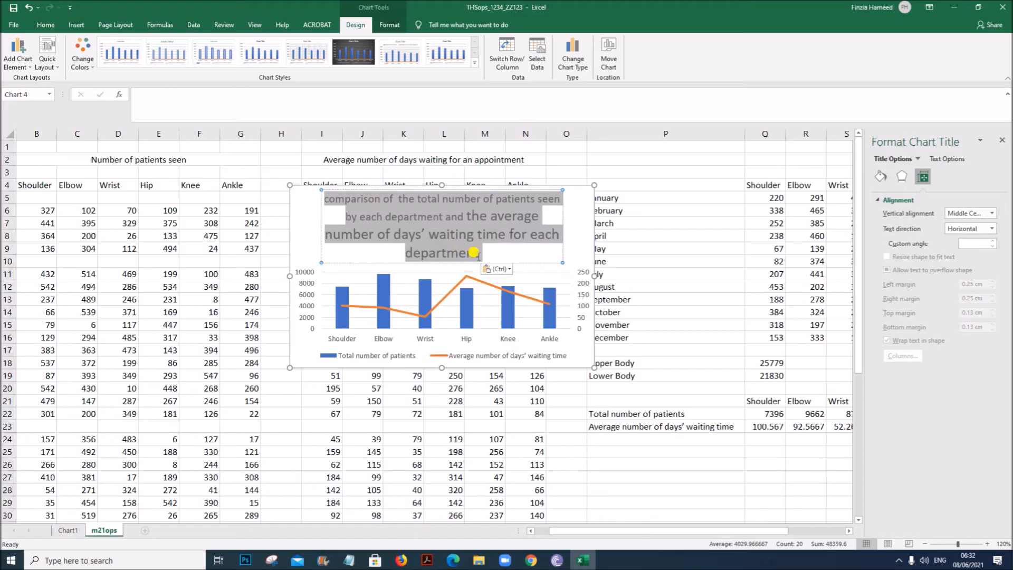
click(46, 25)
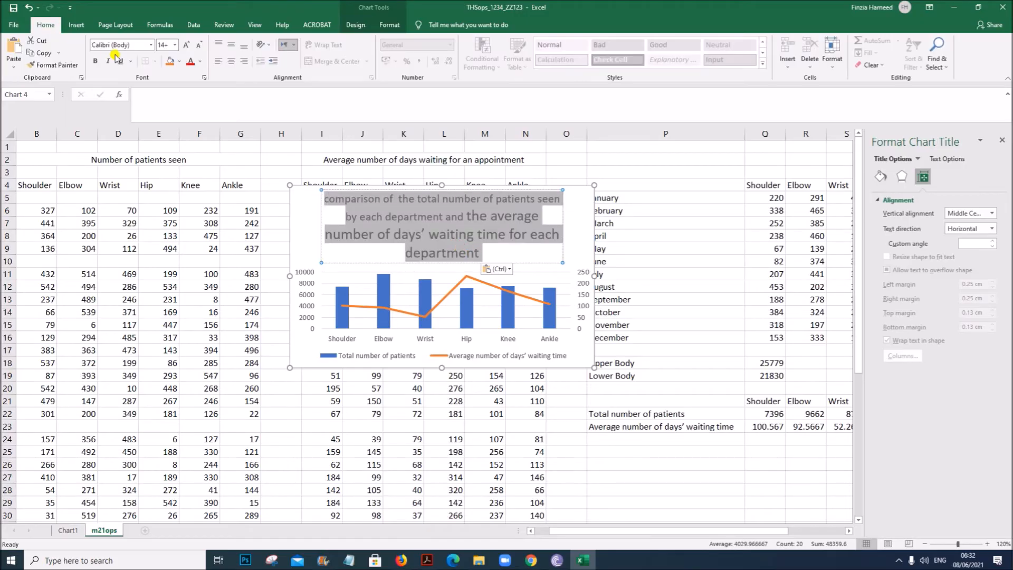
click(175, 45)
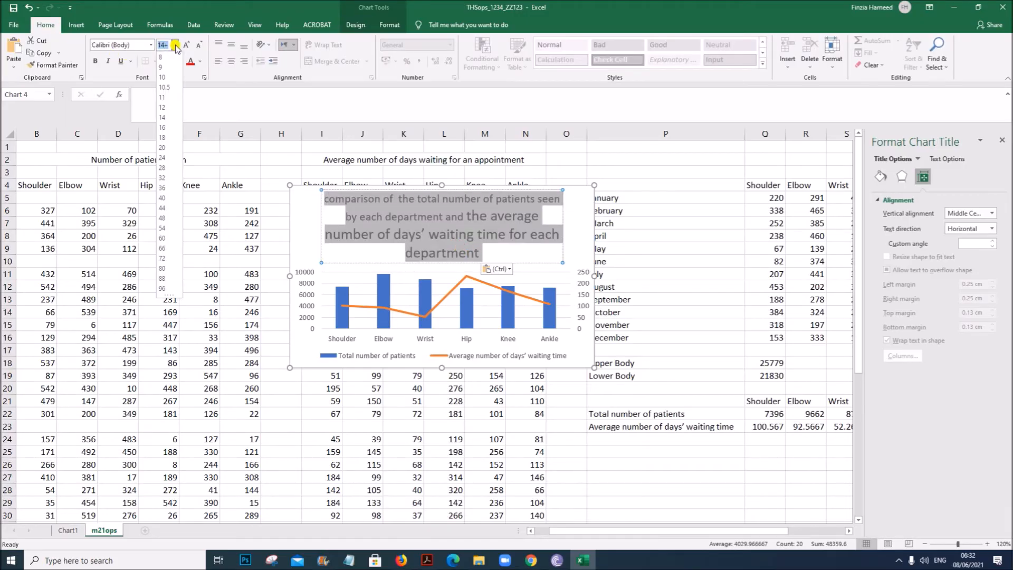
click(165, 118)
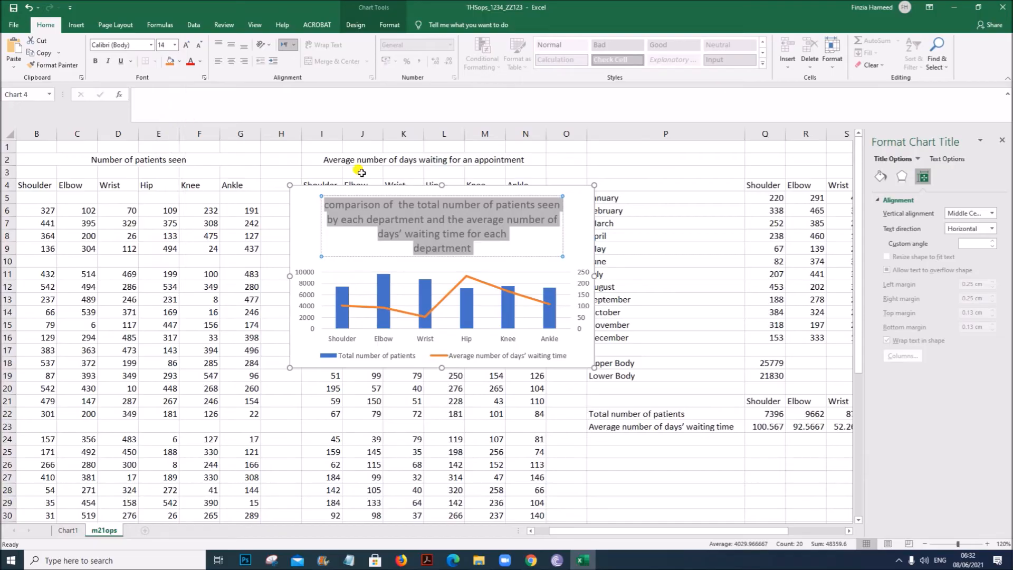
- Capitalise the first letter of the chart title to read 'Comparison'
click(325, 205)
text(C)
key(Delete)
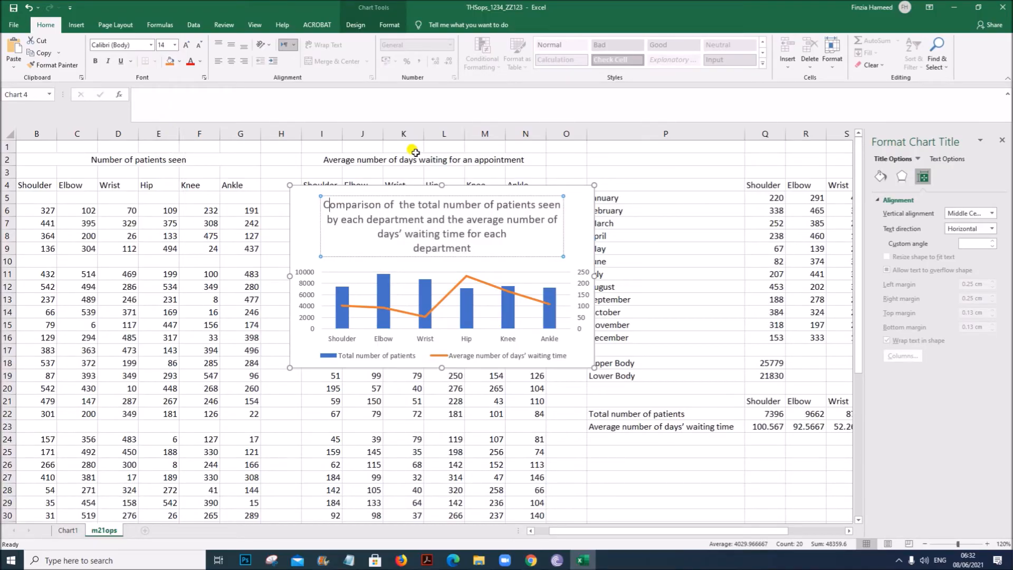
- Enlarge the chart by extending its bottom edge downward
click(567, 363)
click(582, 338)
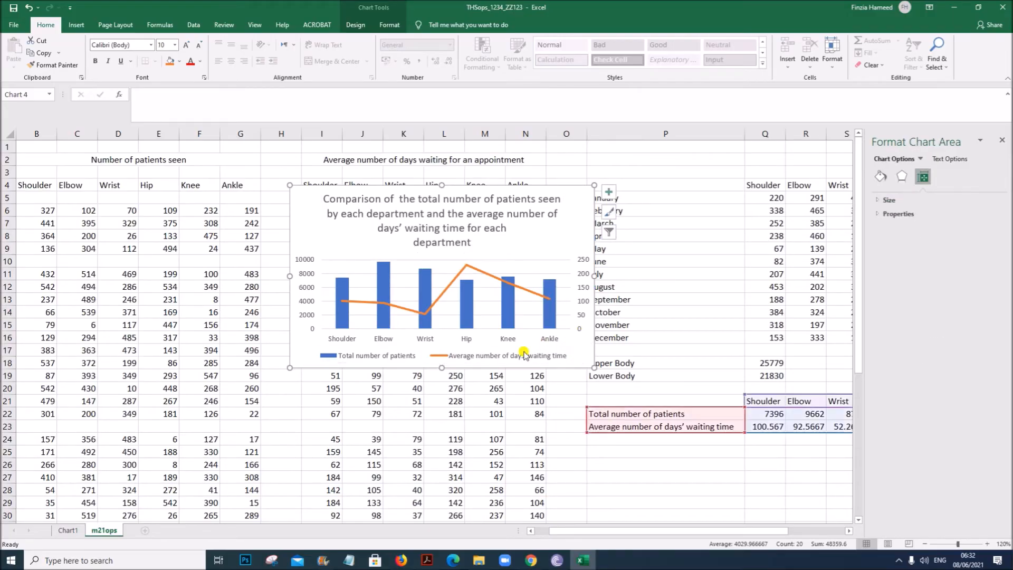
drag(443, 367, 428, 466)
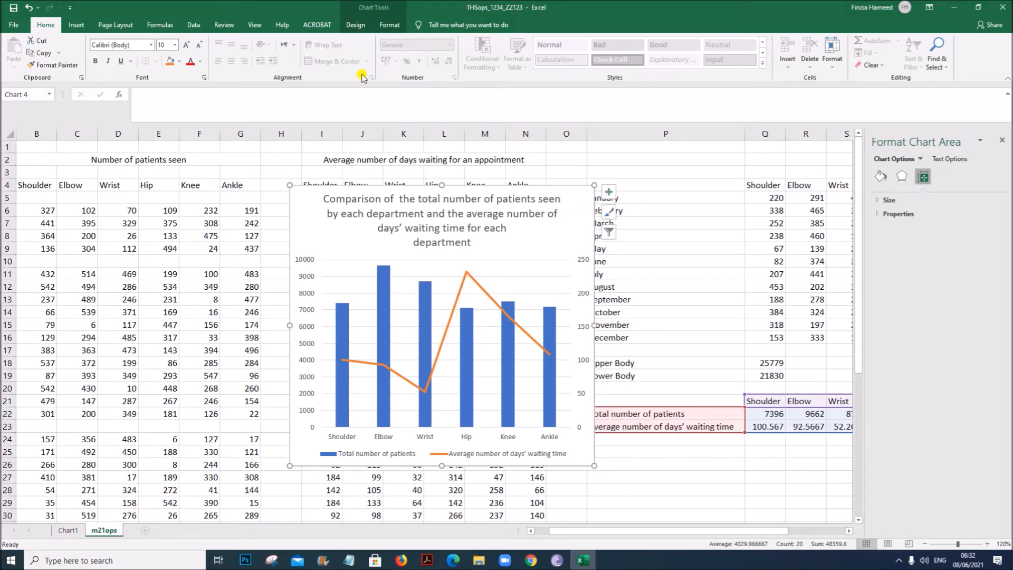
- Move the chart to a new chart sheet named Chart2
click(359, 26)
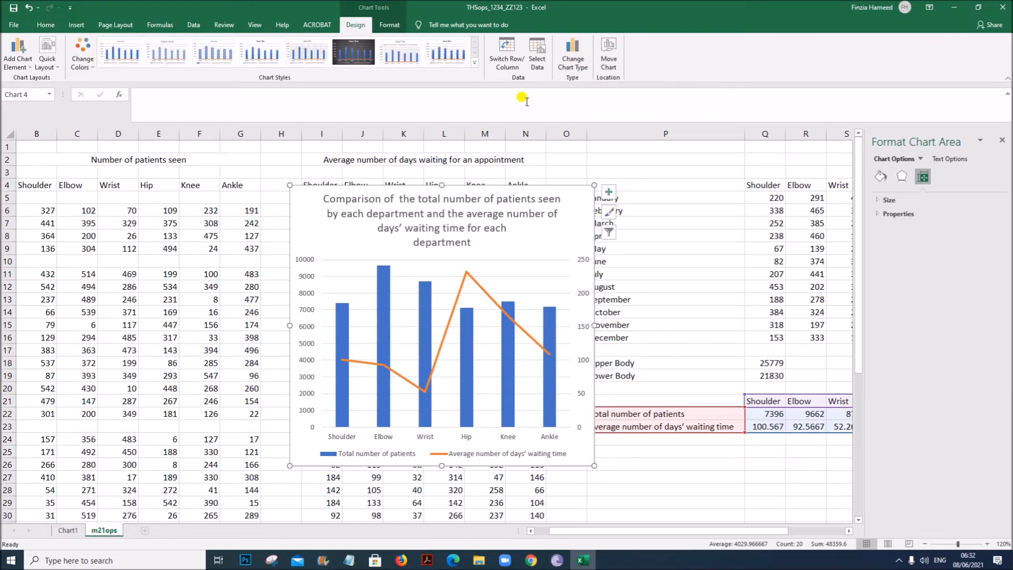
click(609, 59)
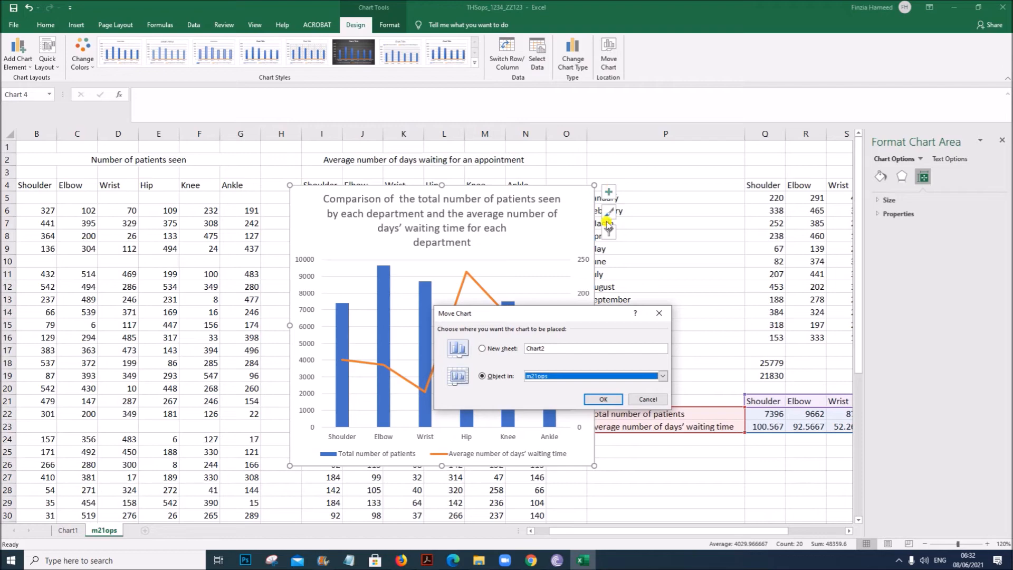
click(501, 349)
click(603, 400)
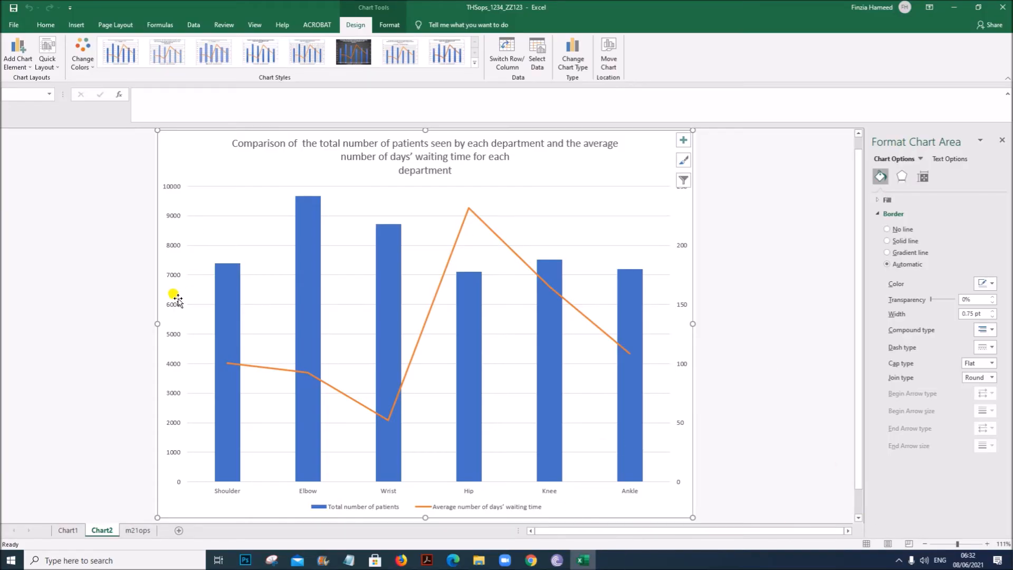
- Add axis titles to the chart
click(174, 217)
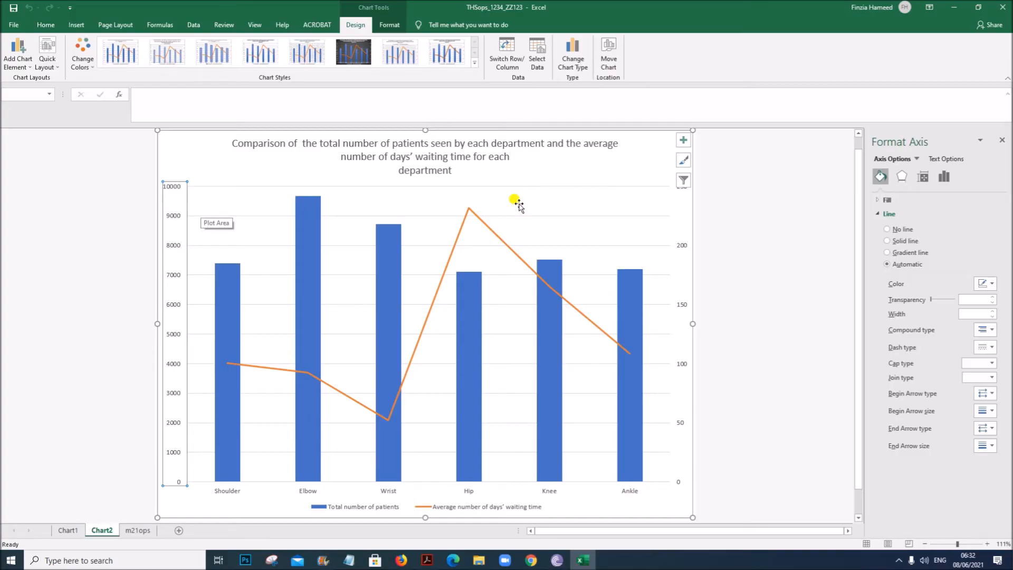
click(684, 140)
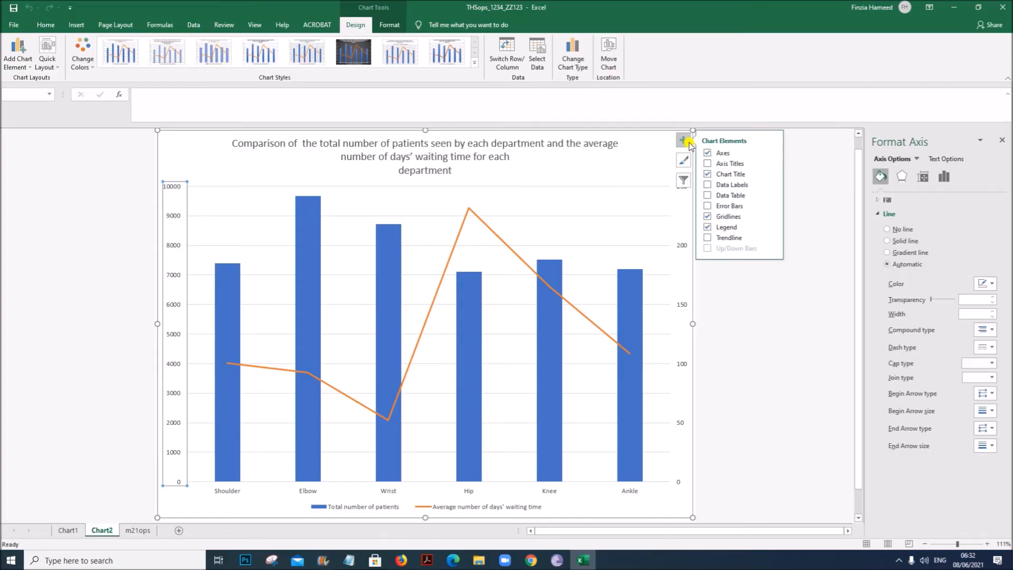
click(733, 163)
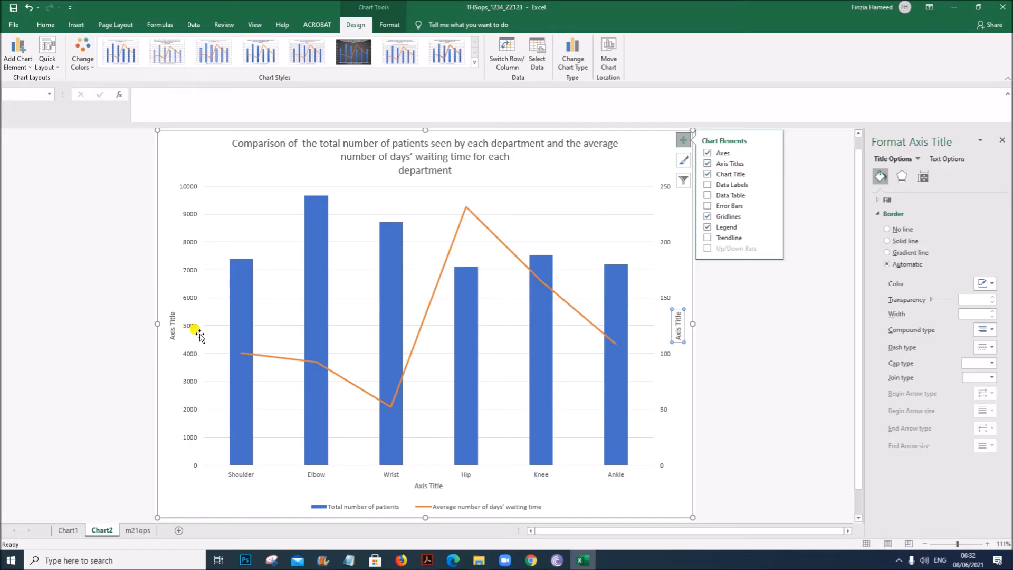
- Set the primary vertical axis title to 'Number of Patients'
click(168, 323)
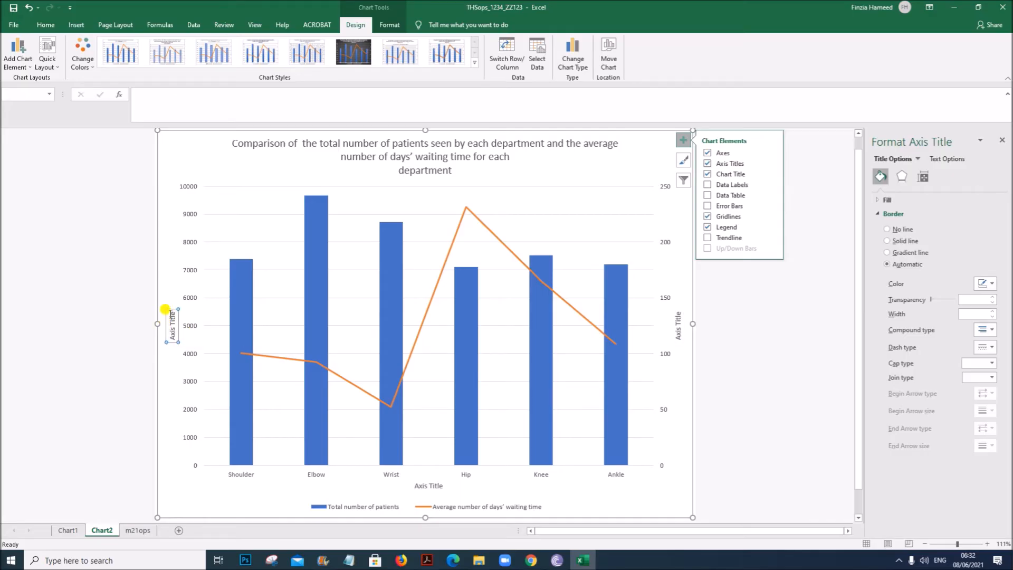
drag(167, 309, 172, 346)
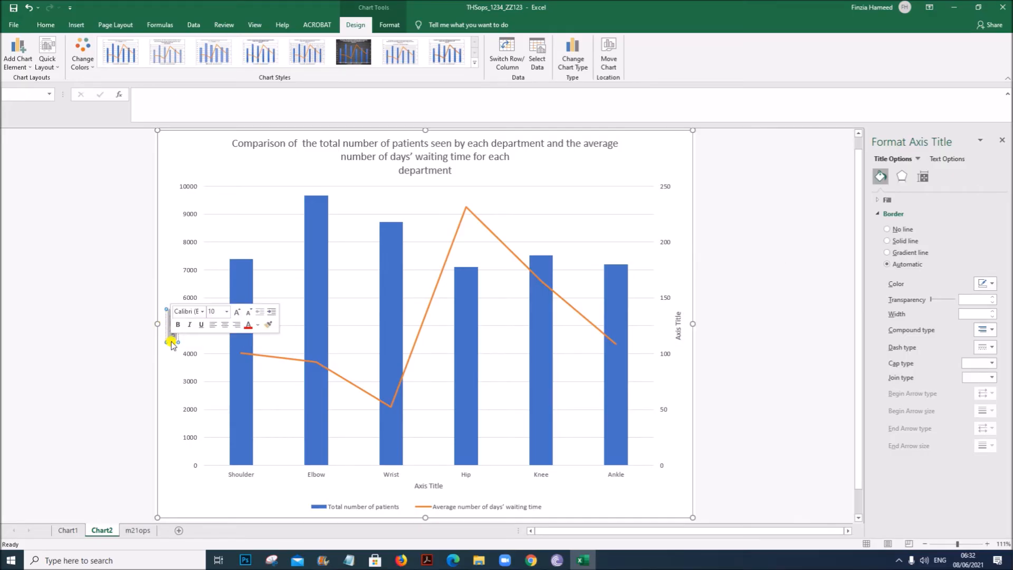
text(N)
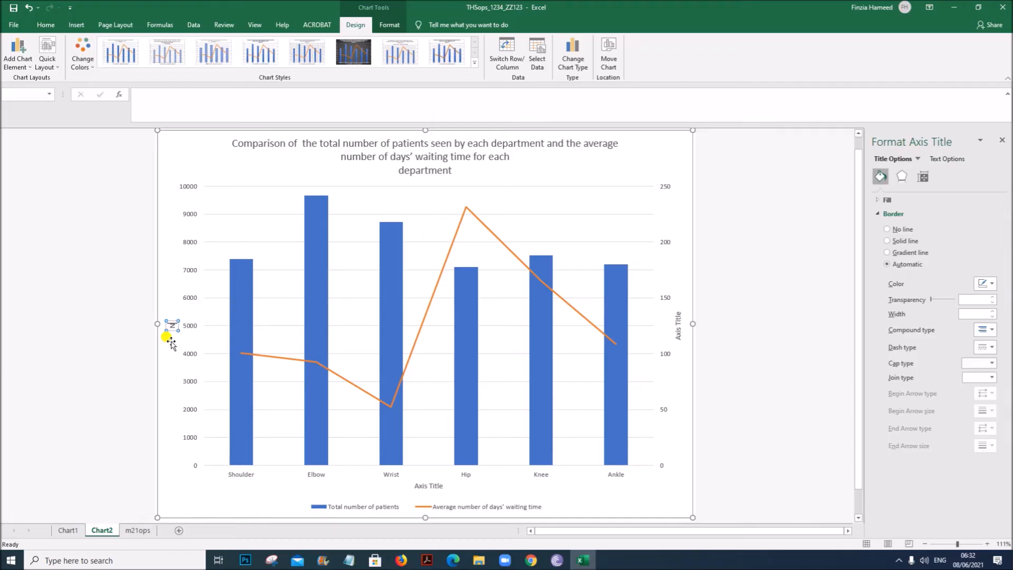
text(umber of)
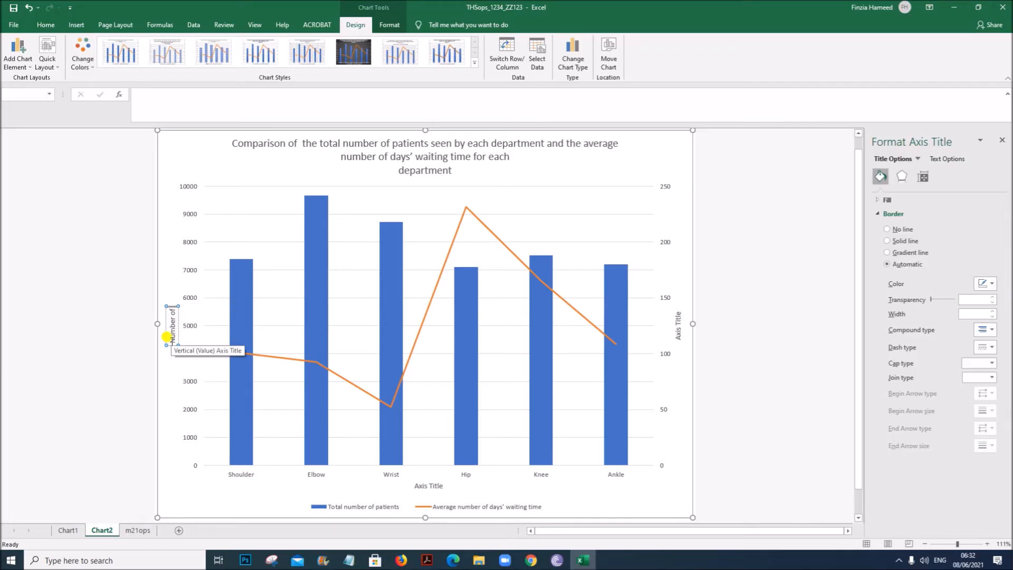
text( Patients)
- Set the horizontal axis title to 'Department'
click(432, 483)
drag(442, 485, 413, 486)
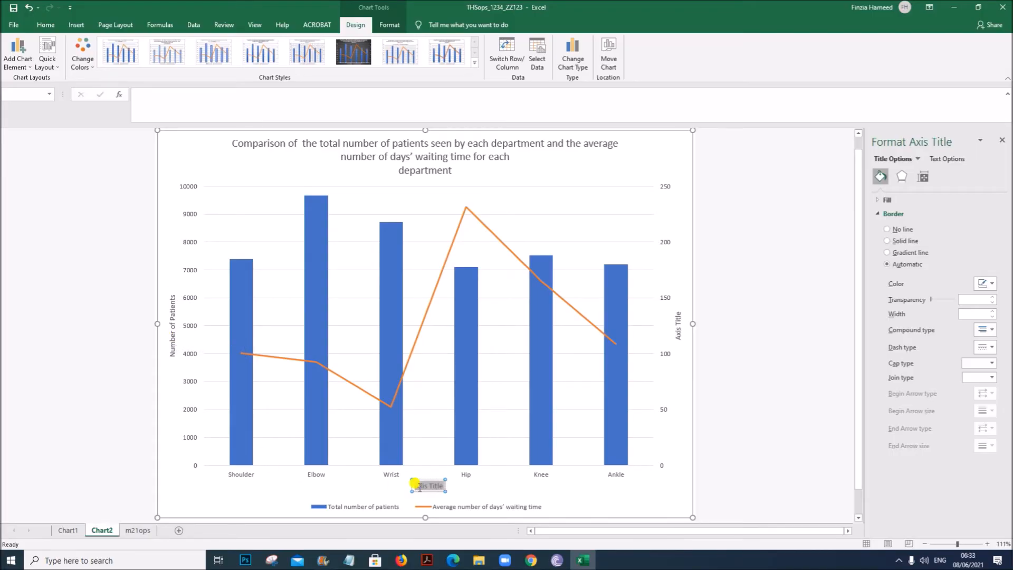
text(Depar)
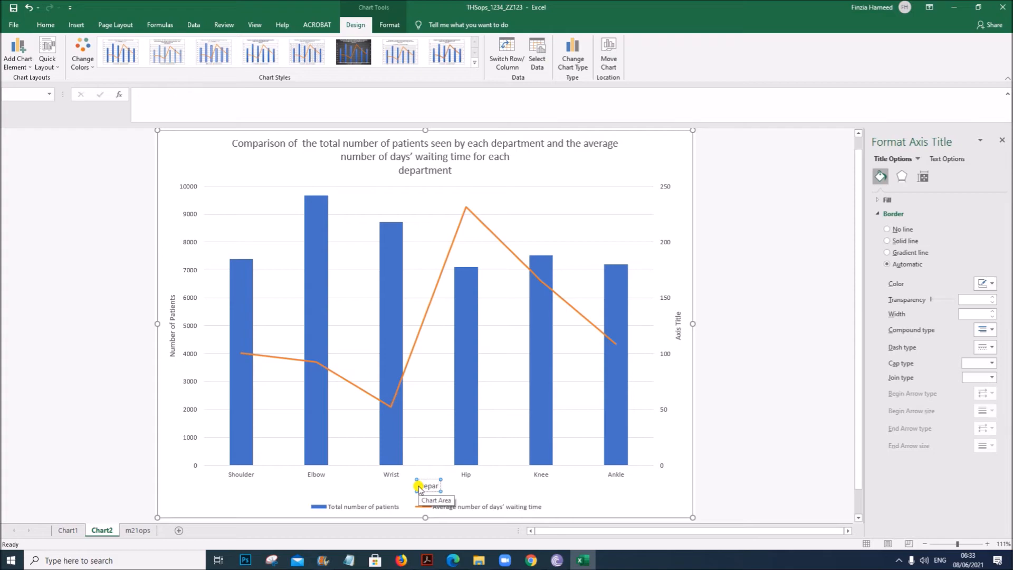
text(tment)
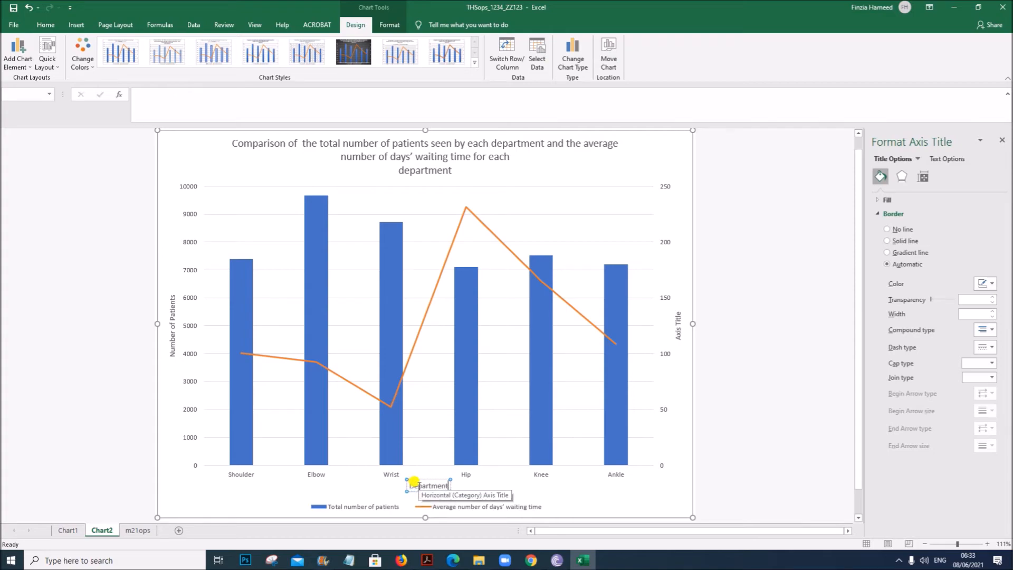
- Start entering the secondary vertical axis title for the average waiting time
click(671, 319)
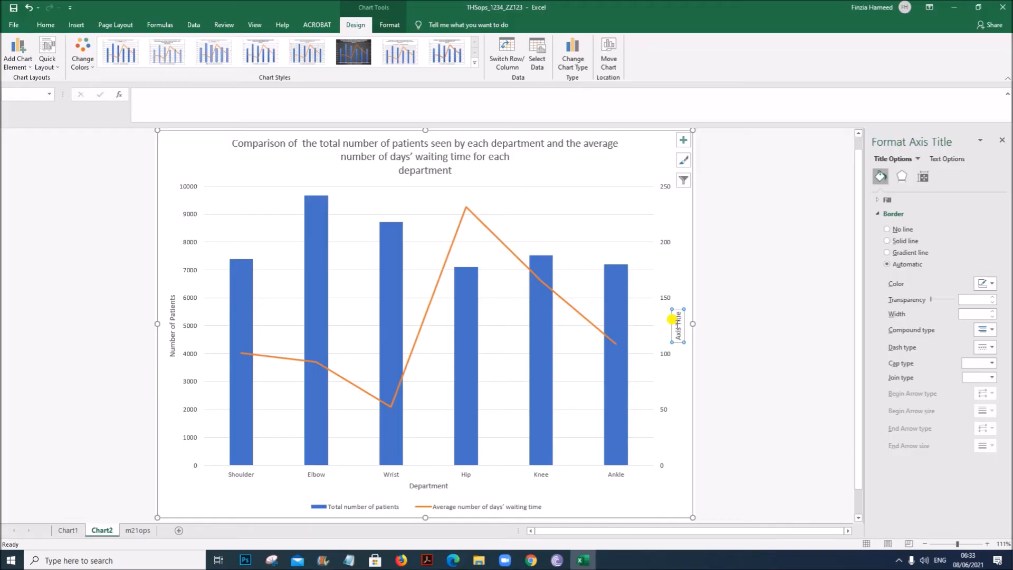
text(Avera)
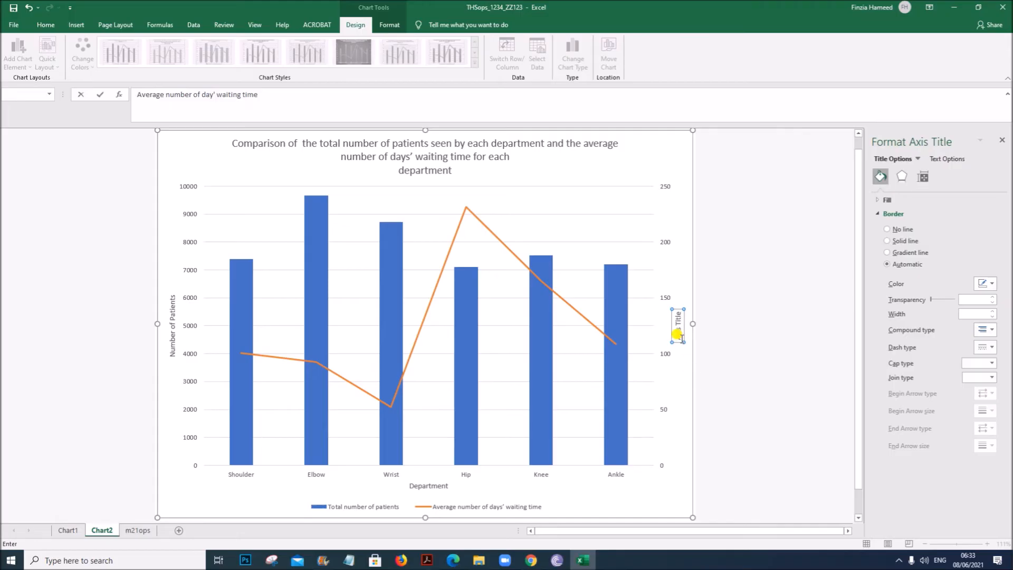
- Finish entering the secondary vertical axis title 'Average number of day' waiting time' and deselect it
key(Return)
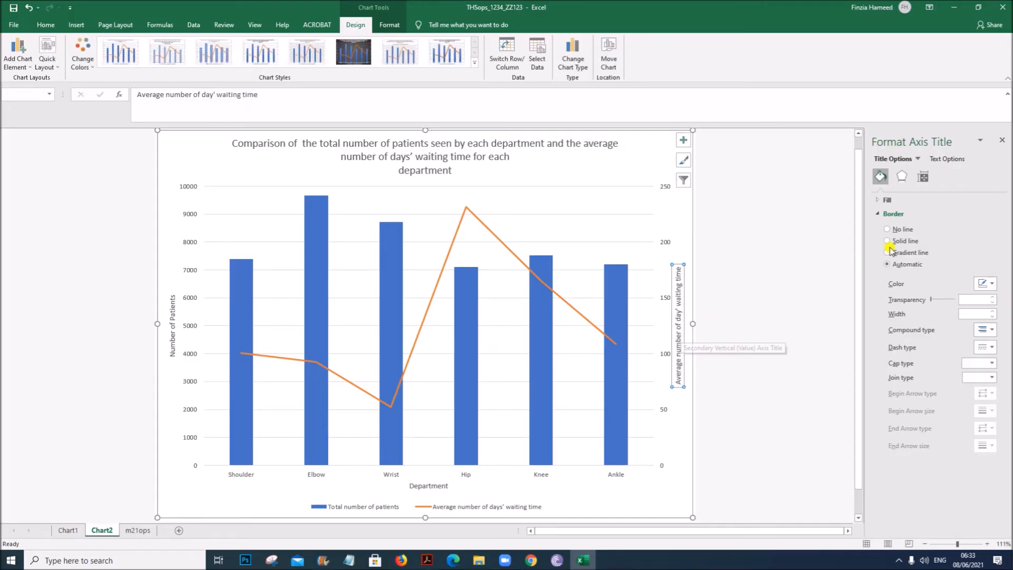
click(786, 297)
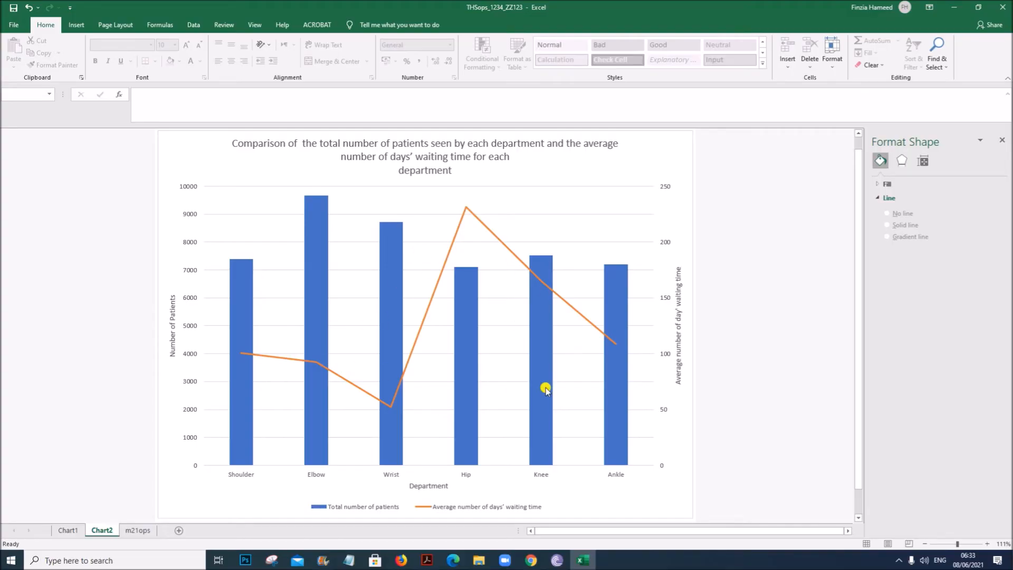
- Review the task 8 and task 9 instructions in the question paper PDF
click(427, 561)
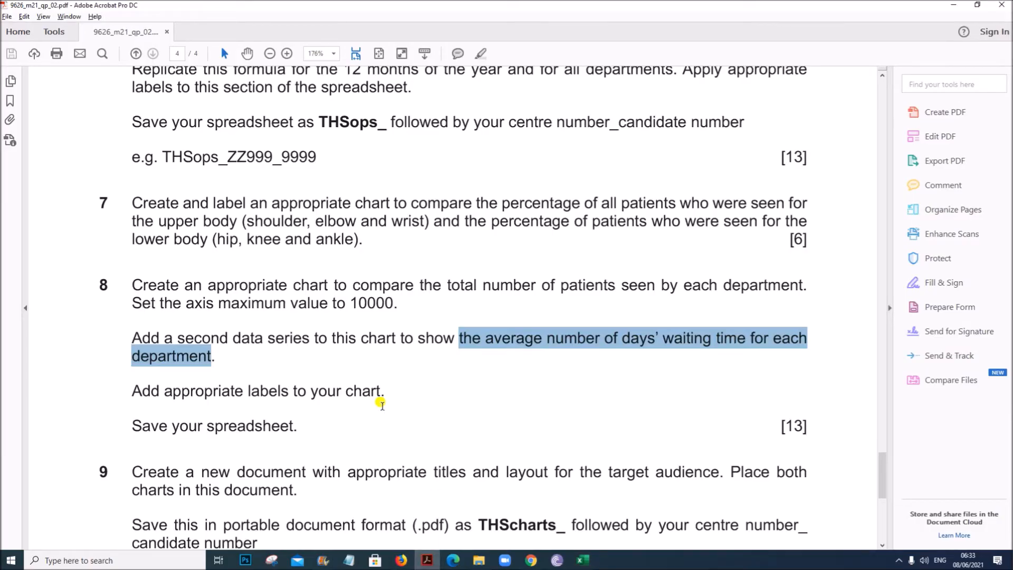
scroll(381, 422, down, 2)
scroll(225, 321, down, 3)
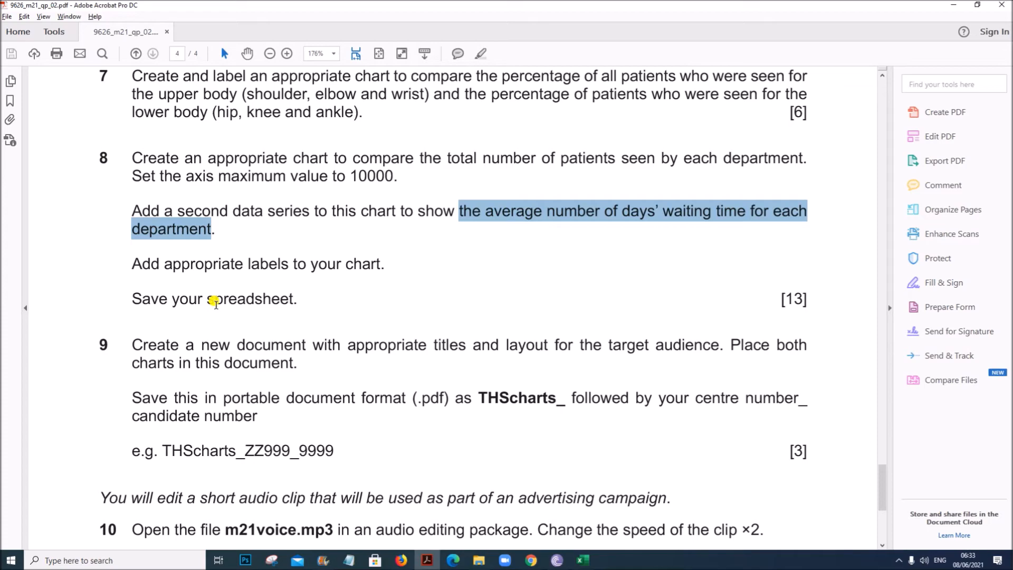
drag(192, 265, 360, 270)
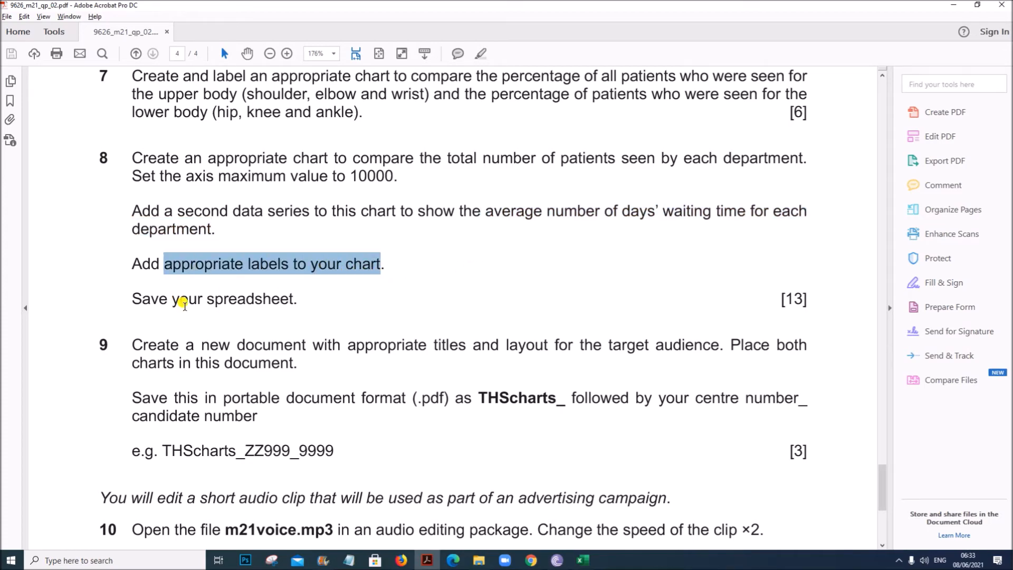
scroll(190, 310, down, 2)
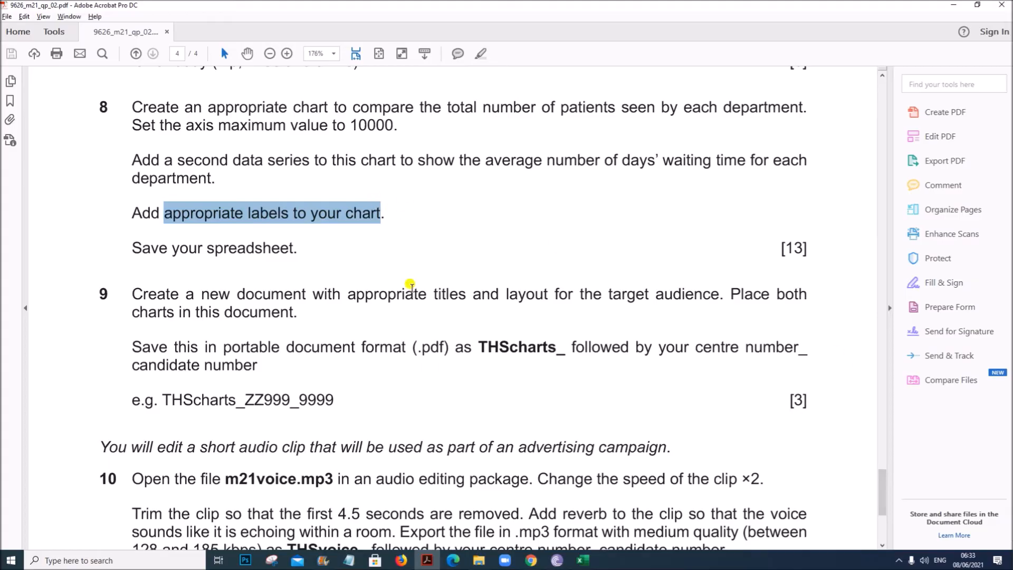
click(583, 559)
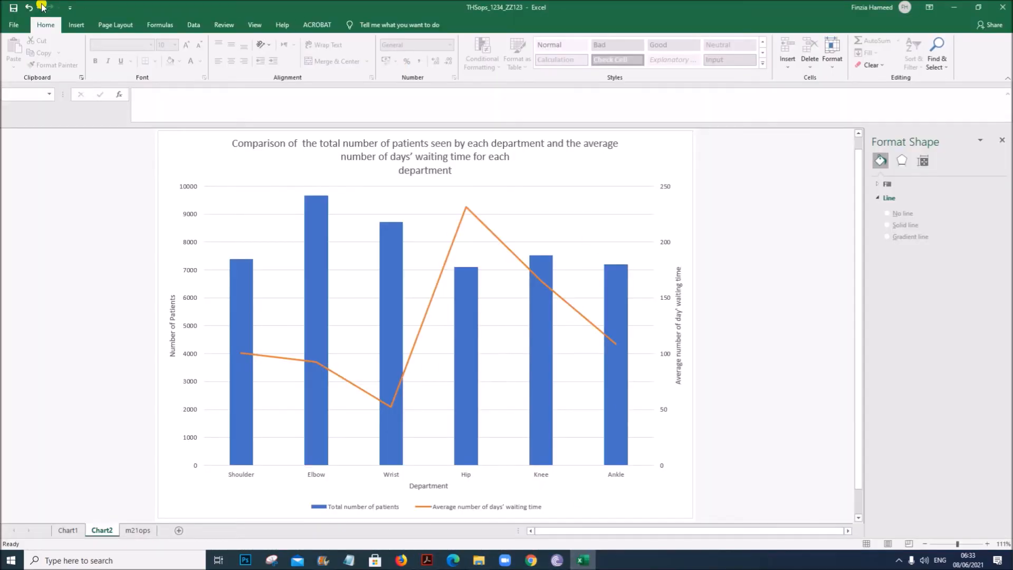
click(427, 559)
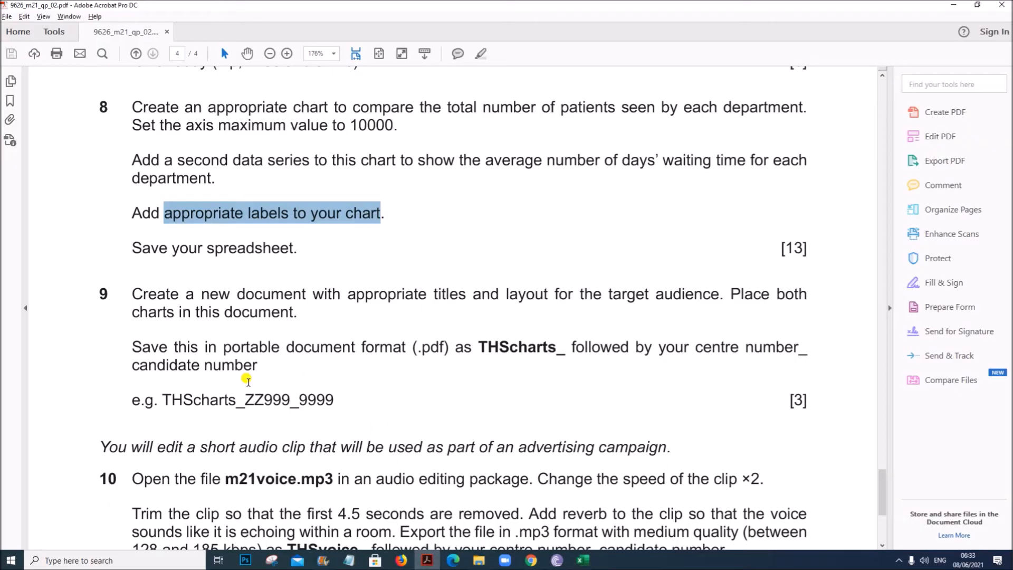
scroll(197, 423, down, 2)
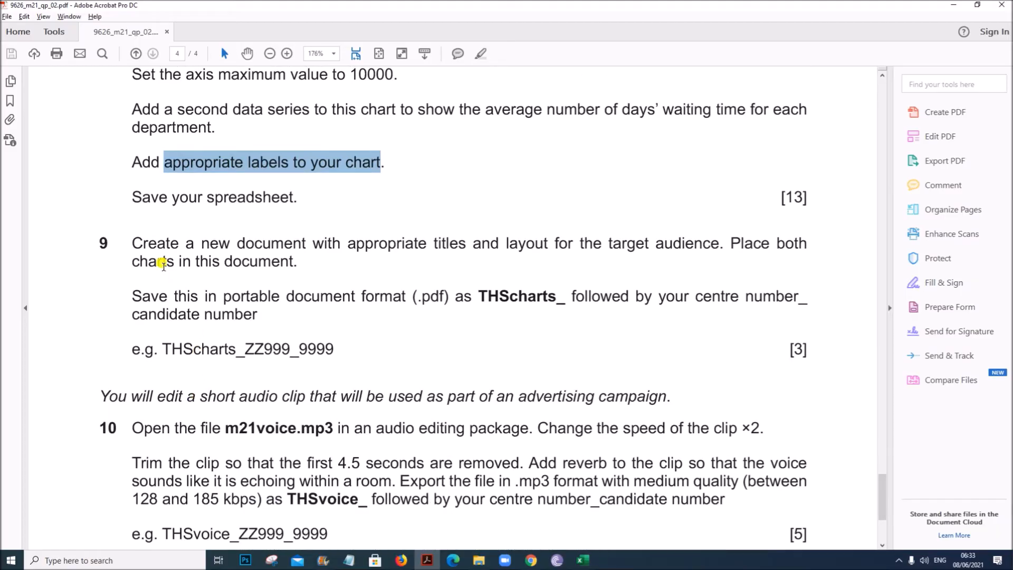
drag(137, 243, 296, 266)
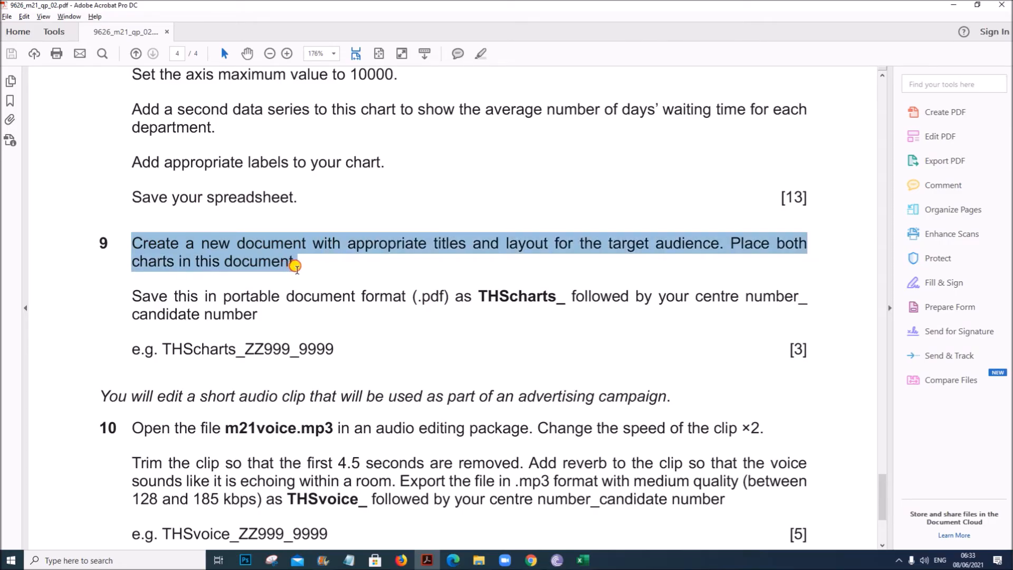
- Switch to Word by searching for it and create a blank document
click(157, 559)
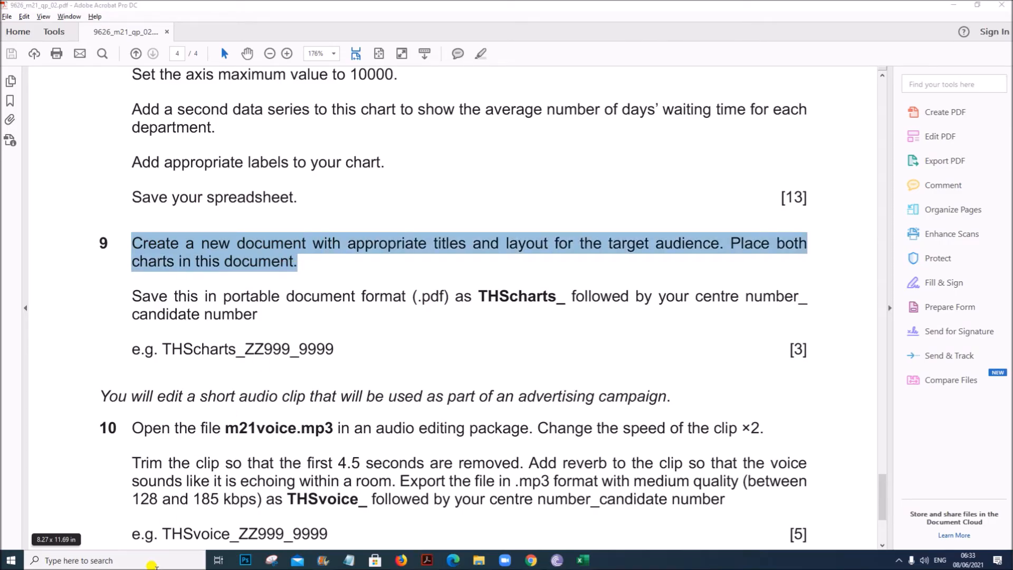
text(word)
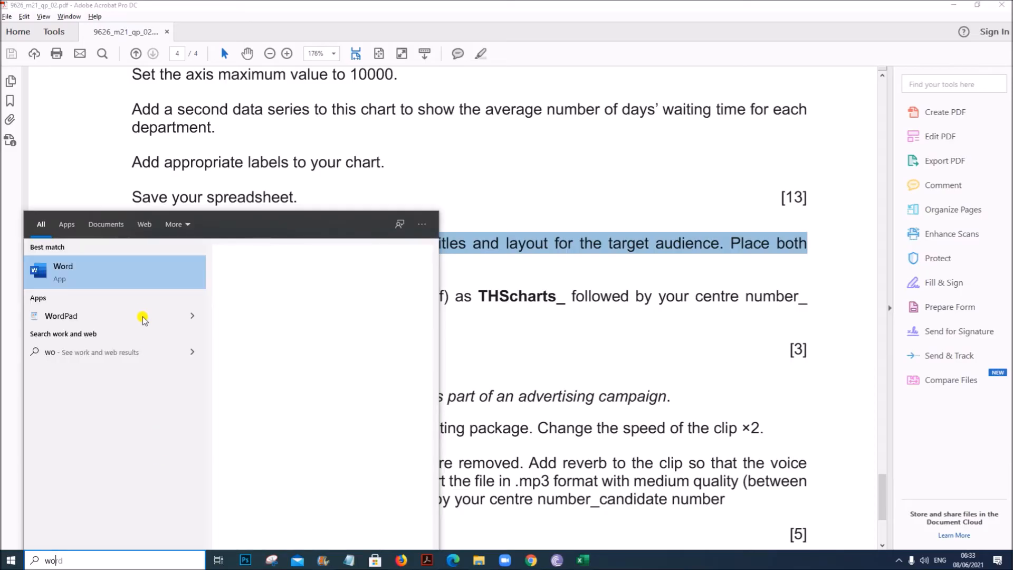
click(132, 278)
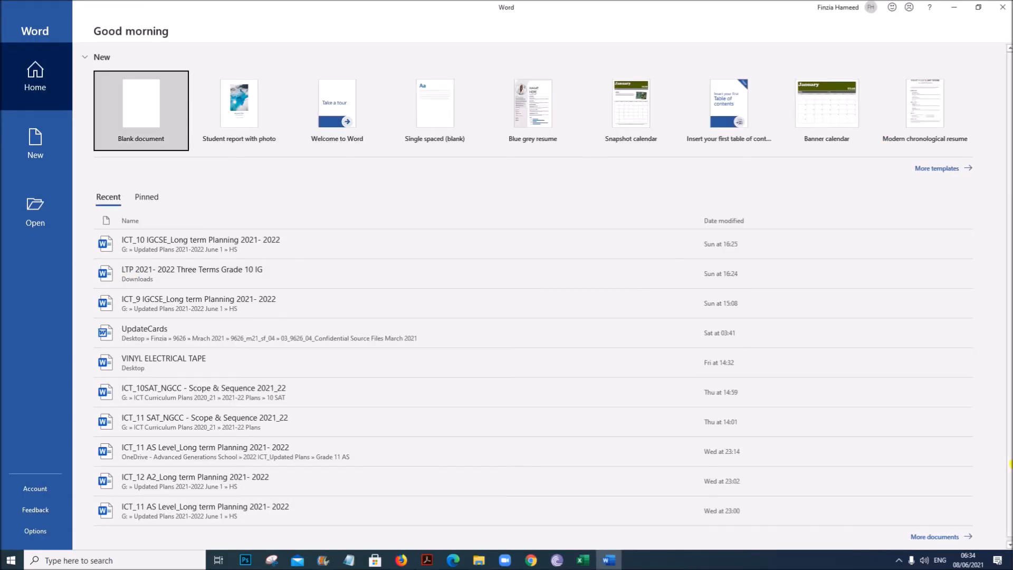
click(161, 125)
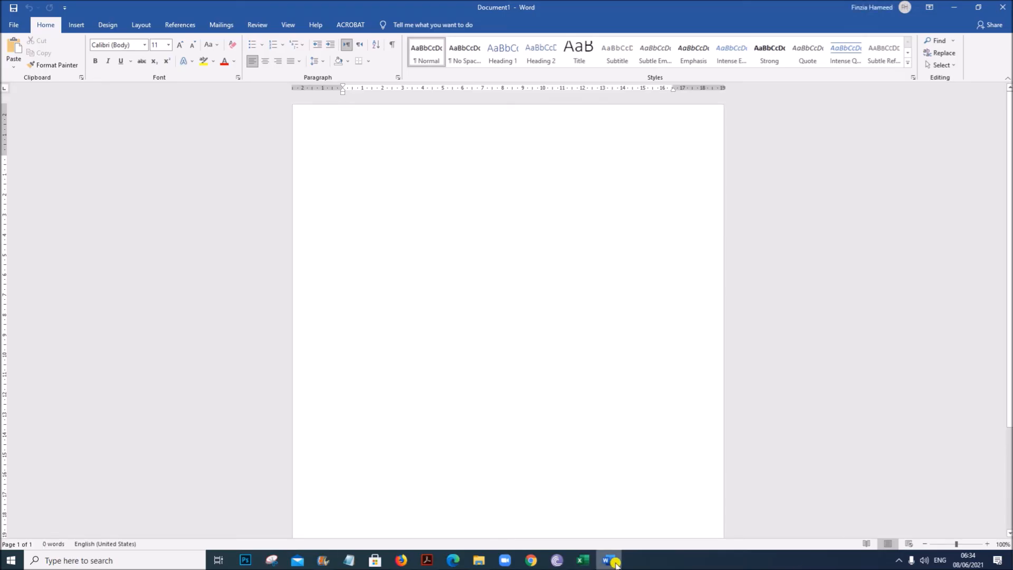
- Insert a blank header containing the candidate's name, candidate number and centre number, then close the header
mouse_move(615, 564)
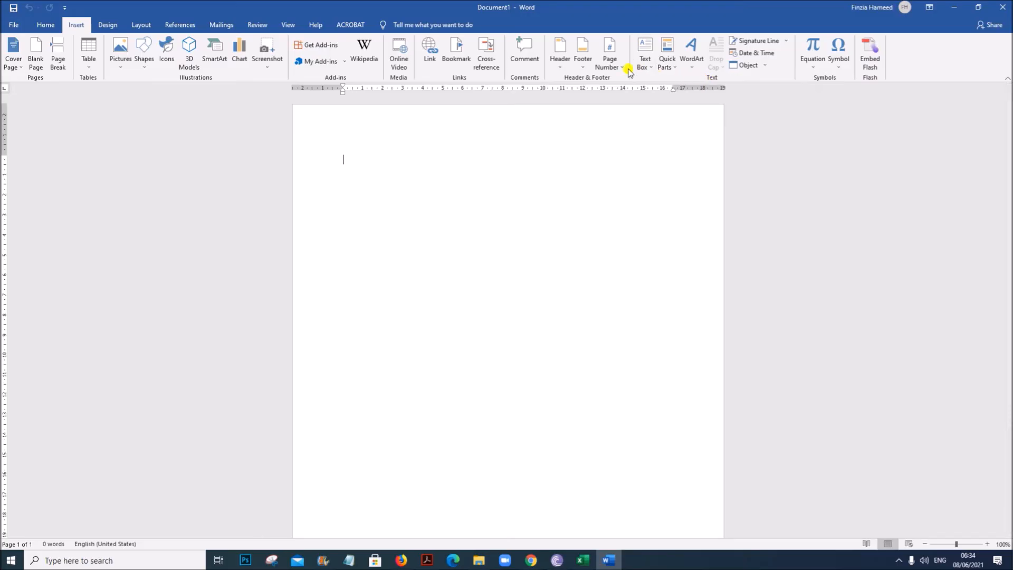
click(570, 69)
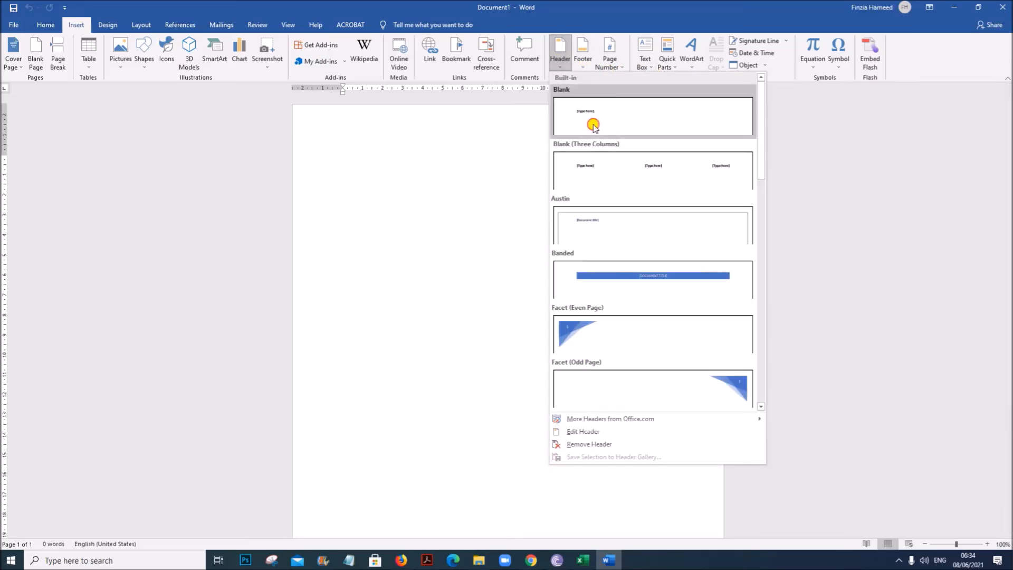
click(386, 147)
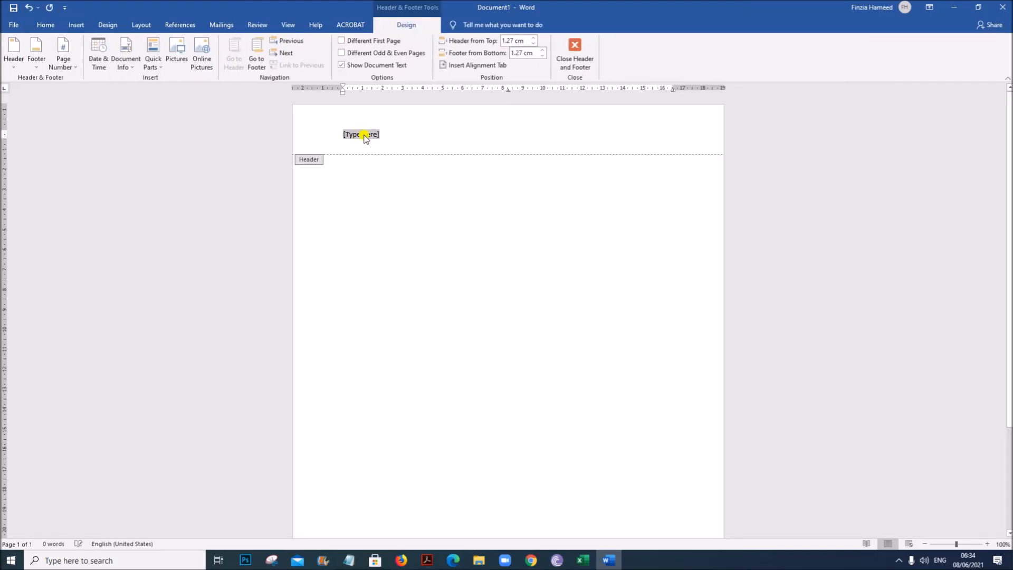
text(Name,1234,ZZ123)
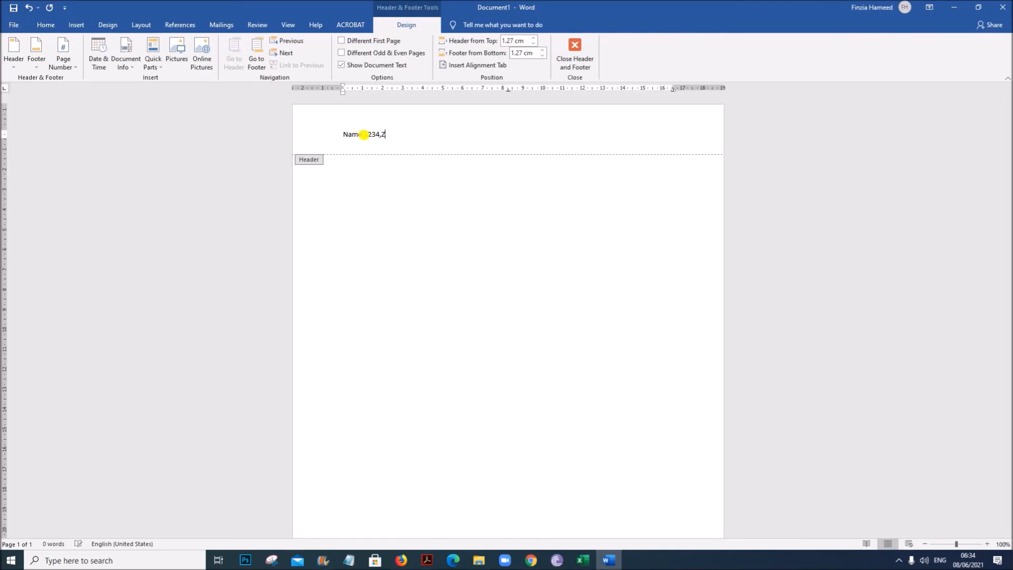
click(575, 50)
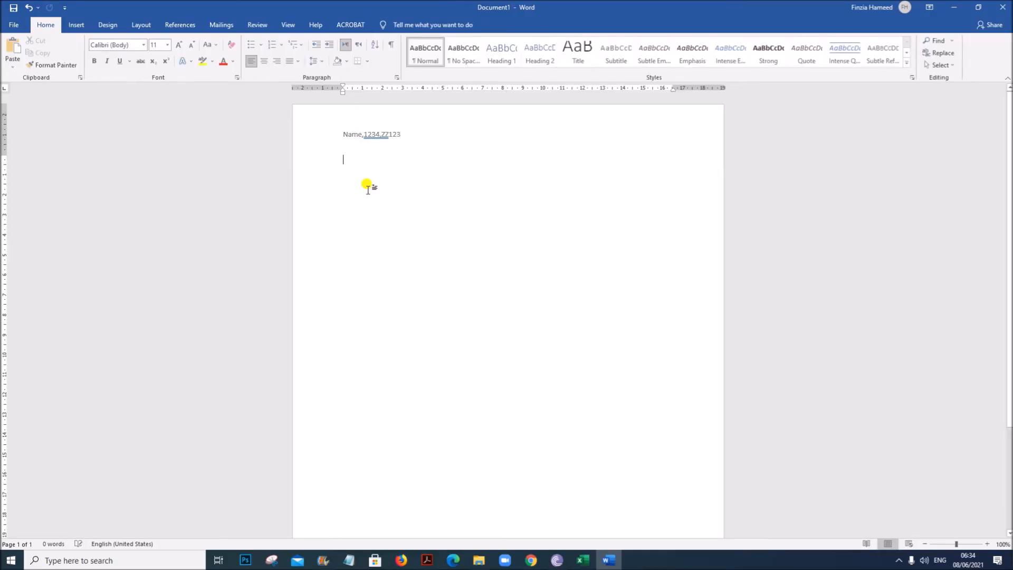
- Copy 'Tawara Health Service' from the question paper and paste it as the document's first title line
click(426, 559)
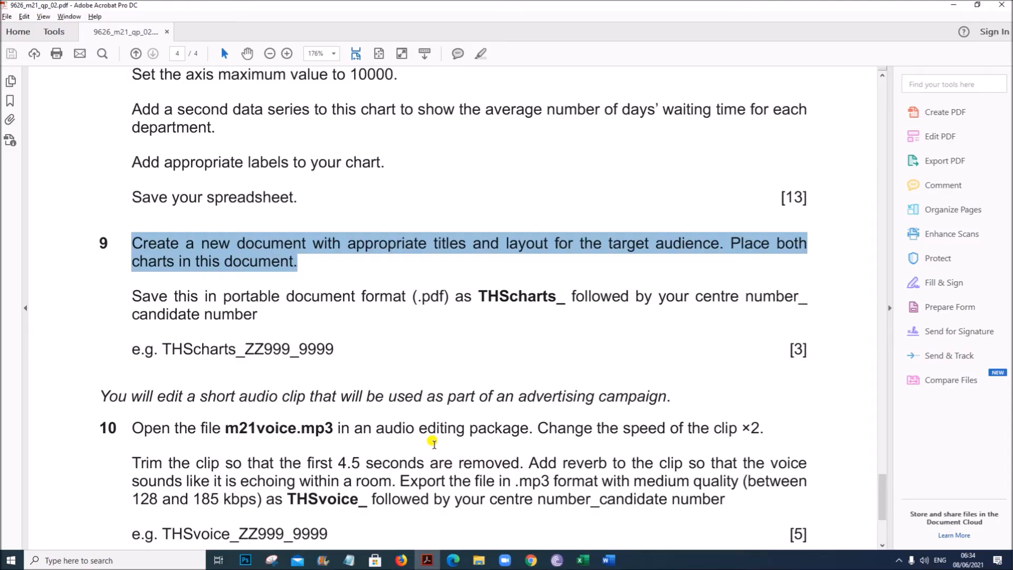
scroll(433, 443, down, 1)
scroll(432, 262, up, 20)
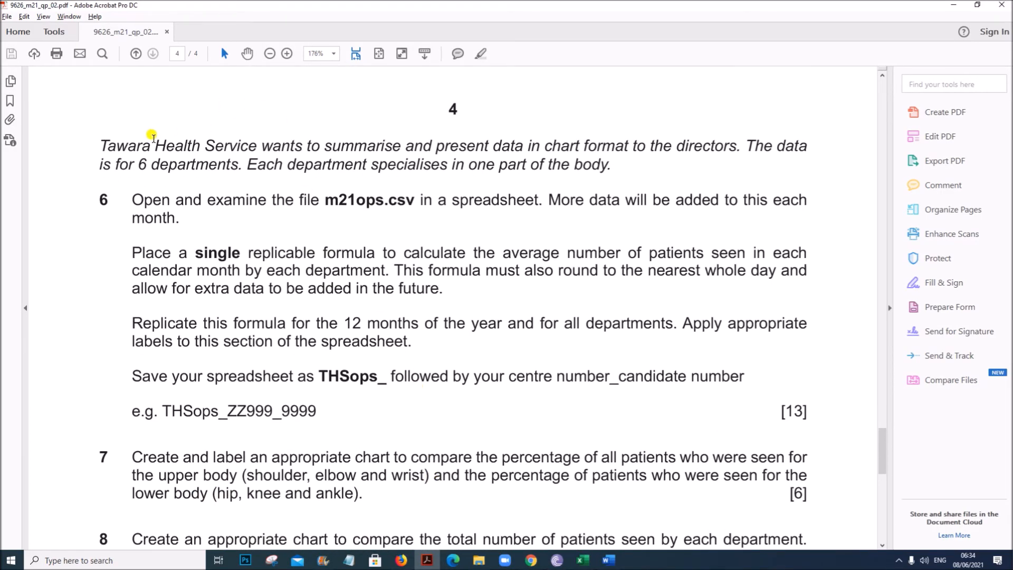
drag(100, 144, 232, 147)
key(ctrl+c)
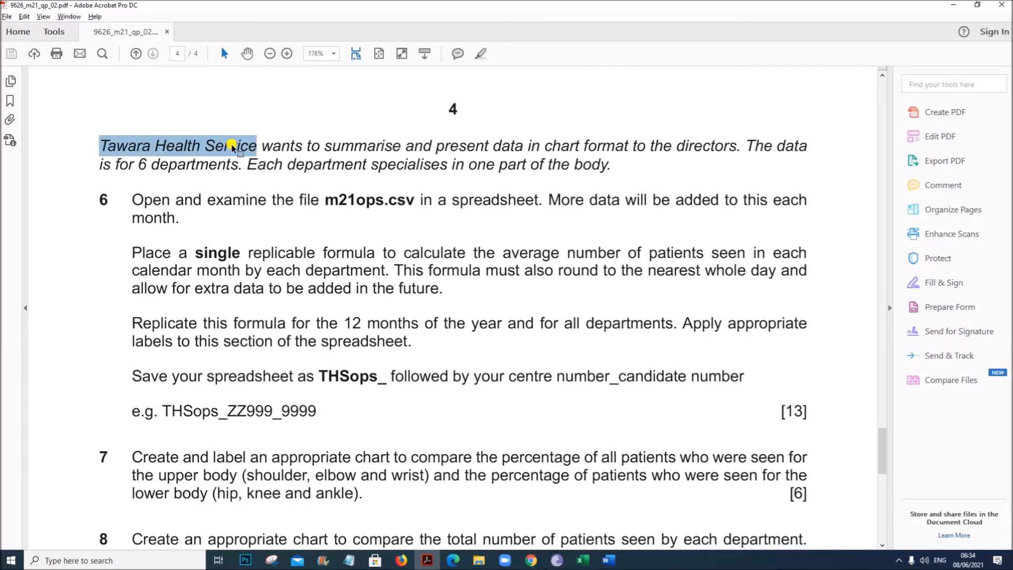
click(624, 563)
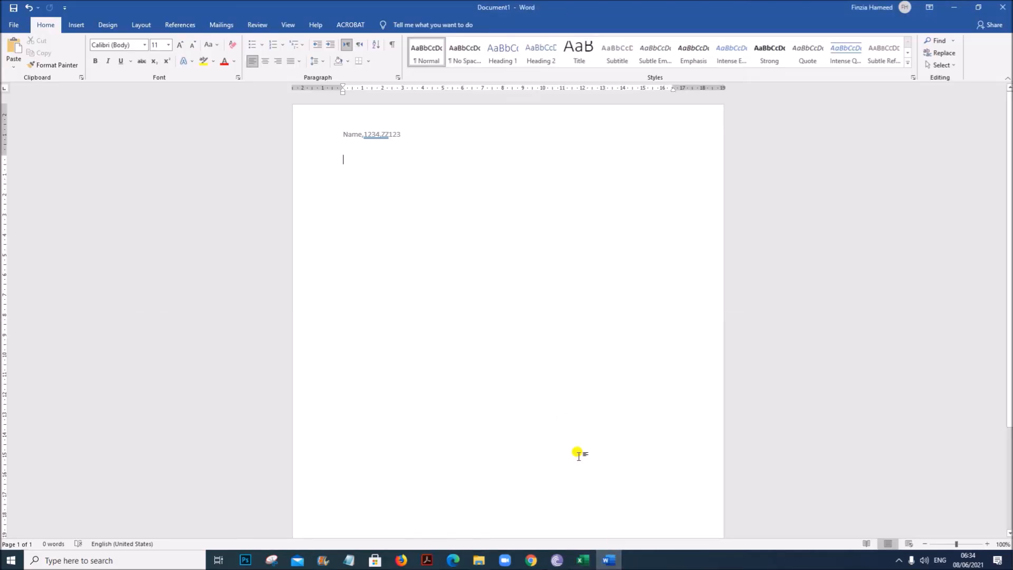
key(ctrl+v)
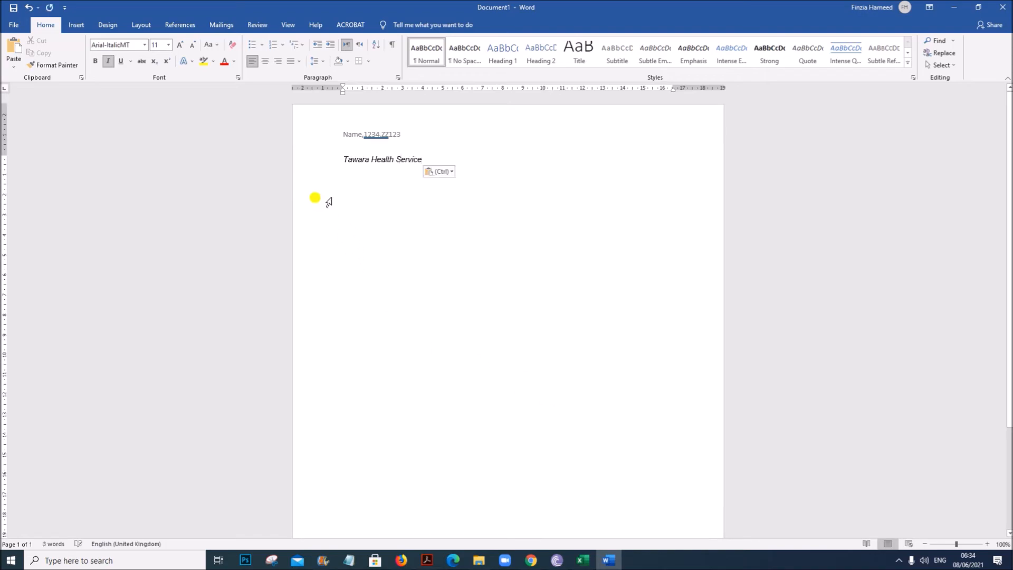
- Add a subtitle line reading 'Summary of data from 6 departments (' below the title
key(Return)
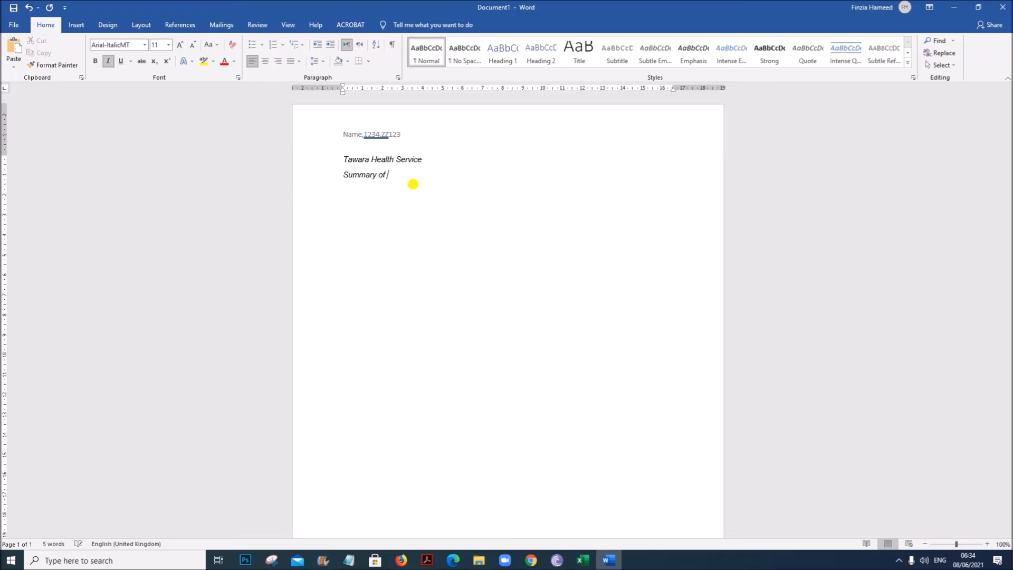
click(428, 560)
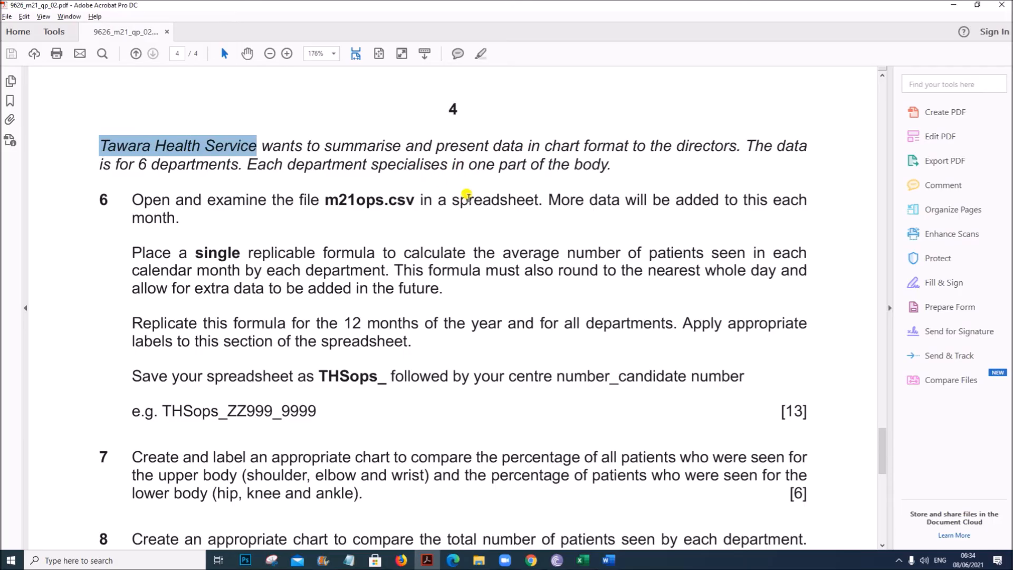
scroll(475, 257, up, 1)
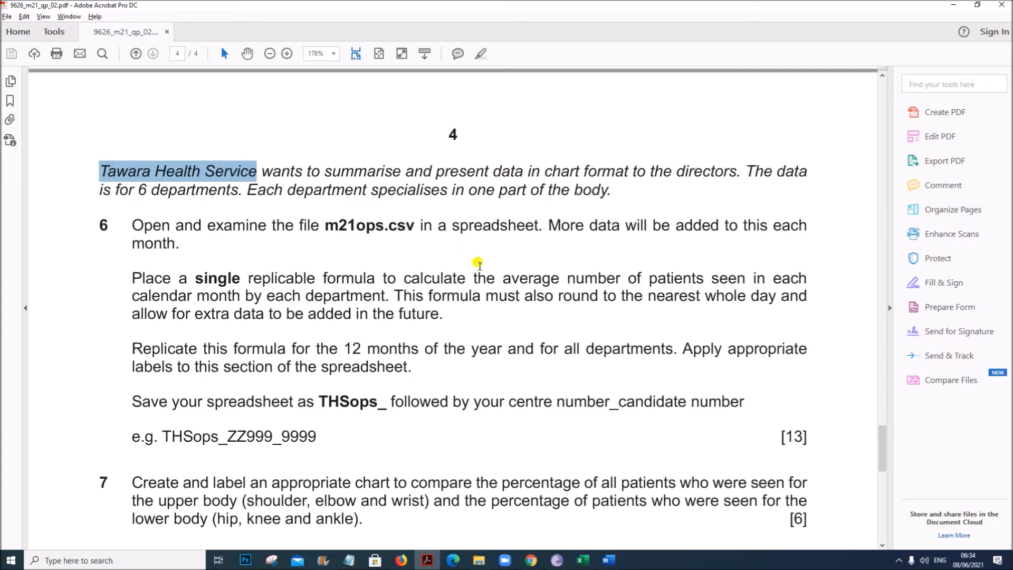
scroll(478, 264, down, 4)
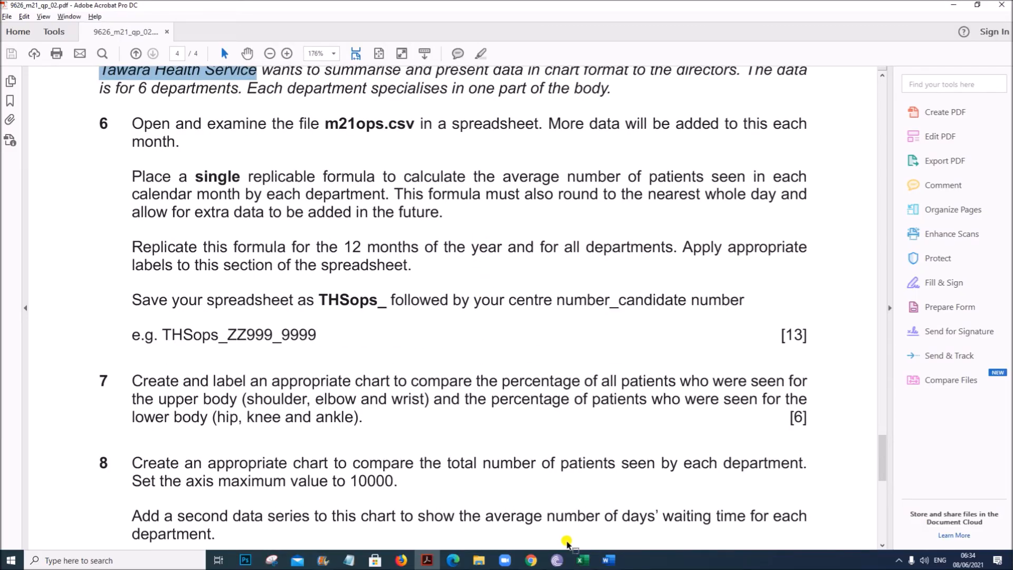
click(617, 562)
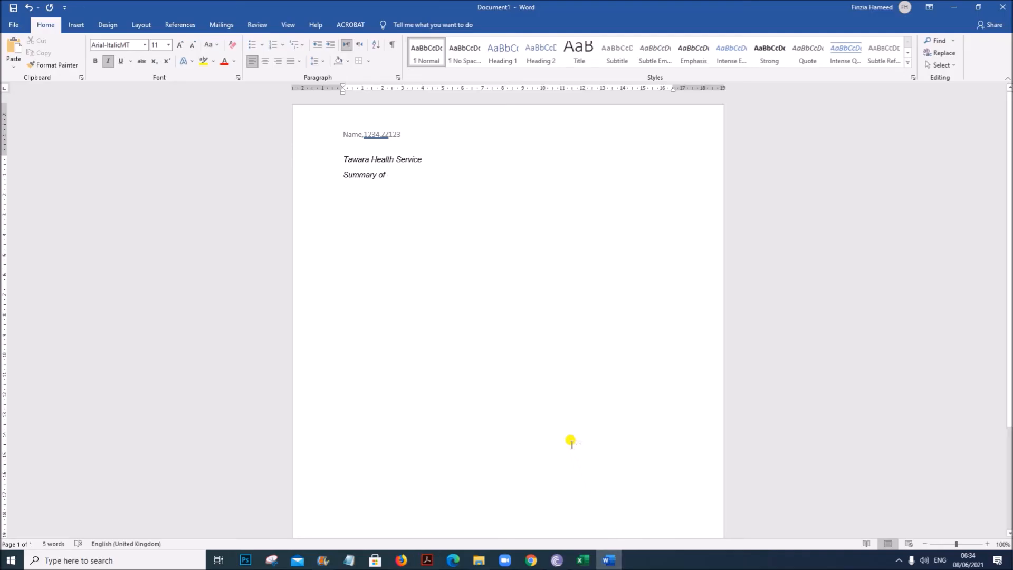
text(ata from 6 departments)
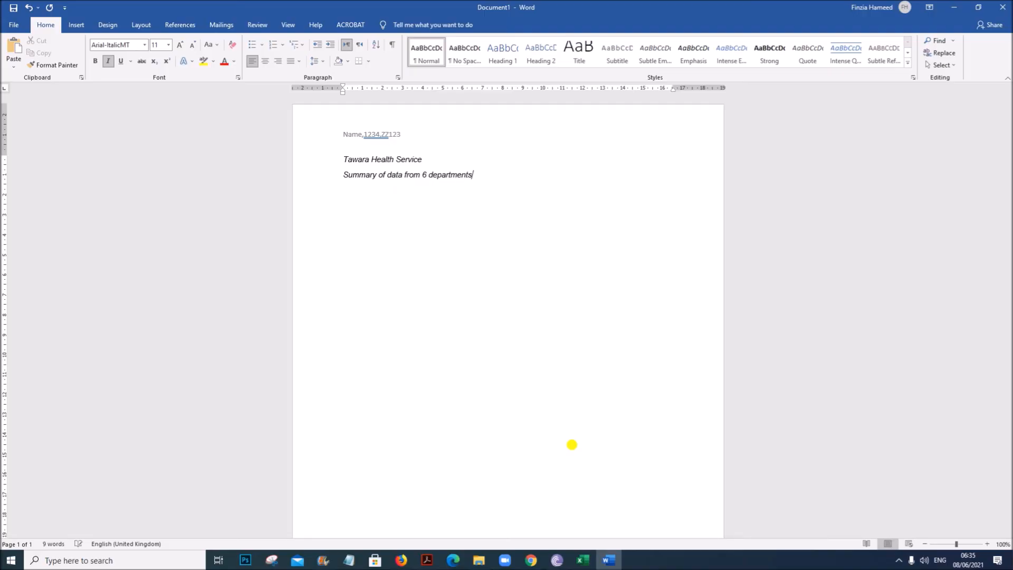
text(()
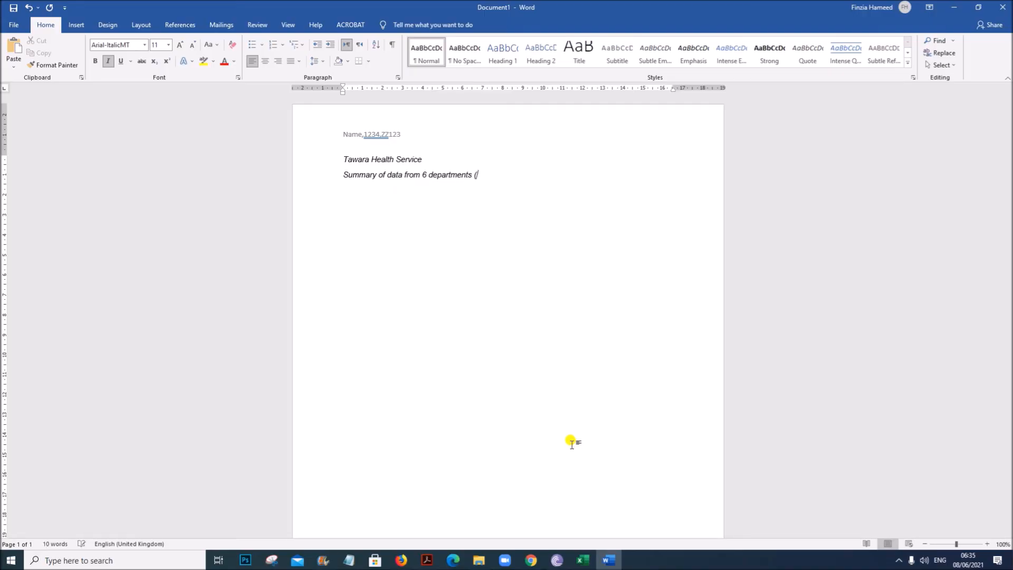
- Examine the m21ops data sheet in the spreadsheet for the period the data covers
click(421, 562)
click(582, 561)
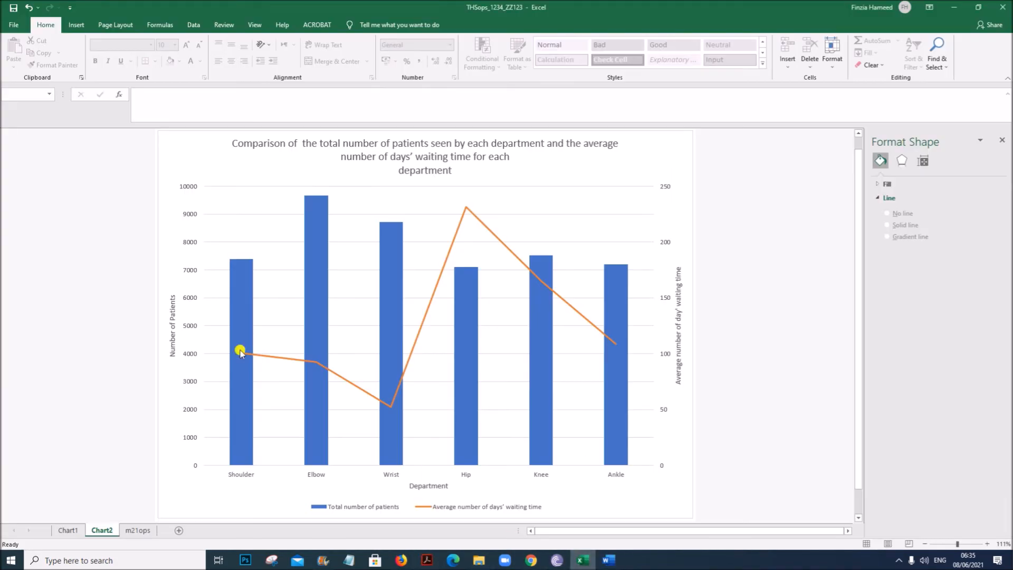
click(138, 530)
drag(576, 533, 542, 533)
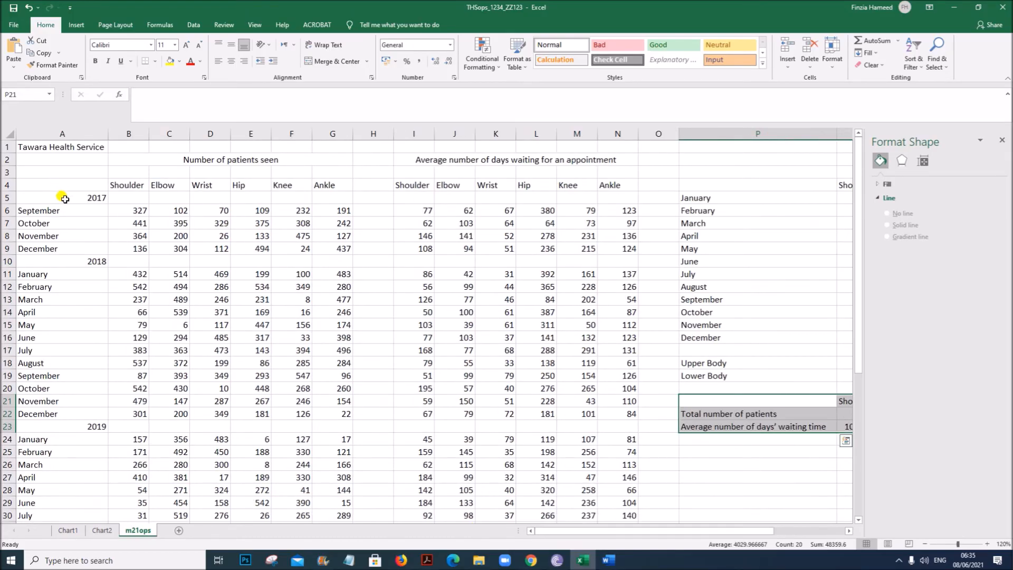
scroll(95, 343, down, 8)
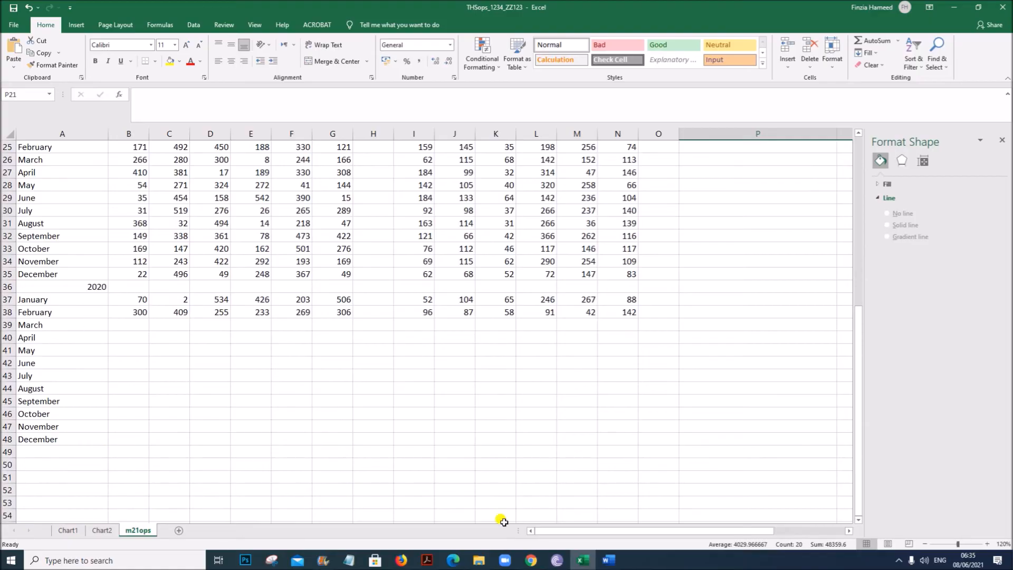
click(609, 559)
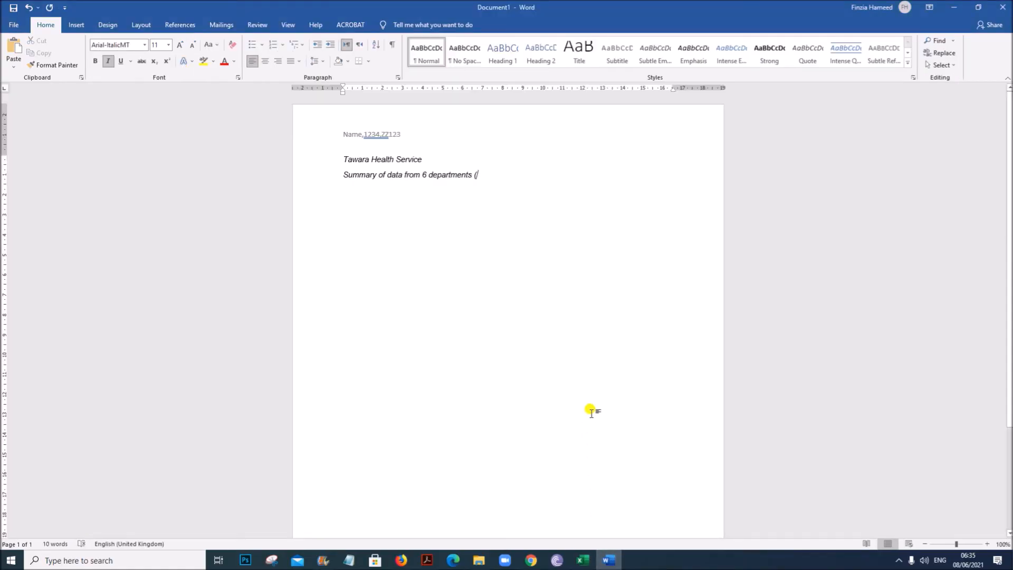
- Complete the subtitle with 'September 2017 – February 2020)'
text(September 2017)
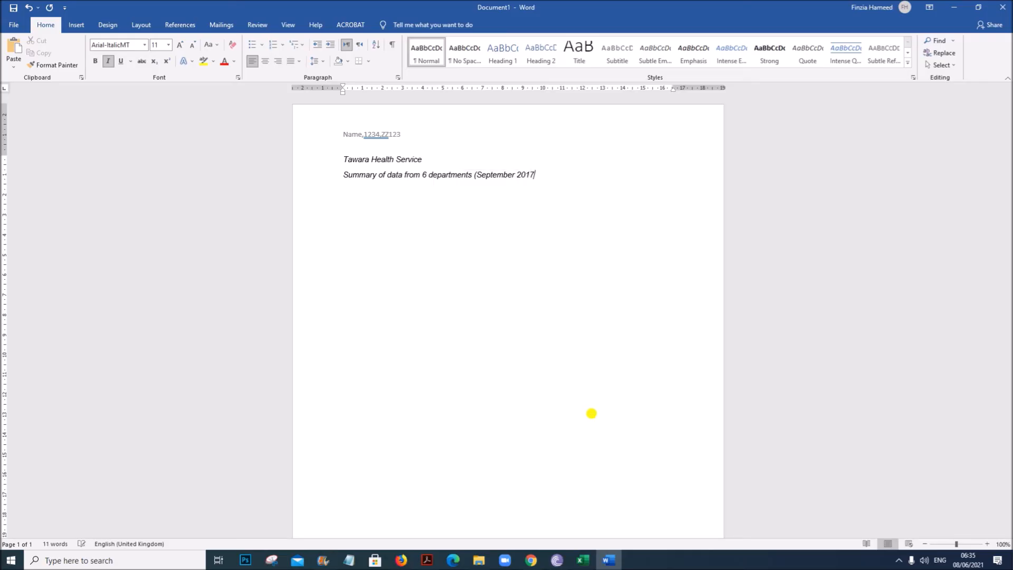
text( - February 2020)
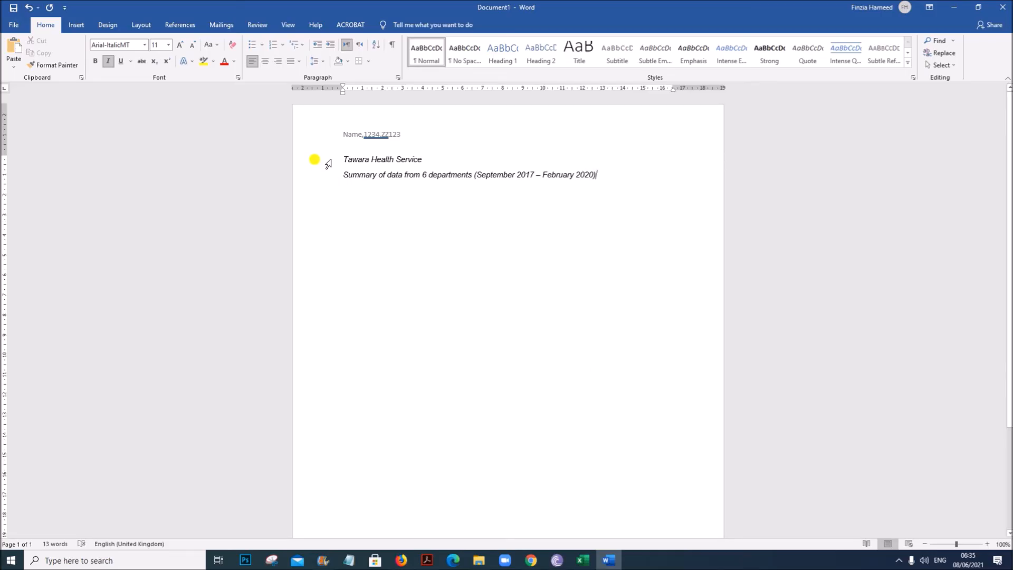
- Format both title lines bold, 14 pt and centred
drag(327, 161, 327, 181)
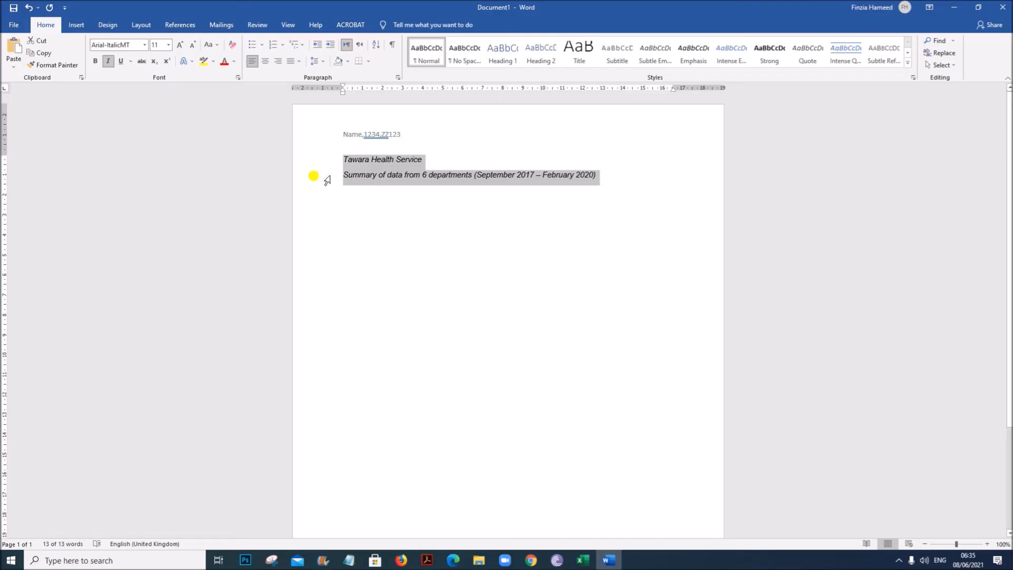
key(ctrl+b)
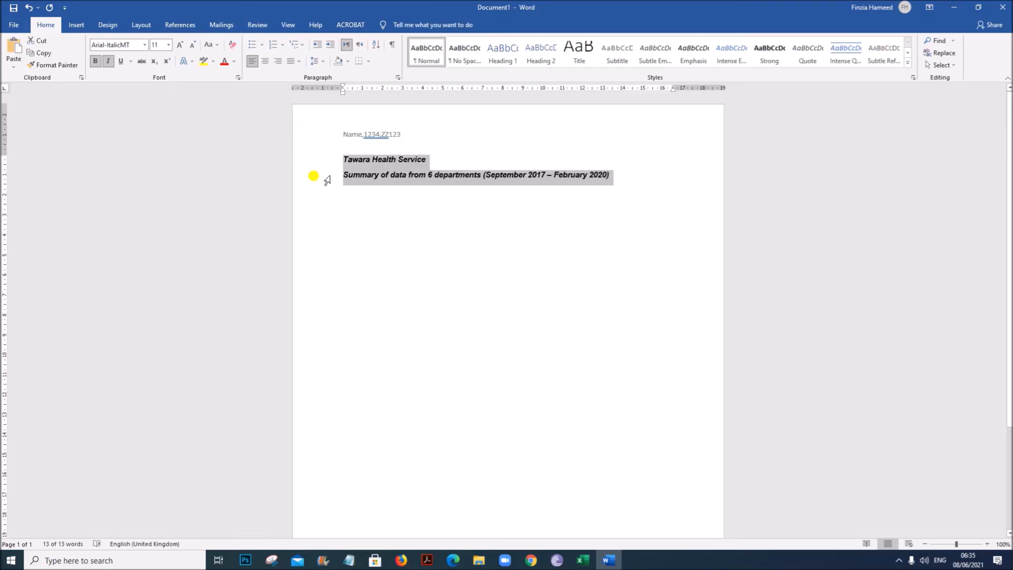
key(ctrl+bracketright)
key(ctrl+bracketright)
key(ctrl+bracketright)
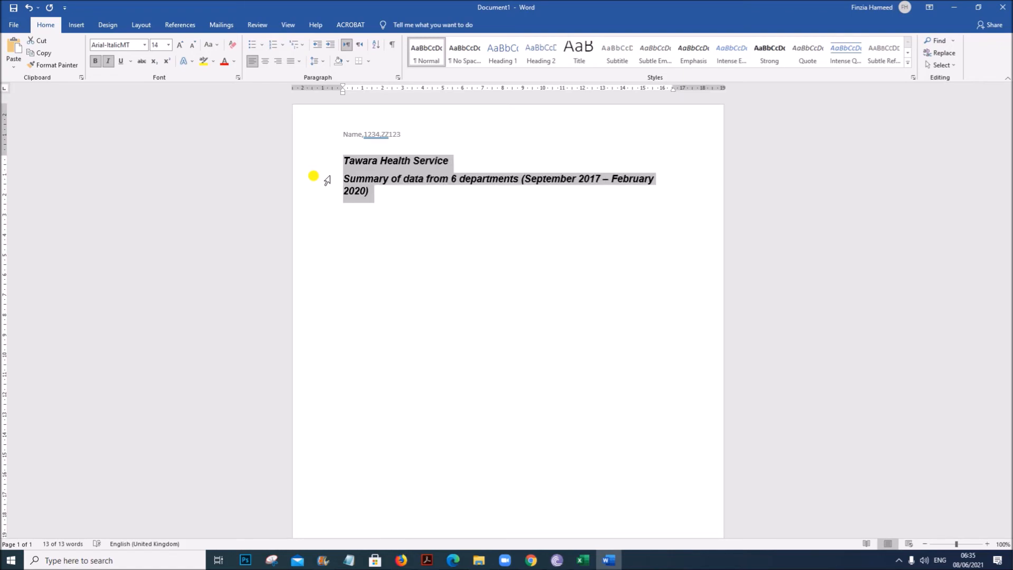
key(ctrl+e)
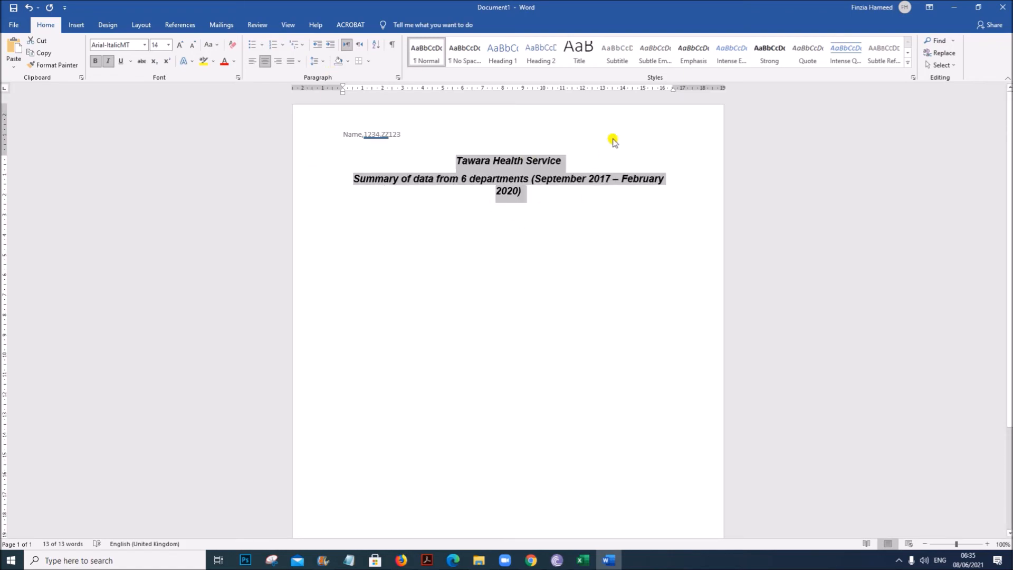
- Extend the right indent so the subtitle fits on one line, and remove italics from both title lines
drag(673, 87, 686, 87)
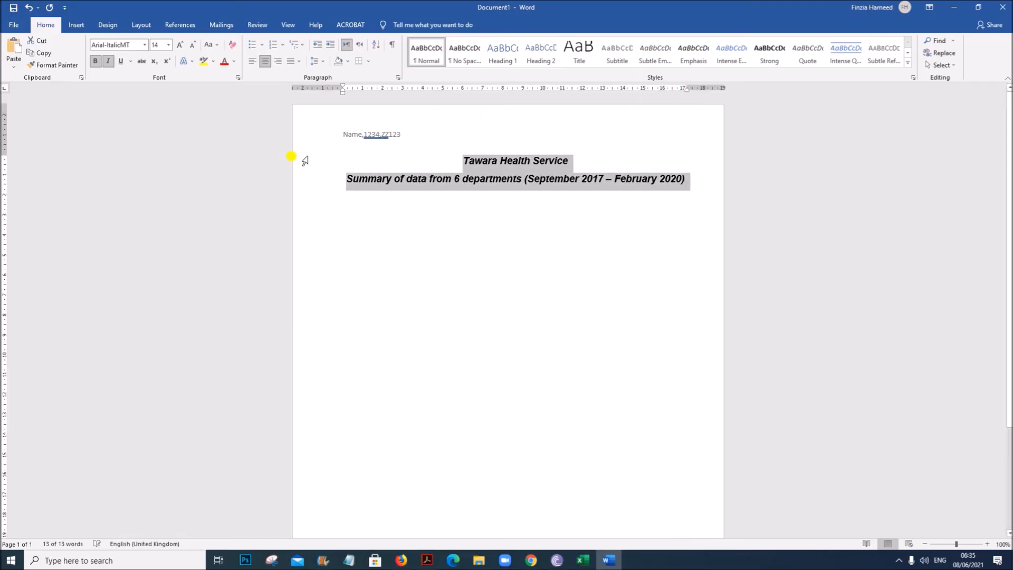
click(422, 200)
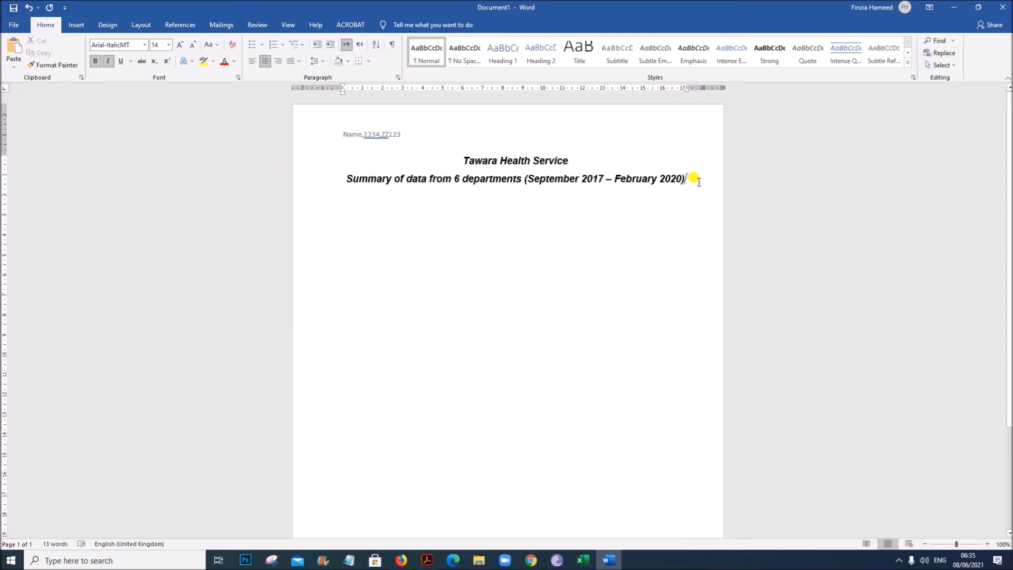
drag(460, 161, 688, 180)
key(ctrl+i)
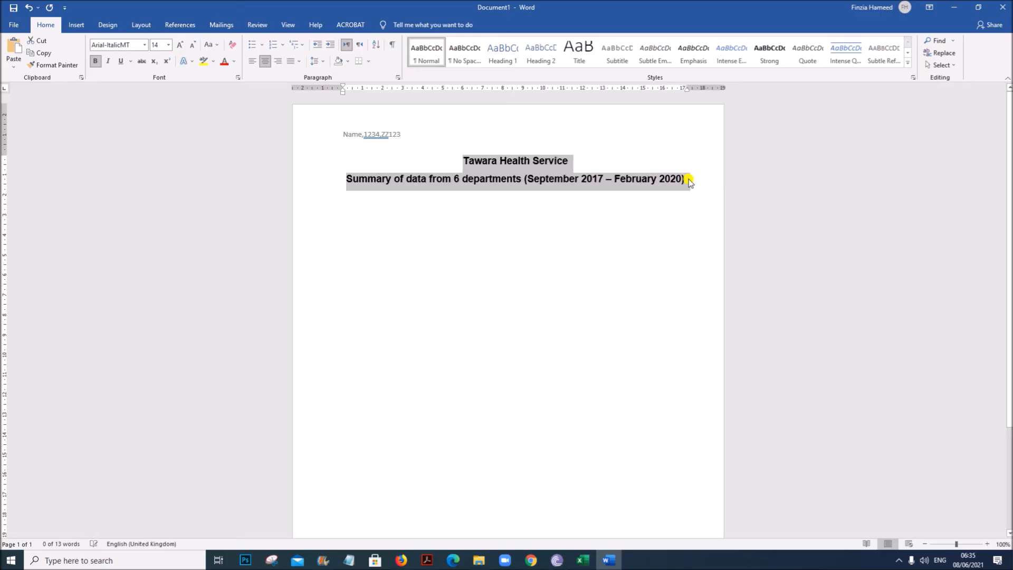
- Start a new left-aligned line below the subtitle
click(690, 179)
key(Return)
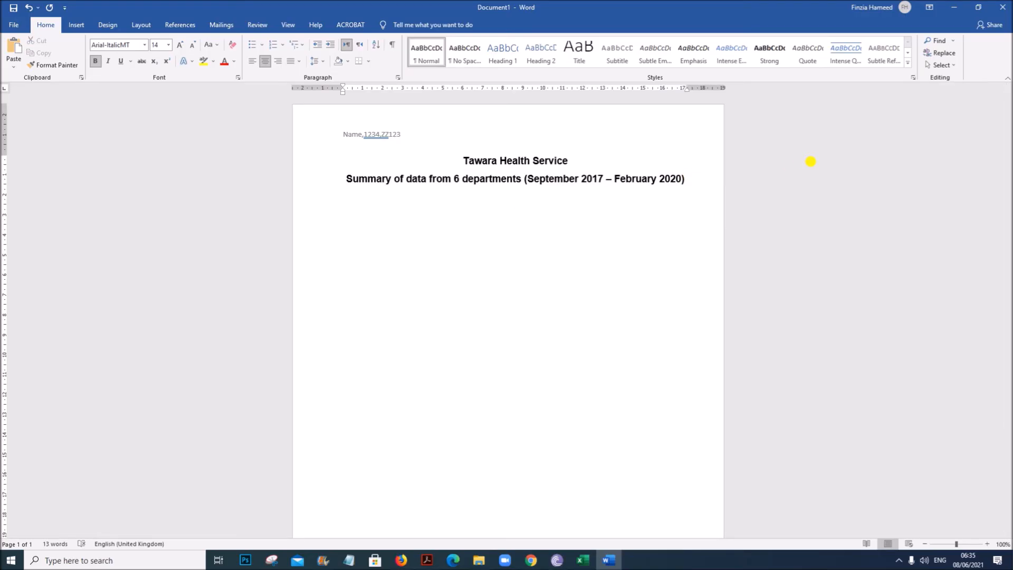
key(ctrl+l)
- Copy the pie chart from the Chart1 sheet of the spreadsheet and paste it below the titles
click(583, 556)
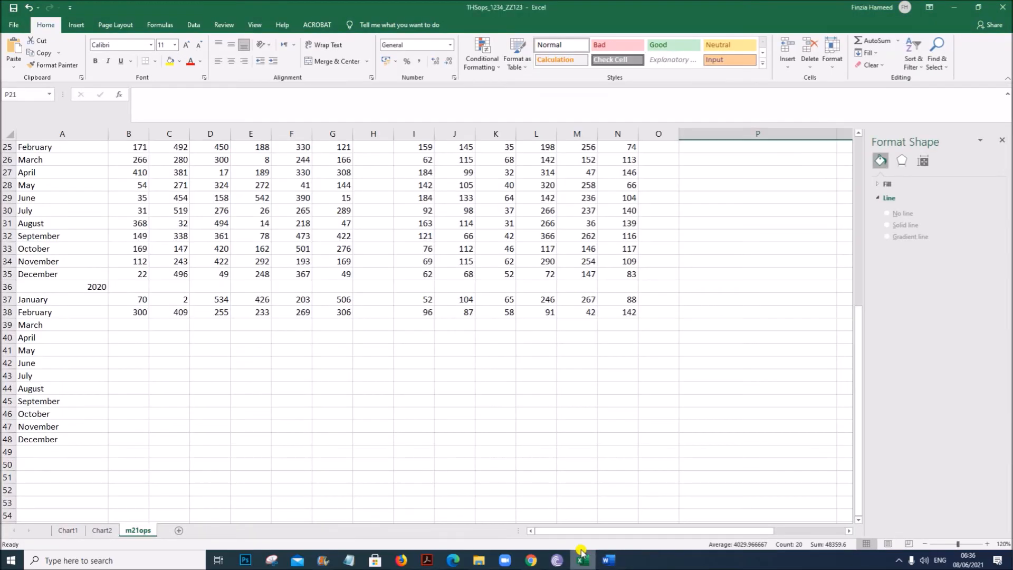
click(65, 529)
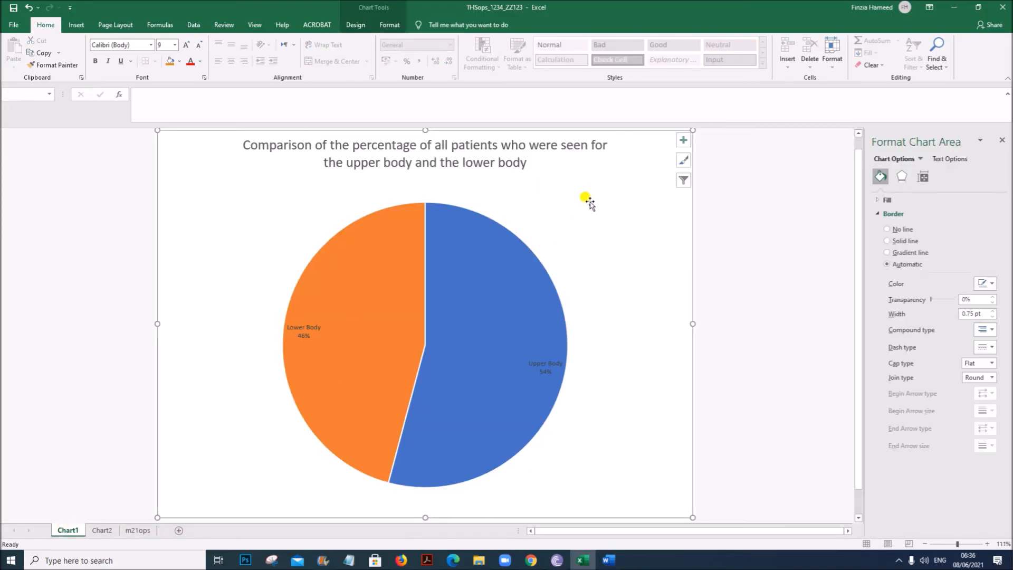
click(609, 560)
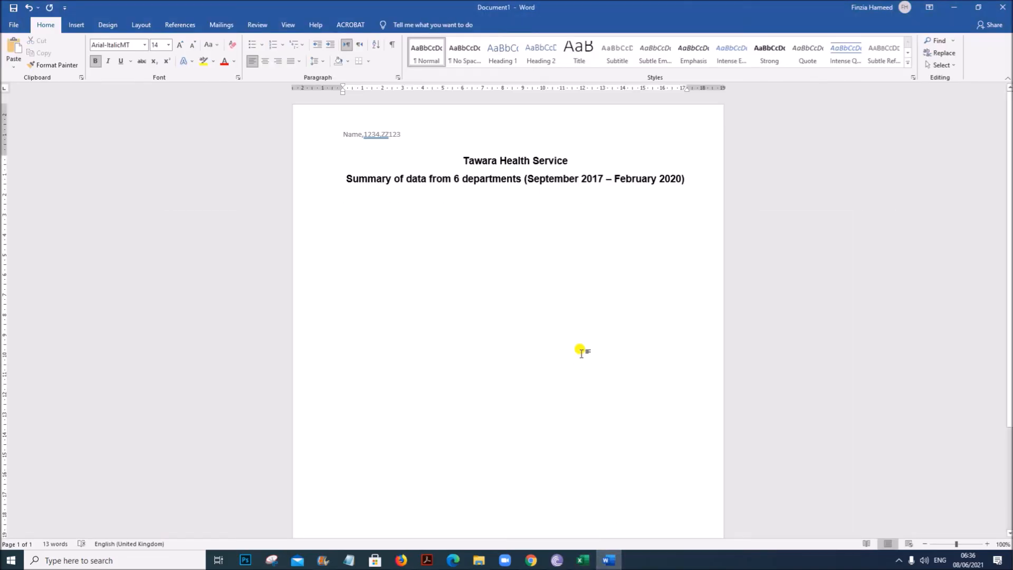
key(ctrl+v)
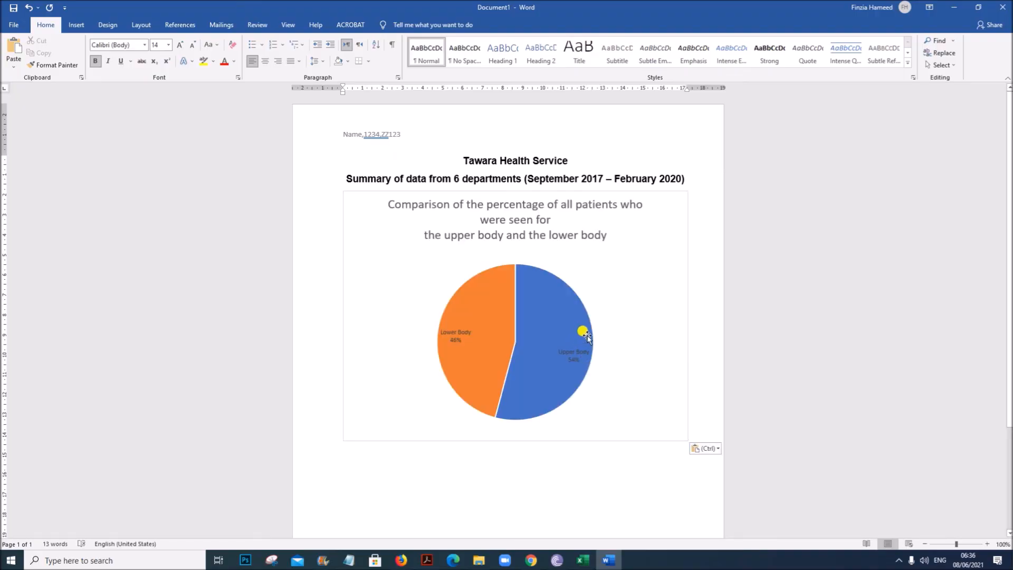
- Resize the pasted pie chart smaller from its corner
click(675, 371)
drag(686, 439, 649, 406)
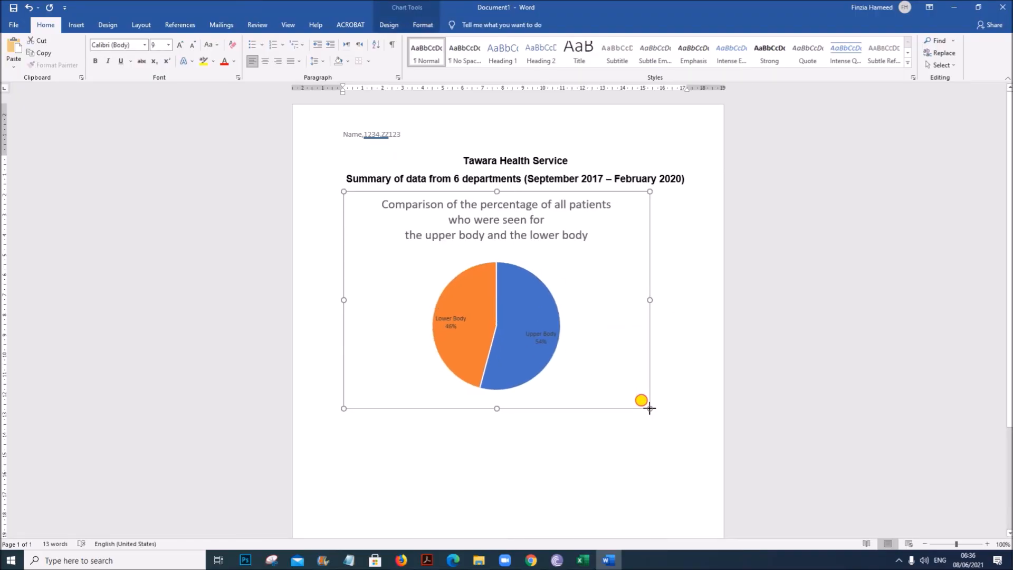
click(687, 389)
- Copy the combo chart from the Chart2 sheet and paste it on a new line below the pie chart
click(583, 560)
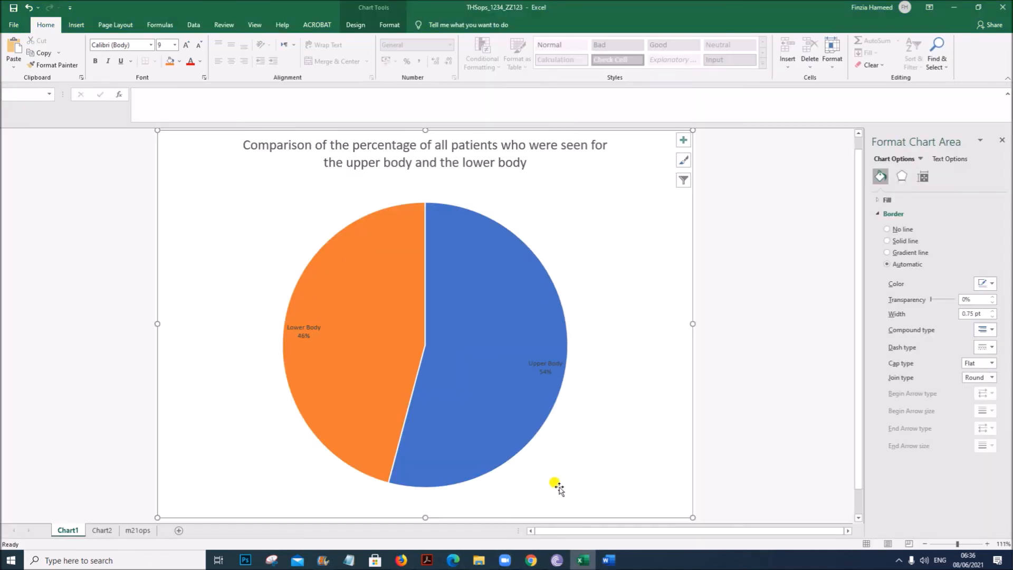
click(102, 530)
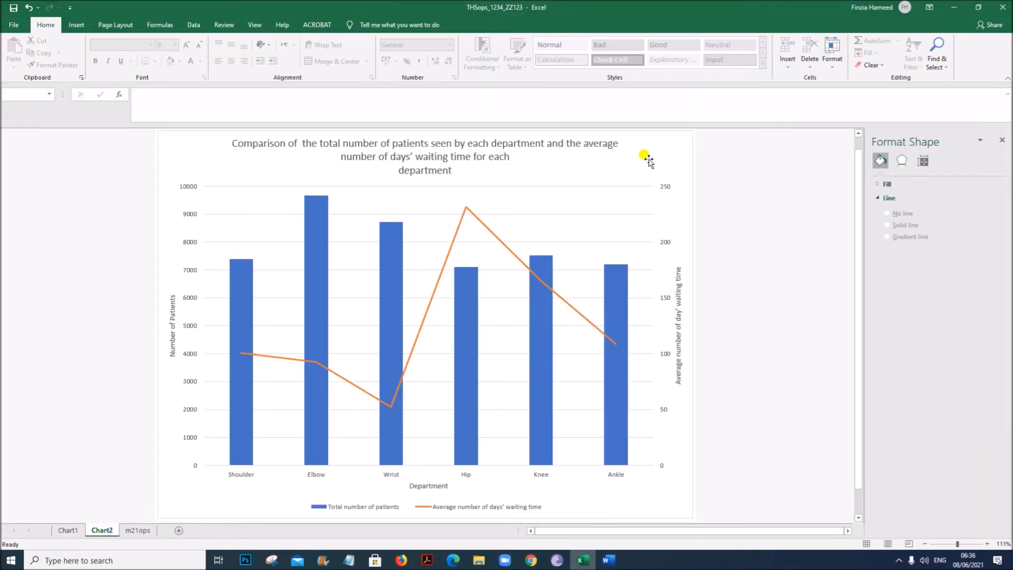
click(662, 150)
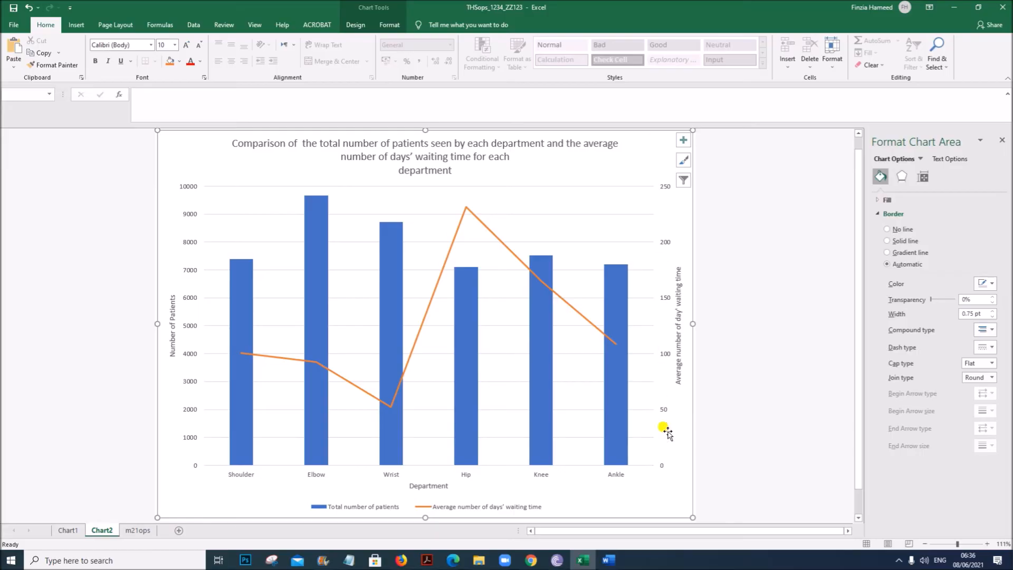
click(609, 560)
click(684, 387)
key(Return)
key(ctrl+v)
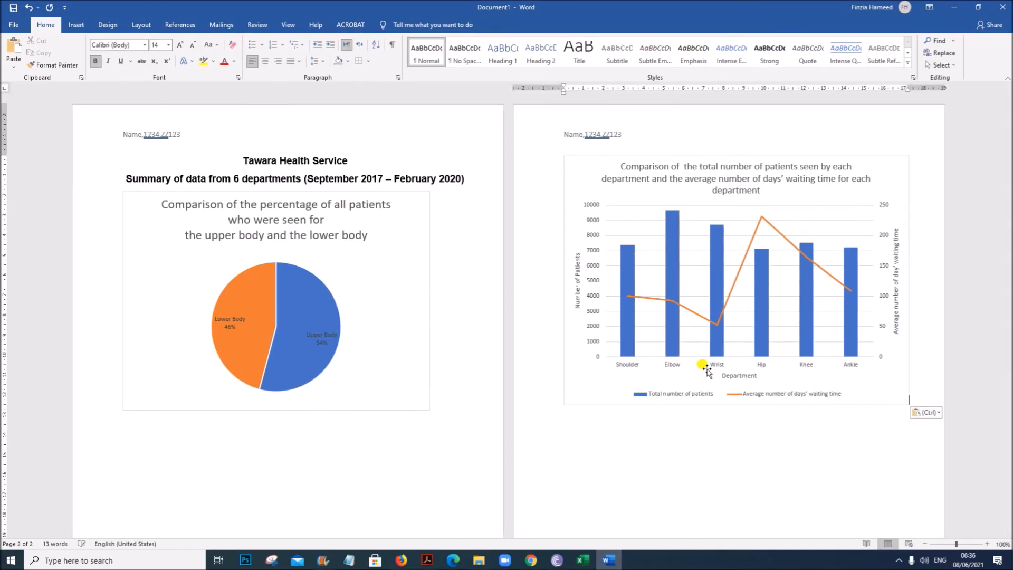
- Shrink the pie chart slightly and the combo chart further from their corners
click(395, 260)
drag(427, 408, 422, 402)
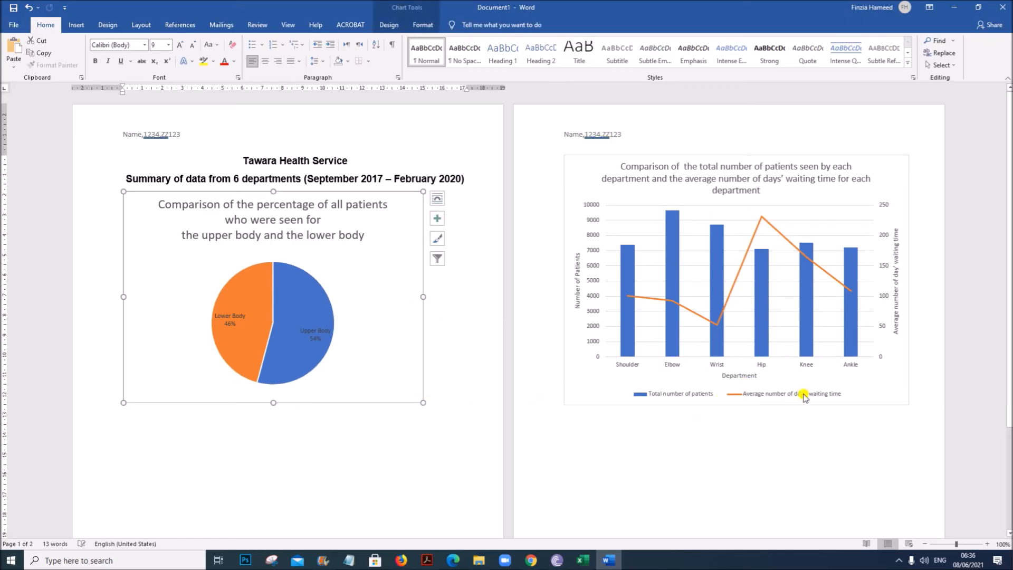
click(884, 385)
drag(905, 400, 883, 375)
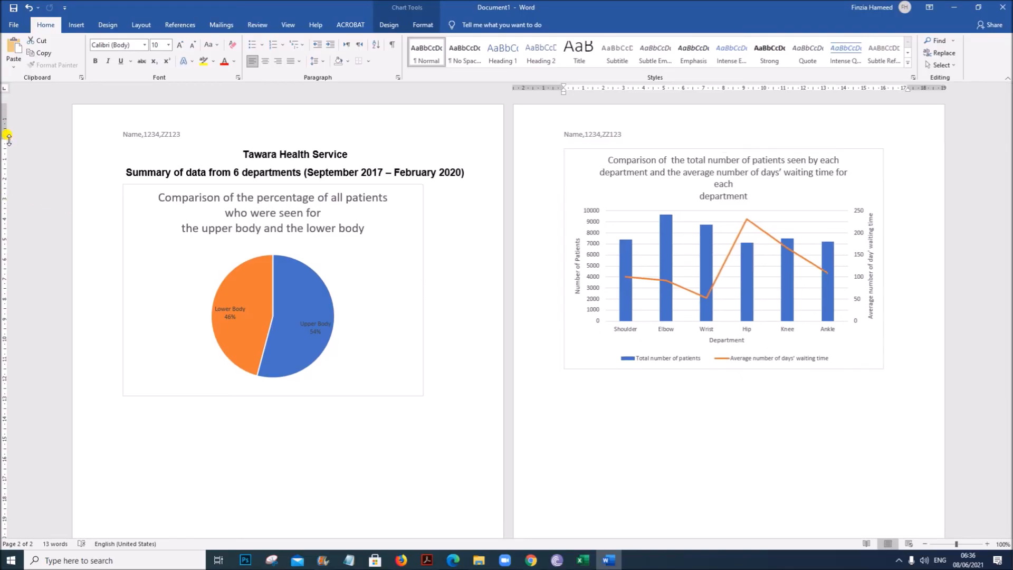
- Reduce the page's bottom margin so both charts fit on the first page
scroll(31, 412, down, 5)
drag(3, 478, 4, 502)
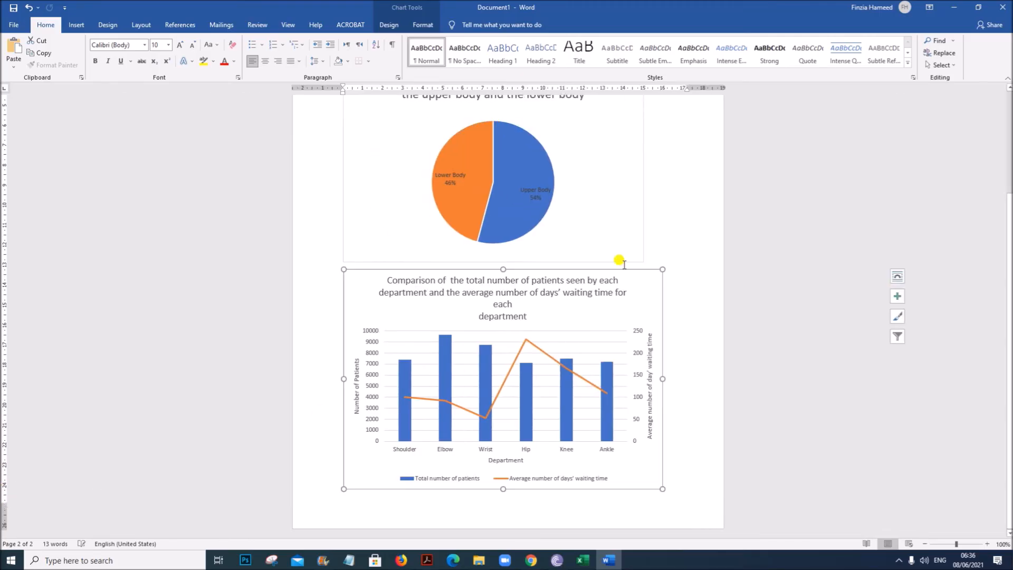
click(703, 206)
scroll(702, 347, up, 4)
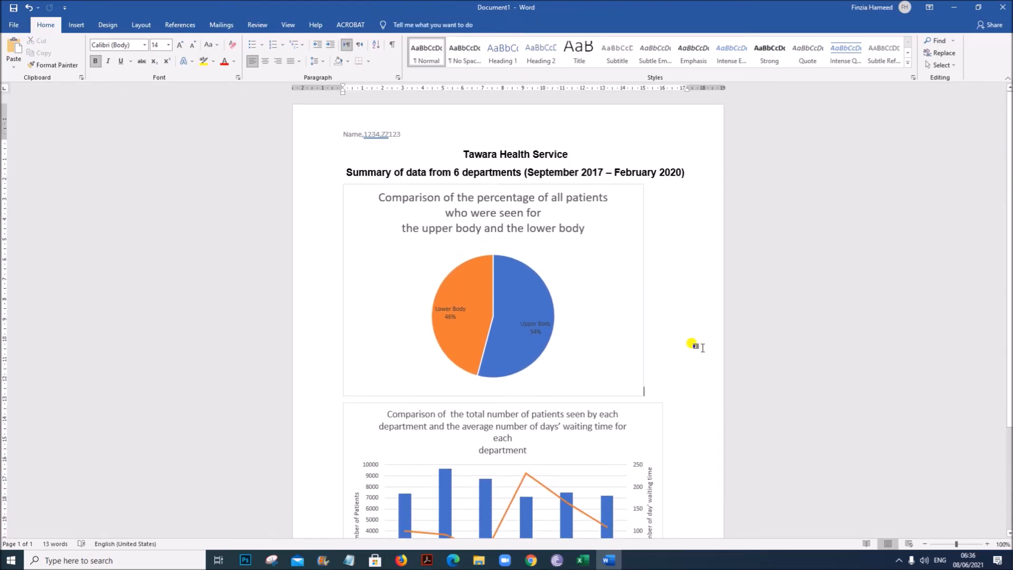
- Widen the pie chart to line up with the combo chart's width
scroll(703, 346, down, 3)
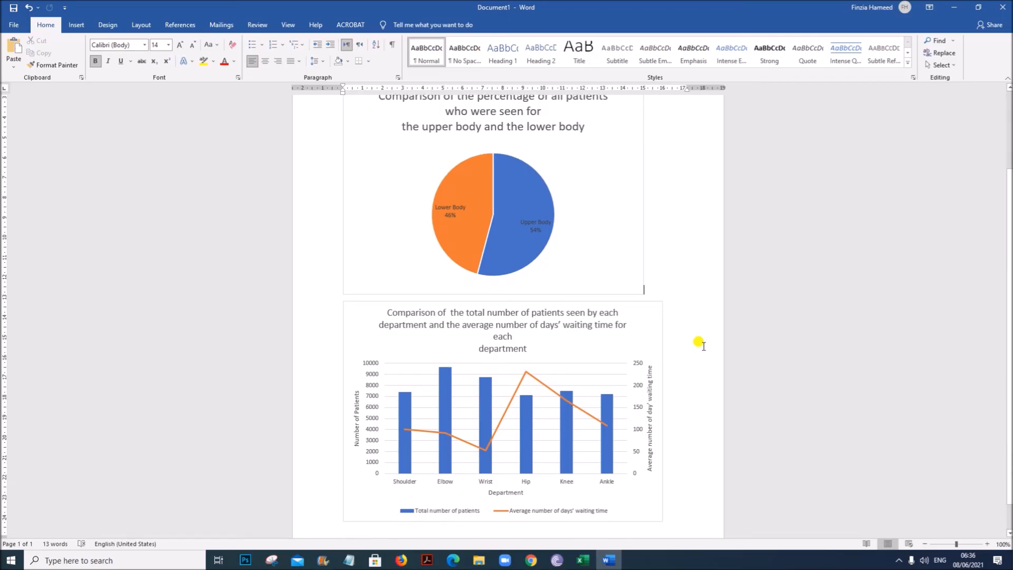
click(640, 244)
drag(643, 188, 665, 188)
- Set the pie chart's data labels to 16 pt bold
click(685, 260)
click(545, 224)
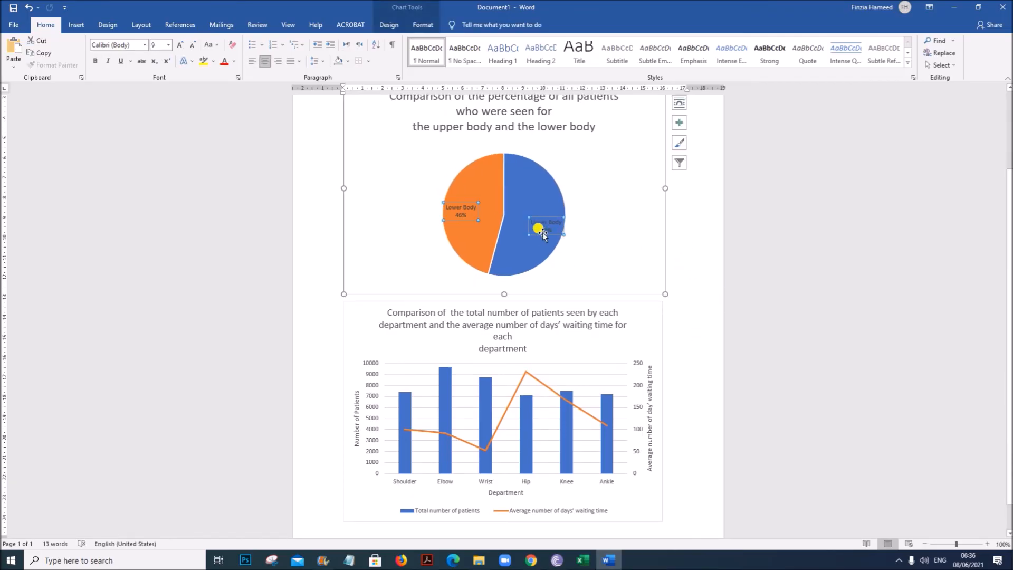
click(169, 45)
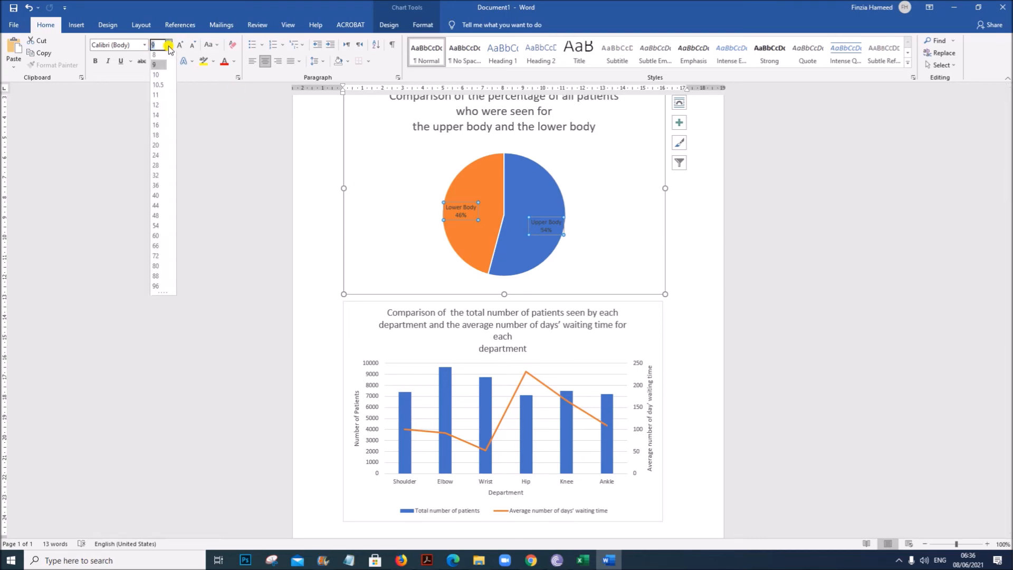
click(156, 127)
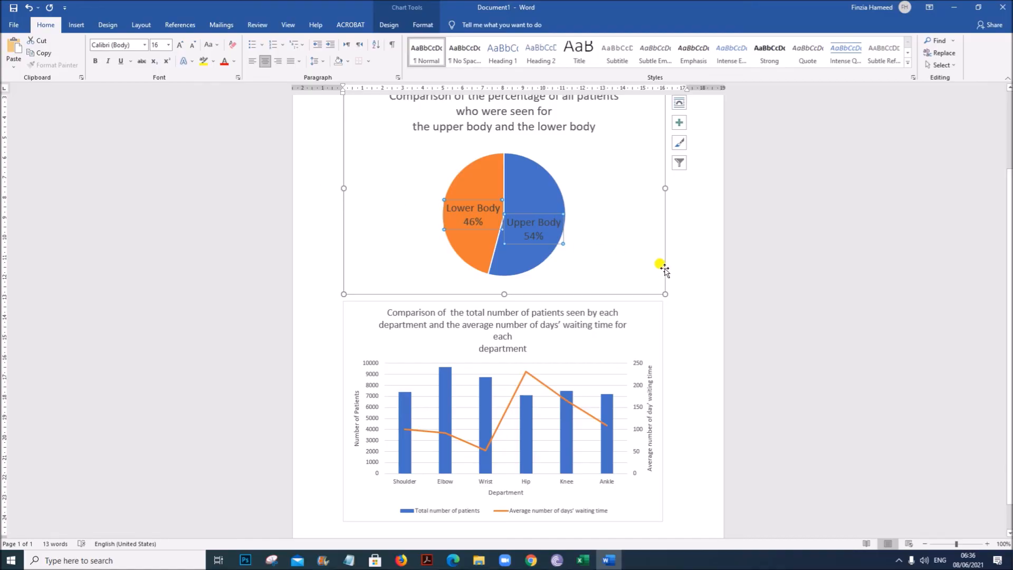
key(ctrl+b)
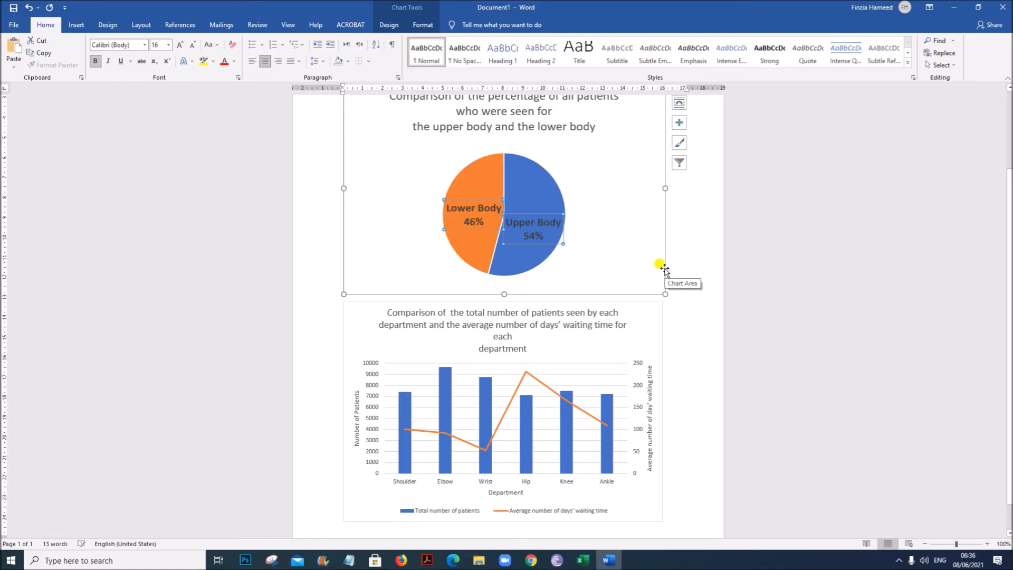
click(675, 230)
- Review the pie chart labels and the layout of both charts on the page
scroll(607, 275, up, 2)
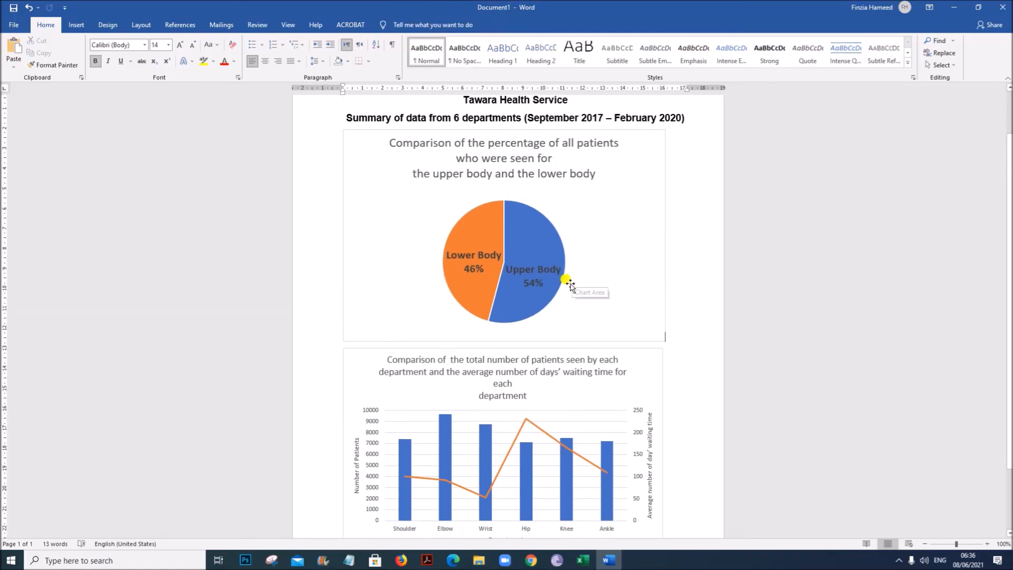
click(501, 279)
click(492, 277)
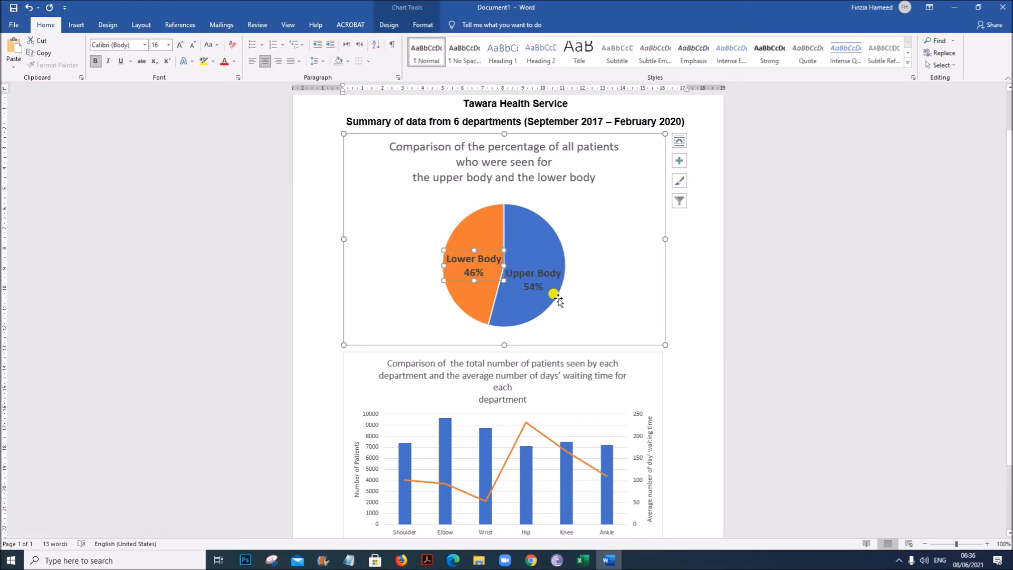
scroll(752, 309, down, 3)
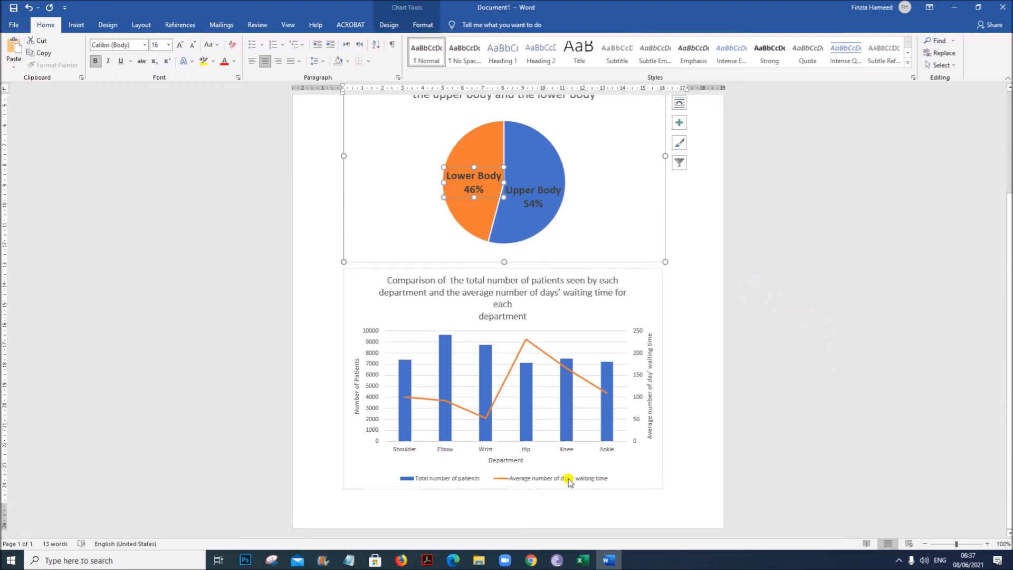
scroll(590, 402, up, 5)
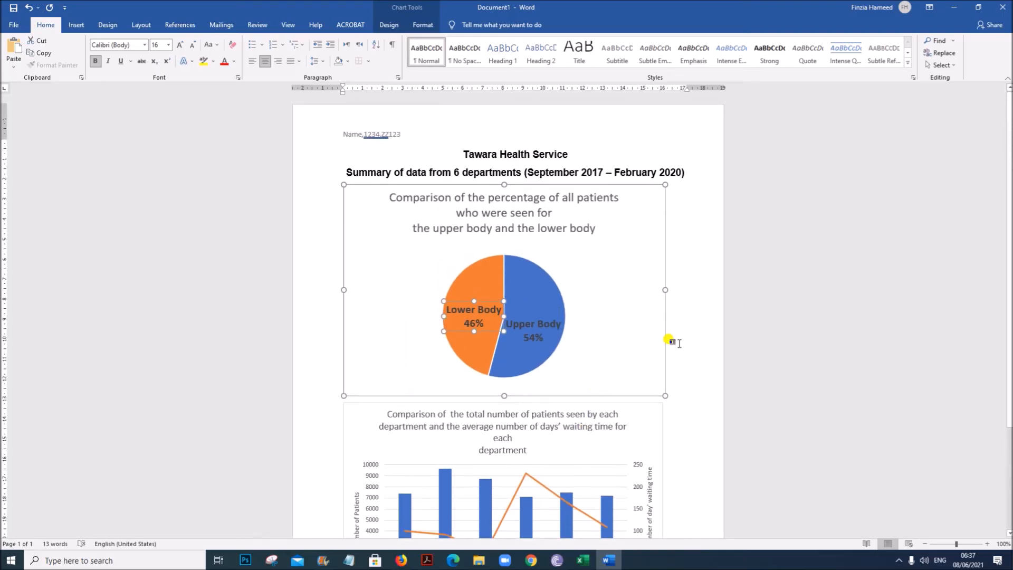
click(688, 333)
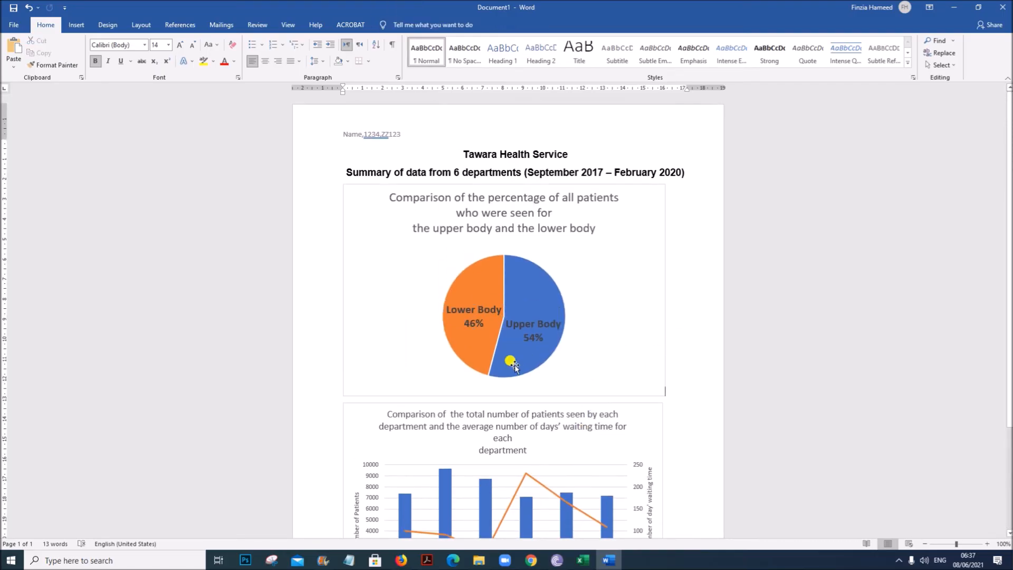
- Review the task 9 instructions in the question paper for the required PDF file name
click(427, 560)
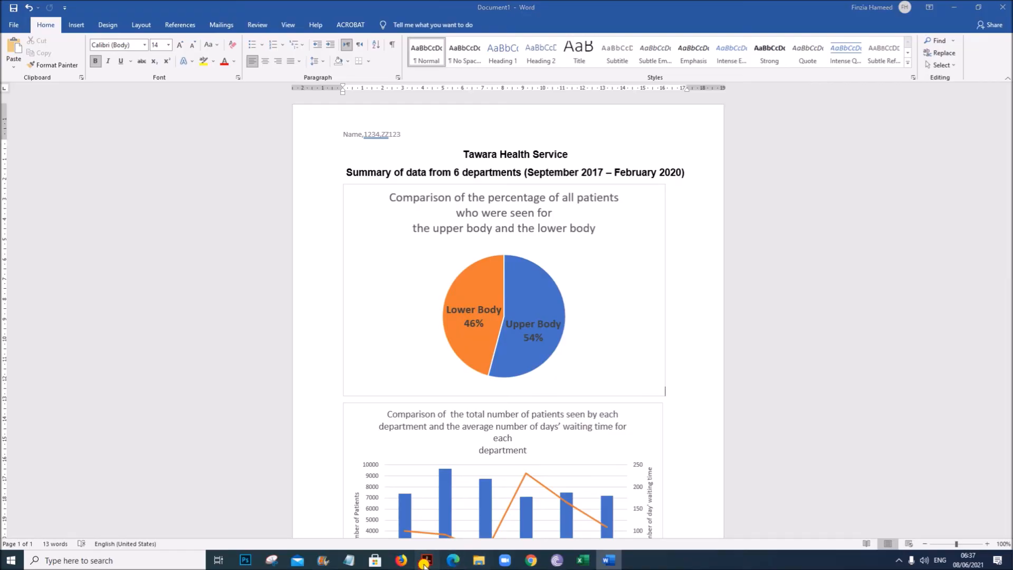
scroll(296, 361, down, 3)
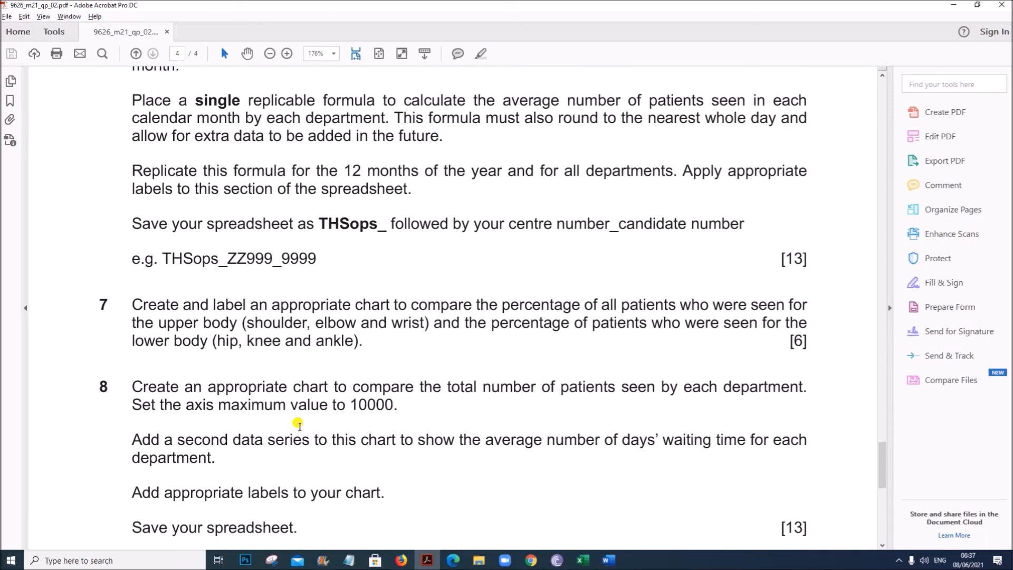
scroll(298, 422, down, 2)
scroll(298, 424, down, 10)
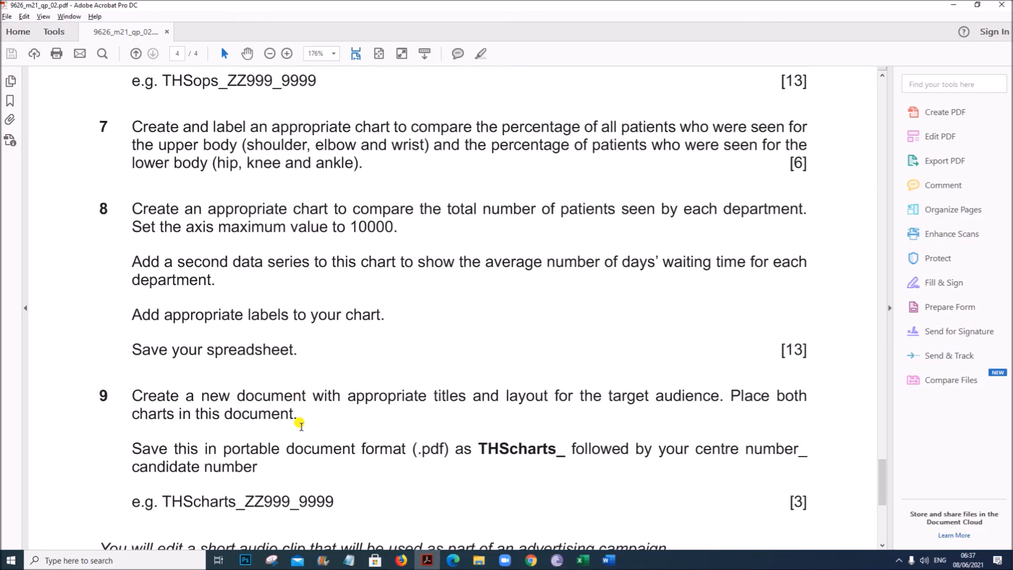
scroll(305, 414, down, 3)
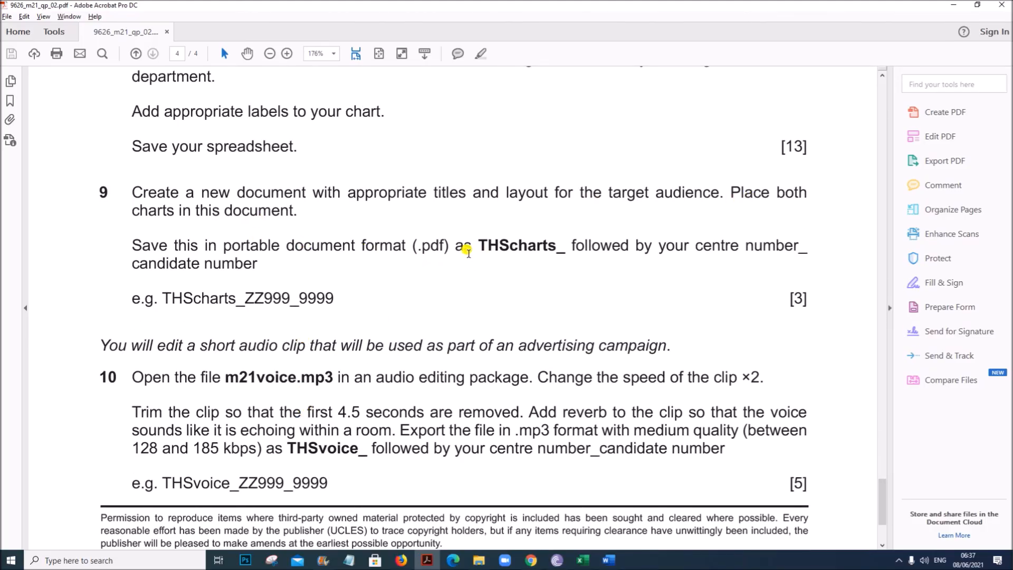
drag(483, 246, 496, 244)
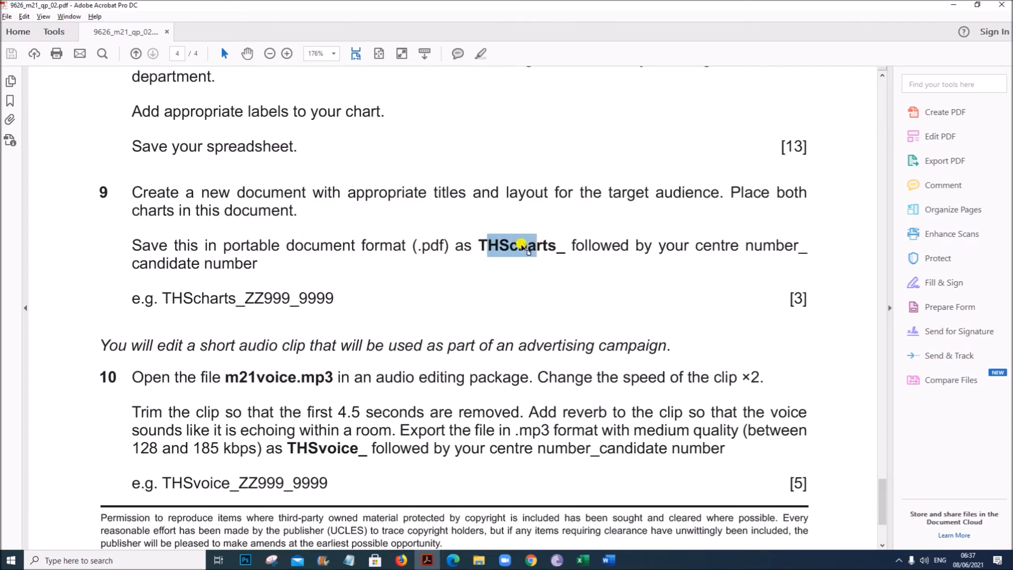
drag(481, 245, 565, 242)
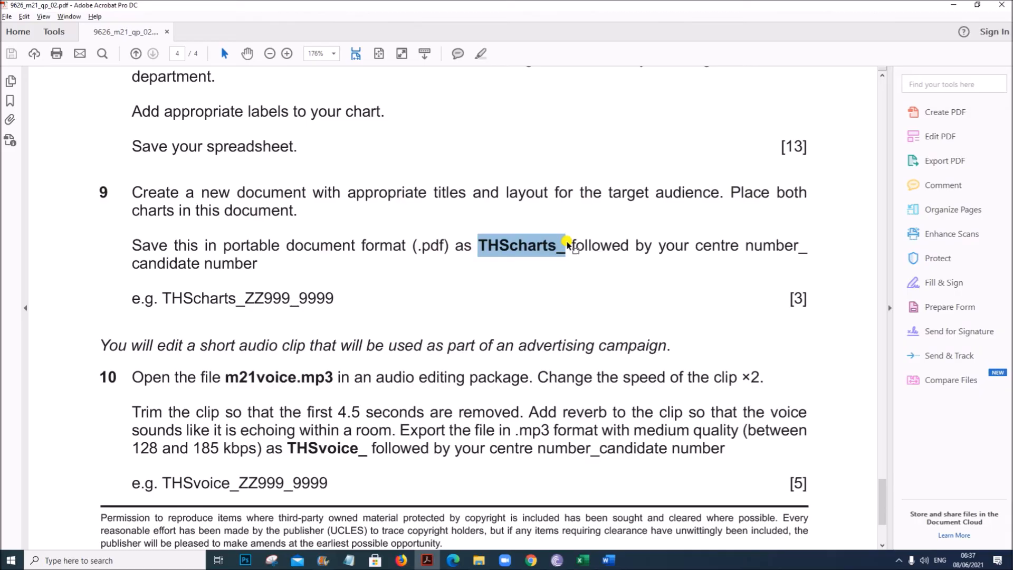
- Save the document as a PDF named THScharts_ plus centre and candidate numbers in the Desktop's M21-P2 folder, then check the folder
click(609, 559)
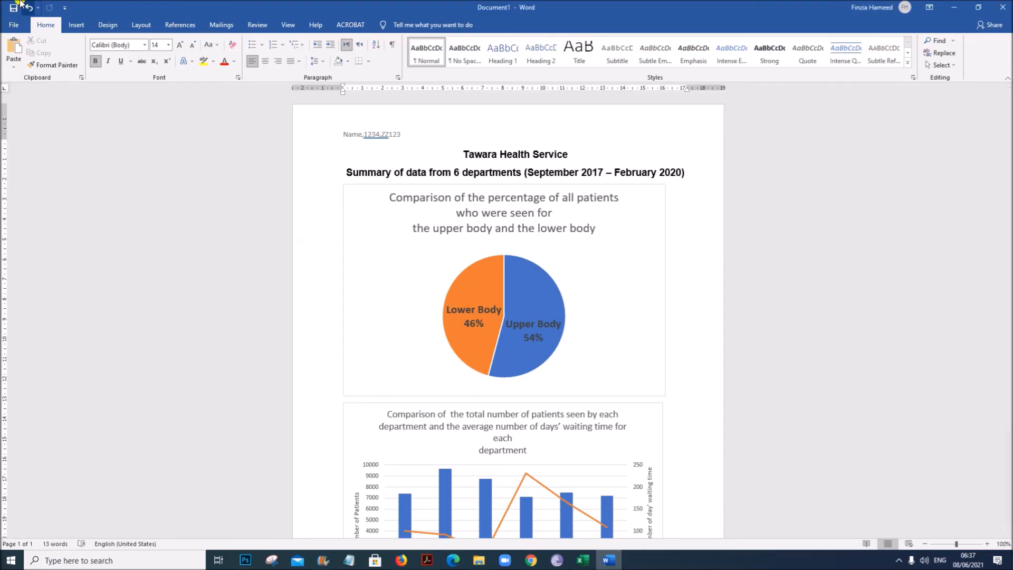
click(13, 25)
click(46, 167)
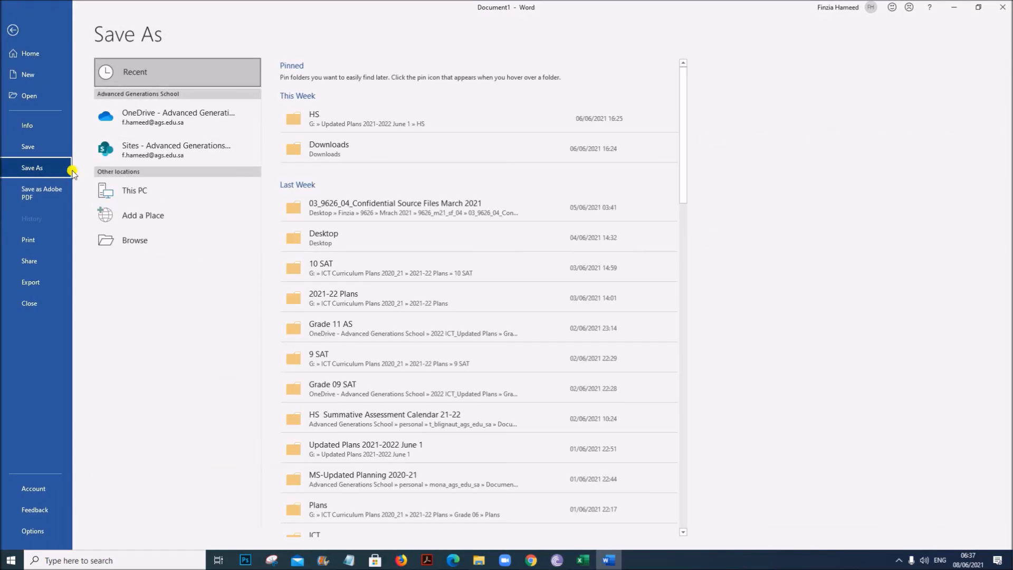
click(197, 246)
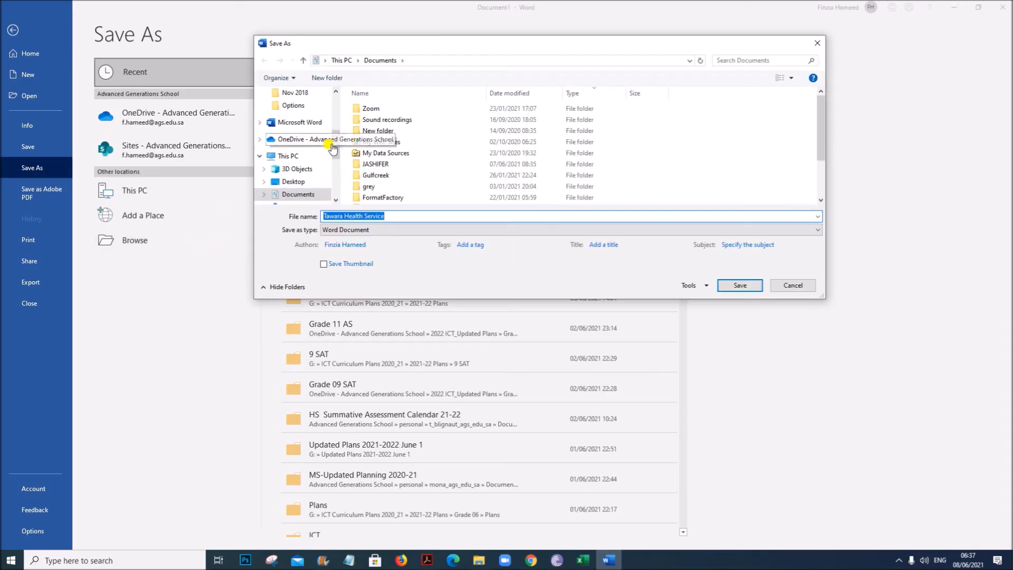
drag(338, 145, 336, 122)
click(298, 144)
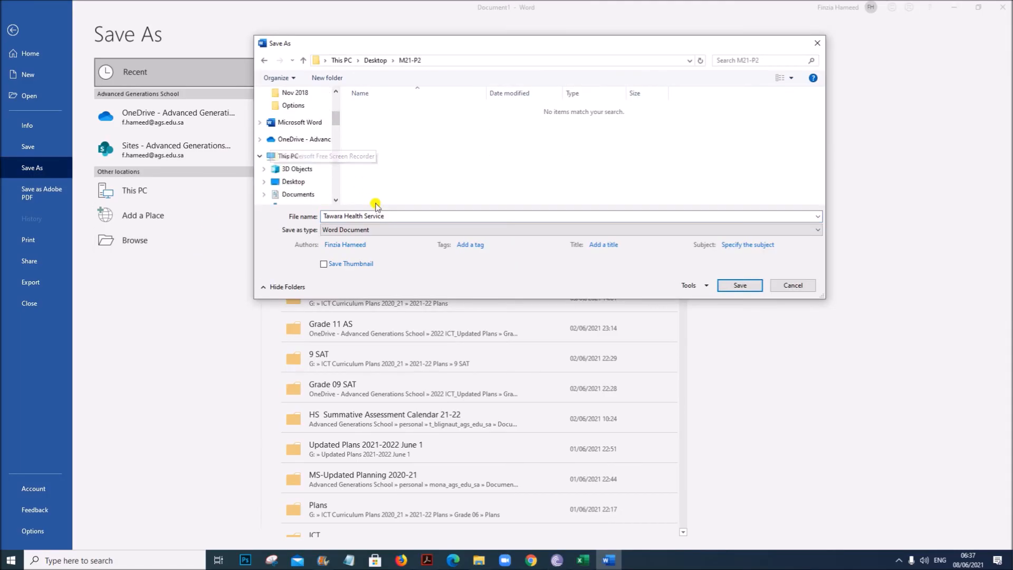
click(386, 214)
key(ctrl+a)
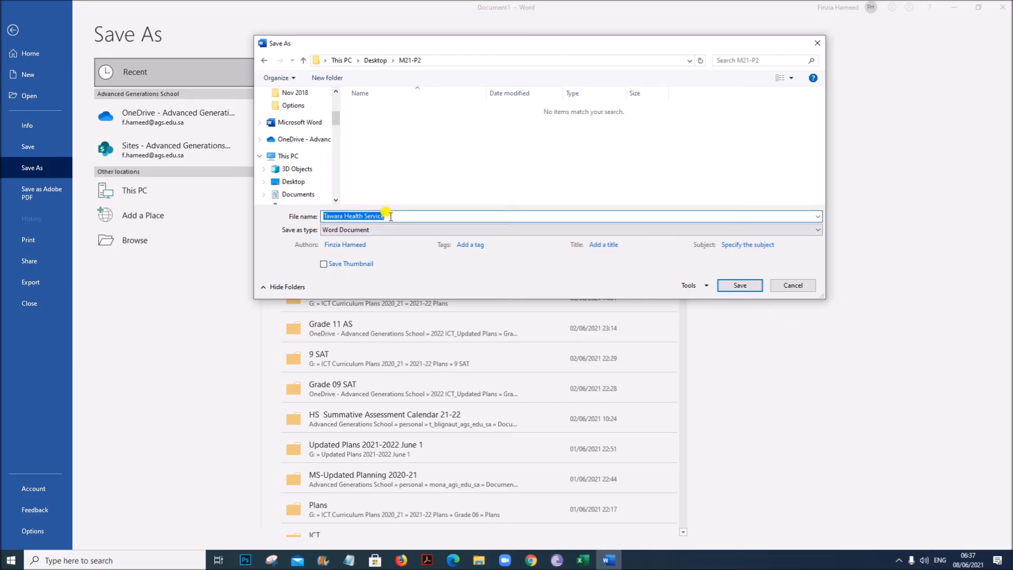
text(THScharts_1234_ZZ123)
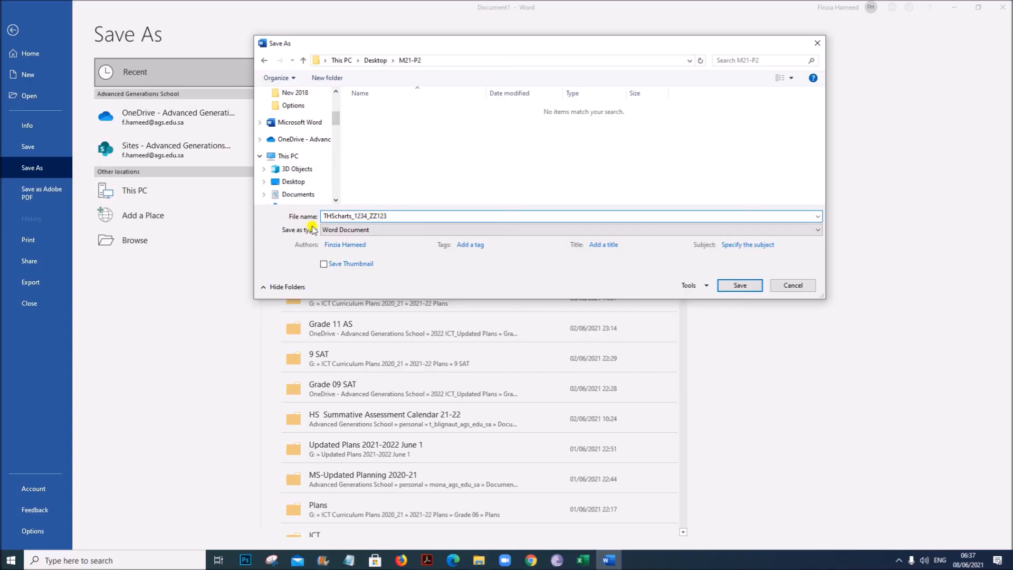
click(349, 230)
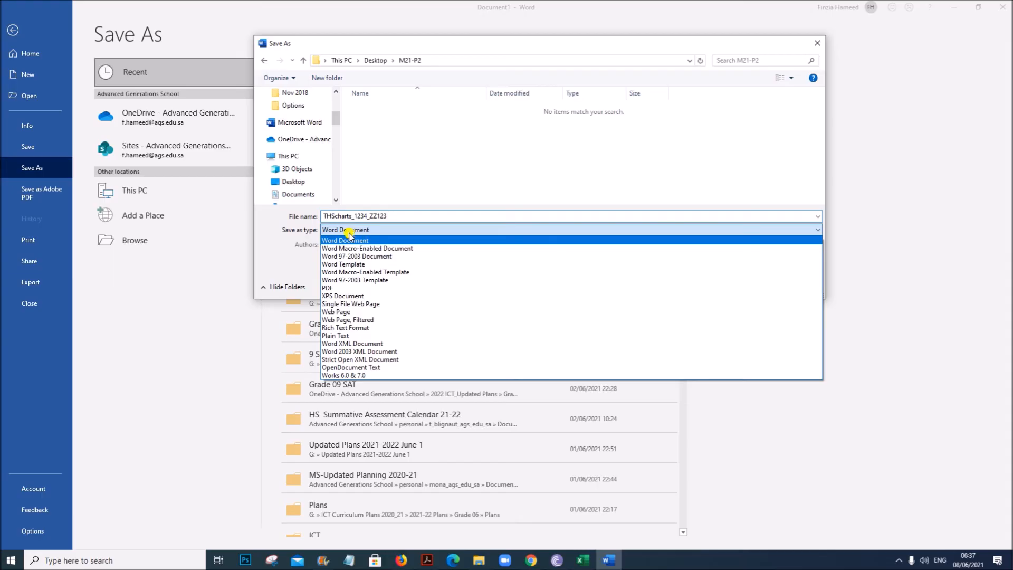
click(340, 287)
click(740, 313)
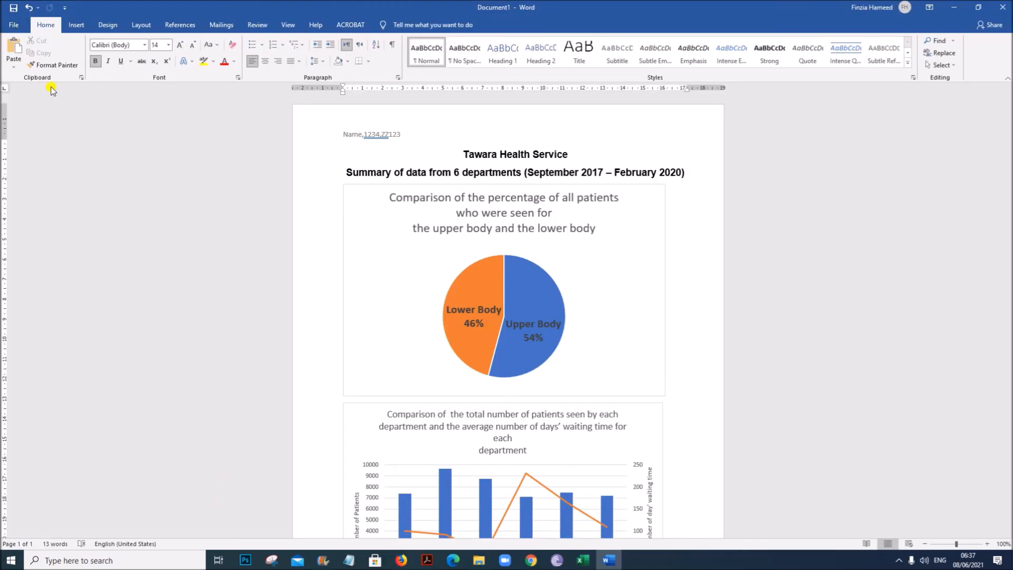
click(473, 559)
click(42, 147)
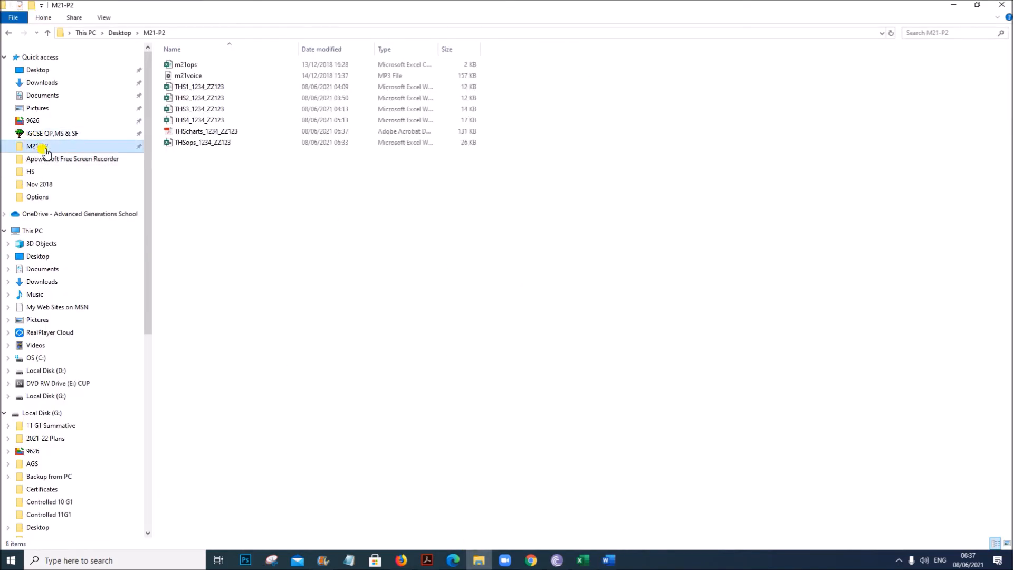
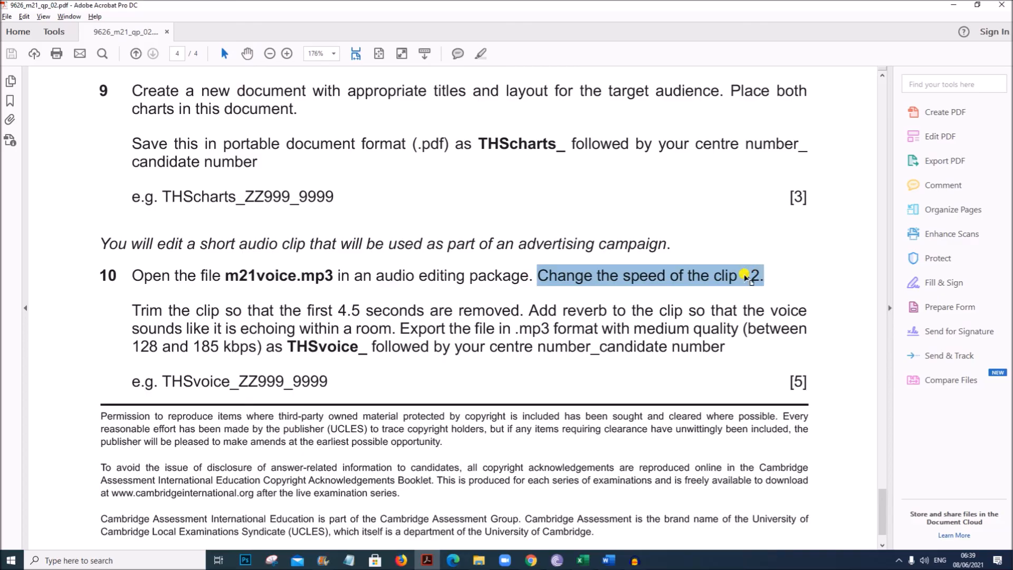
- Change the speed of the whole voice clip using a speed multiplier of 2
click(743, 276)
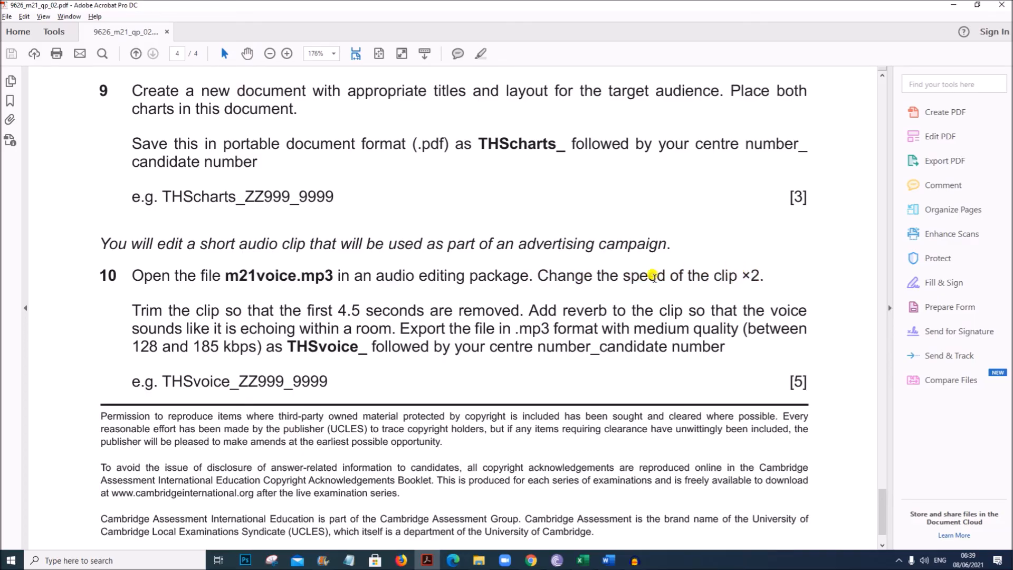
click(635, 561)
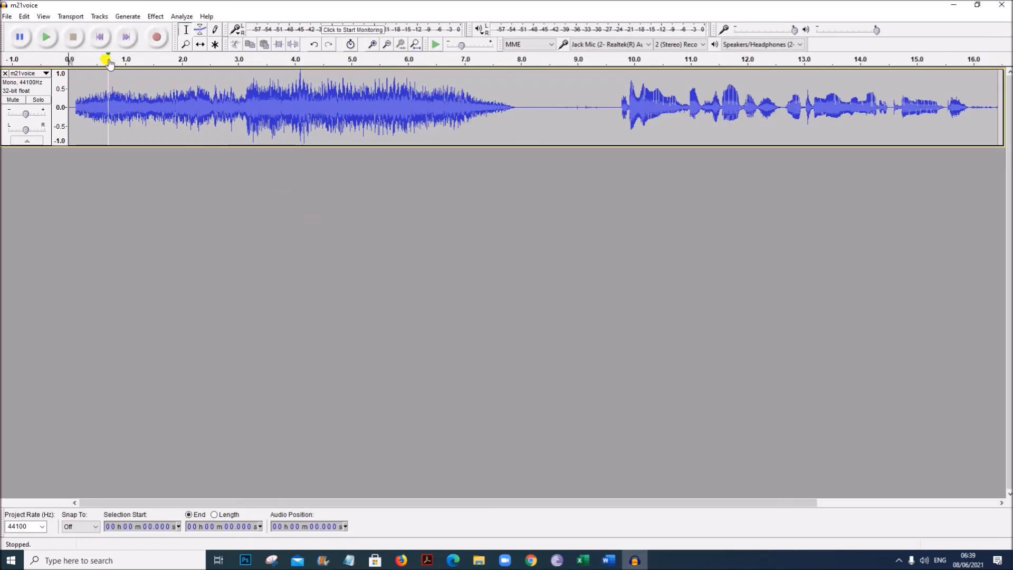
click(155, 16)
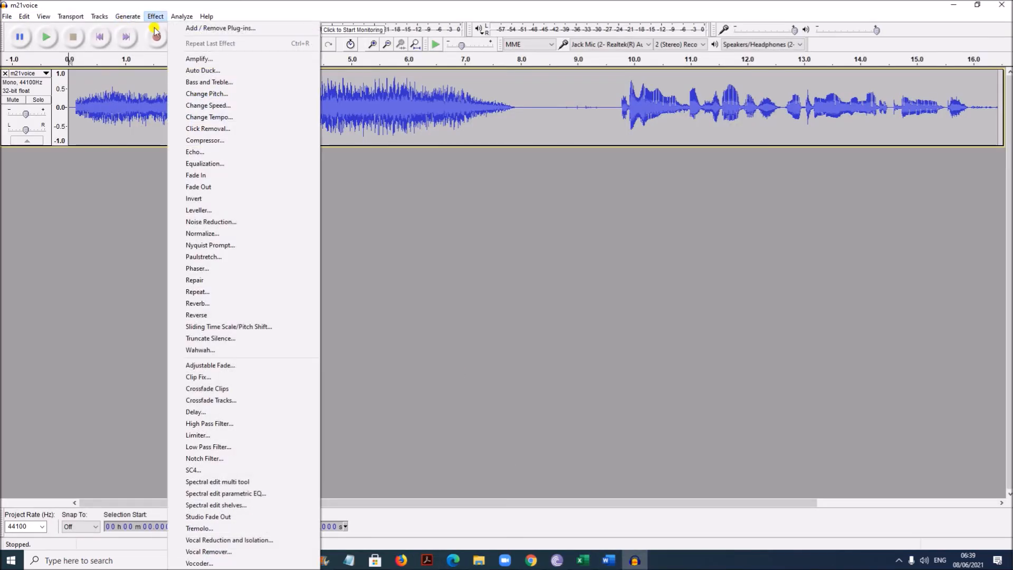
click(200, 105)
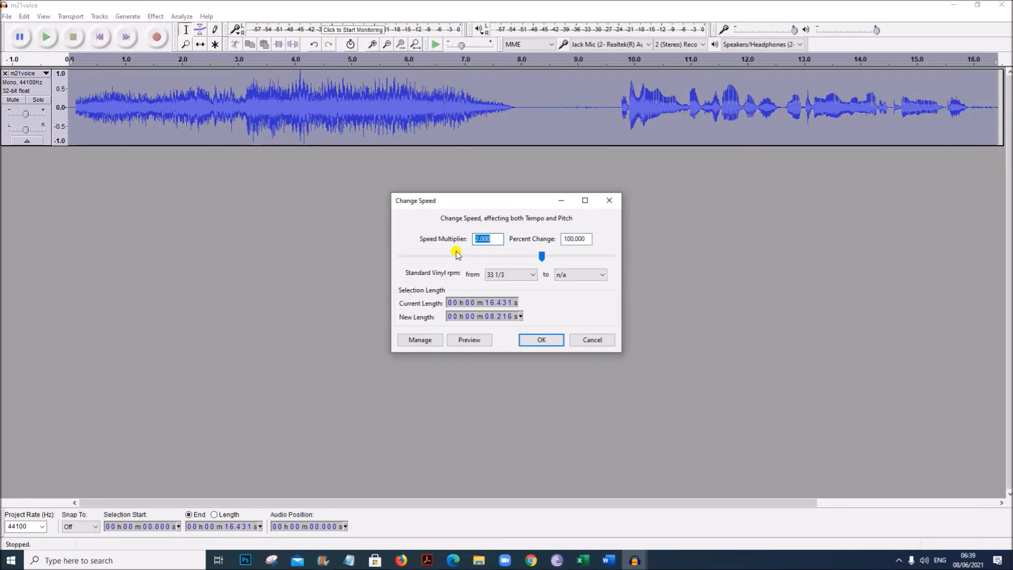
double_click(491, 238)
click(540, 340)
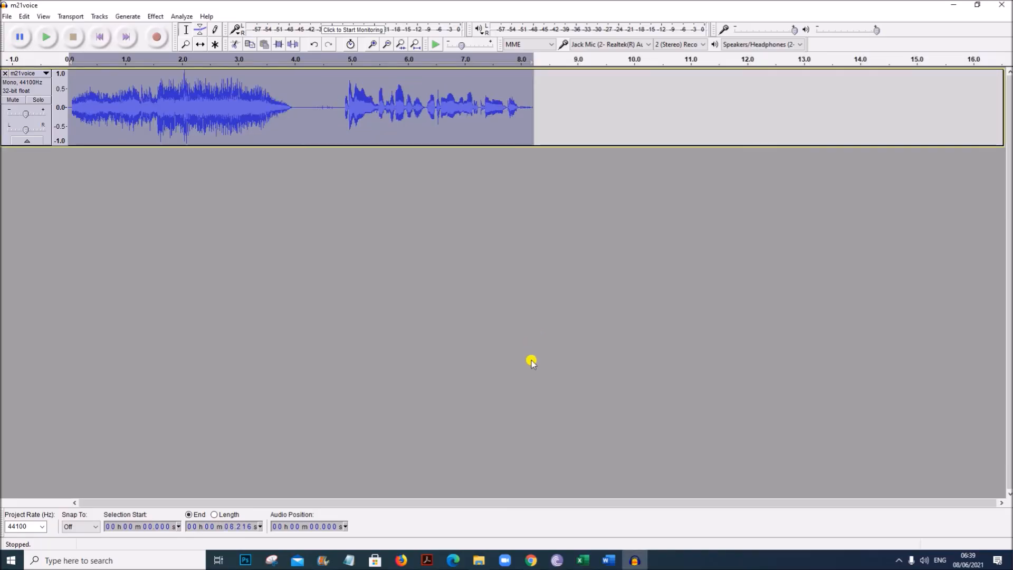
- Check the trim instruction, then select and cut the first 4.5 seconds of the clip
click(432, 562)
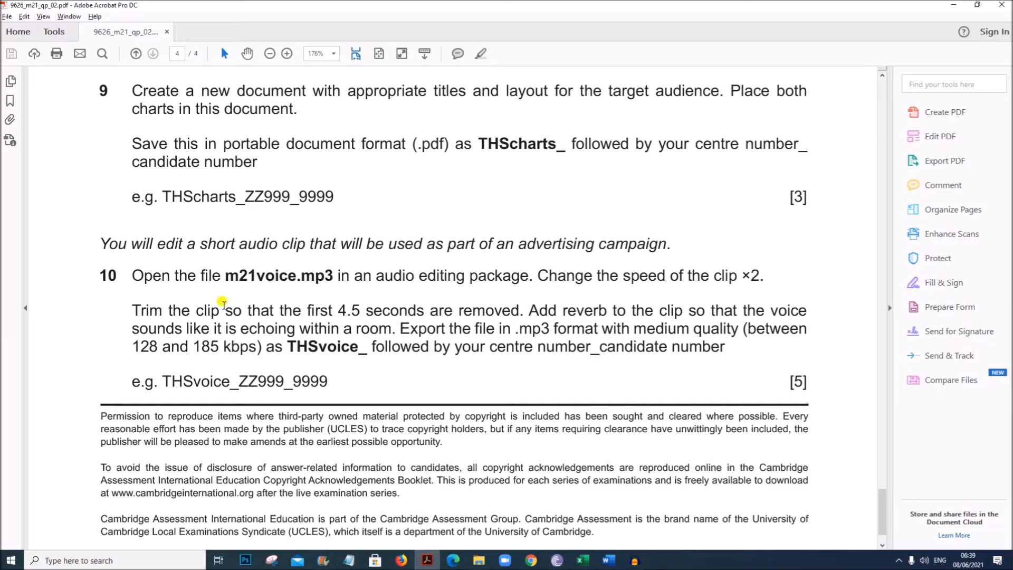
drag(136, 310, 555, 311)
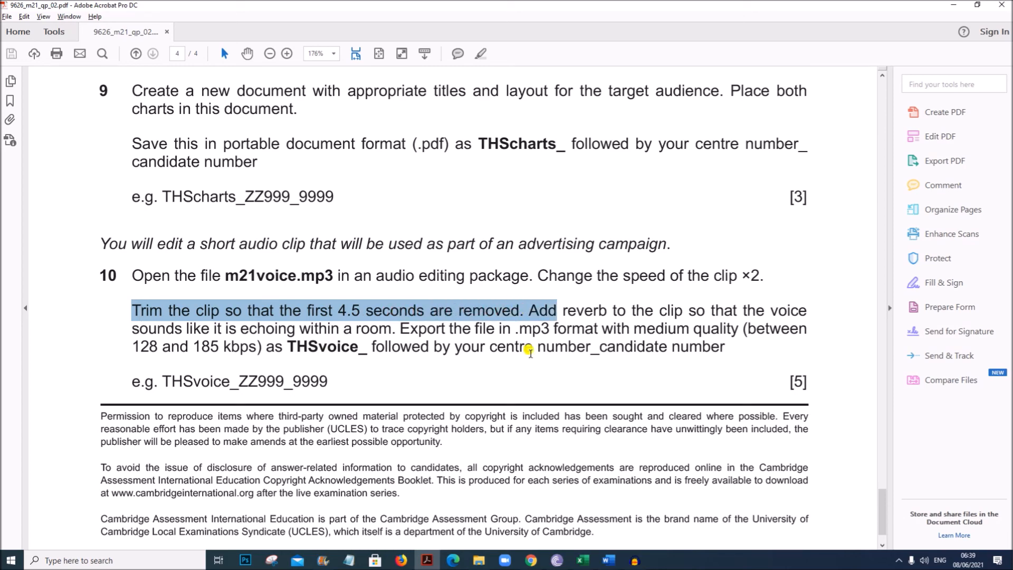
click(635, 560)
key(ctrl+a)
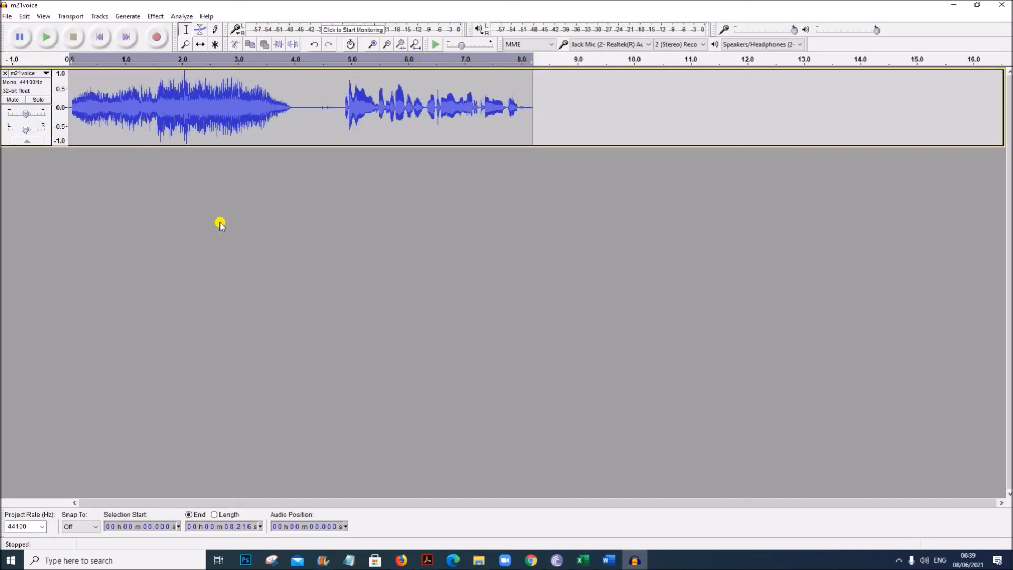
click(374, 45)
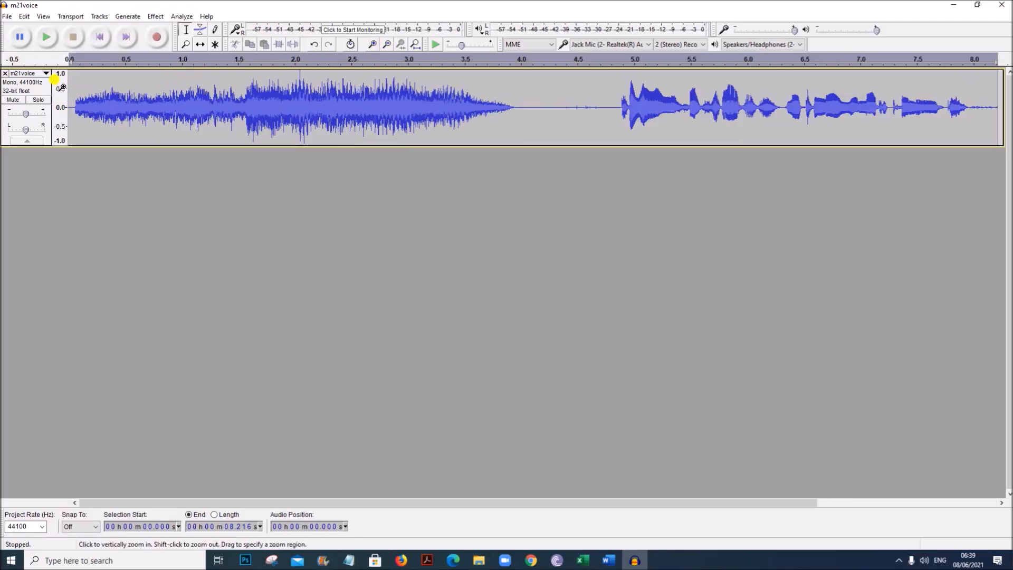
mouse_move(69, 105)
mouse_down()
mouse_move(369, 94)
mouse_move(577, 113)
mouse_up()
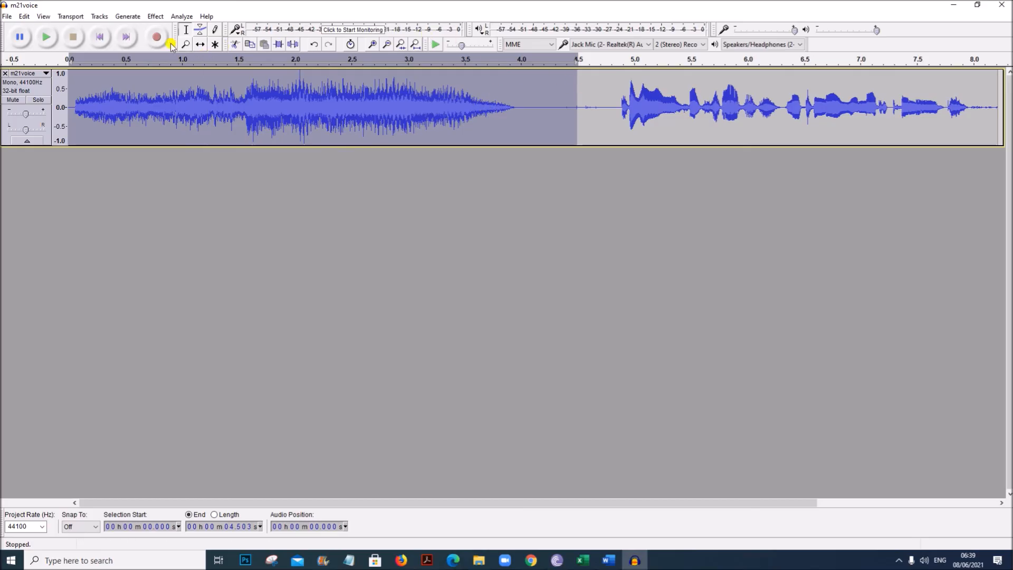
click(235, 44)
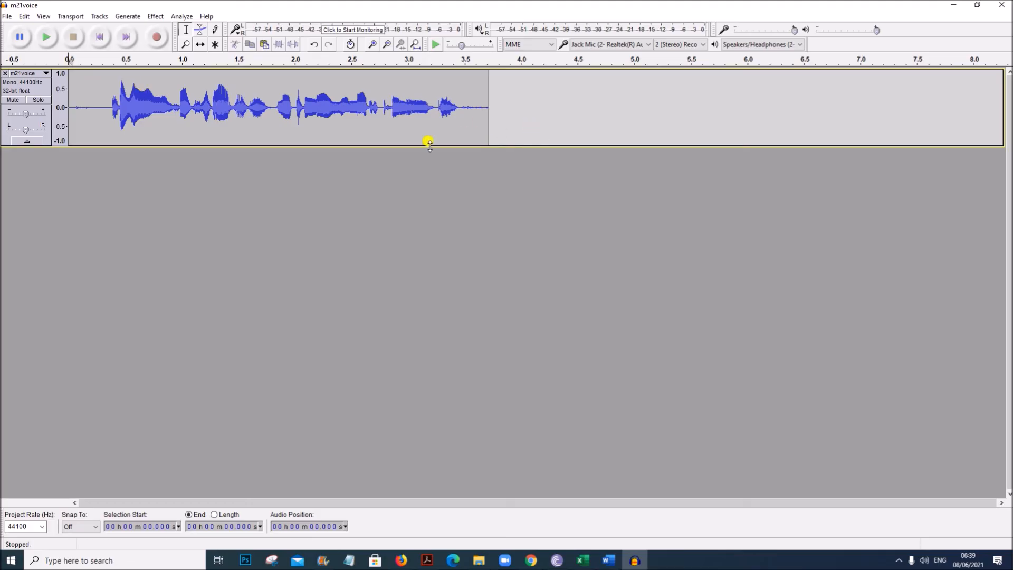
- Add reverb to the remaining clip using the Medium Room factory preset
click(427, 561)
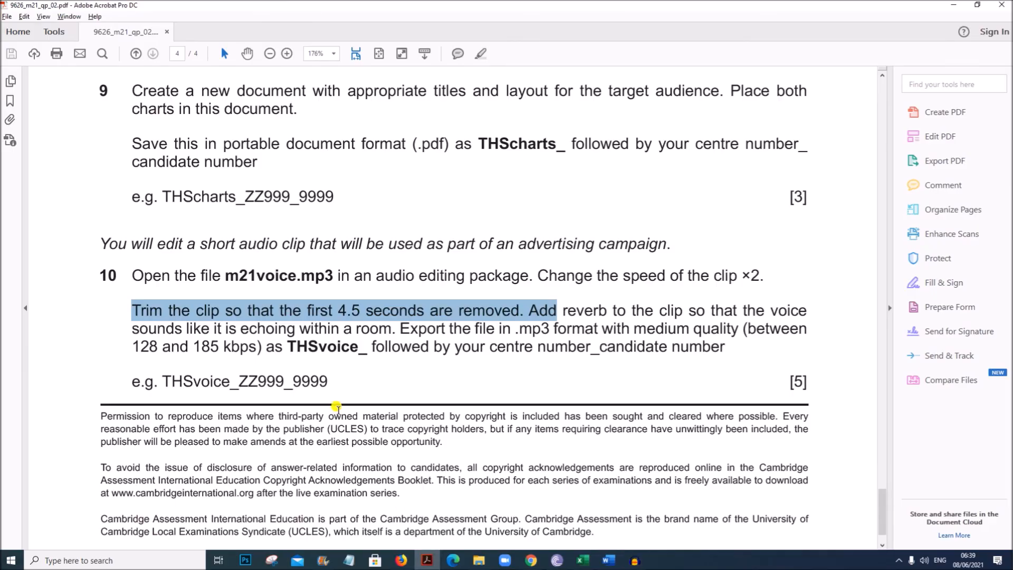
click(538, 311)
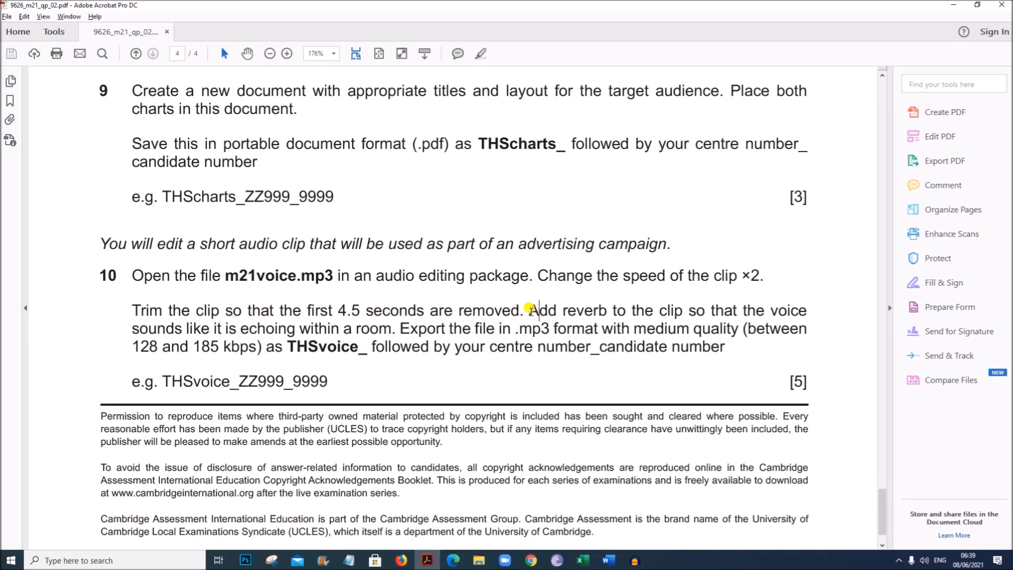
drag(213, 329, 355, 329)
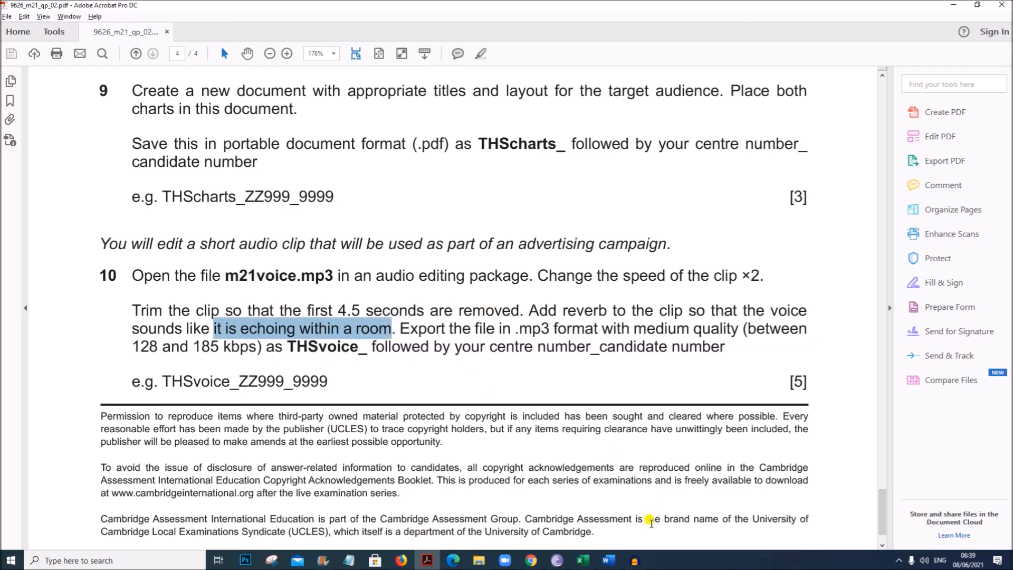
click(635, 560)
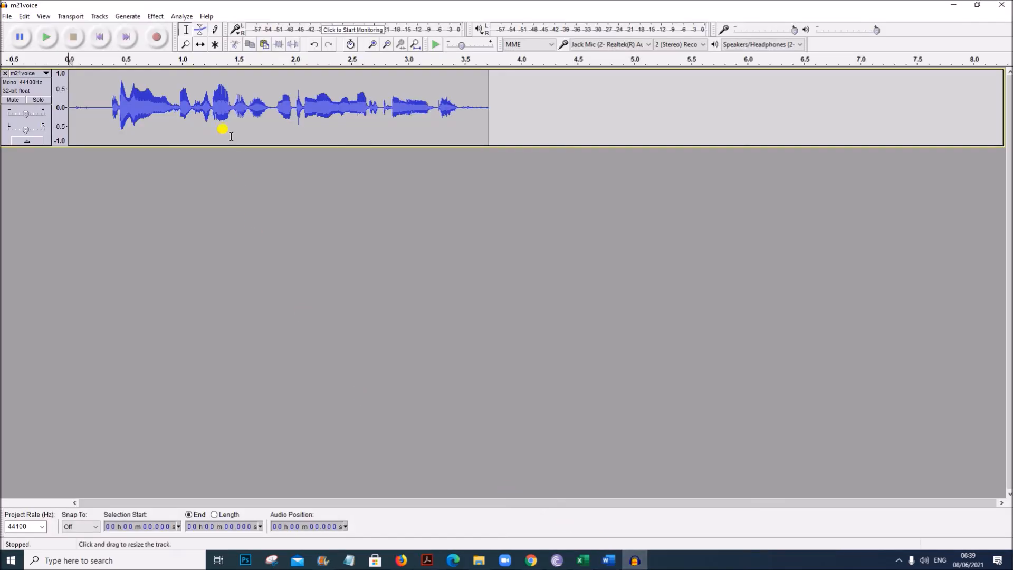
click(158, 17)
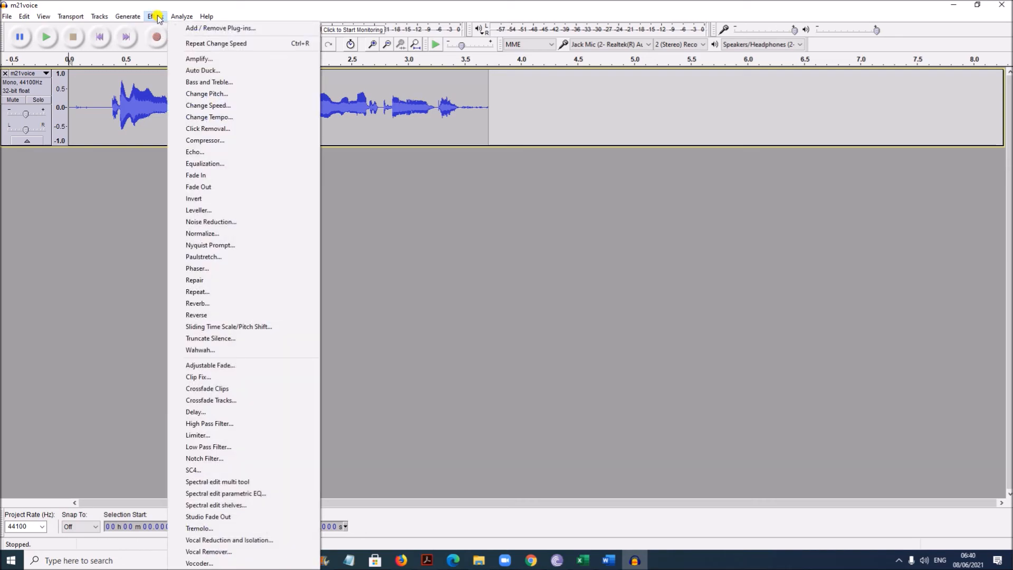
click(202, 304)
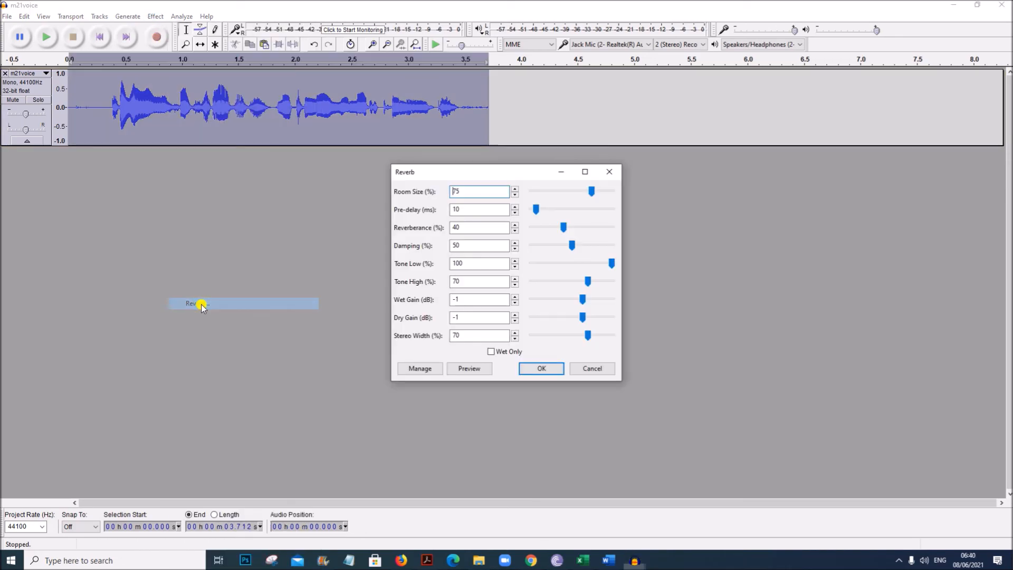
click(420, 369)
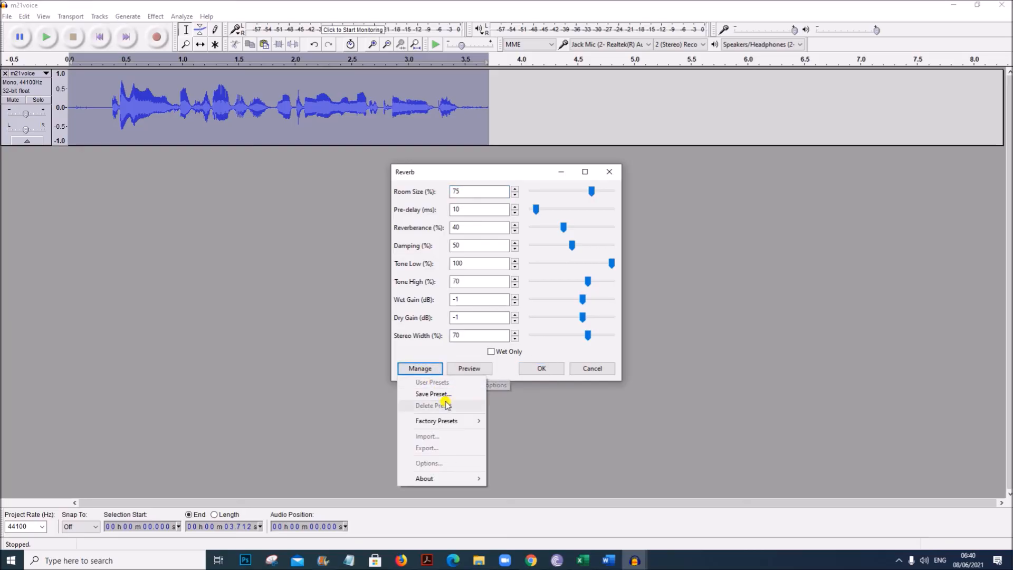
mouse_move(455, 421)
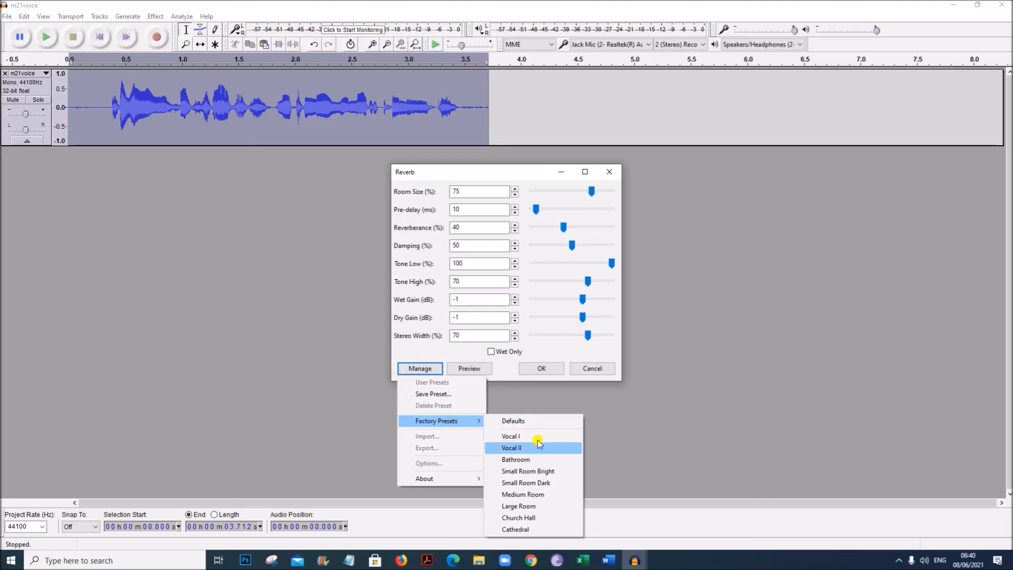
click(519, 497)
click(539, 368)
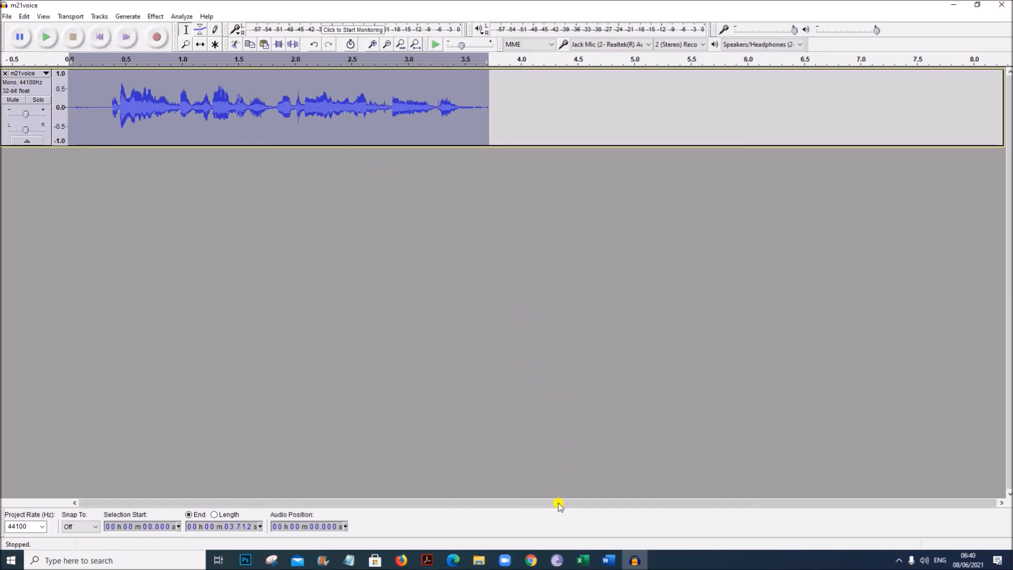
- Check the export instructions and open the audio export dialog
click(428, 559)
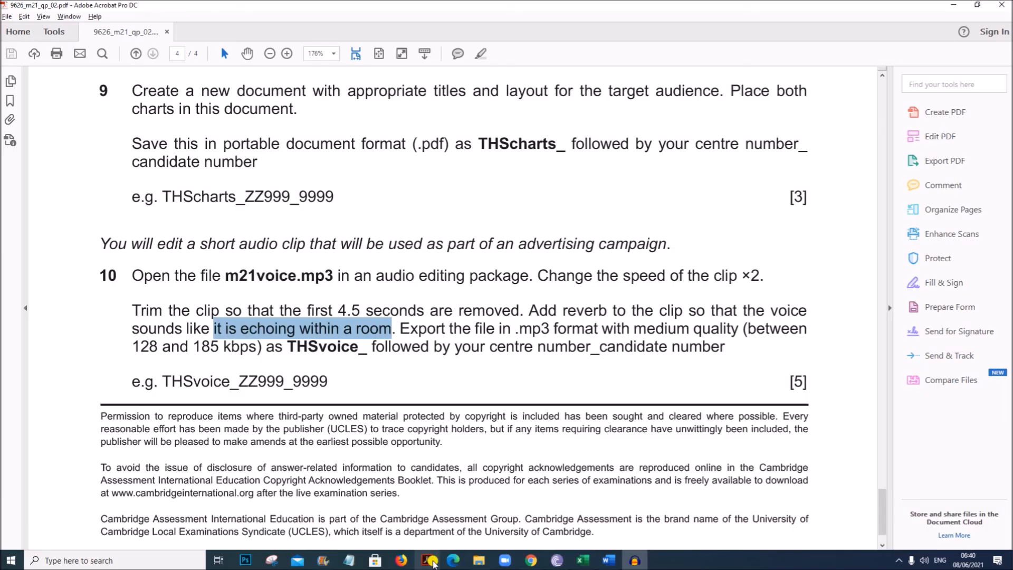
click(443, 333)
drag(399, 329, 734, 329)
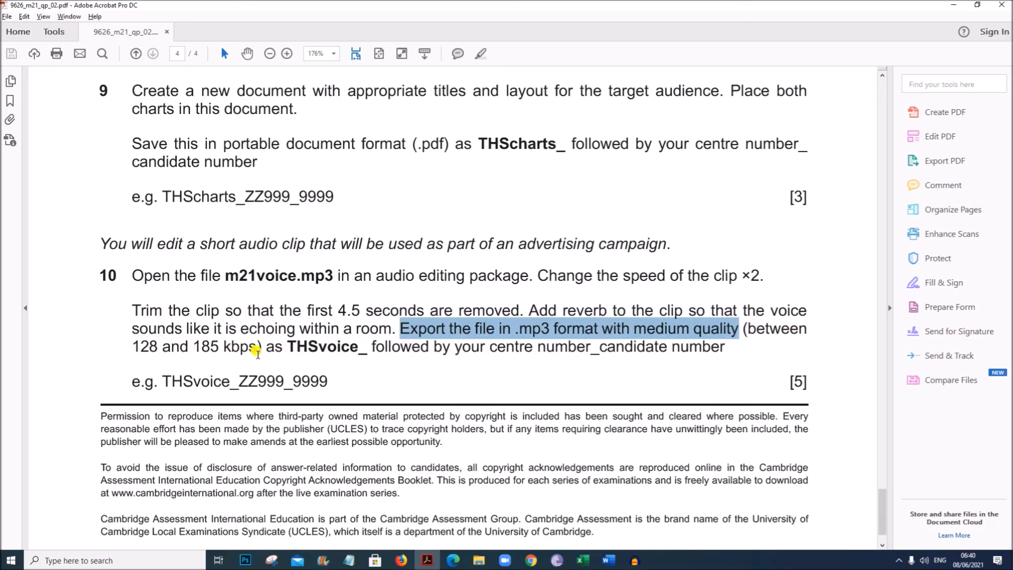
drag(297, 351, 367, 350)
click(635, 560)
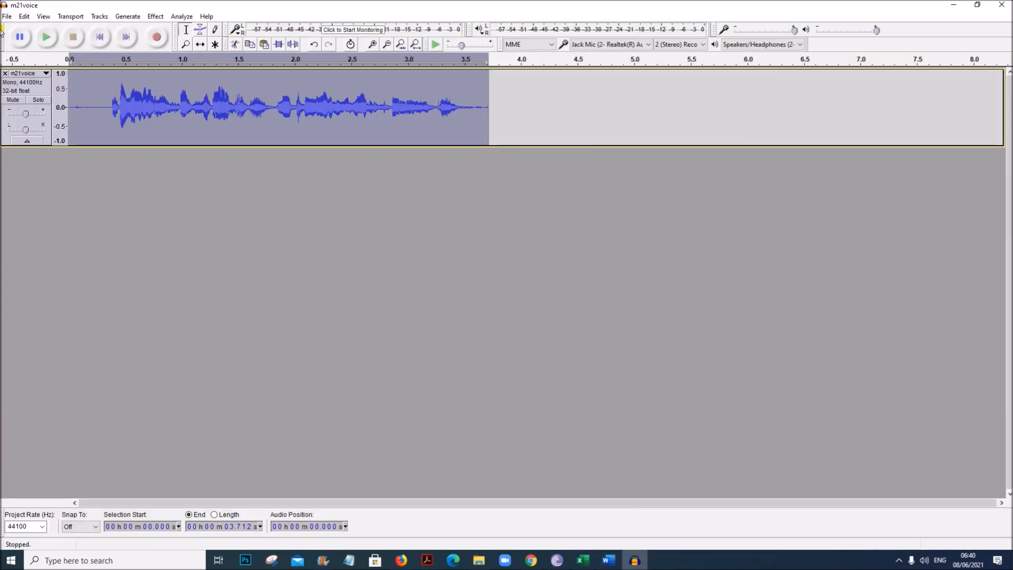
click(9, 16)
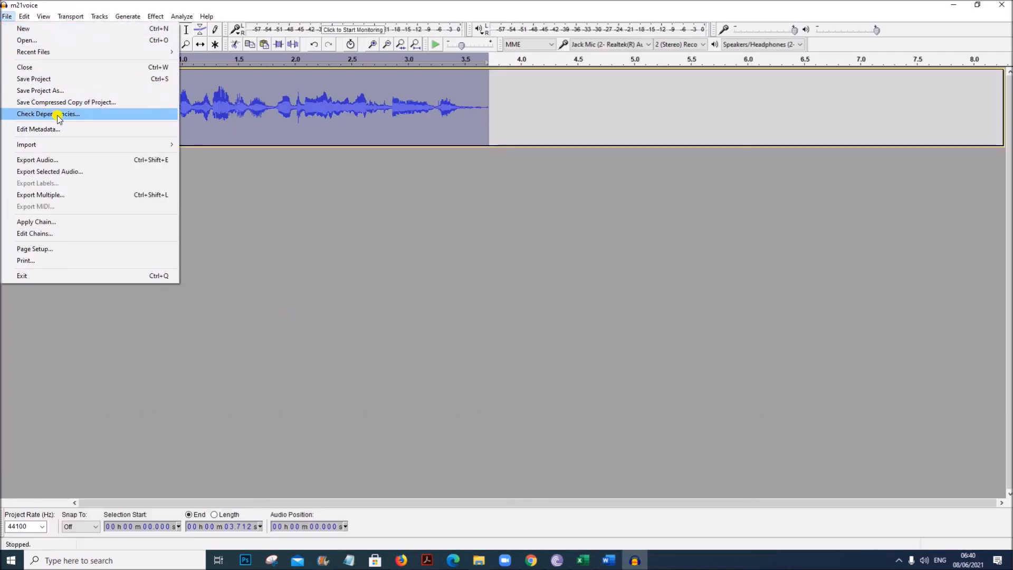
click(118, 160)
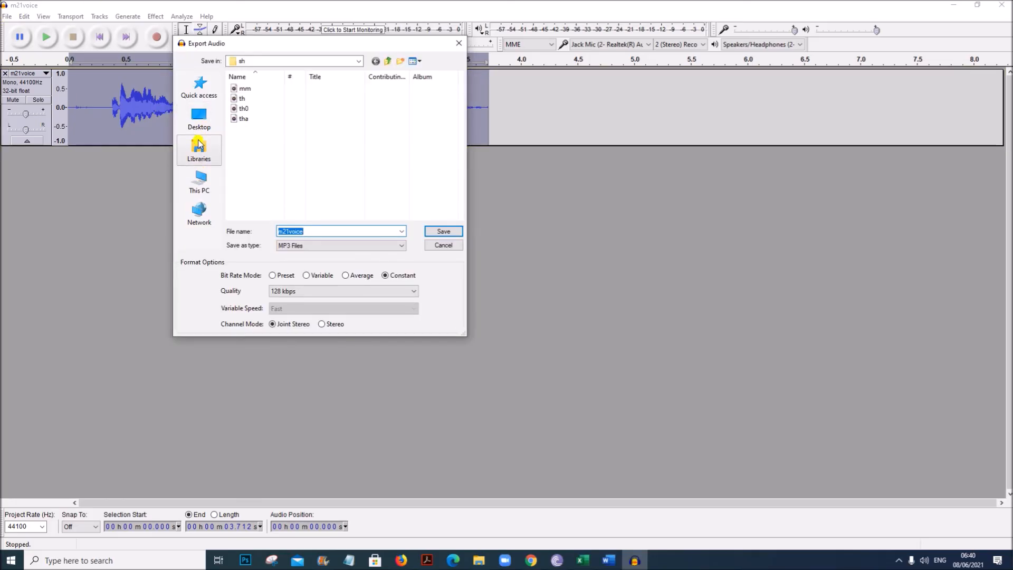
- Choose the M21-P2 folder on the Desktop as the export location
click(358, 61)
drag(364, 168, 359, 98)
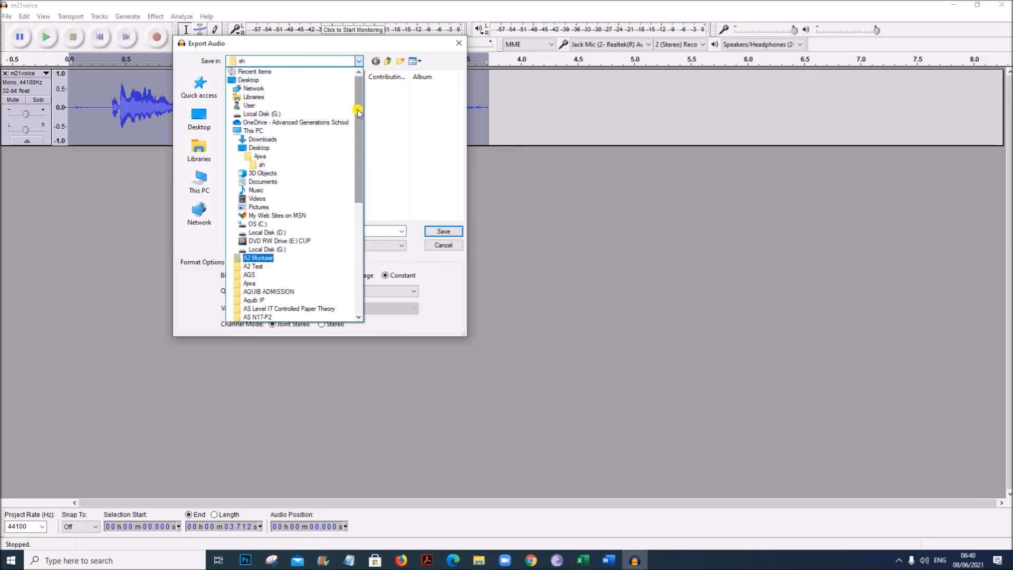
click(212, 126)
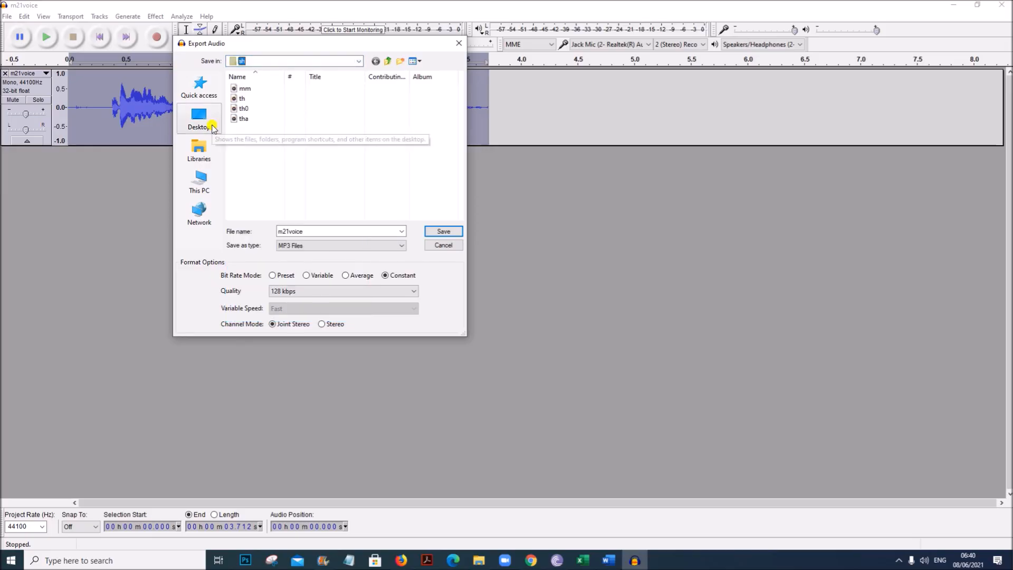
click(213, 127)
scroll(304, 158, down, 3)
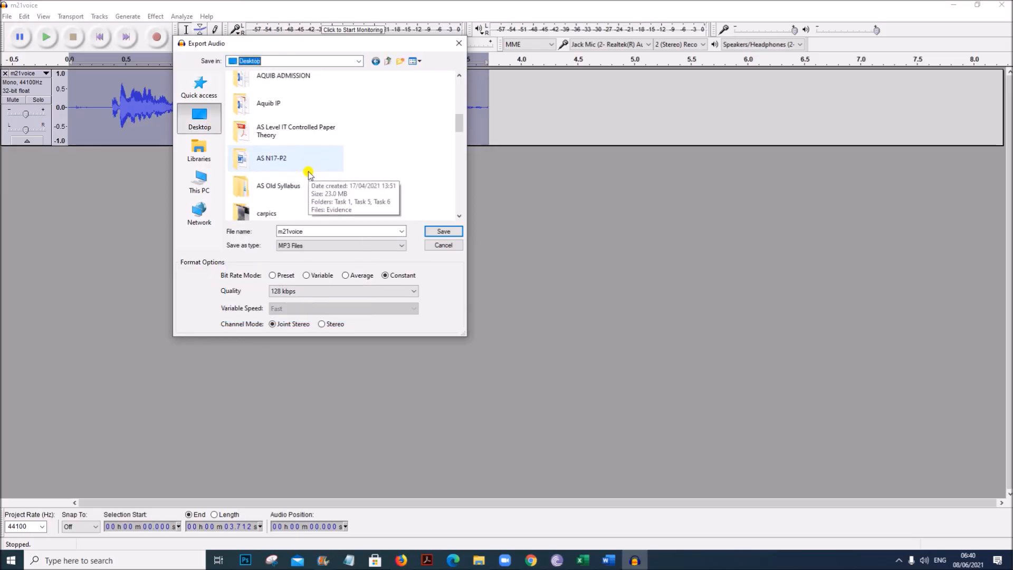
scroll(309, 175, down, 10)
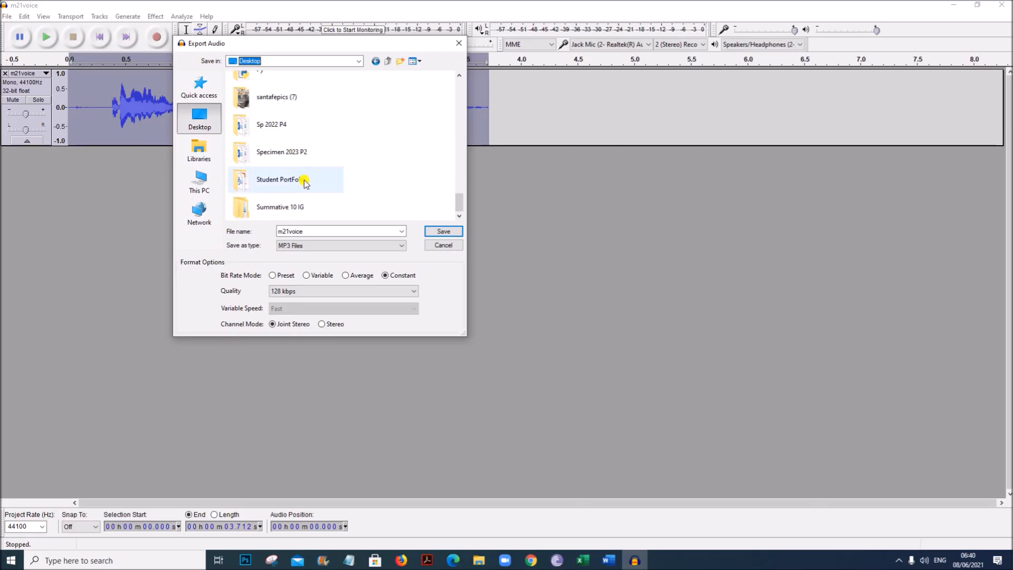
scroll(306, 185, up, 5)
scroll(306, 188, down, 5)
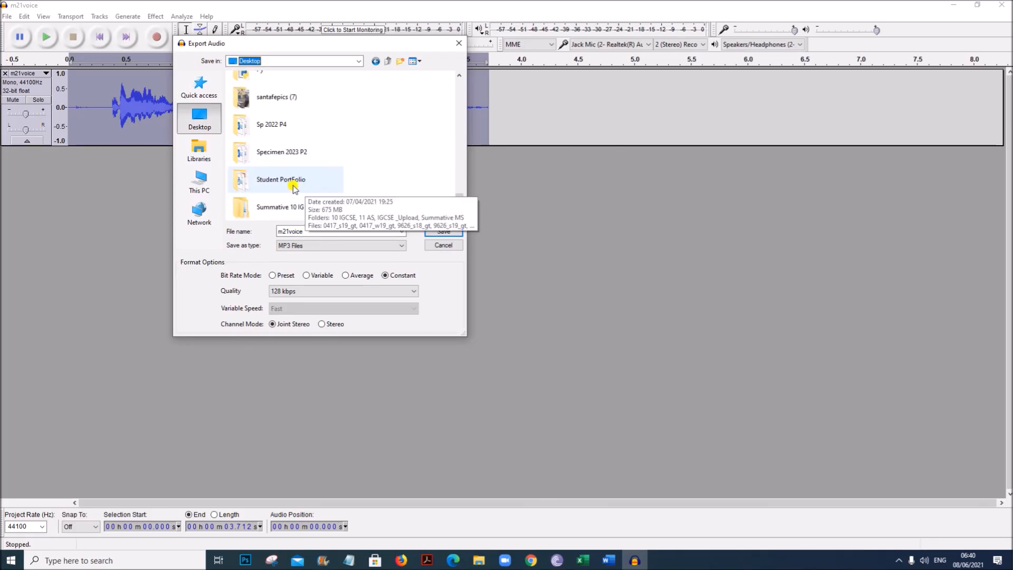
scroll(294, 187, up, 3)
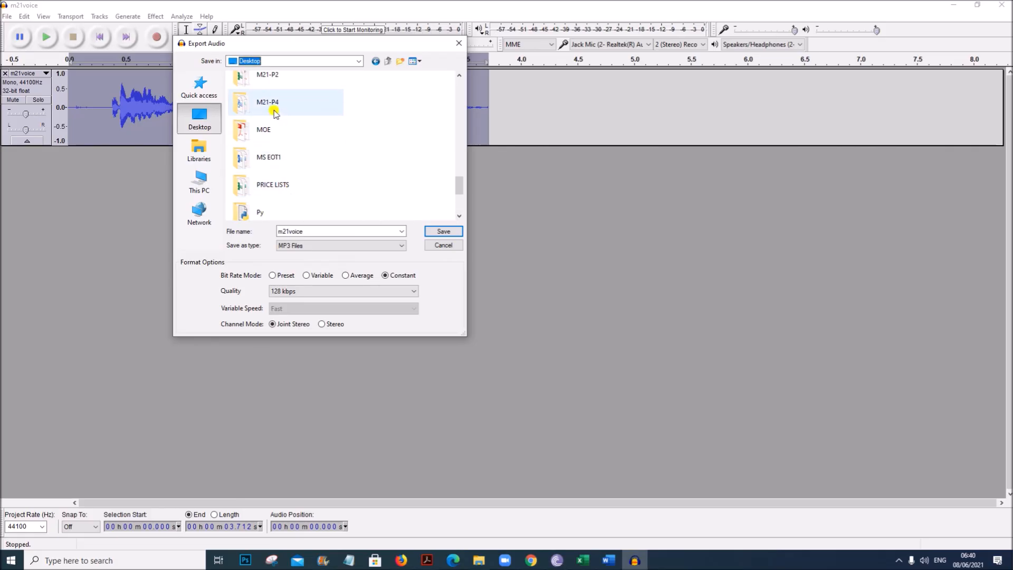
click(273, 79)
double_click(272, 83)
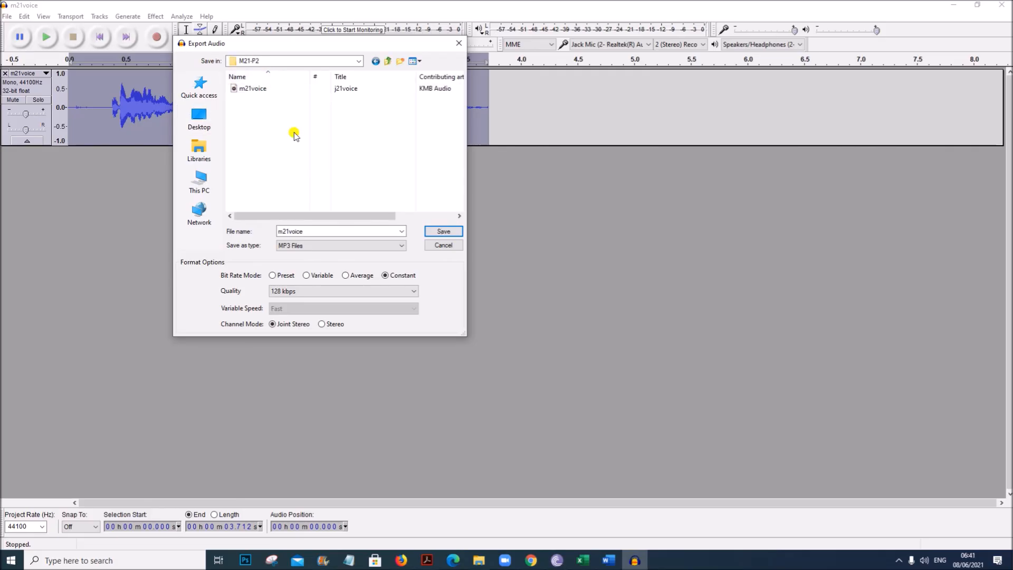
- Name the export file THSVoice followed by the centre number and candidate number
double_click(311, 232)
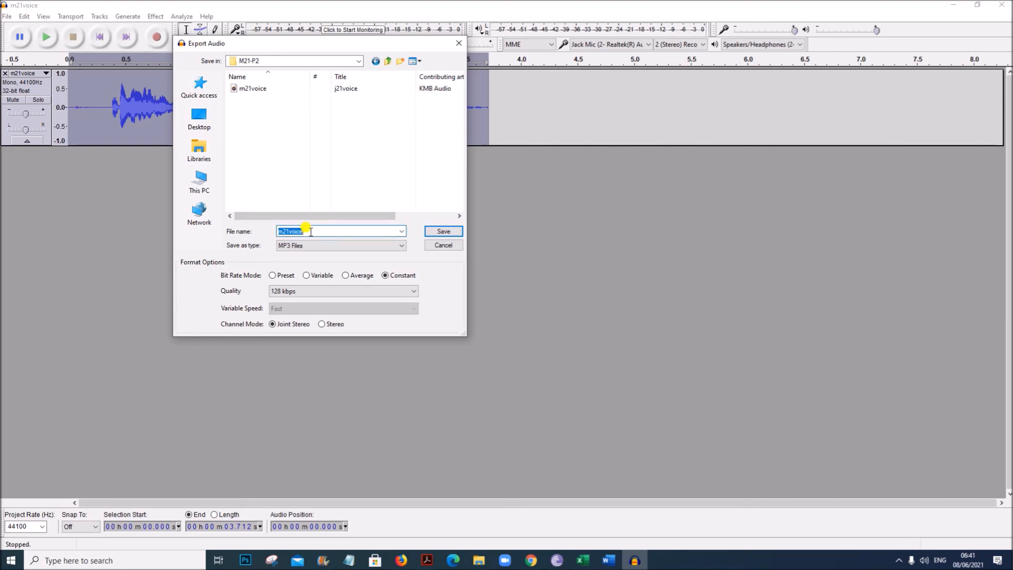
text(THS)
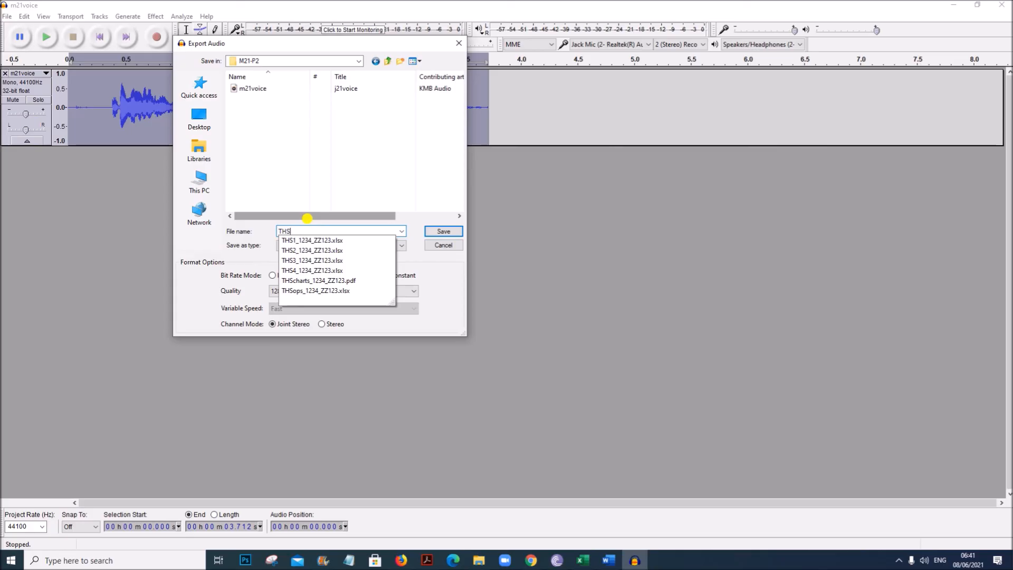
text(Voice_1234_ZZ123)
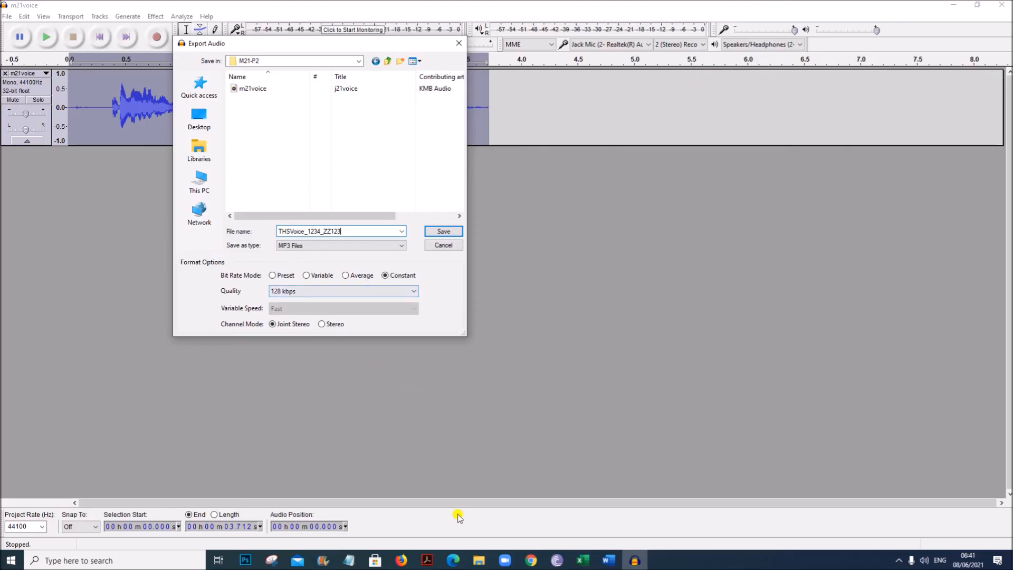
- Check the quality requirement in the exam paper and set the MP3 quality to 144 kbps
click(427, 559)
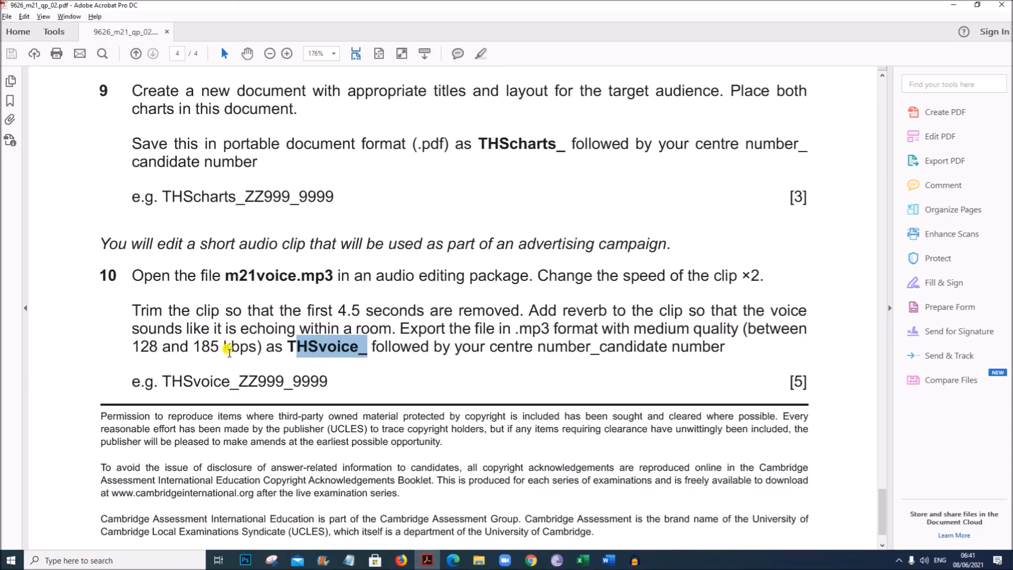
click(635, 560)
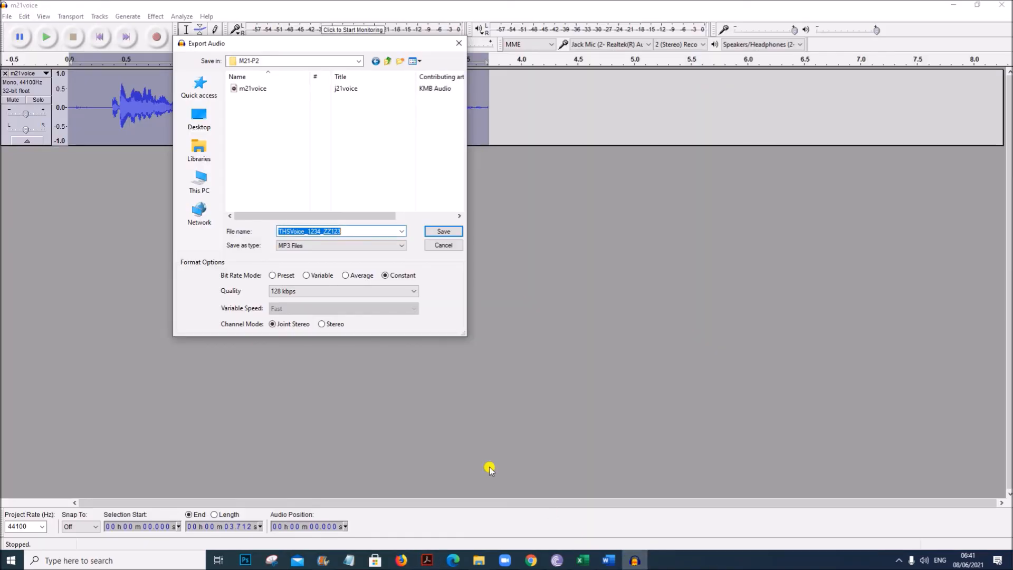
click(275, 292)
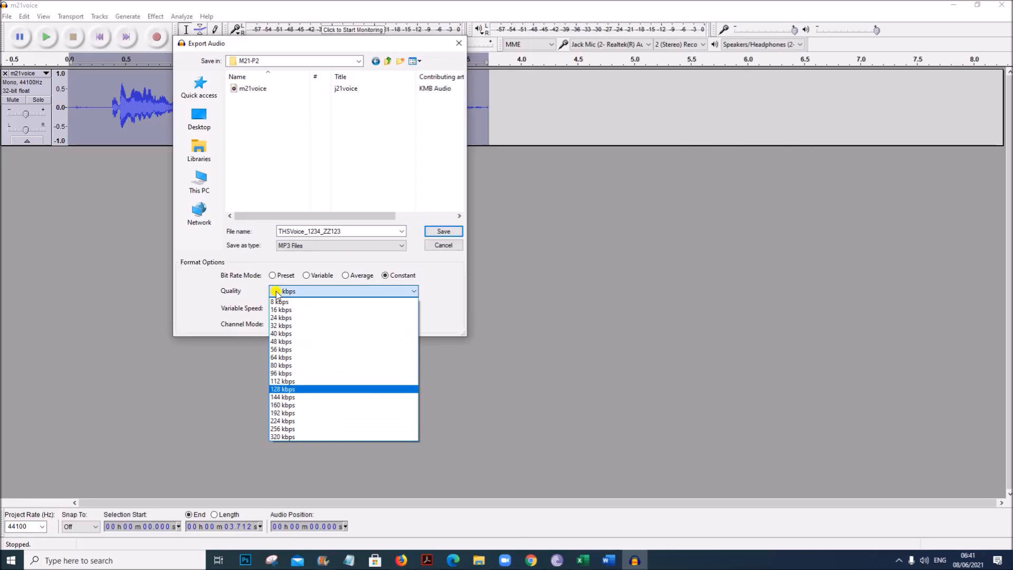
click(288, 397)
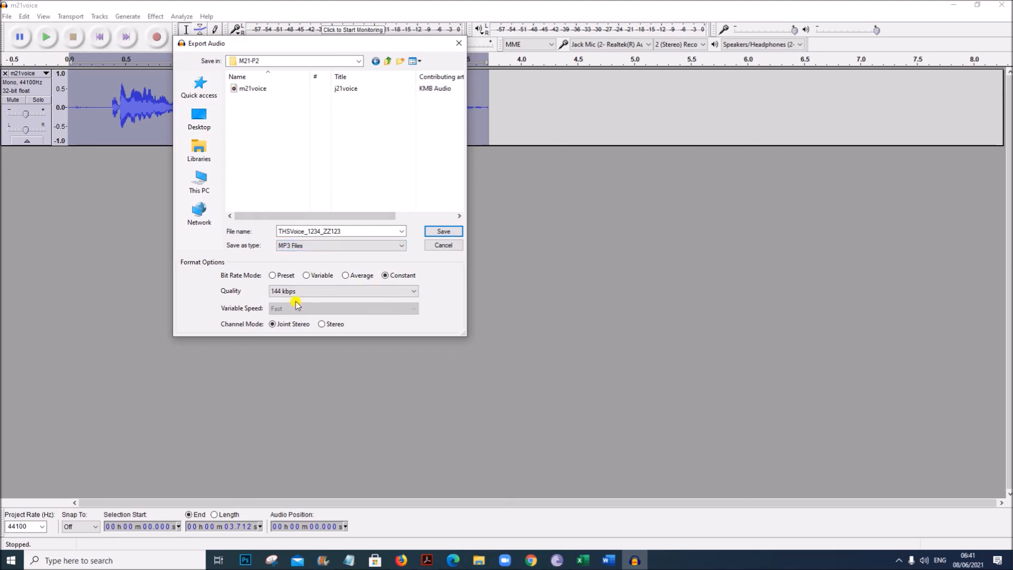
- Save the export, accepting the metadata and resampling to 24000 Hz
click(435, 232)
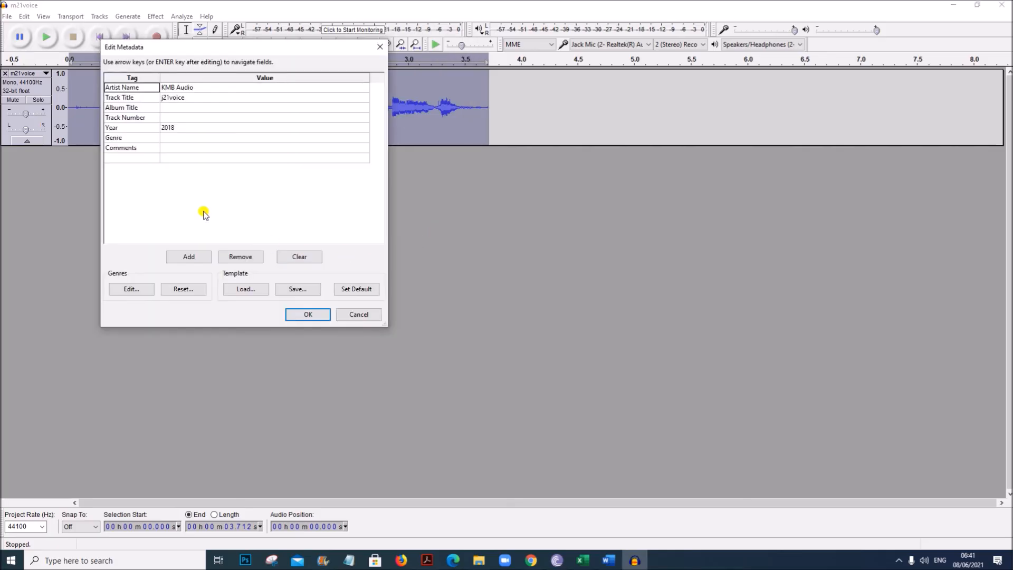
click(323, 315)
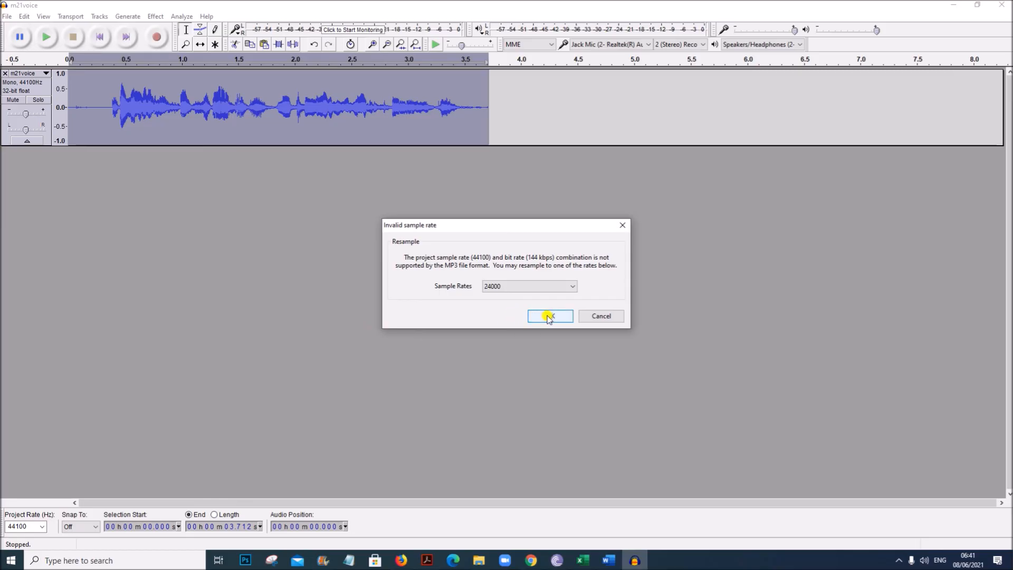
click(548, 316)
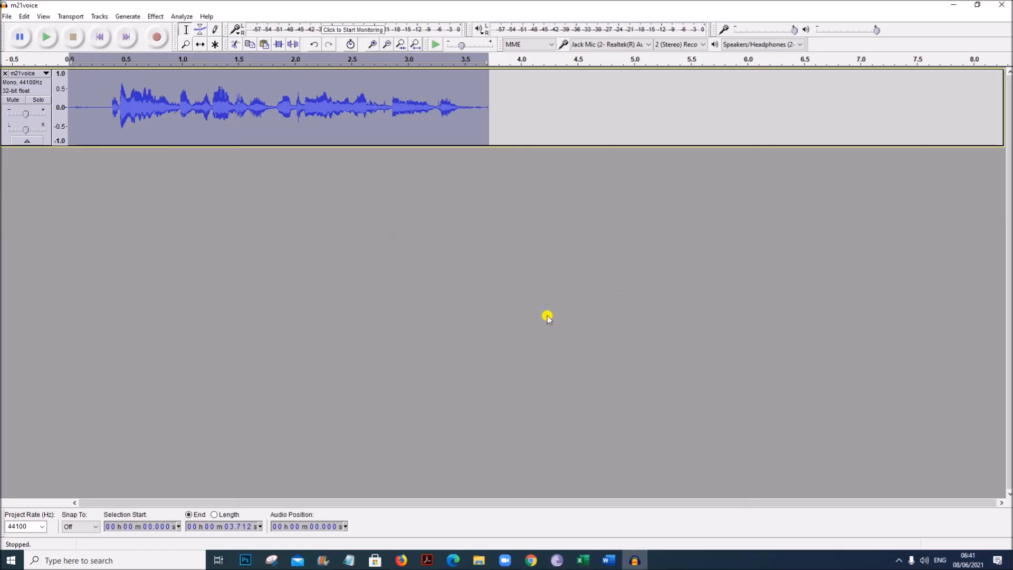
- Check the exported THSVoice MP3 file in the M21-P2 folder
click(475, 562)
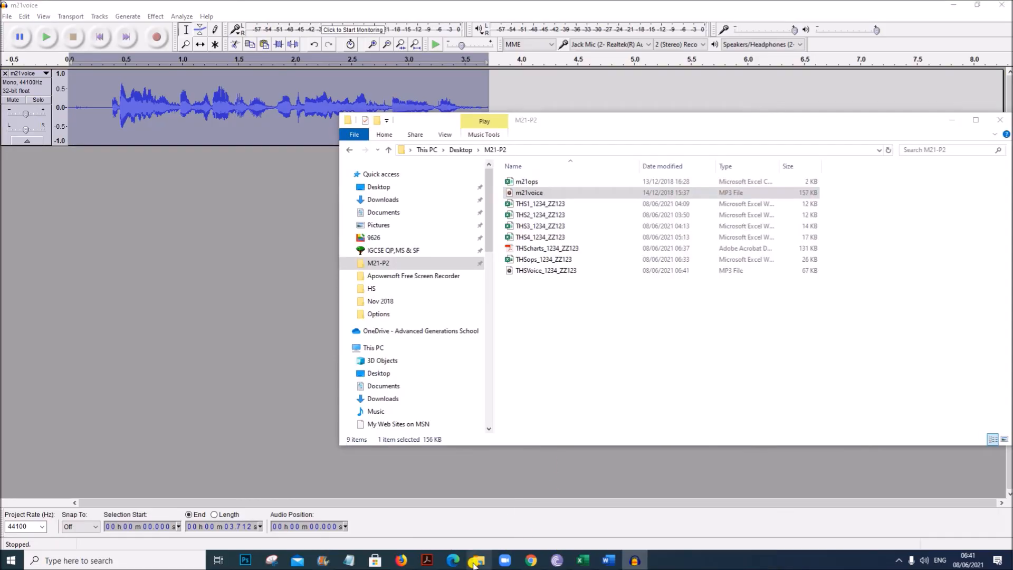
click(565, 365)
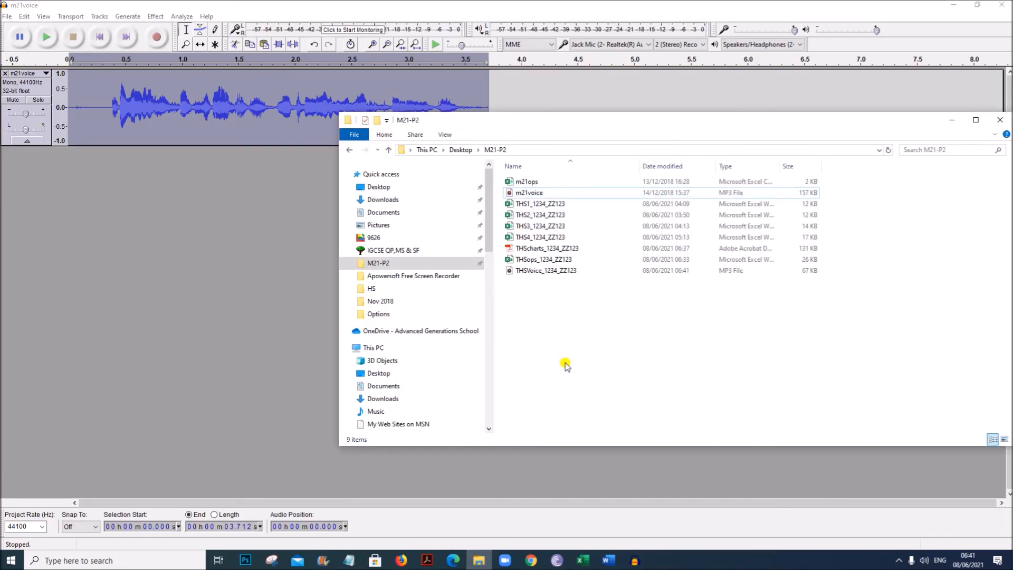
click(555, 272)
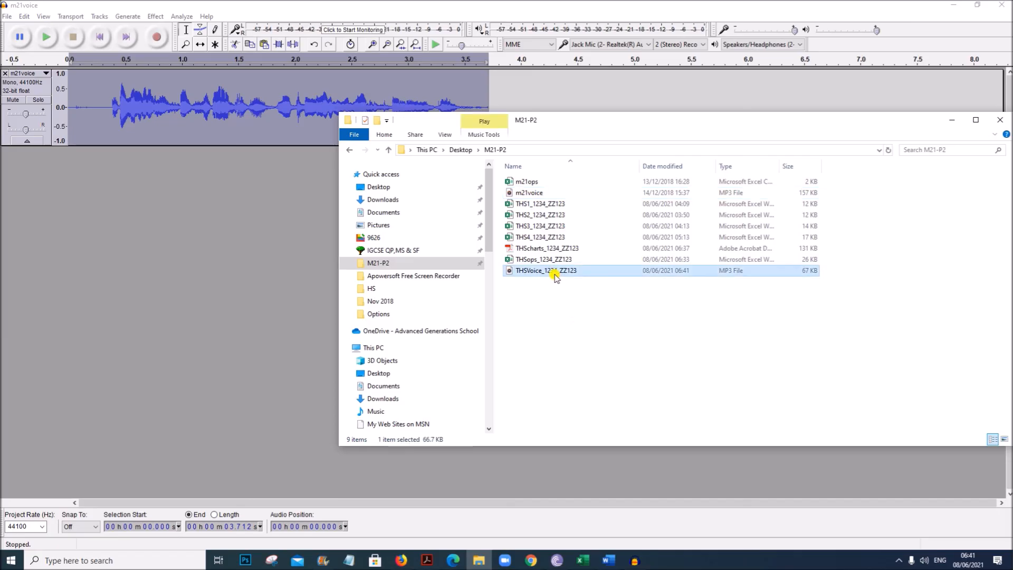
- Return to the exam paper and review the audio task instructions
click(425, 560)
scroll(336, 359, down, 1)
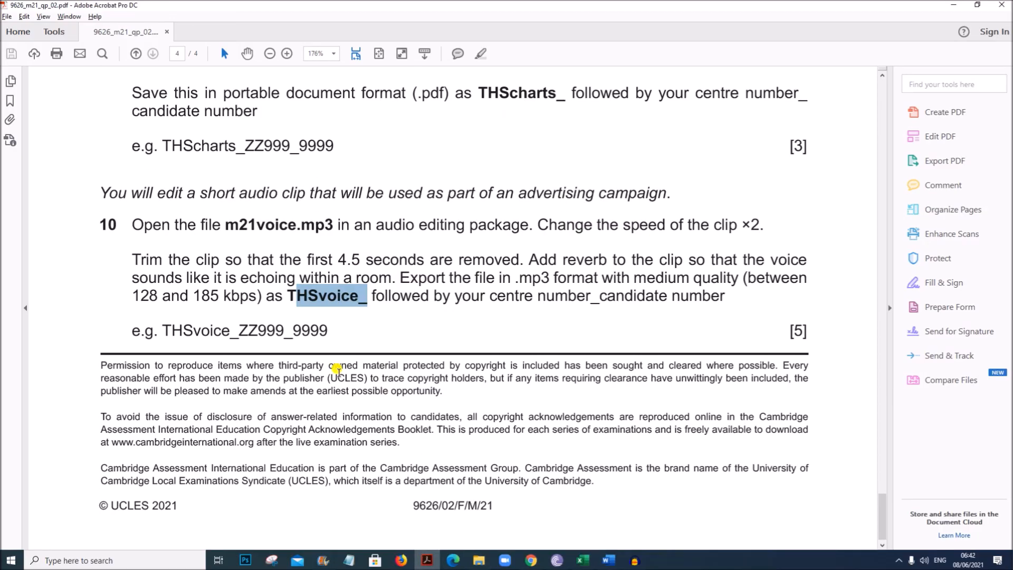